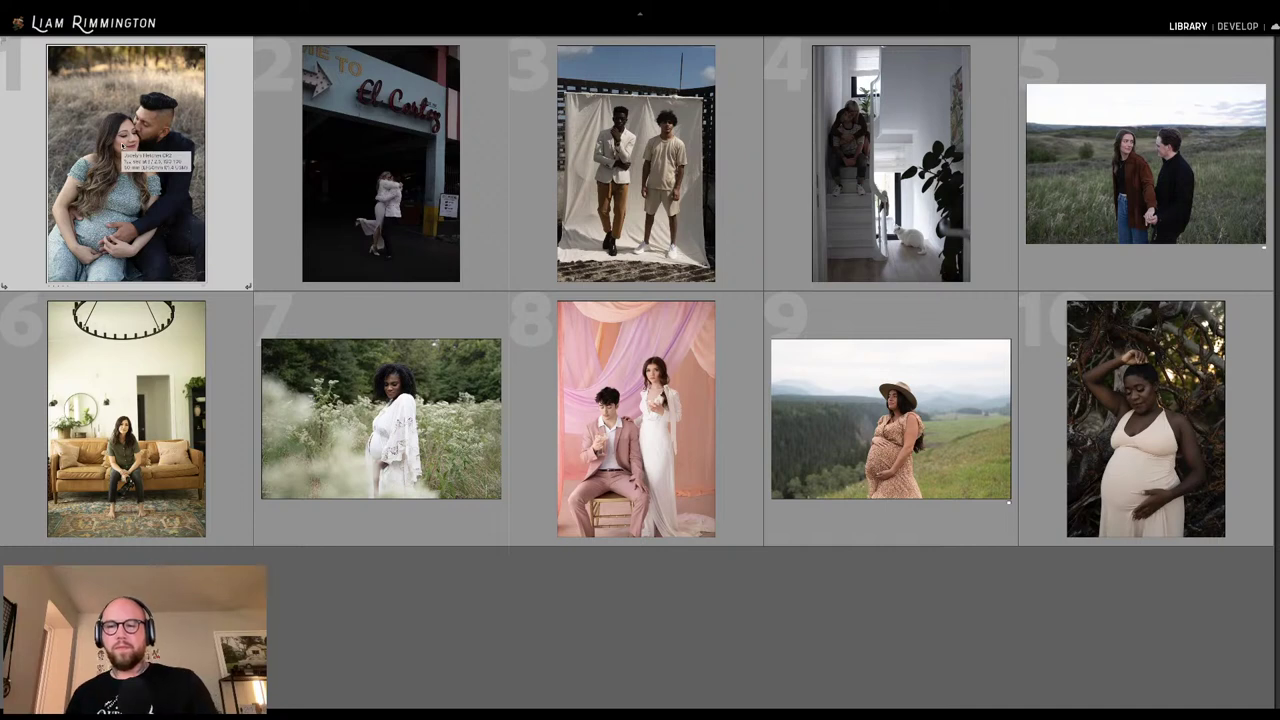
Open the first couple photo for developing, raise its exposure to about +0.40 and warm the white balance temperature
key("d")
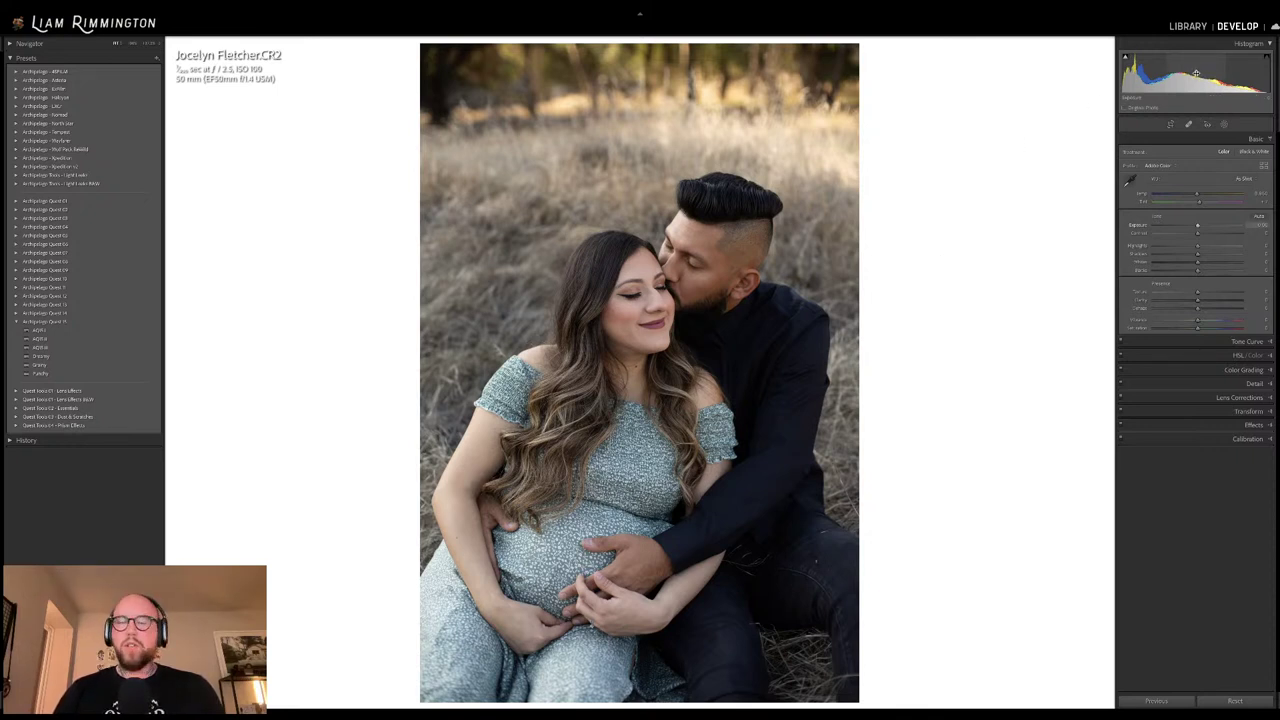
left_click_drag(1195, 73, 1210, 73)
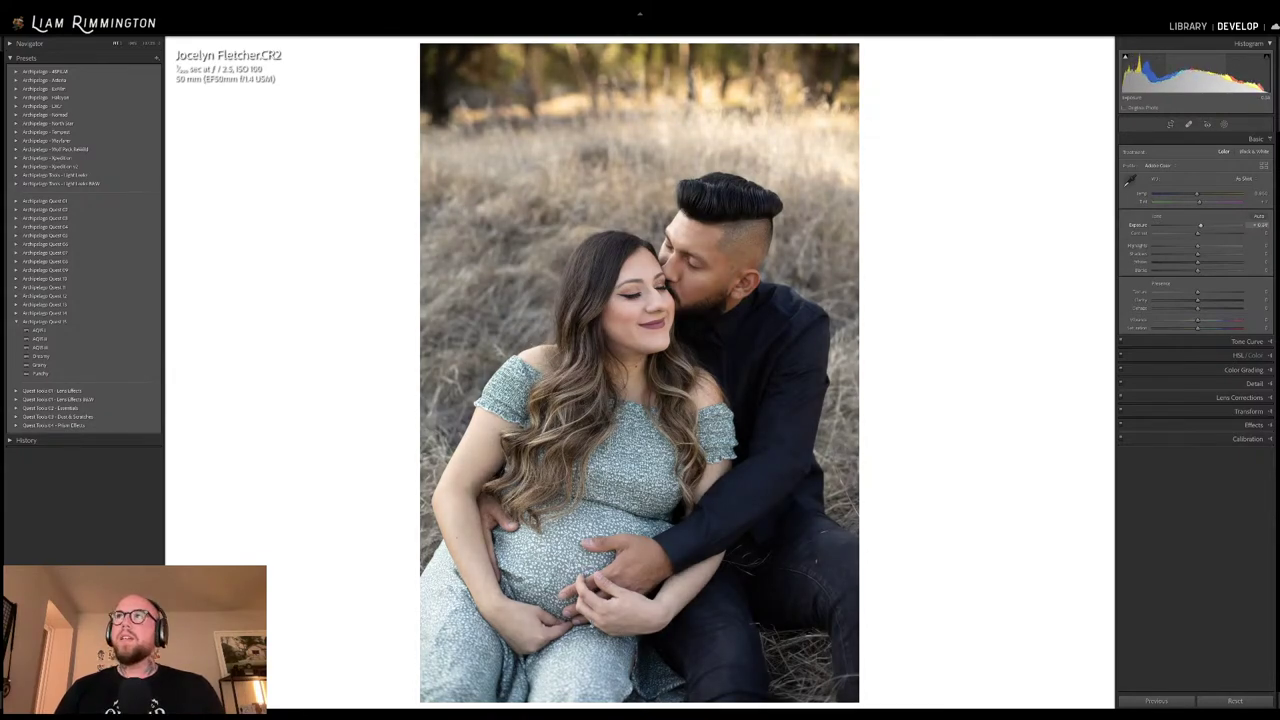
left_click_drag(1210, 73, 1214, 73)
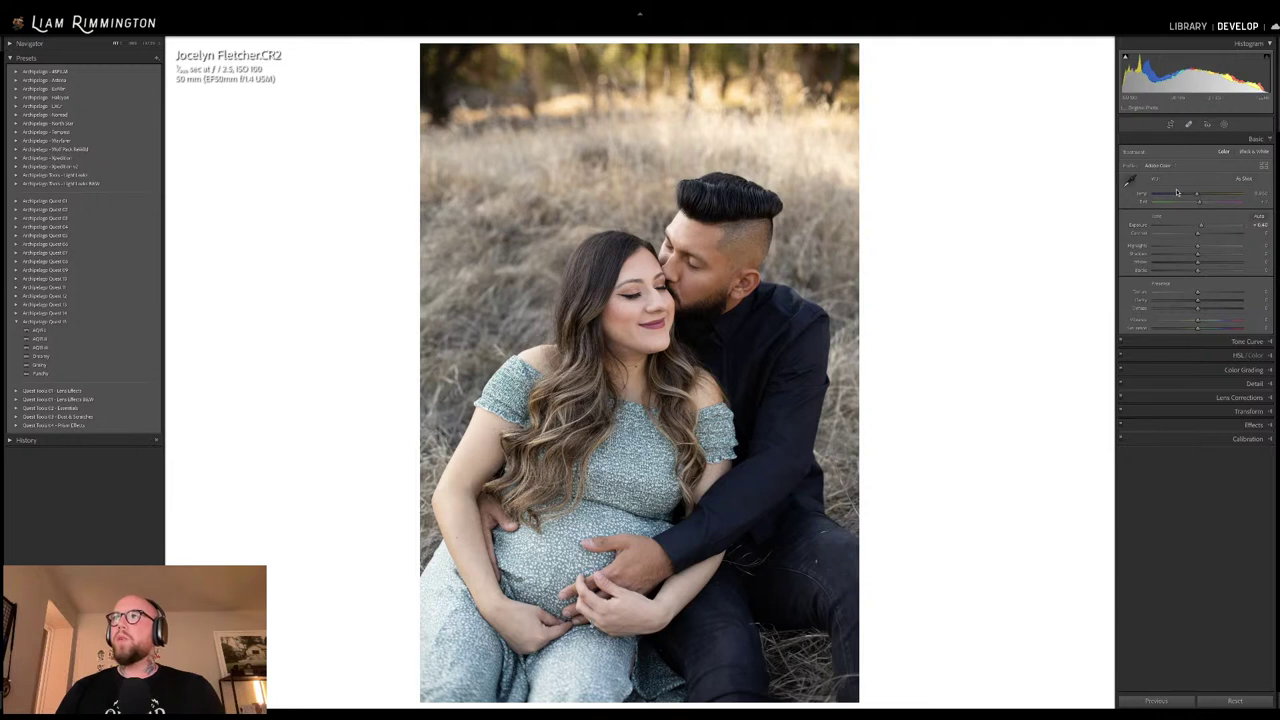
left_click_drag(1197, 196, 1205, 195)
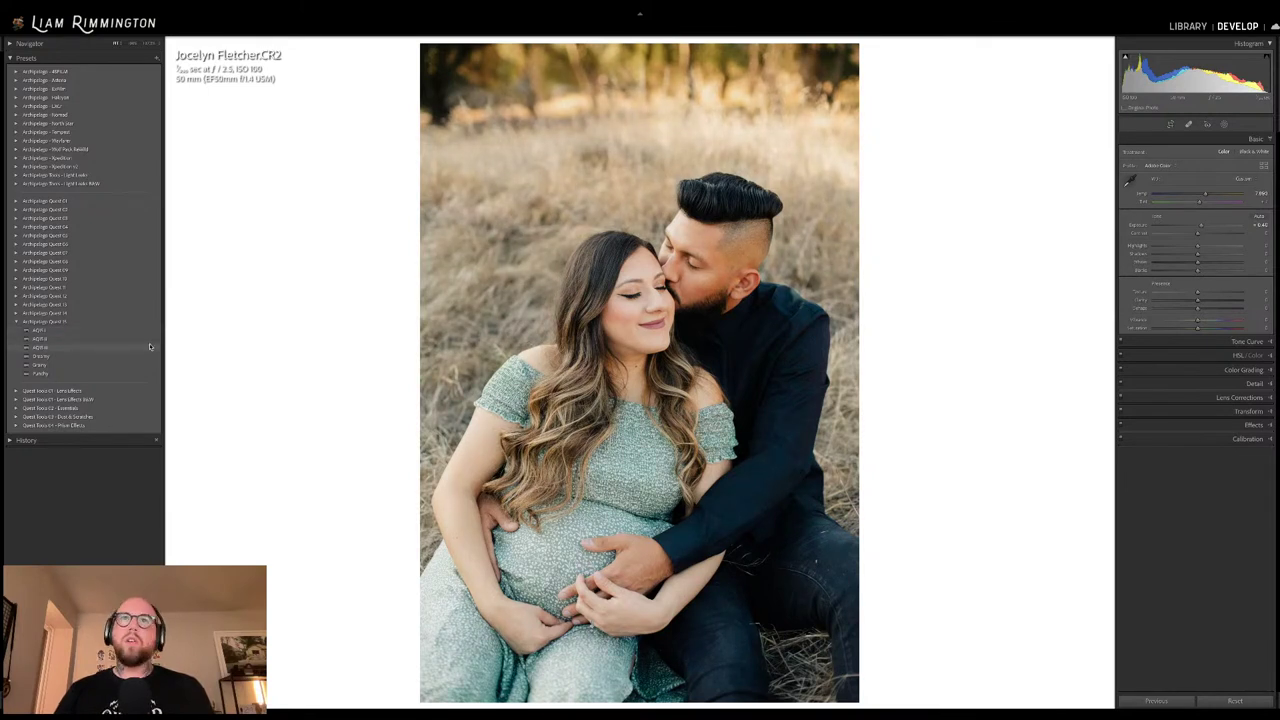
Apply the third preset of the Archipelago Quest 15 group, with the Opalescent profile amount at 100 and the exposure slightly lowered
left_click(150, 346)
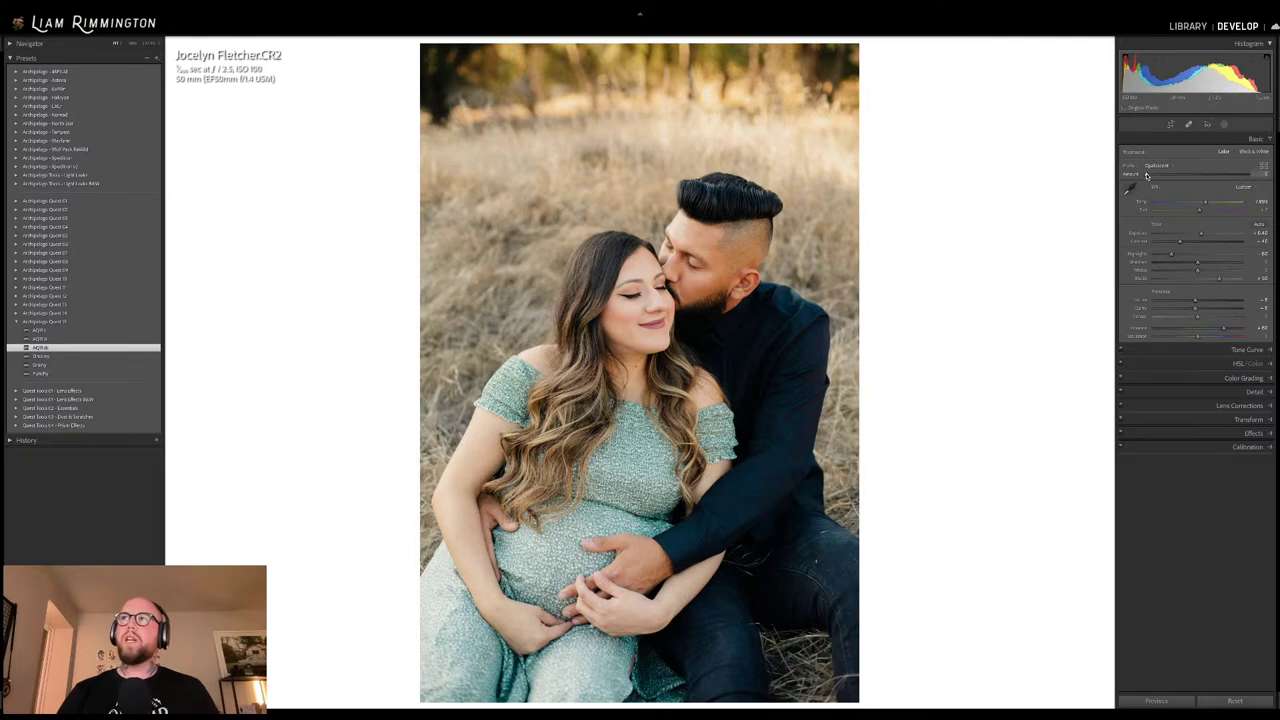
left_click_drag(1146, 175, 1202, 175)
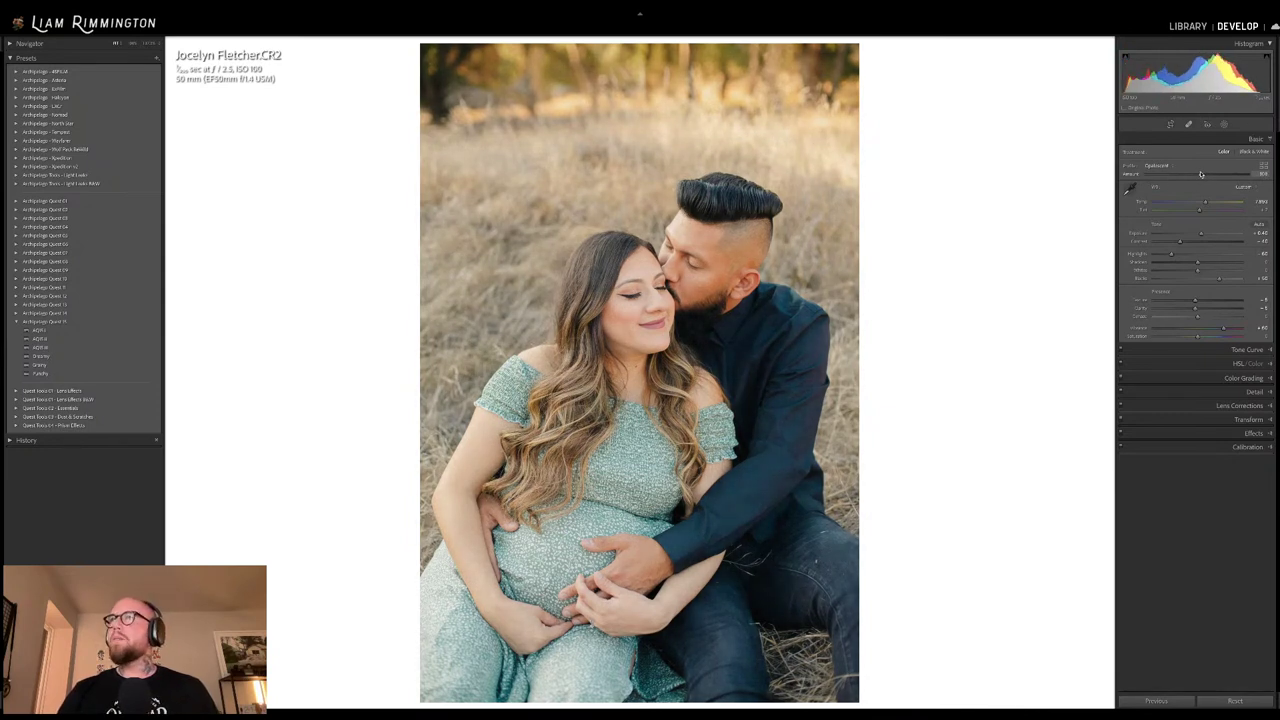
left_click_drag(1202, 174, 1200, 174)
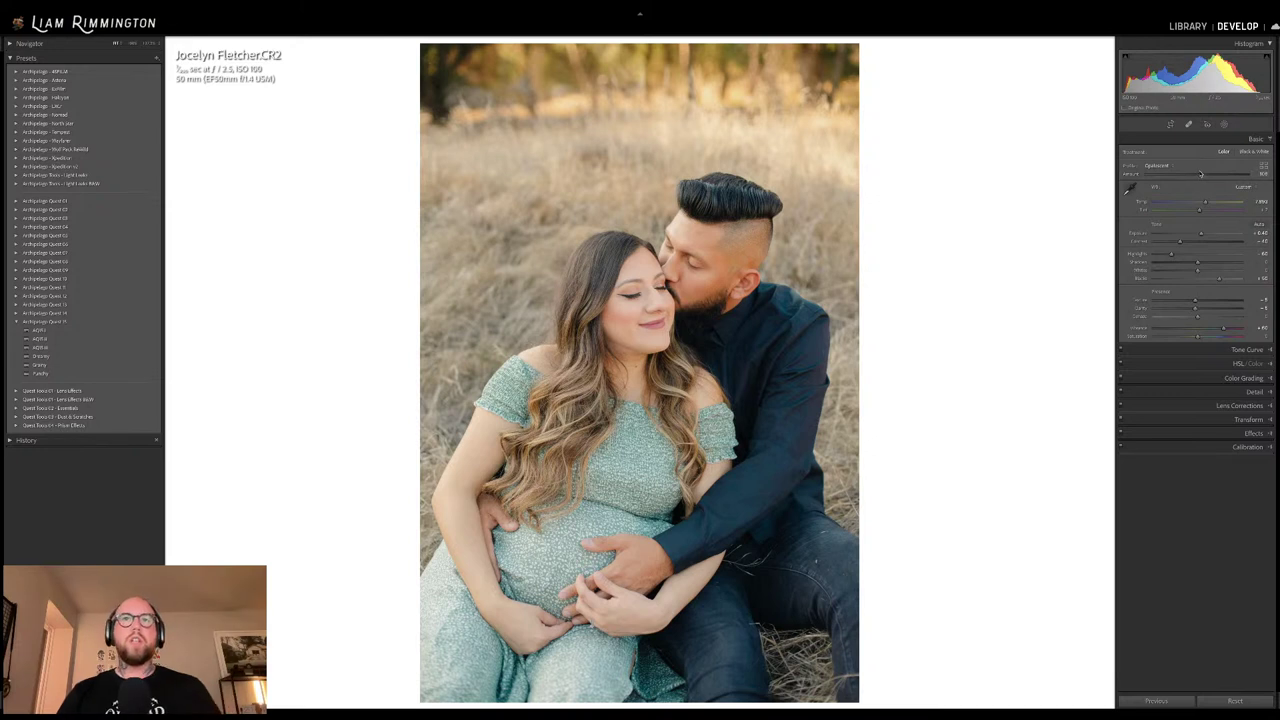
left_click_drag(1209, 99, 1205, 98)
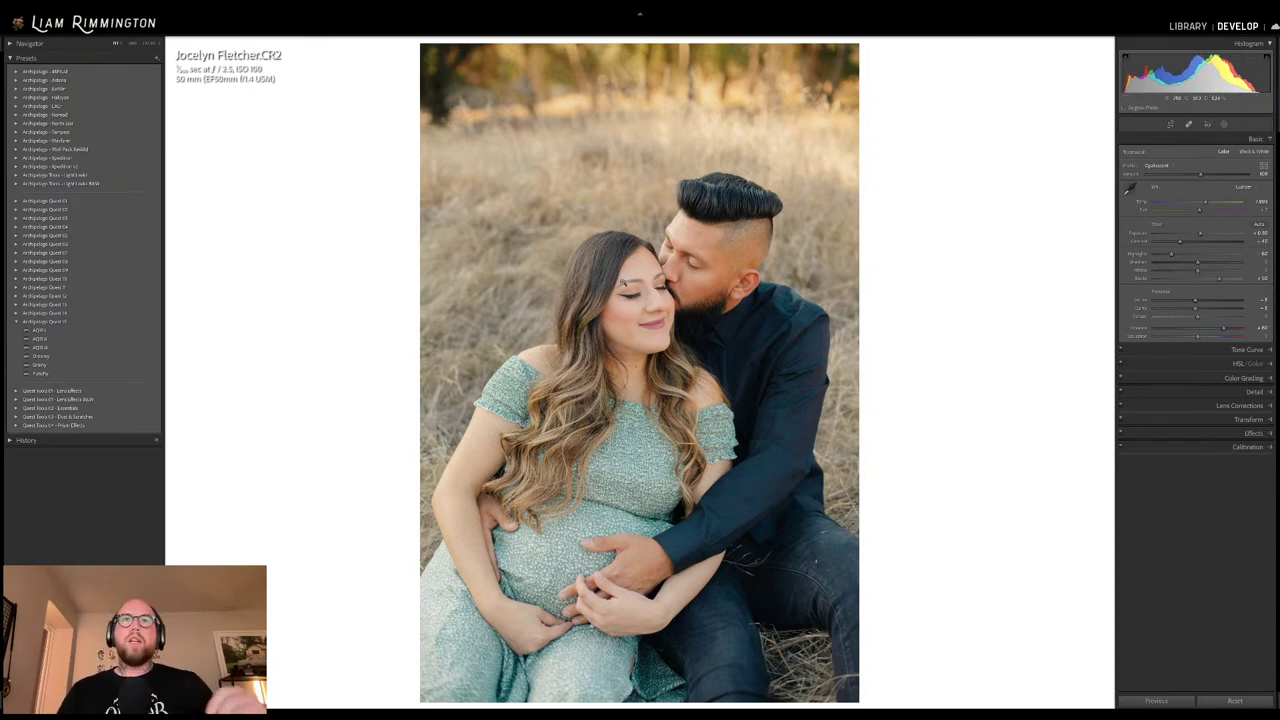
Inspect the couple's faces up close, then apply the Dreamy preset from the Archipelago Quest 15 group
left_click(656, 292)
left_click_drag(724, 302, 684, 296)
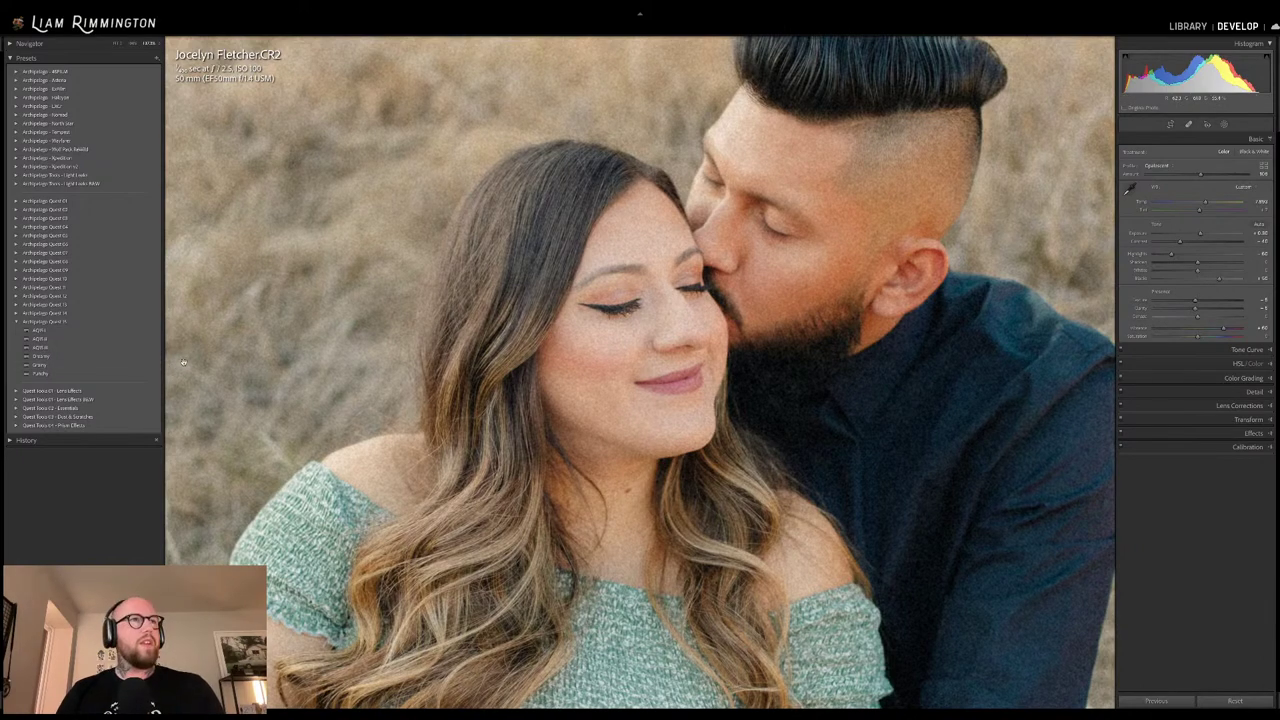
left_click(461, 312)
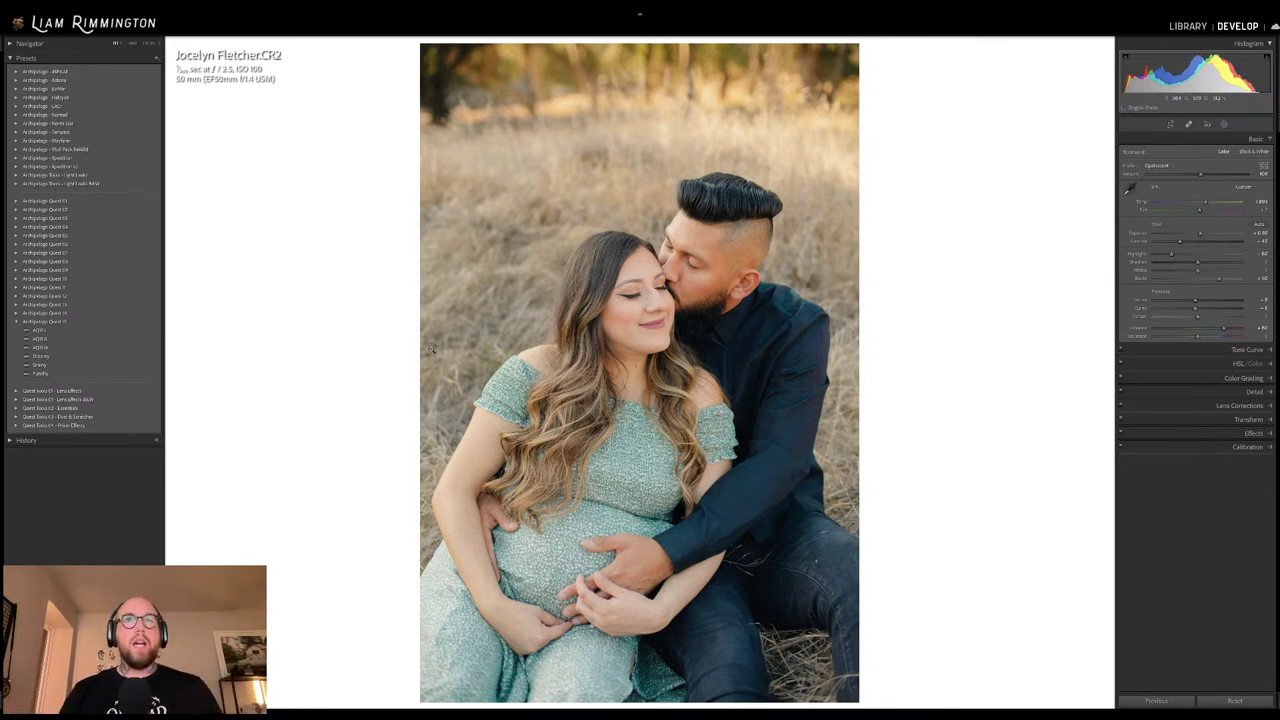
left_click(143, 358)
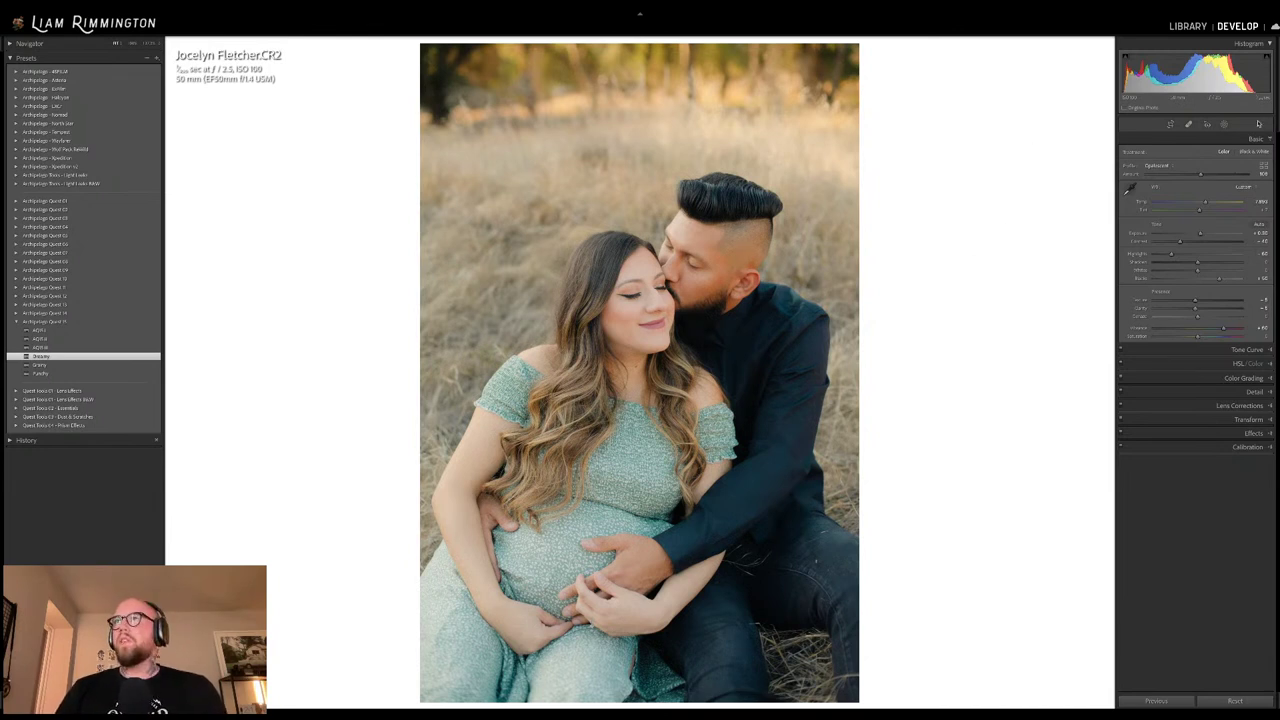
Subtract a radial gradient over the couple's faces from the mask added by the Dreamy preset
left_click(1224, 124)
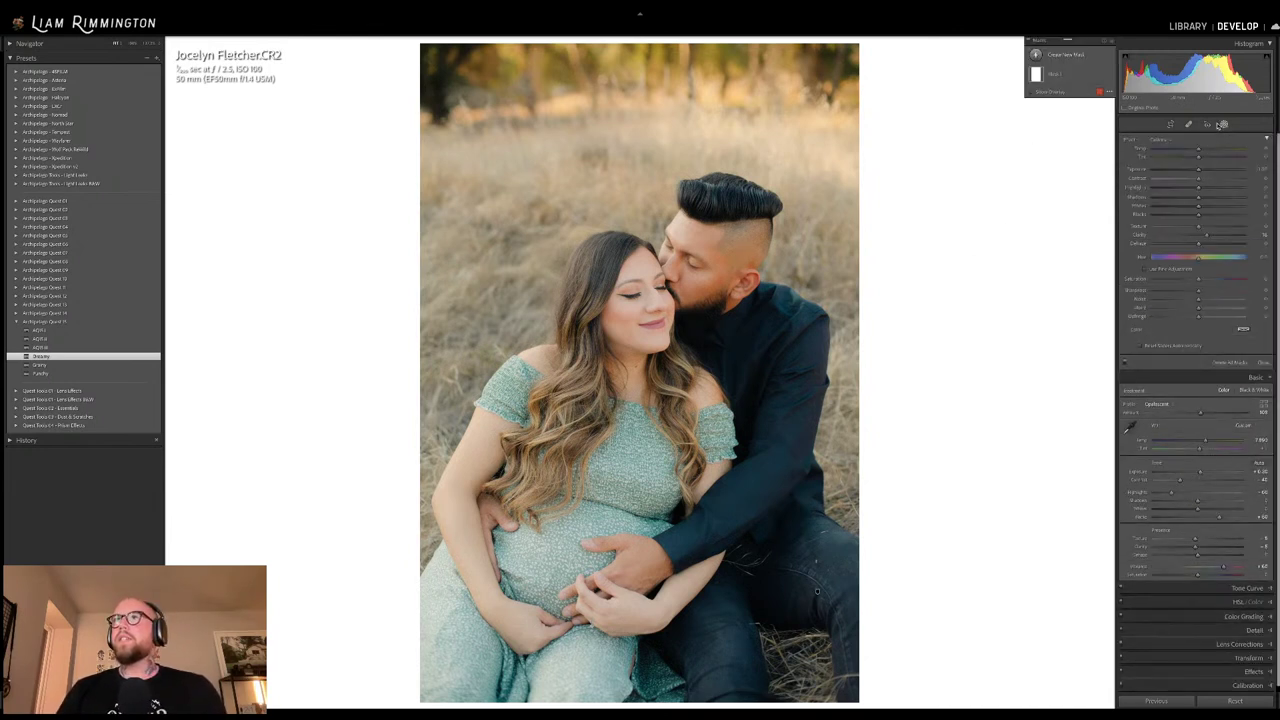
left_click(1057, 76)
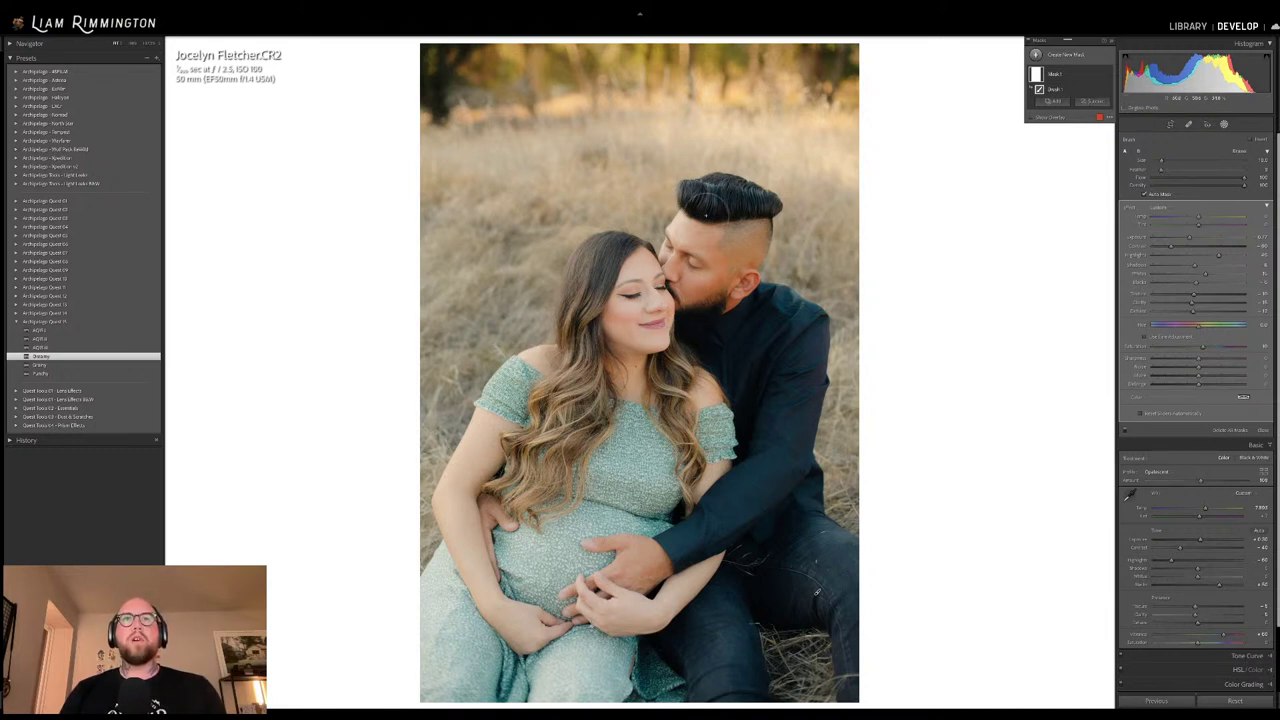
left_click(1094, 102)
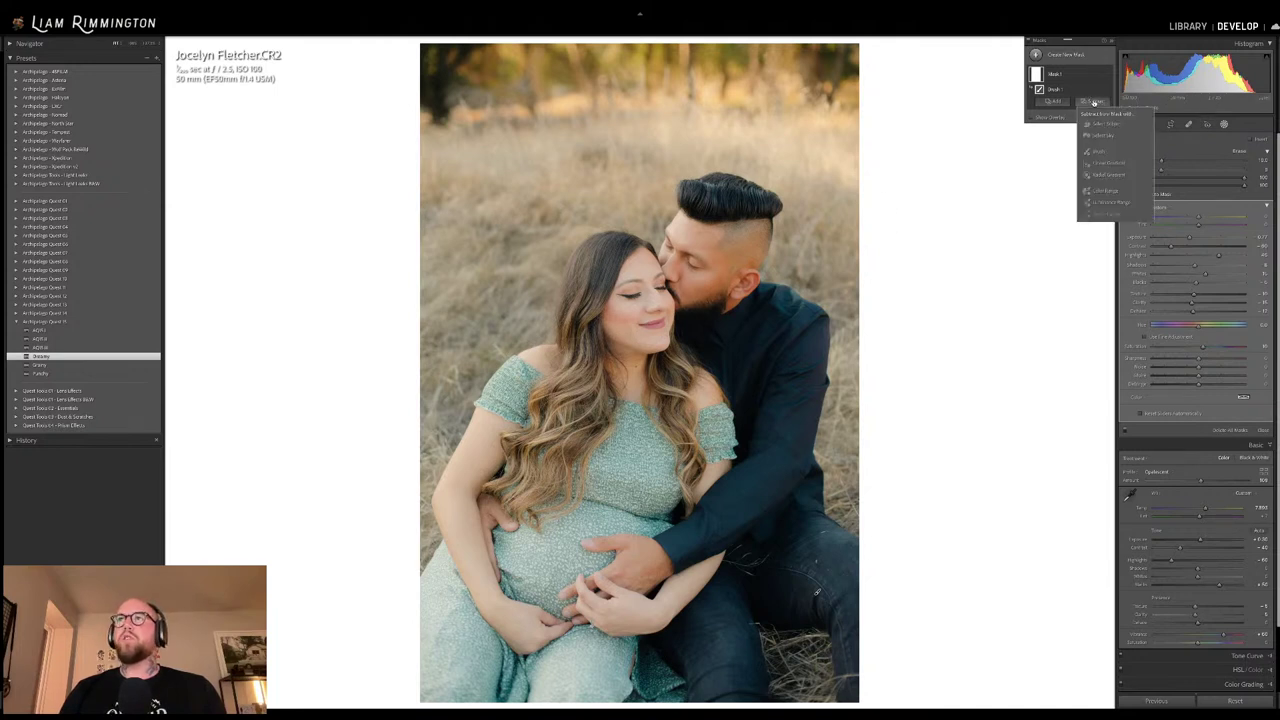
left_click(1107, 176)
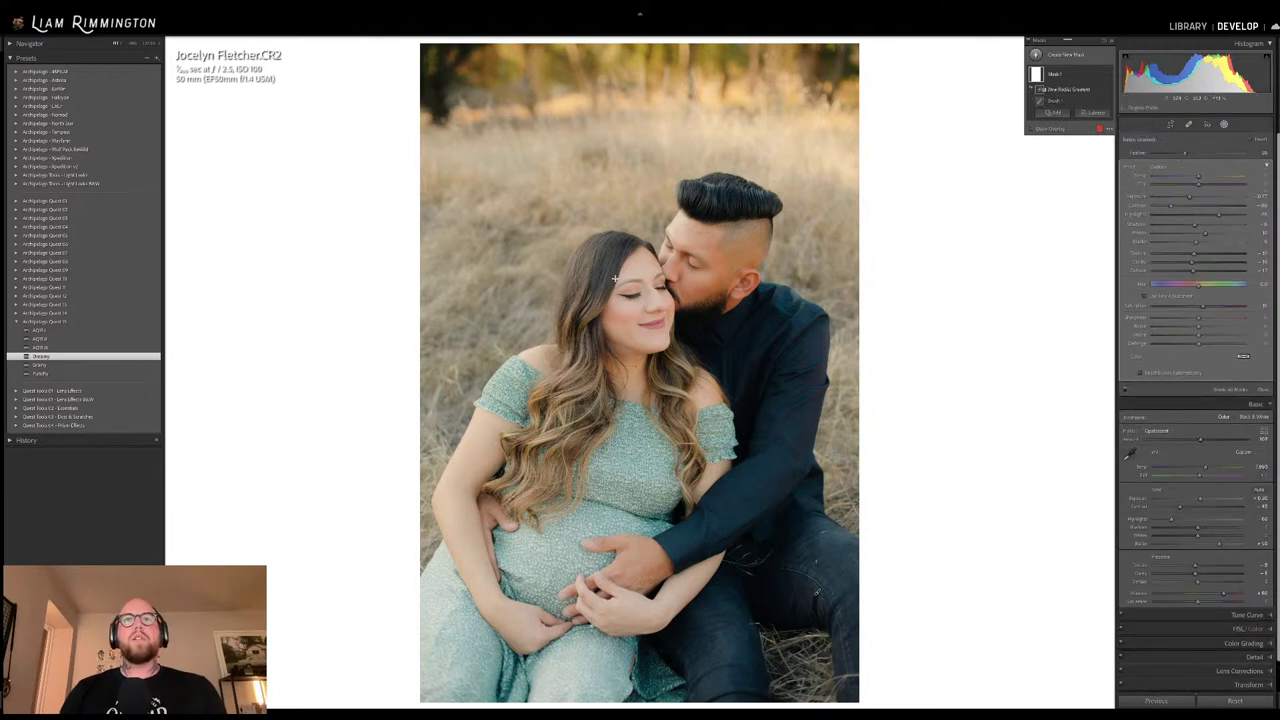
left_click_drag(627, 294, 796, 424)
Centre the radial gradient between the two faces, tilt it and enlarge it to surround both heads
left_click_drag(626, 294, 671, 288)
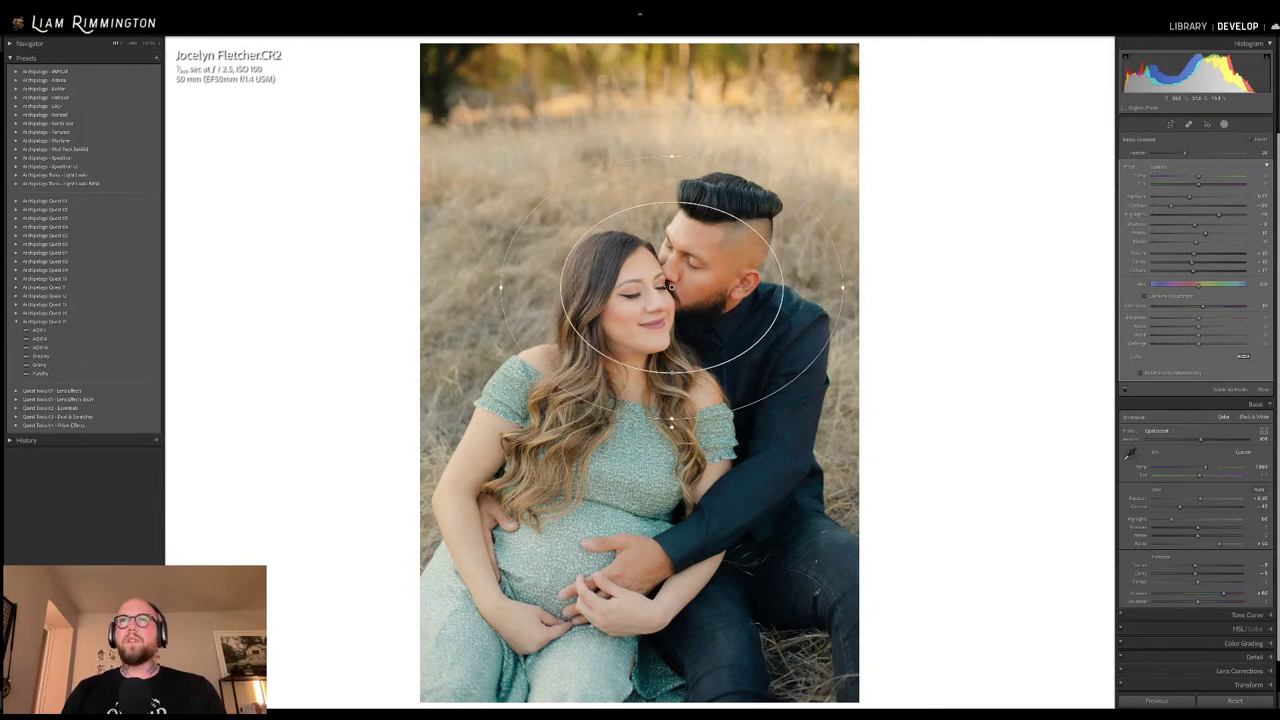
left_click_drag(800, 310, 668, 400)
left_click_drag(671, 288, 671, 276)
mouse_move(1185, 152)
left_mouse_down()
mouse_move(1206, 152)
mouse_move(1186, 158)
left_mouse_up()
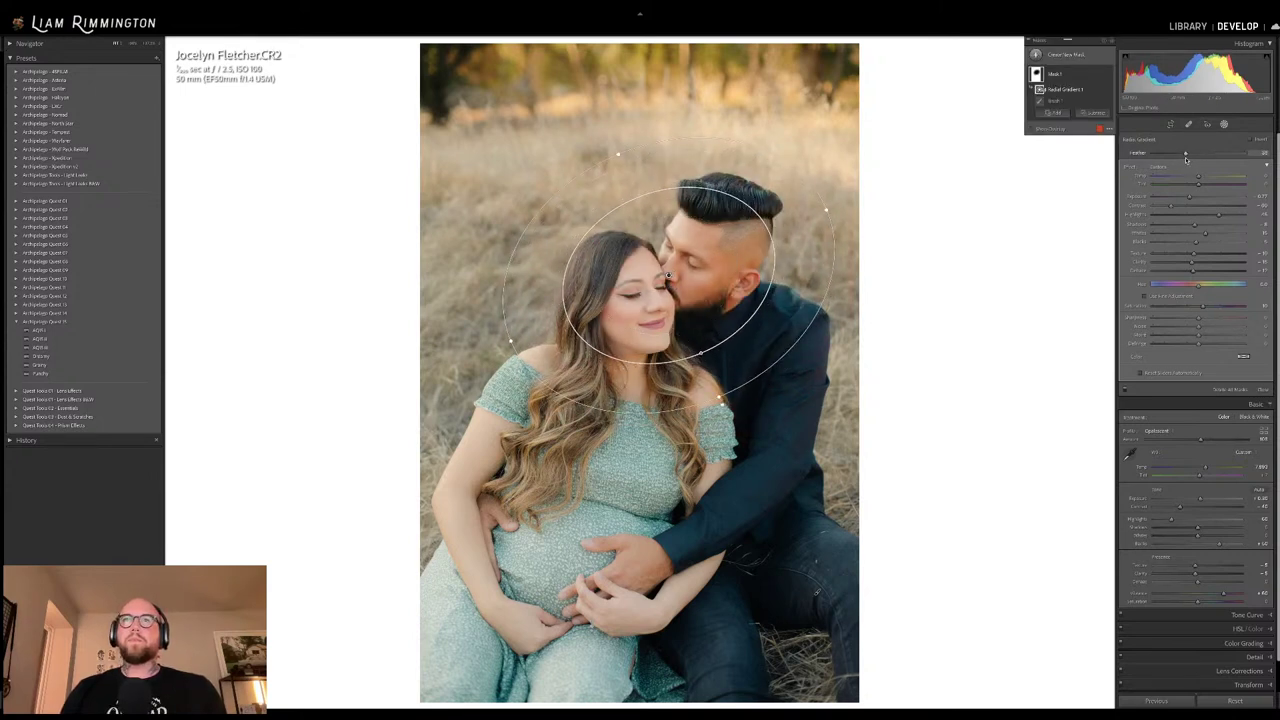
left_click_drag(826, 210, 840, 205)
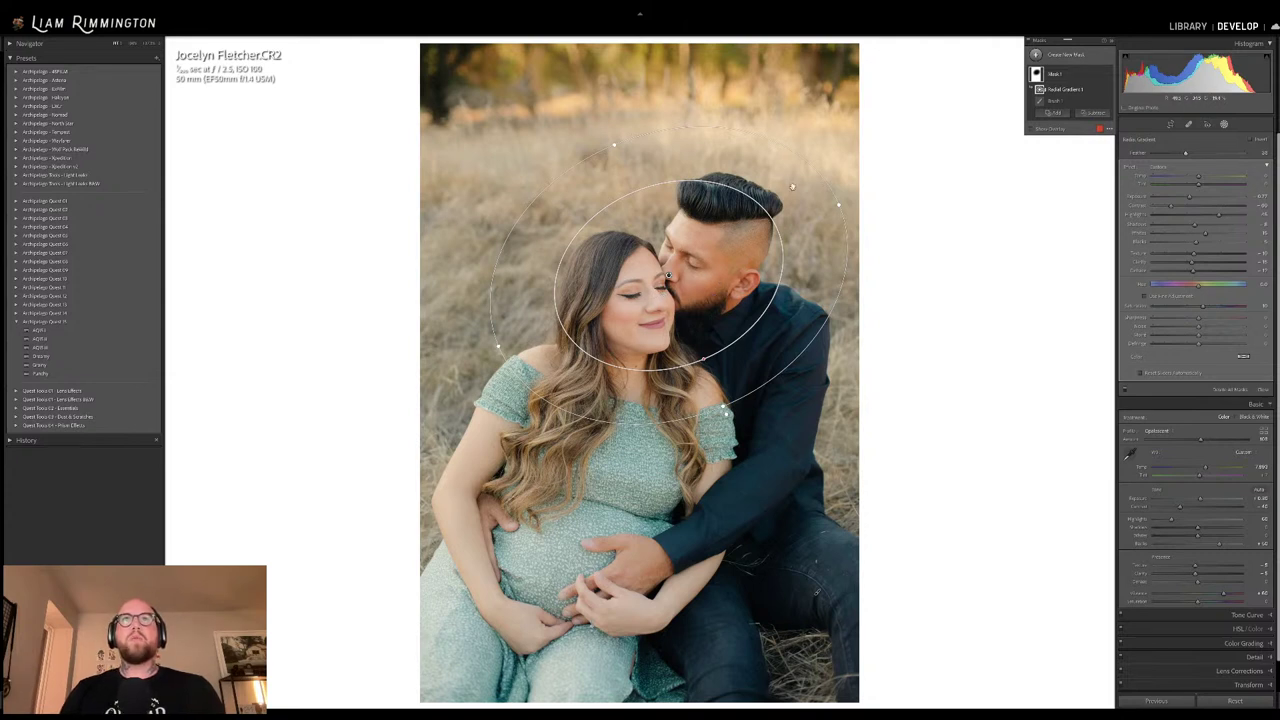
Compare the photo with the Dreamy mask hidden and shown several times, and leave the masking tools
left_click(1107, 76)
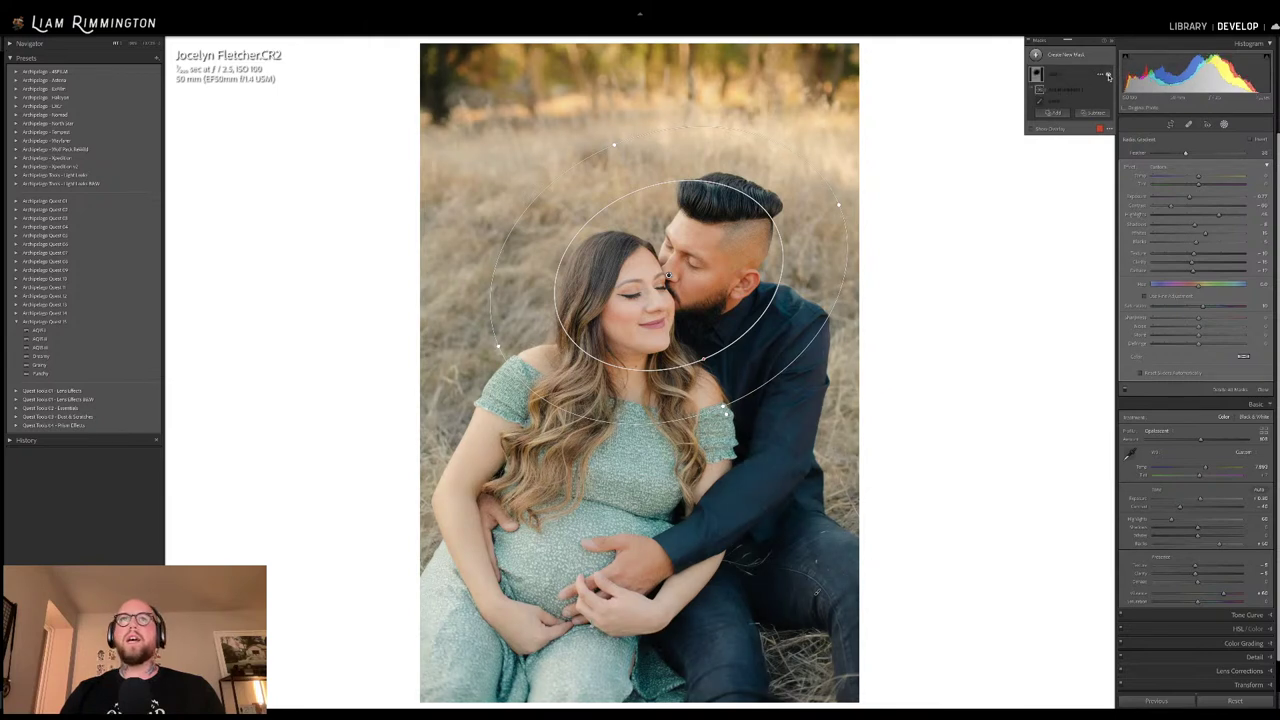
left_click(1107, 76)
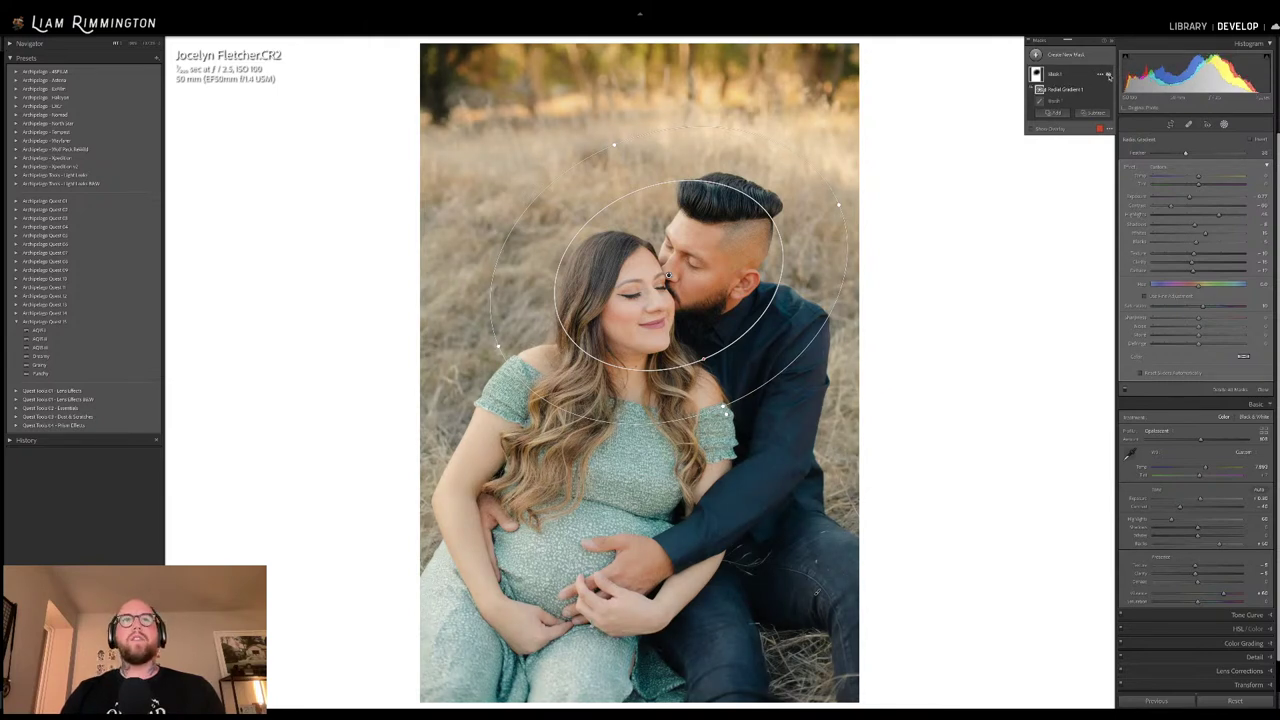
left_click(1107, 76)
left_click(1107, 76)
left_click(1107, 76)
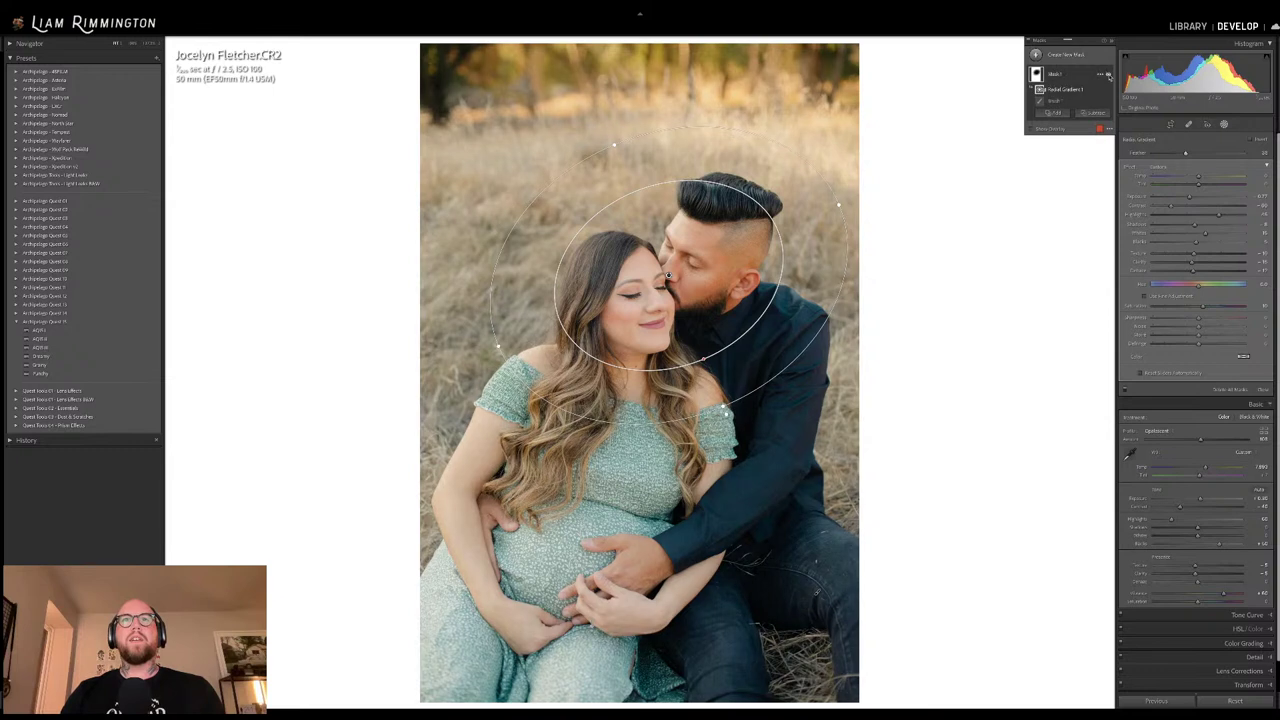
left_click(1107, 76)
left_click(1107, 76)
left_click(1107, 76)
left_click(1107, 76)
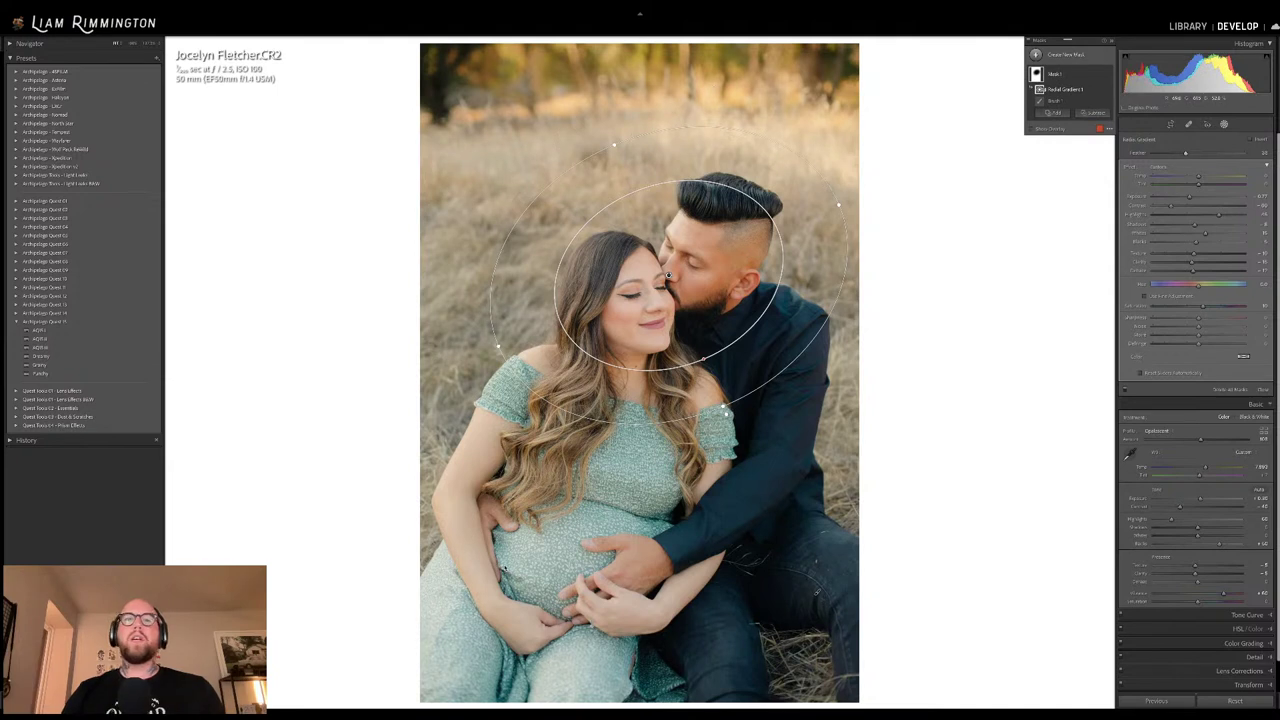
left_click(1107, 76)
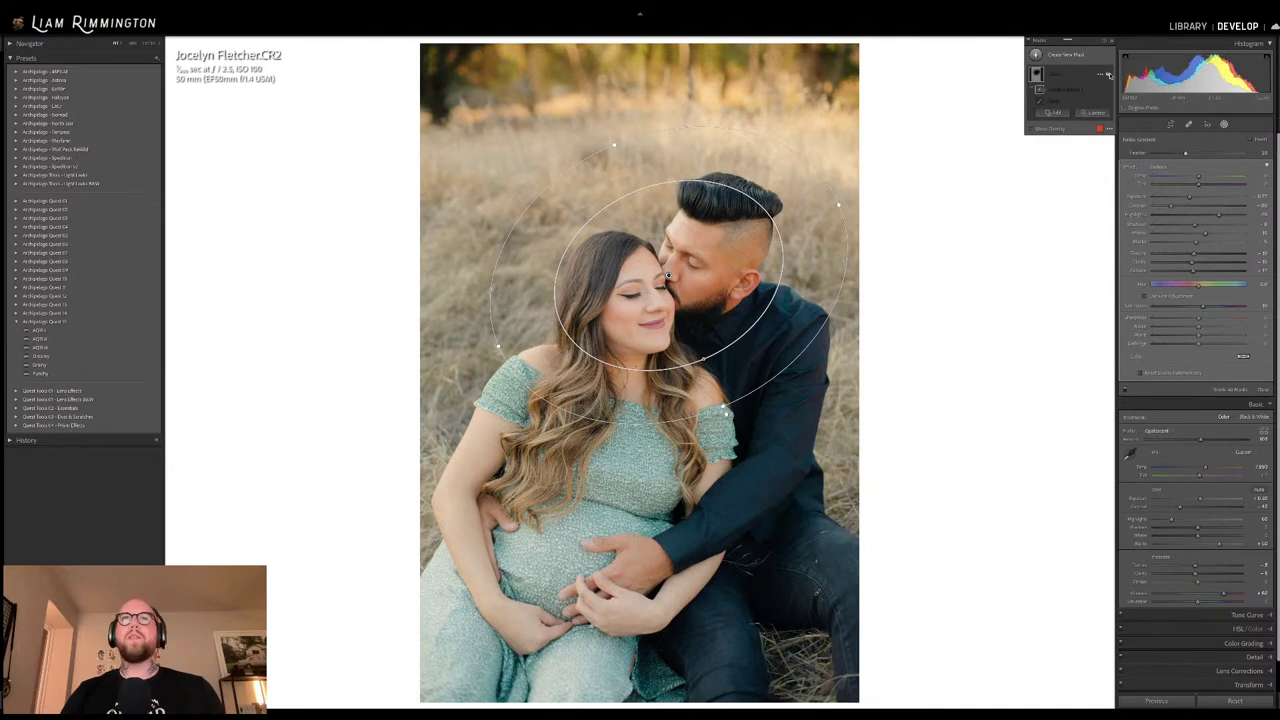
left_click(1107, 76)
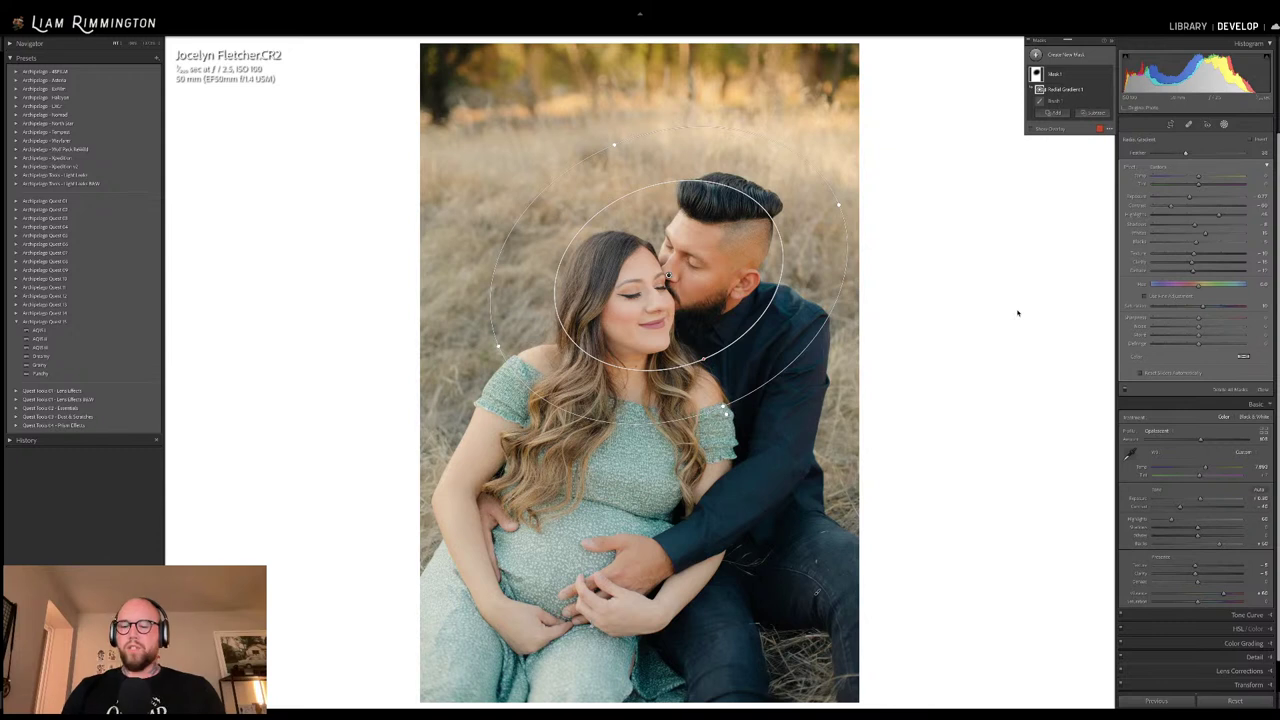
key("Delete")
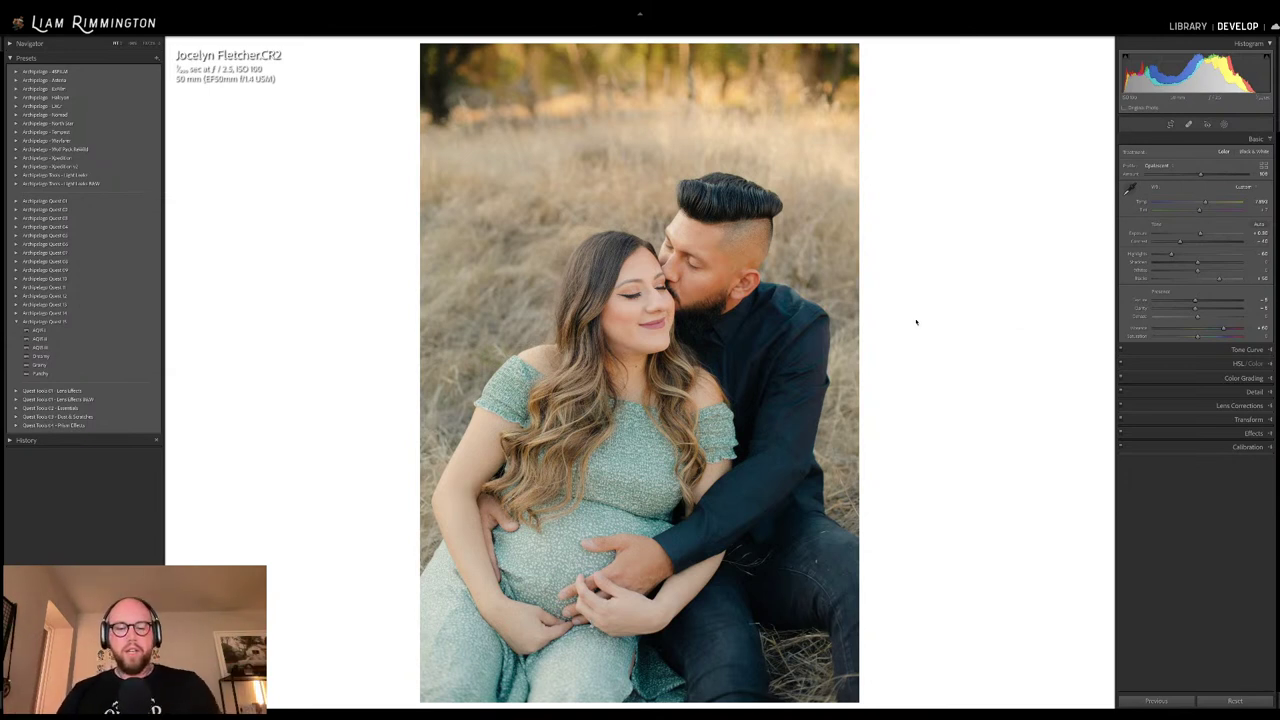
Compare the edited couple photo with its original, first side by side and then in the single view
key("y")
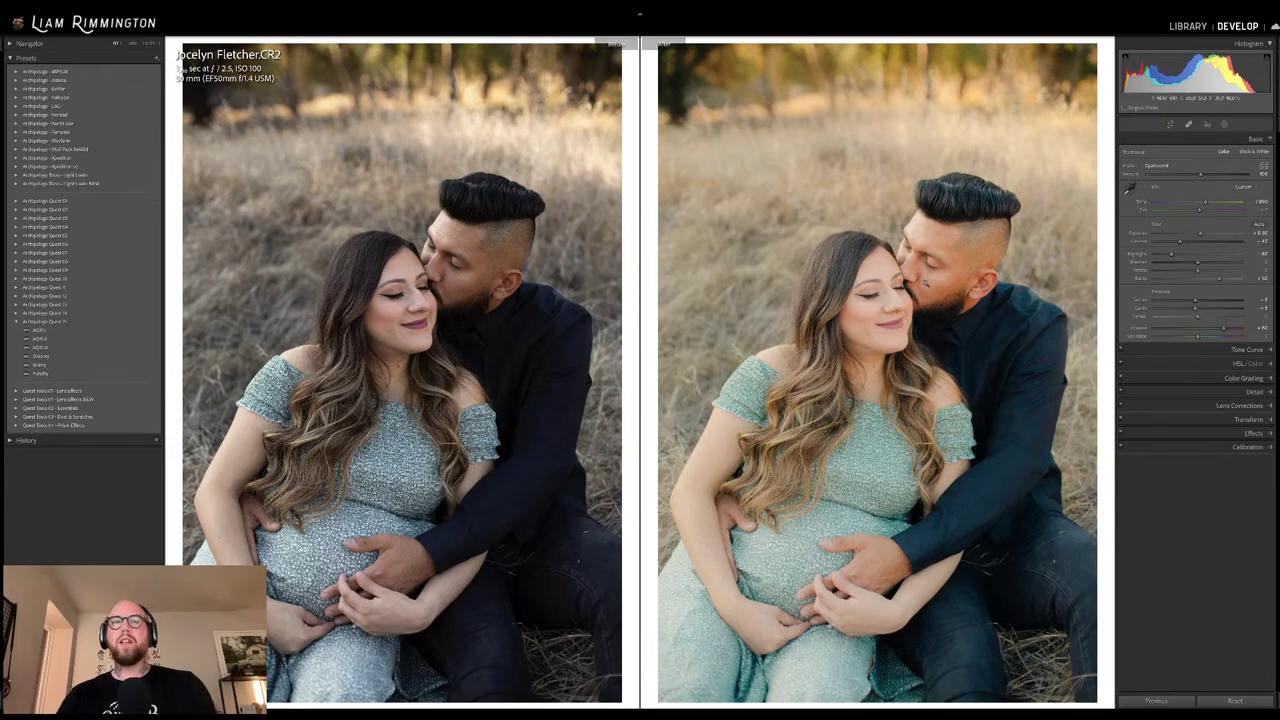
key("y")
key("backslash")
key("backslash")
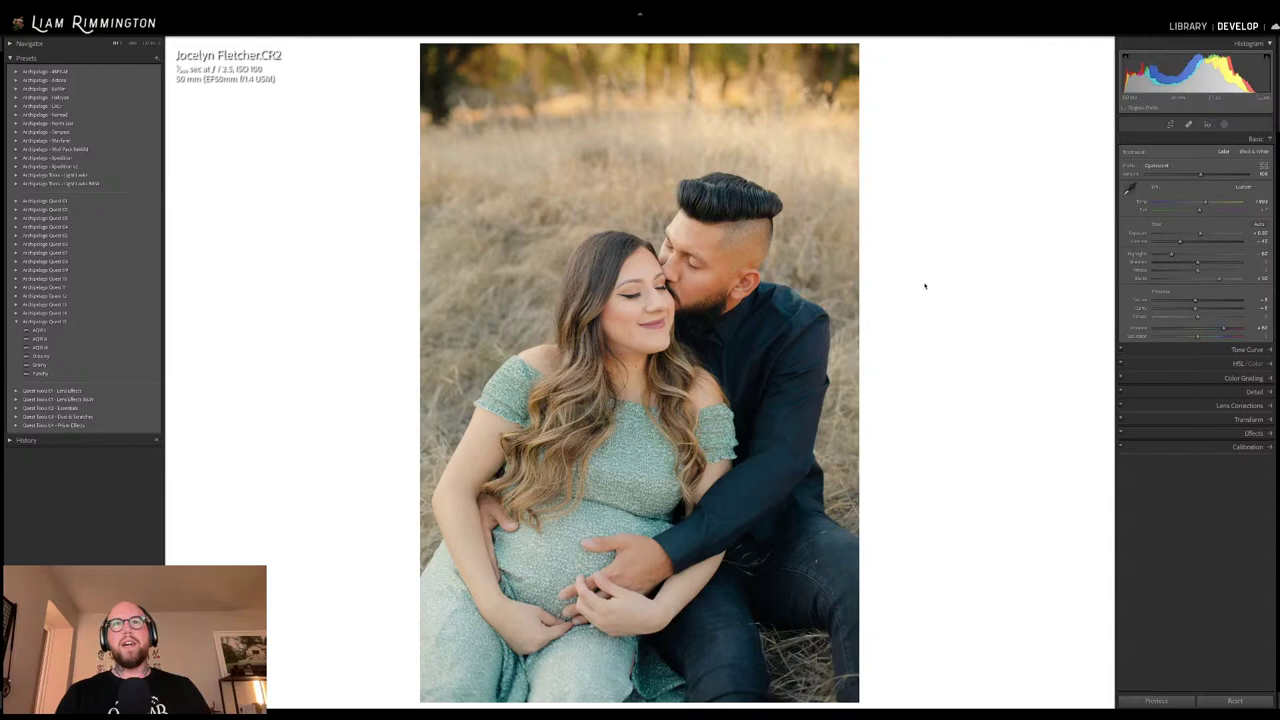
key("backslash")
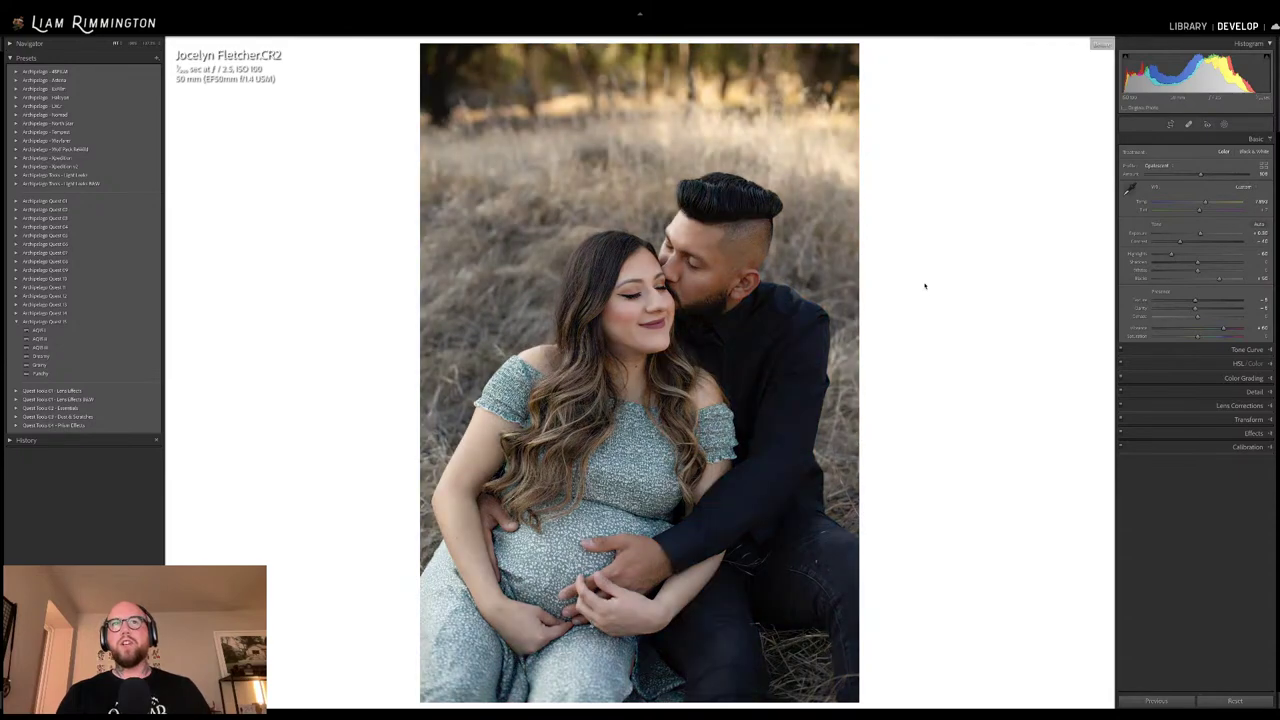
key("backslash")
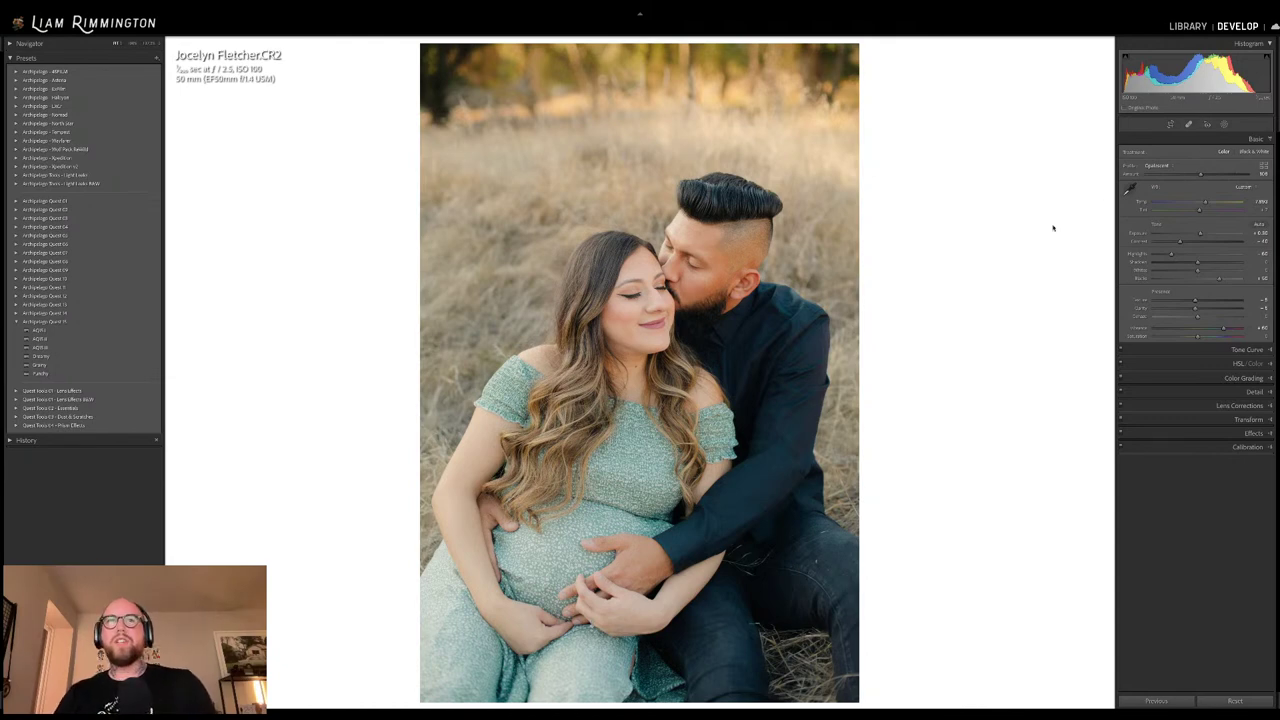
Open the ninth photo, the pregnant woman in a hat, for developing and raise its exposure to about +0.40
key("g")
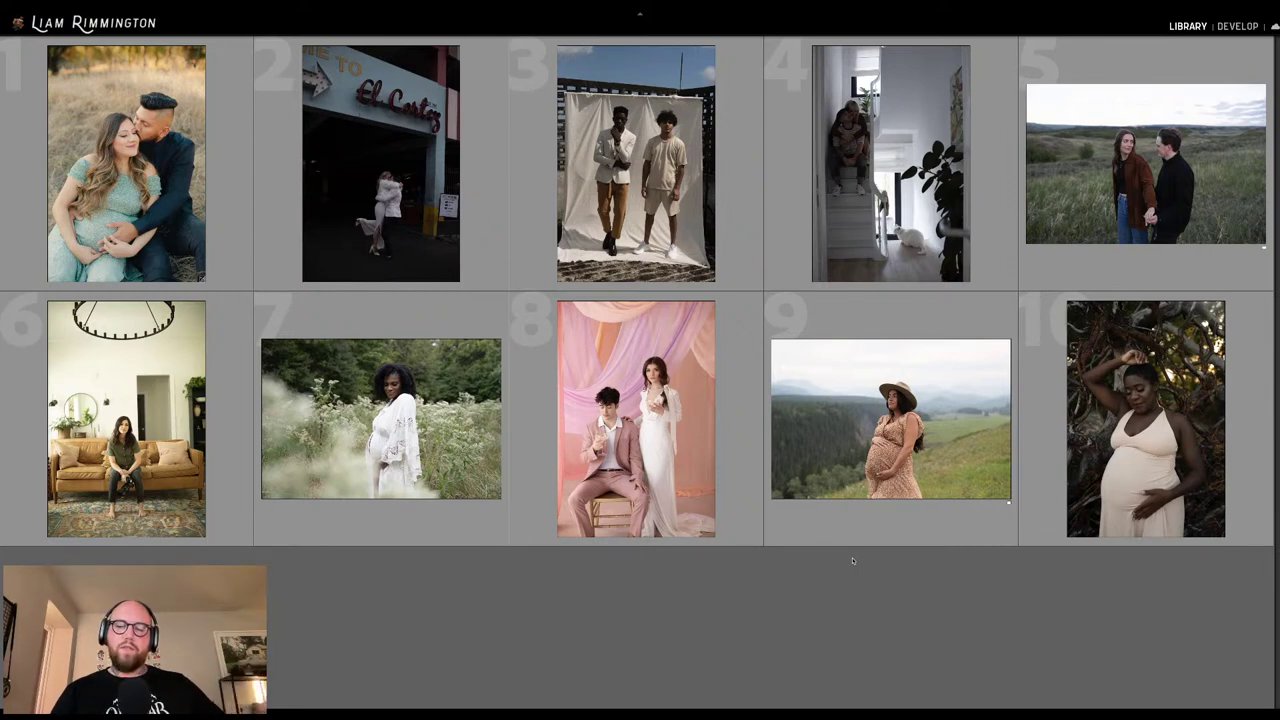
left_click(878, 379)
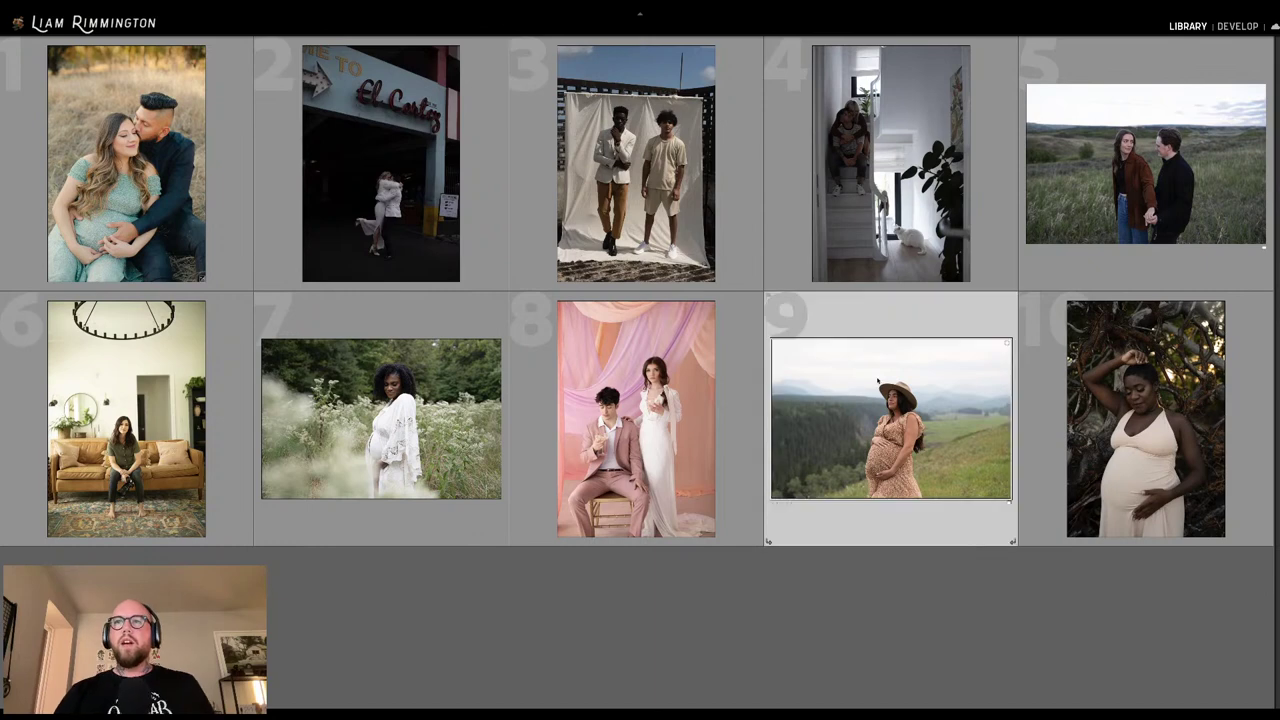
key("d")
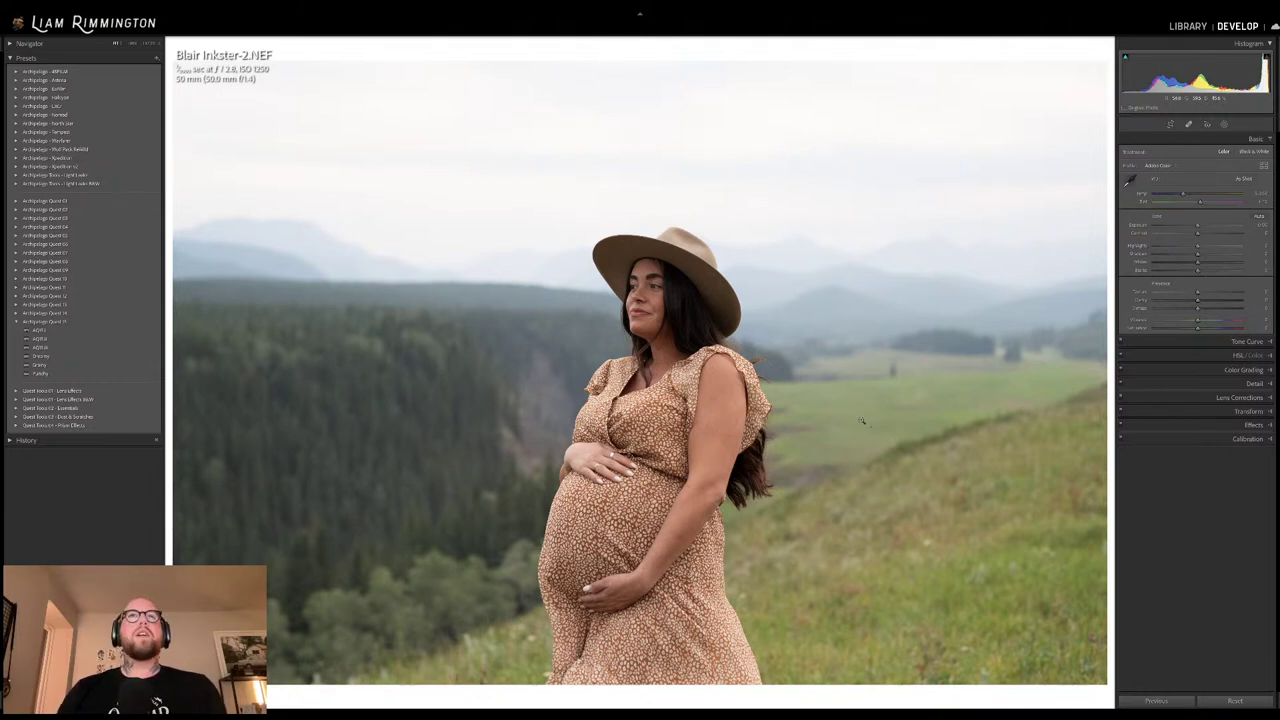
left_click_drag(1197, 224, 1201, 224)
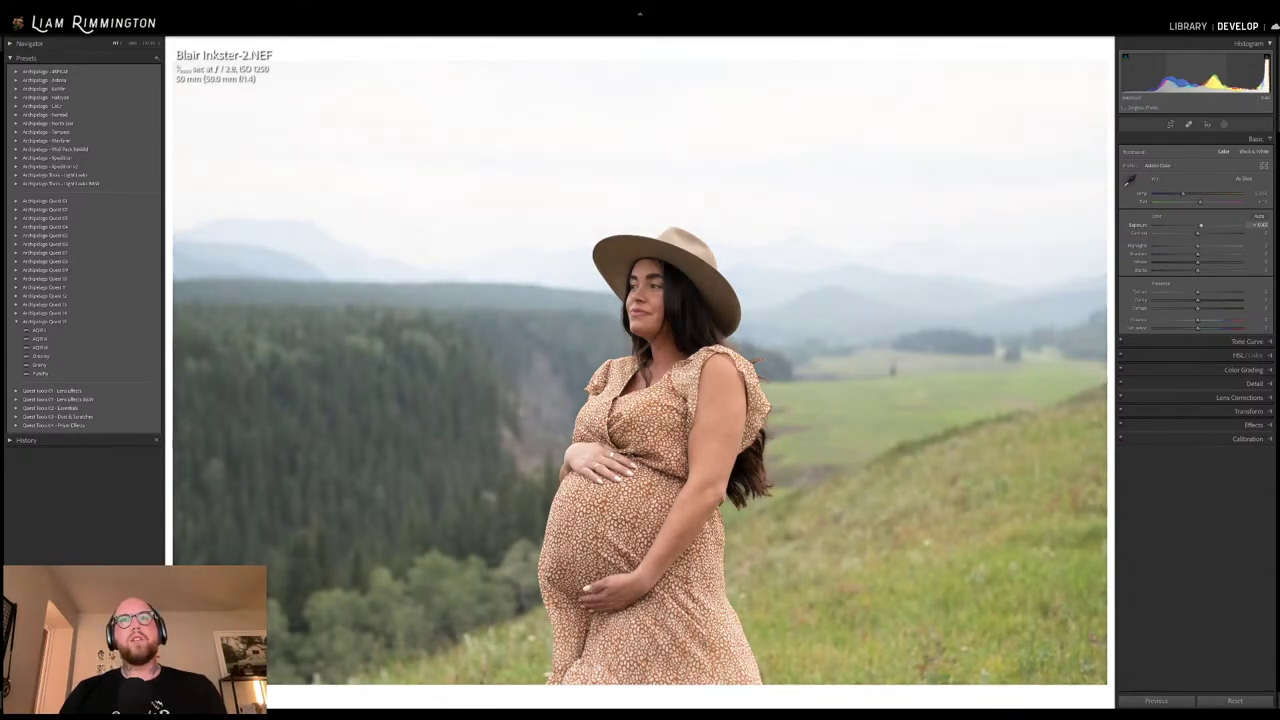
left_click_drag(1202, 73, 1202, 74)
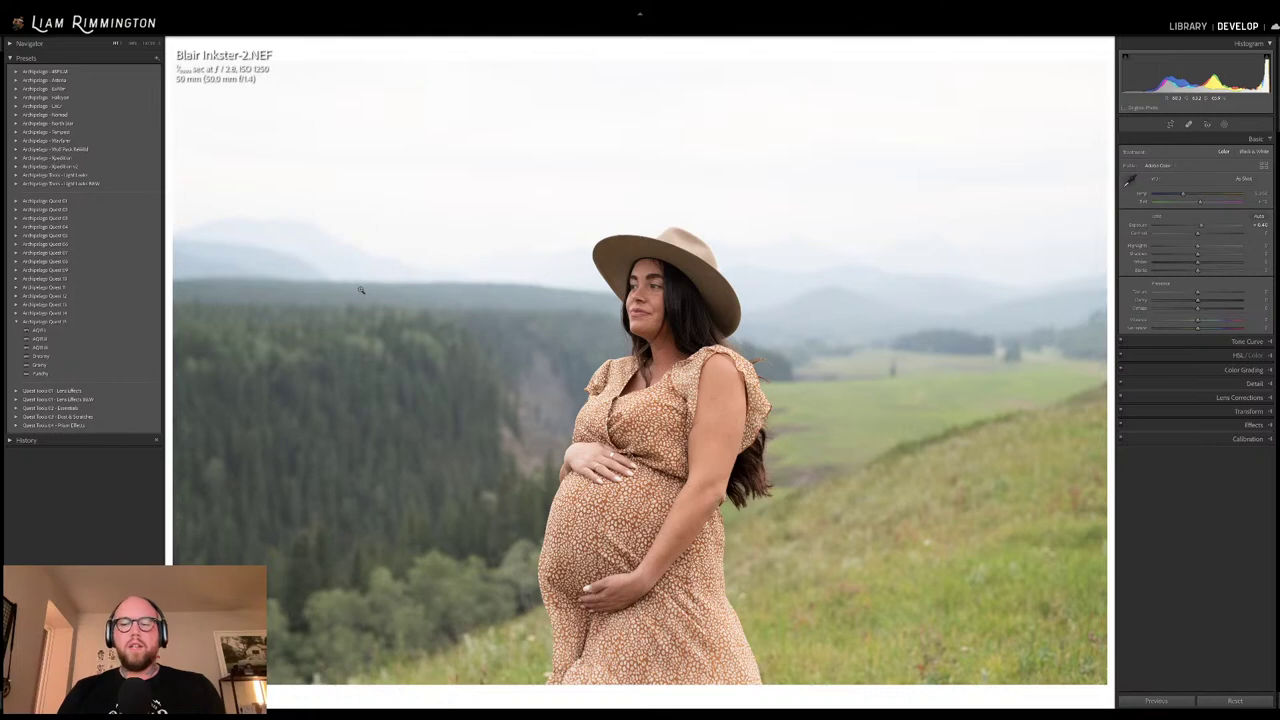
Apply the second AQ15 preset to the photo, raise its Opalescent profile amount and add the Dreamy preset
left_click(142, 331)
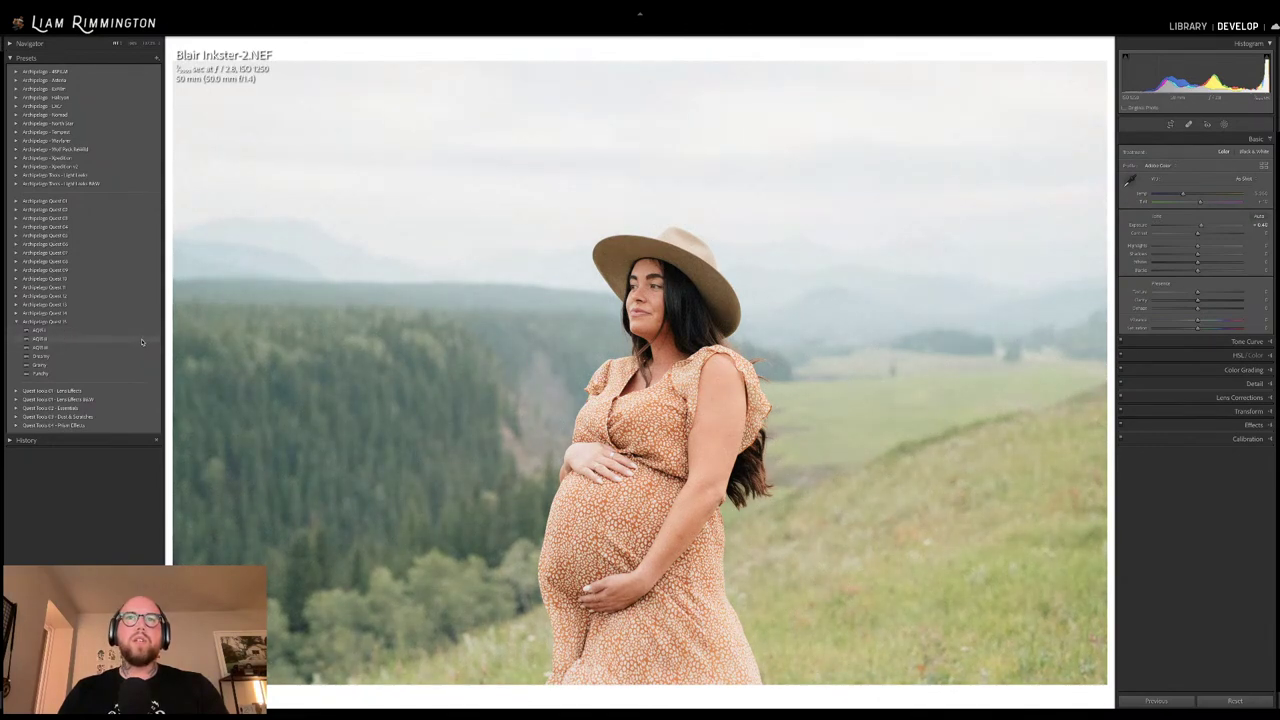
left_click(142, 339)
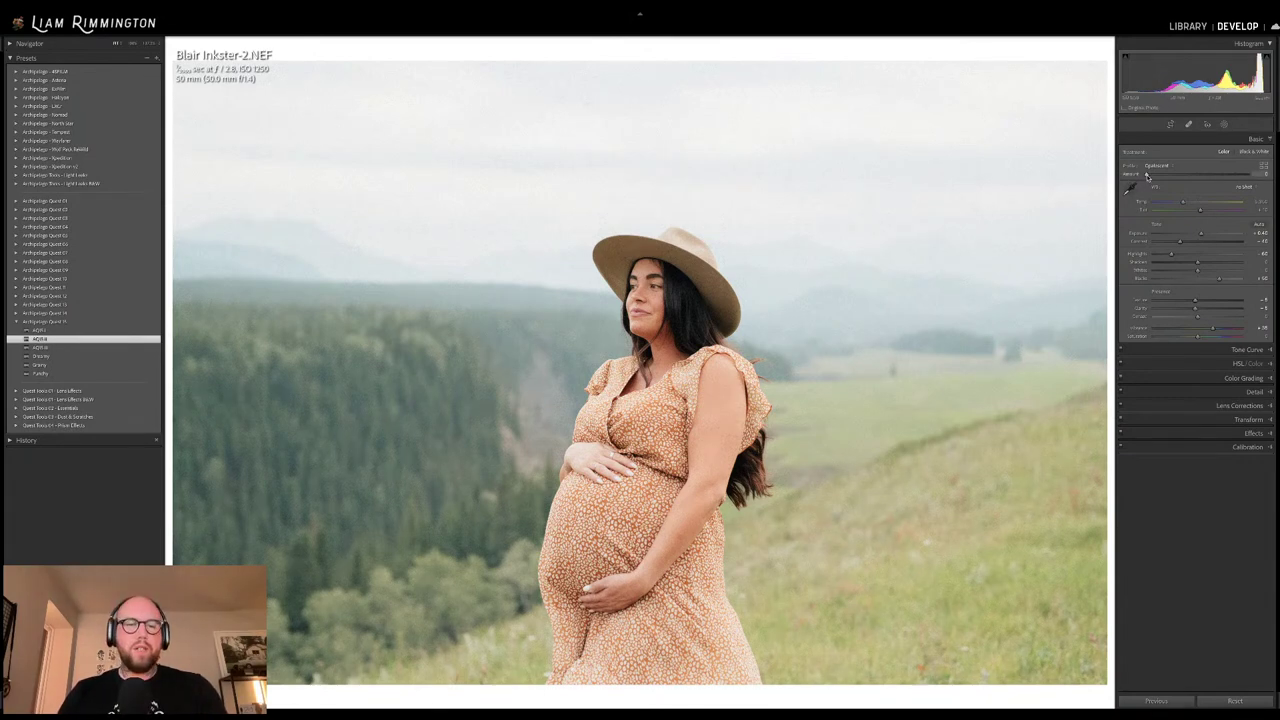
left_click_drag(1147, 176, 1180, 184)
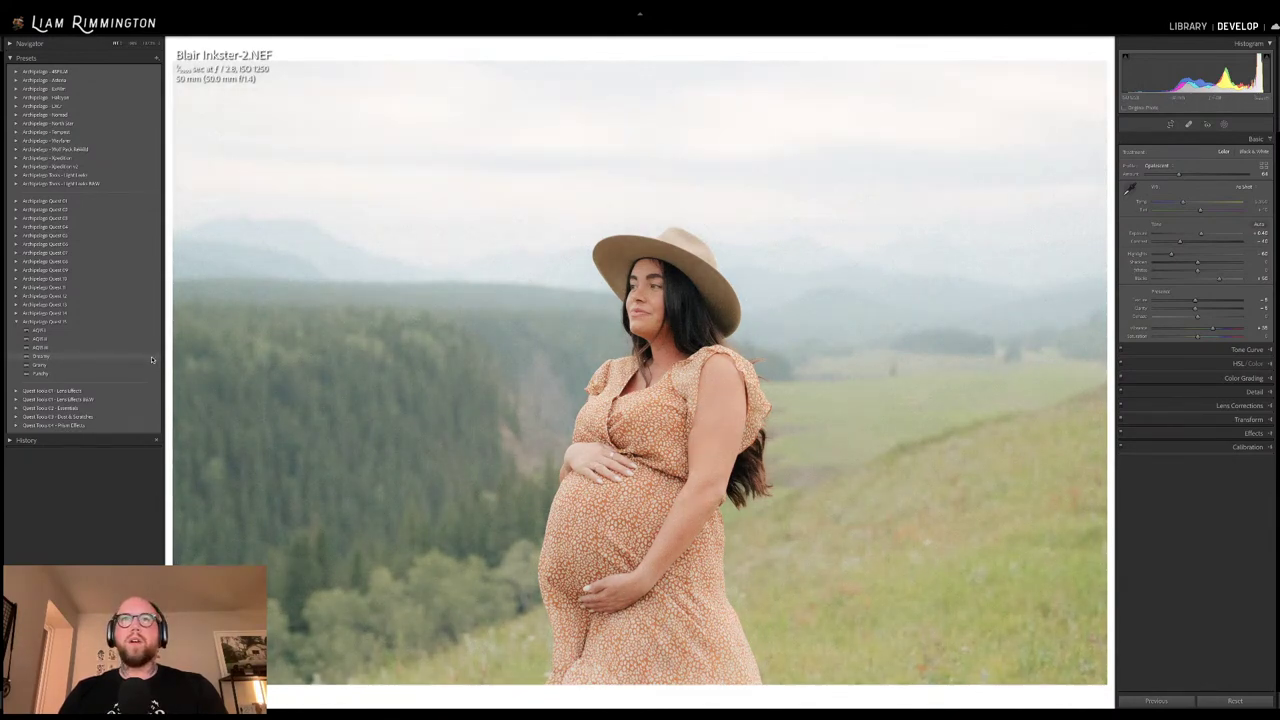
left_click(152, 359)
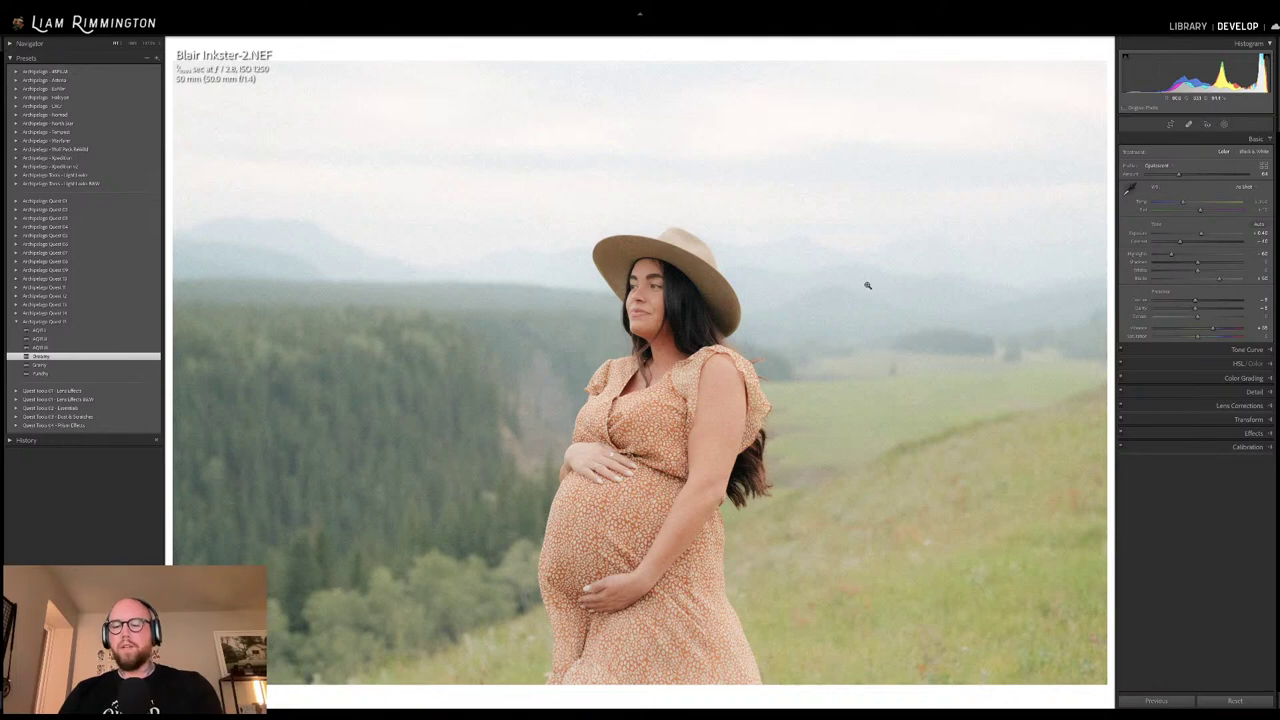
Compare the edited photo of the woman in the hat with its original several times in the single view
key("backslash")
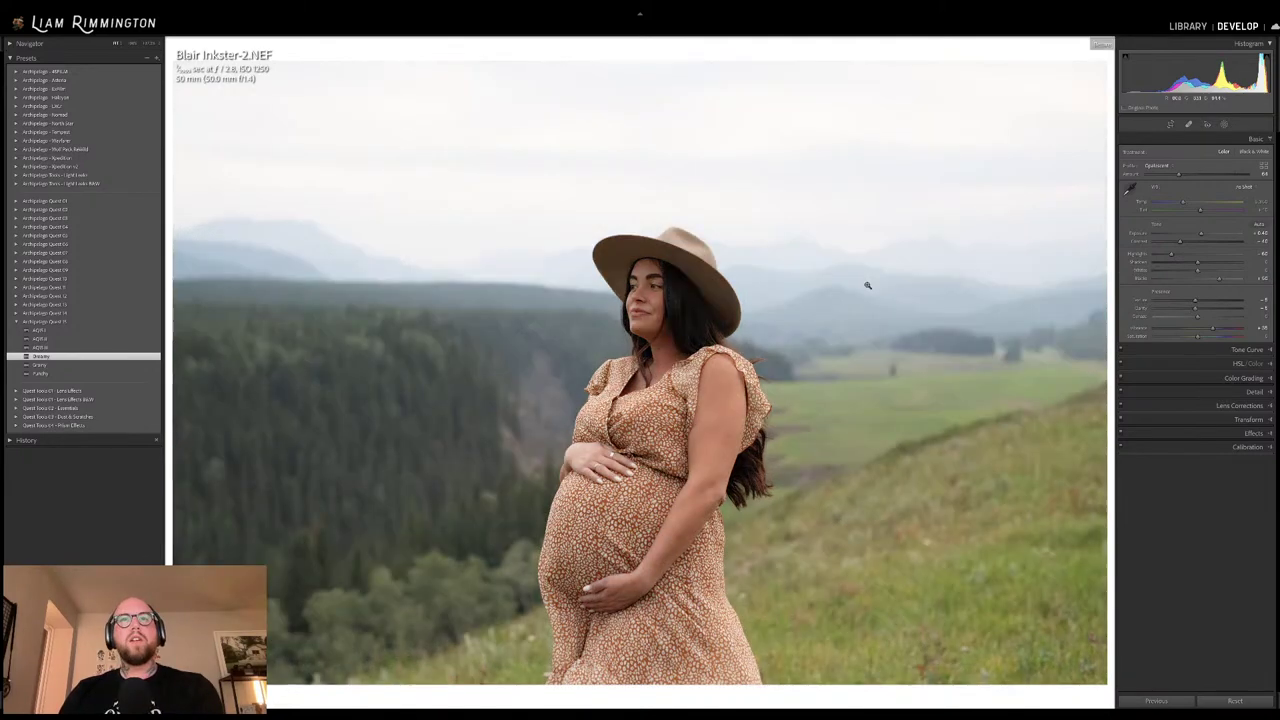
key("backslash")
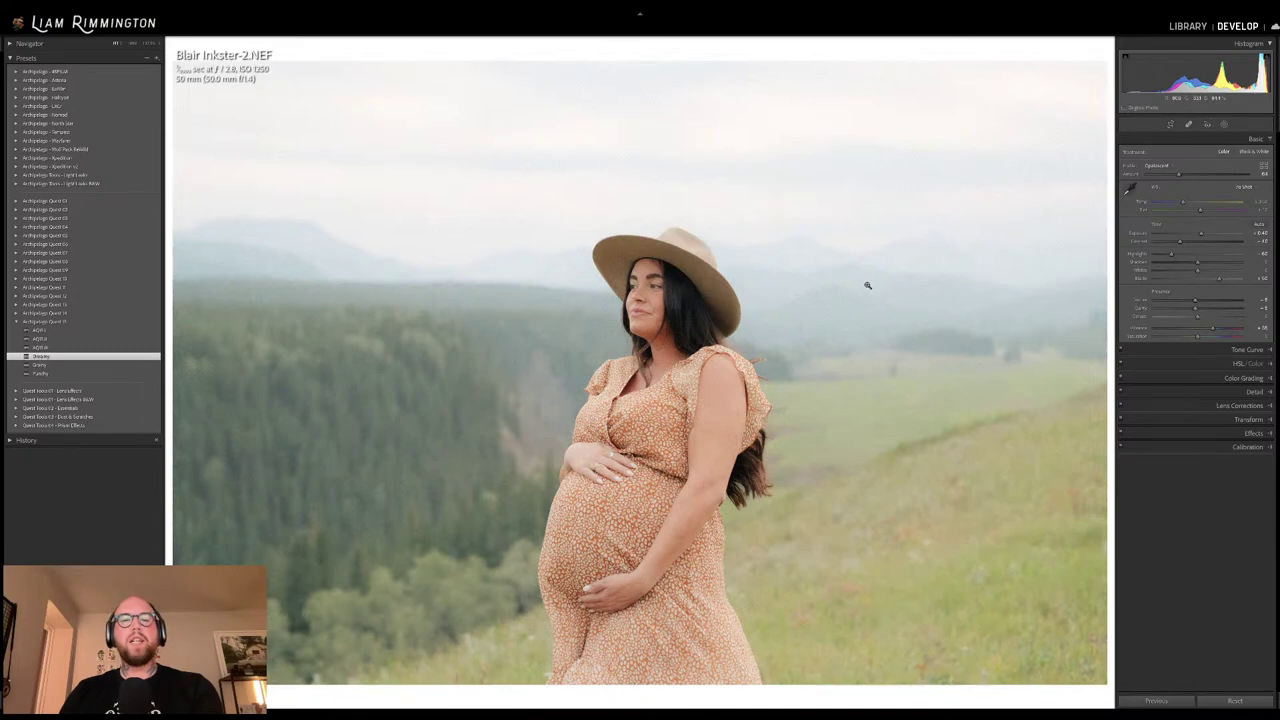
key("backslash")
key("backslash")
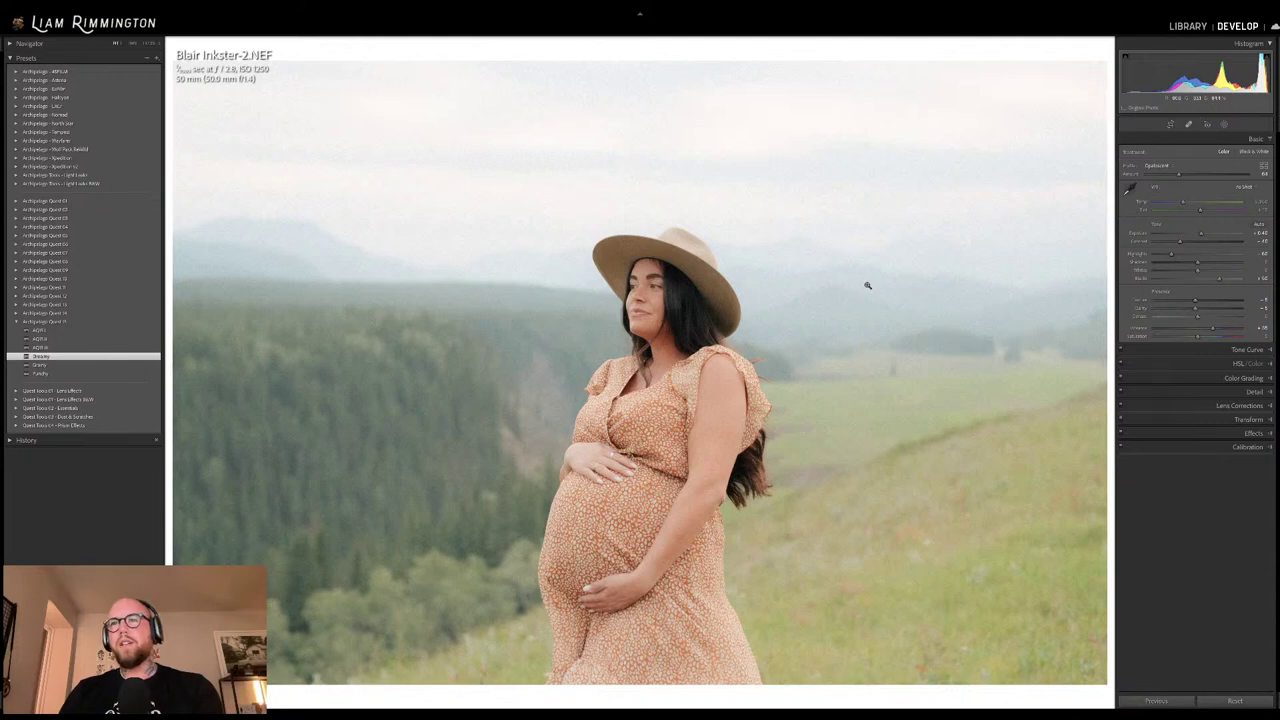
key("backslash")
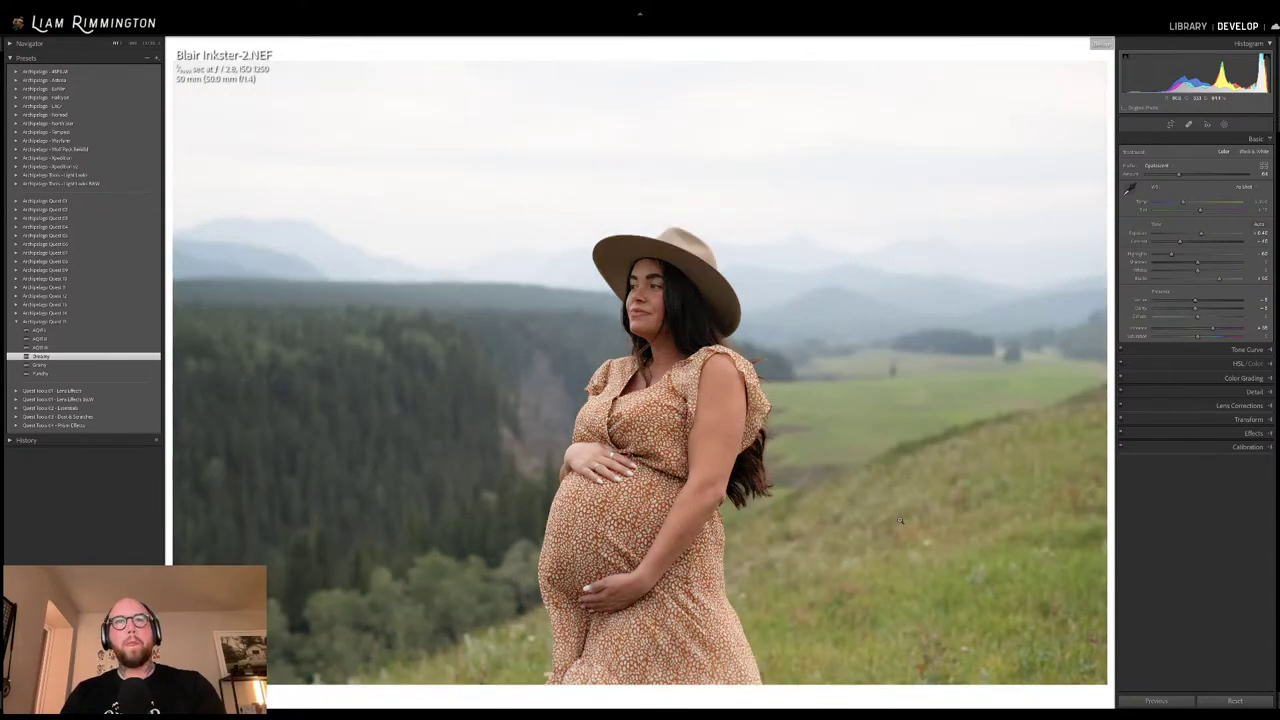
key("backslash")
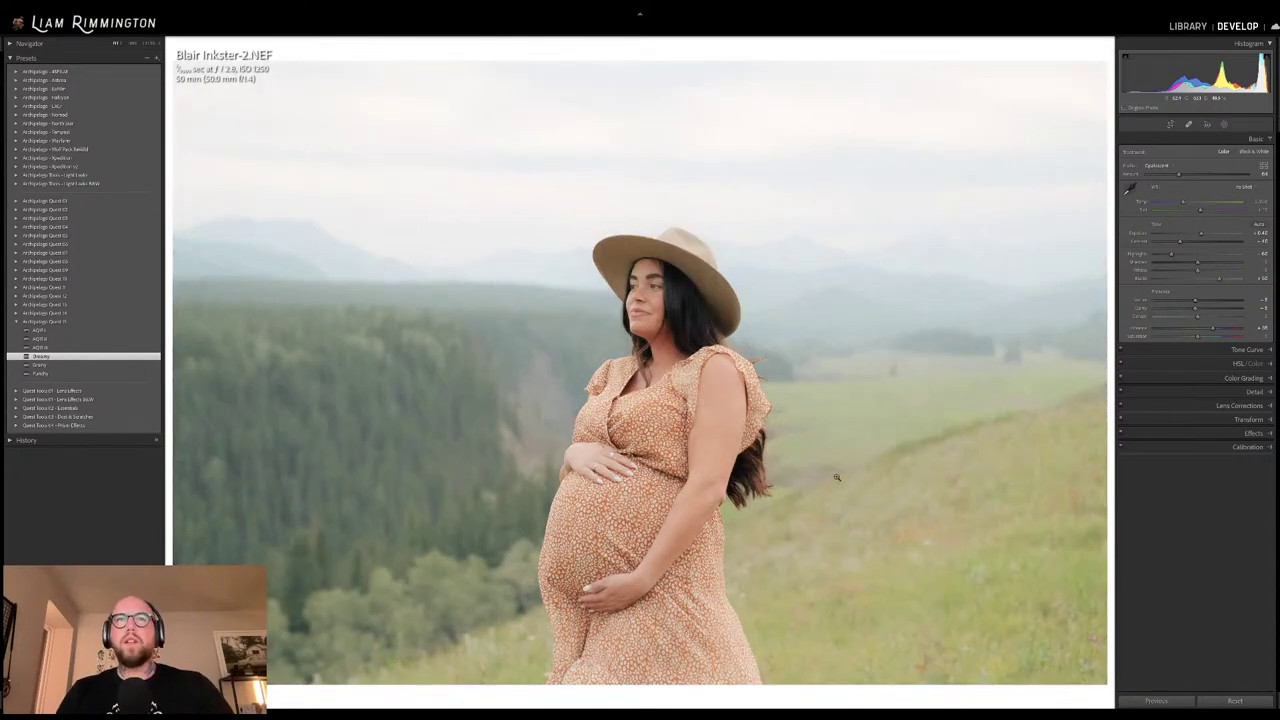
Compare original and edit side by side, examining the face, dress and arms at close magnification
key("y")
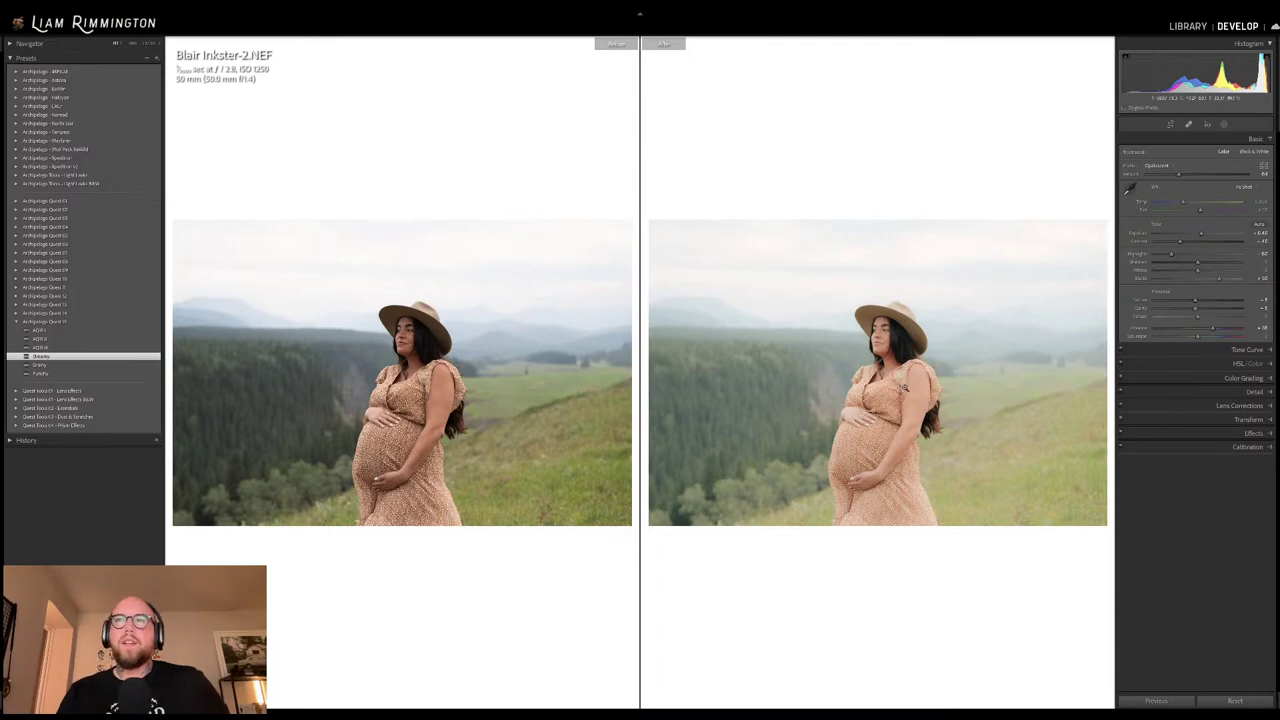
left_click(887, 355)
scroll(963, 283, "down", 3)
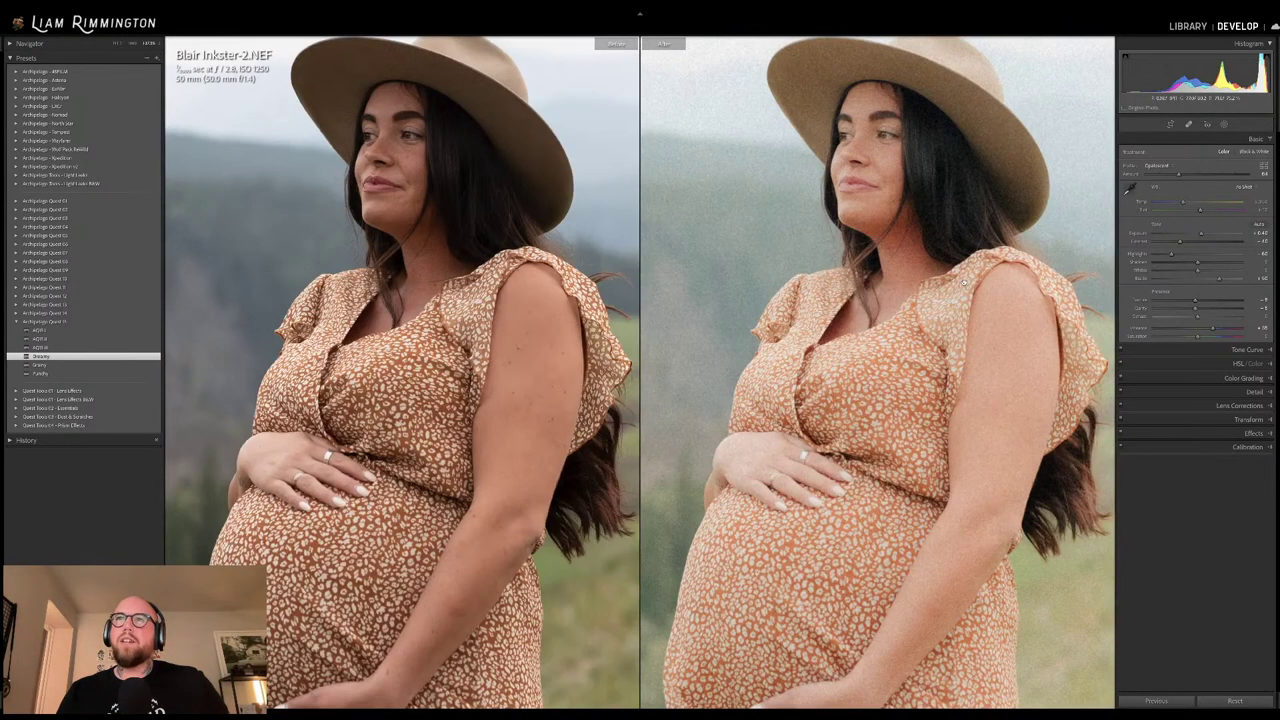
scroll(959, 338, "up", 3)
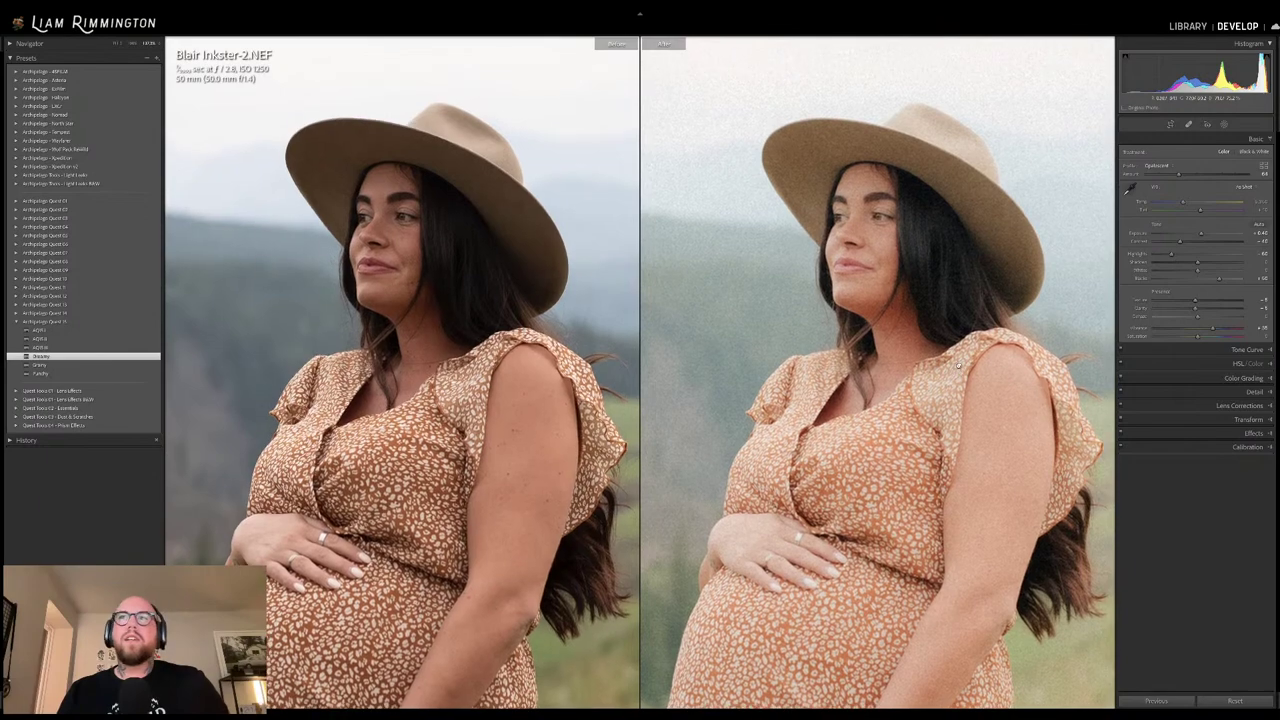
scroll(959, 370, "up", 1)
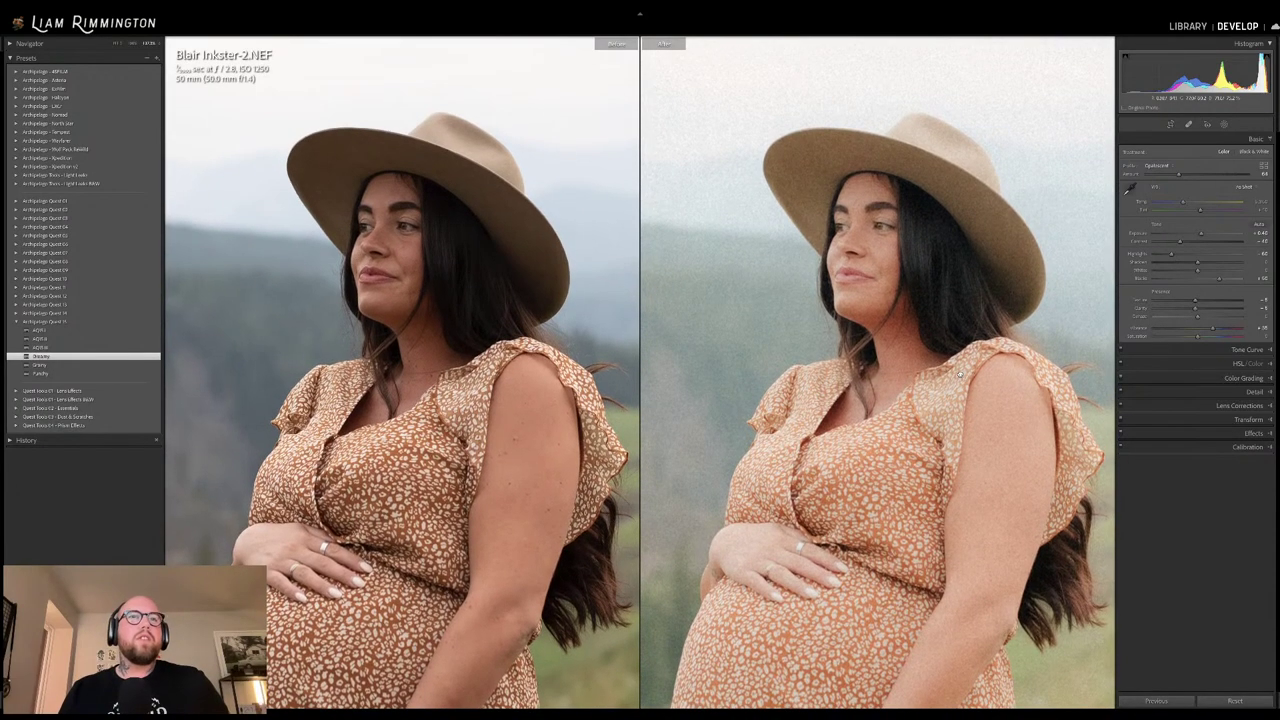
left_click_drag(959, 372, 981, 180)
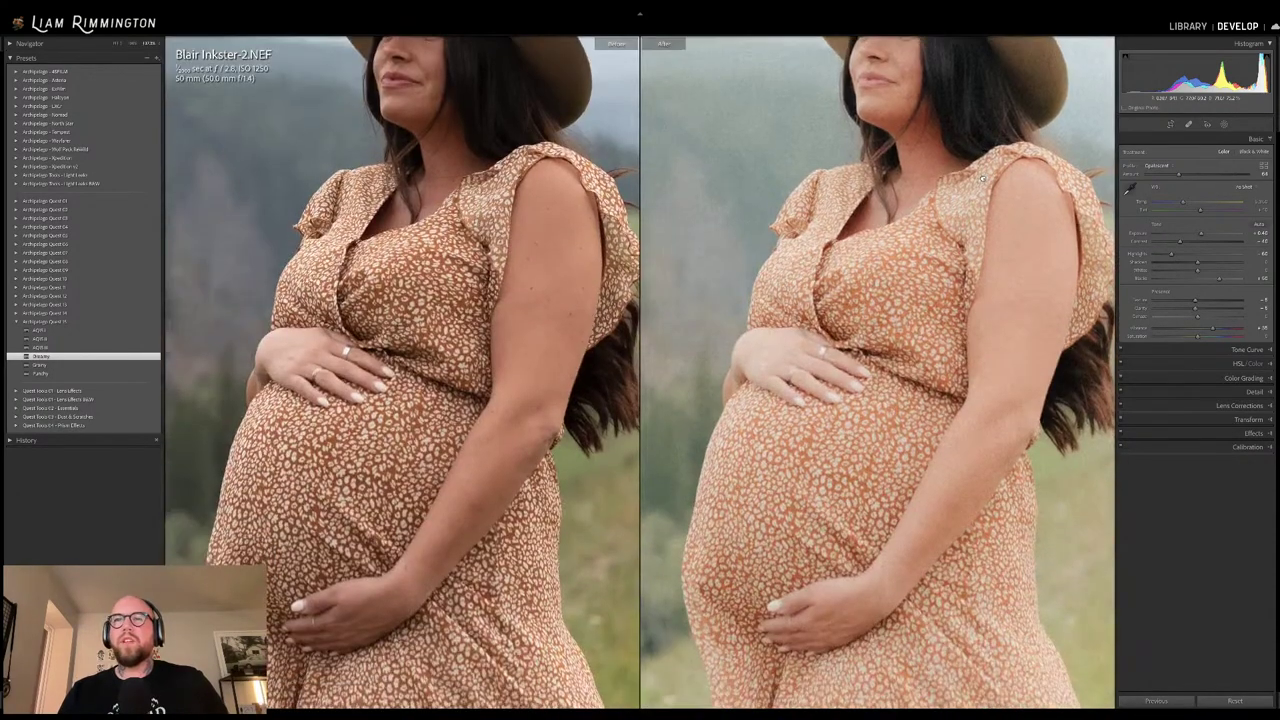
left_click(981, 180)
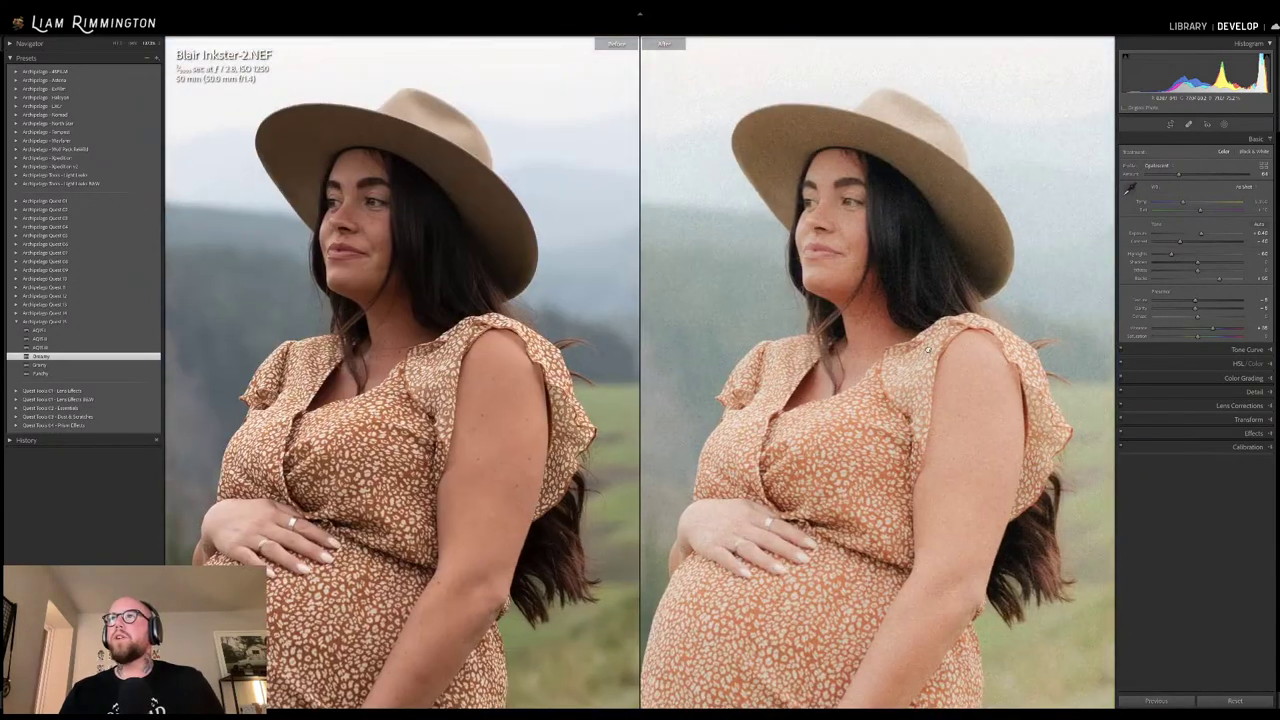
Open the masking tools and compare the close-up with the Dreamy preset's mask hidden and shown
left_click(1224, 124)
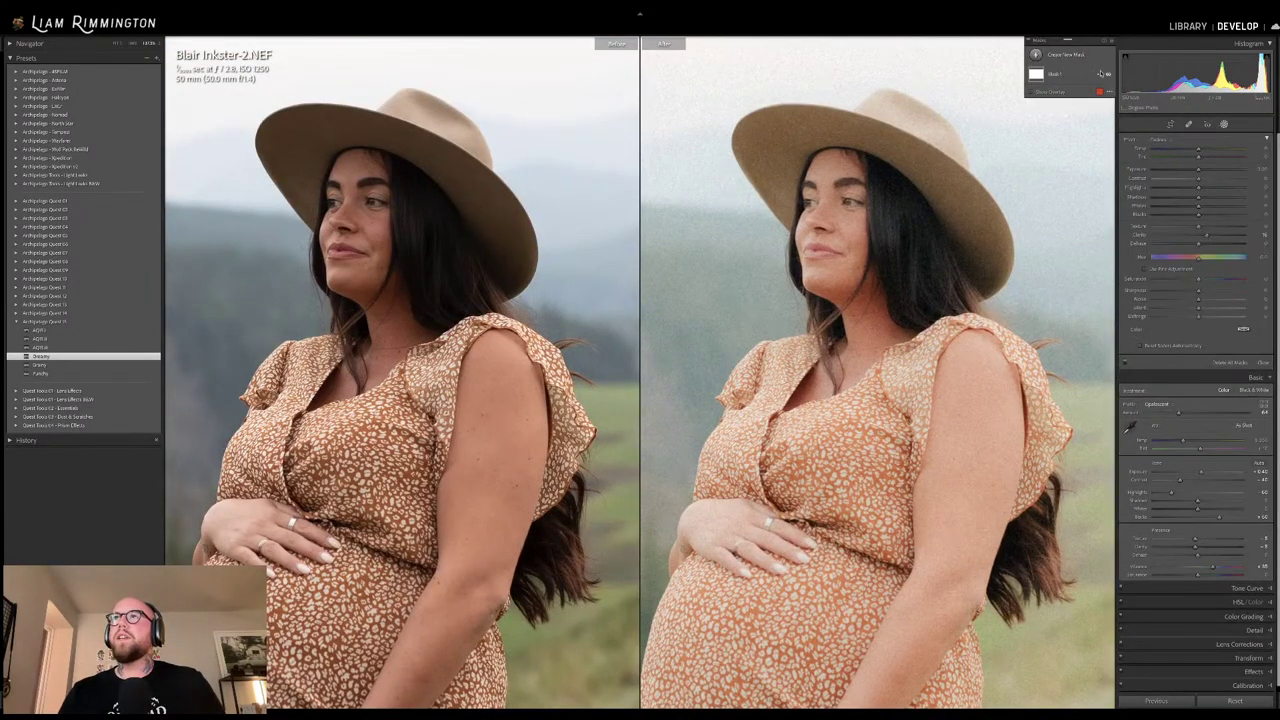
left_click(1108, 76)
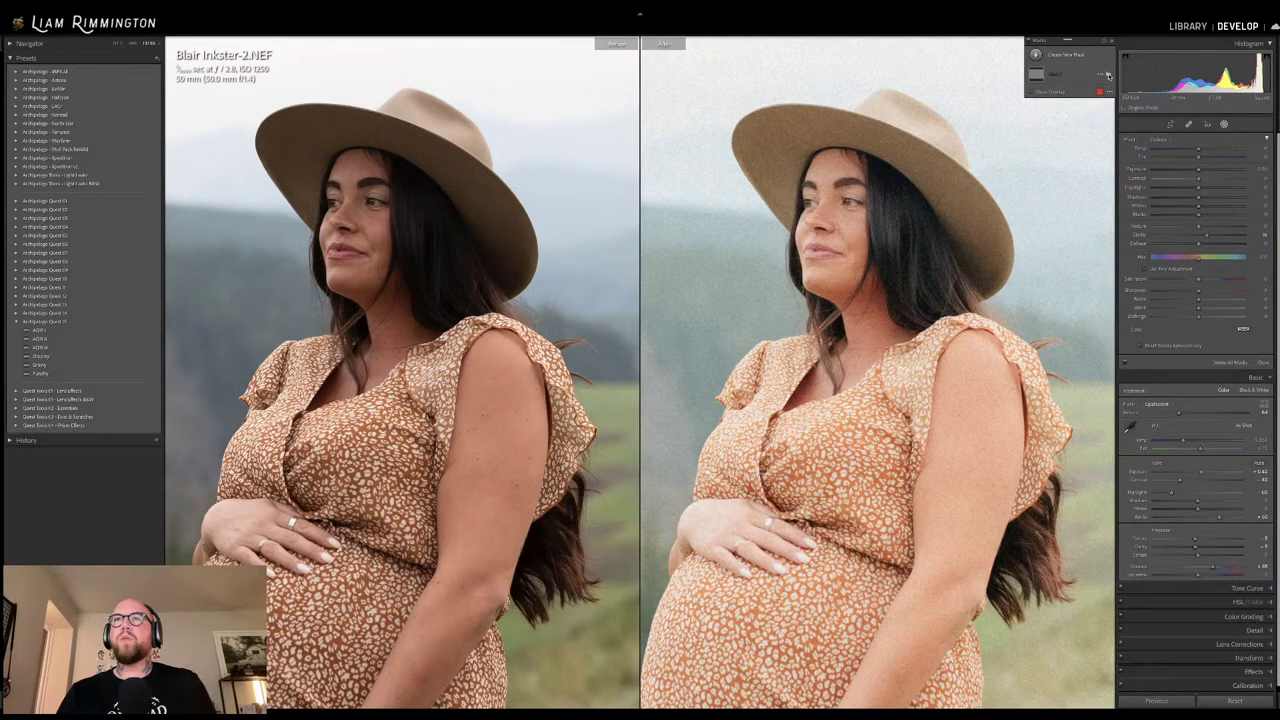
left_click(1108, 76)
left_click(1108, 76)
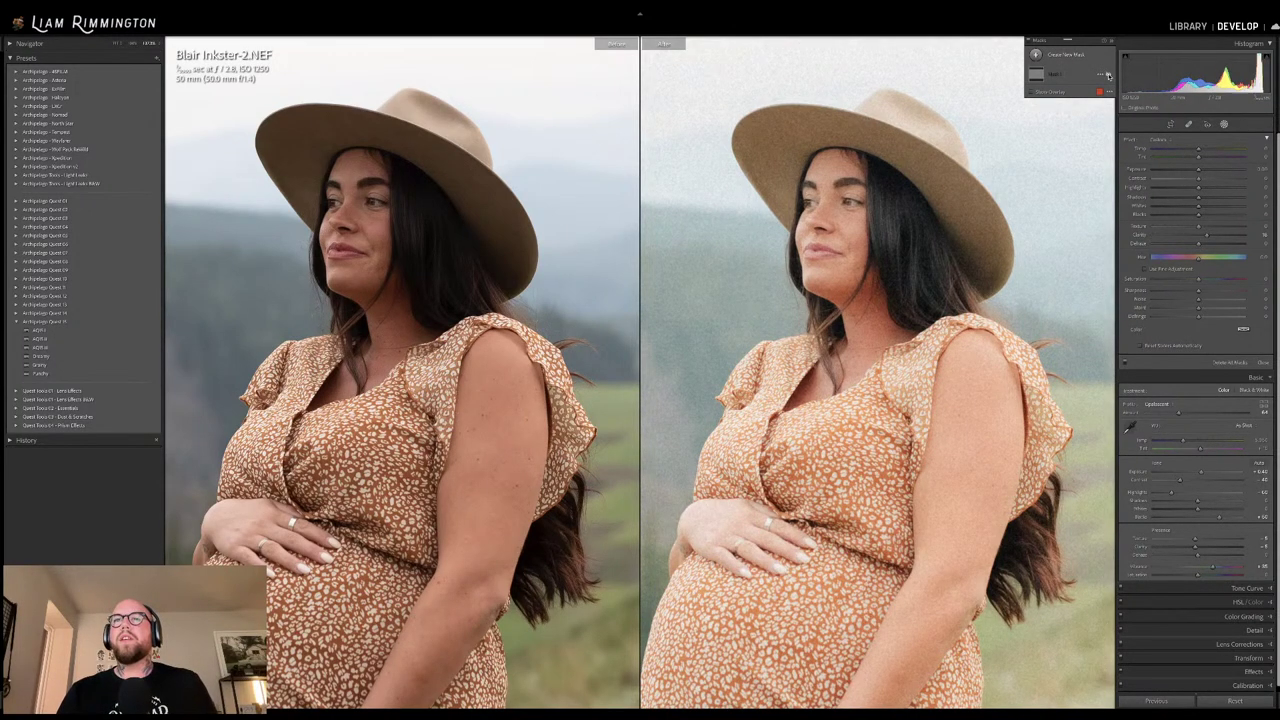
left_click(1108, 76)
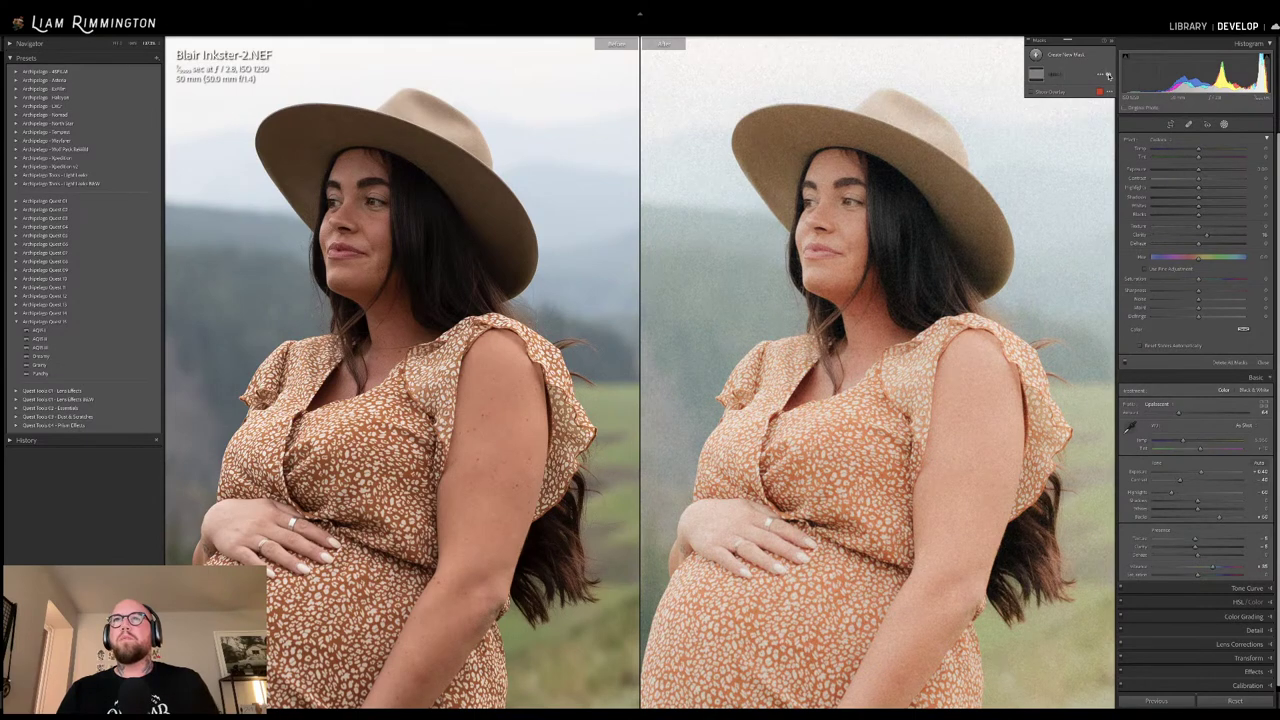
left_click(1108, 76)
left_click(1108, 76)
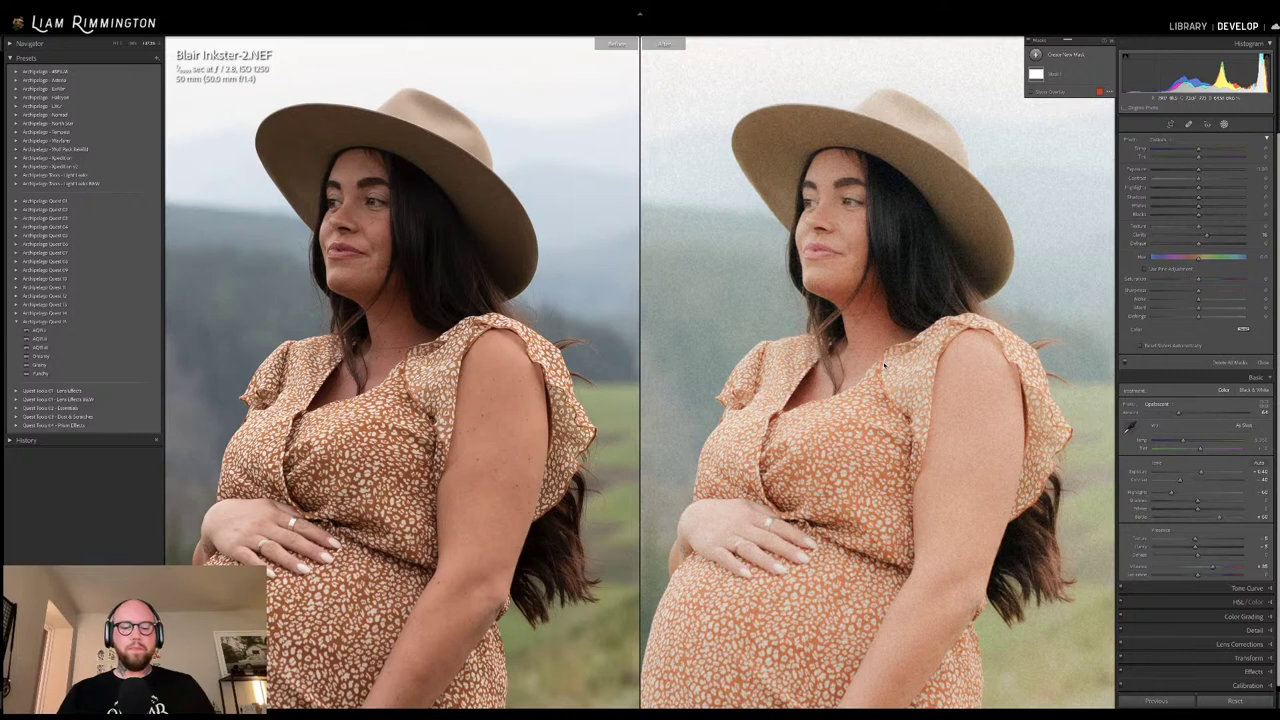
Check the mask's effect on the whole photo by hiding and showing it again
left_click(958, 333)
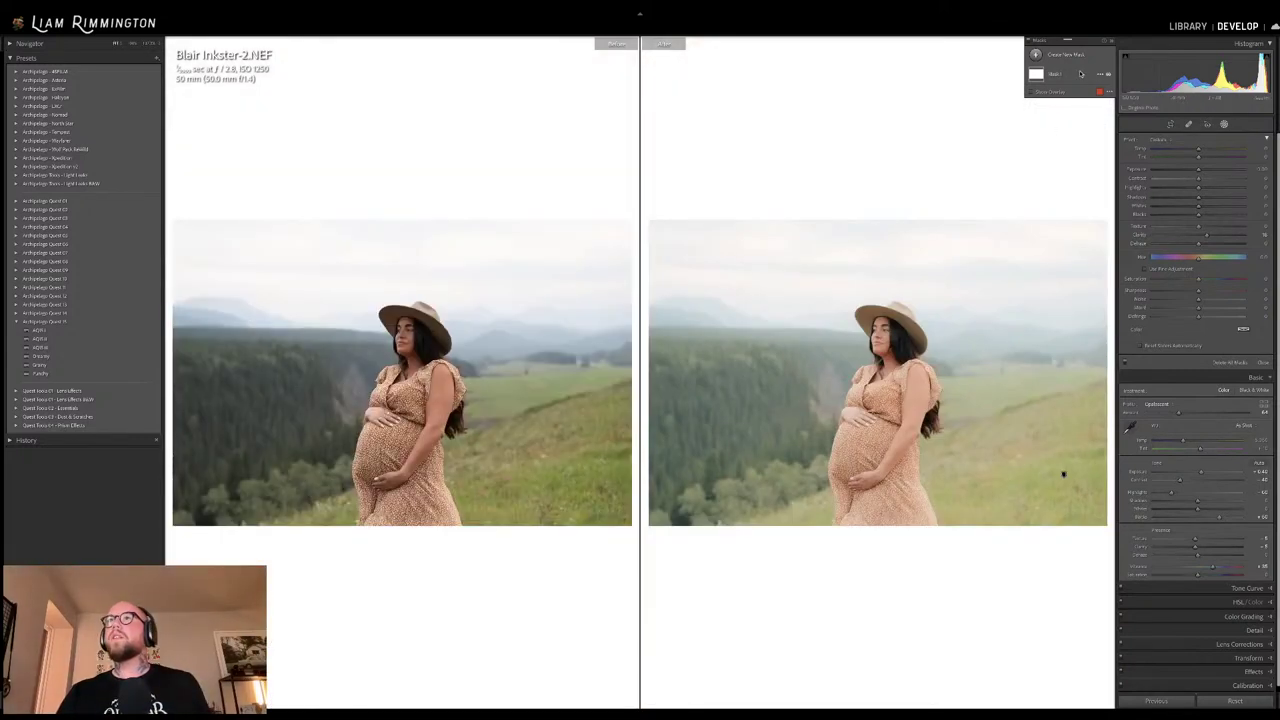
left_click(1108, 76)
left_click(1108, 76)
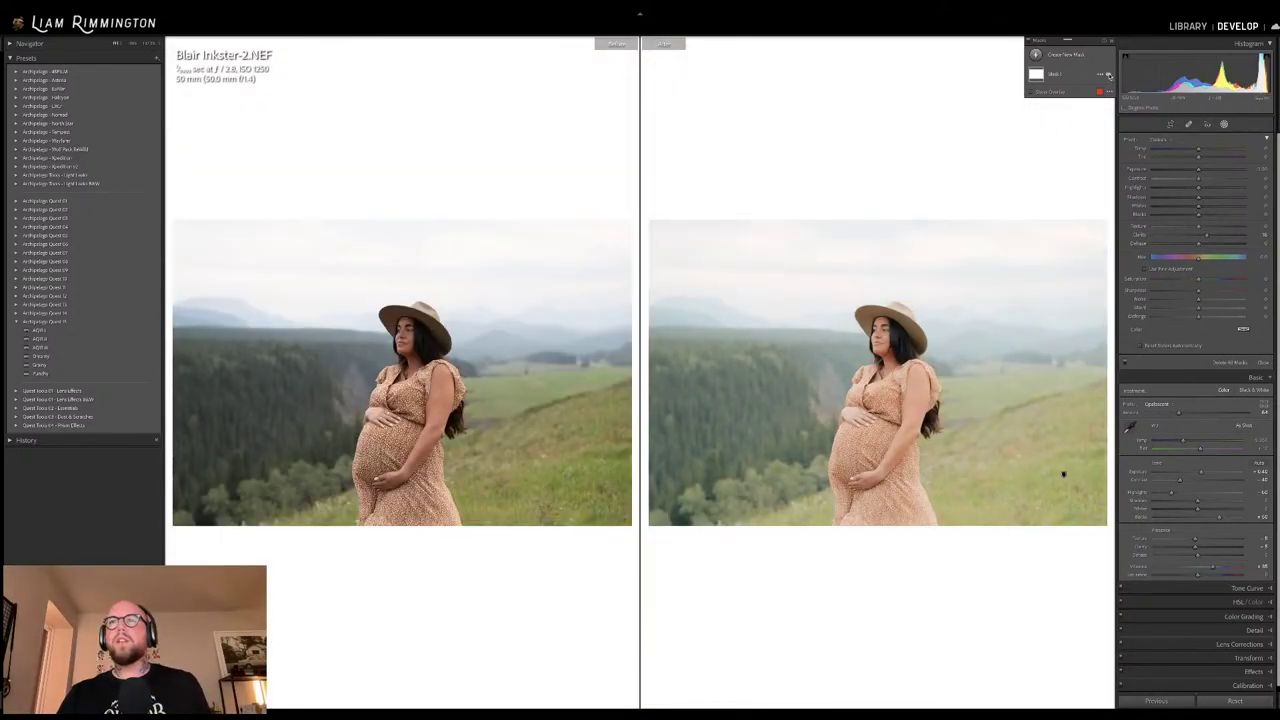
left_click(1108, 76)
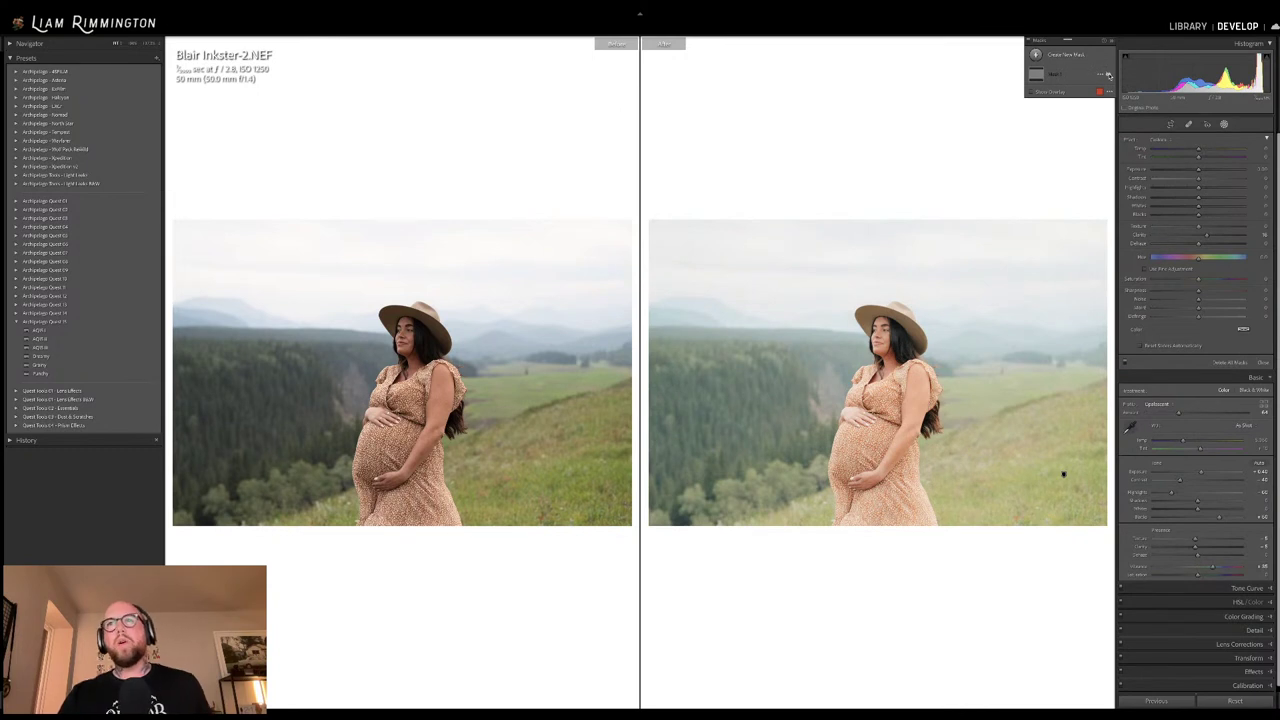
left_click(1108, 76)
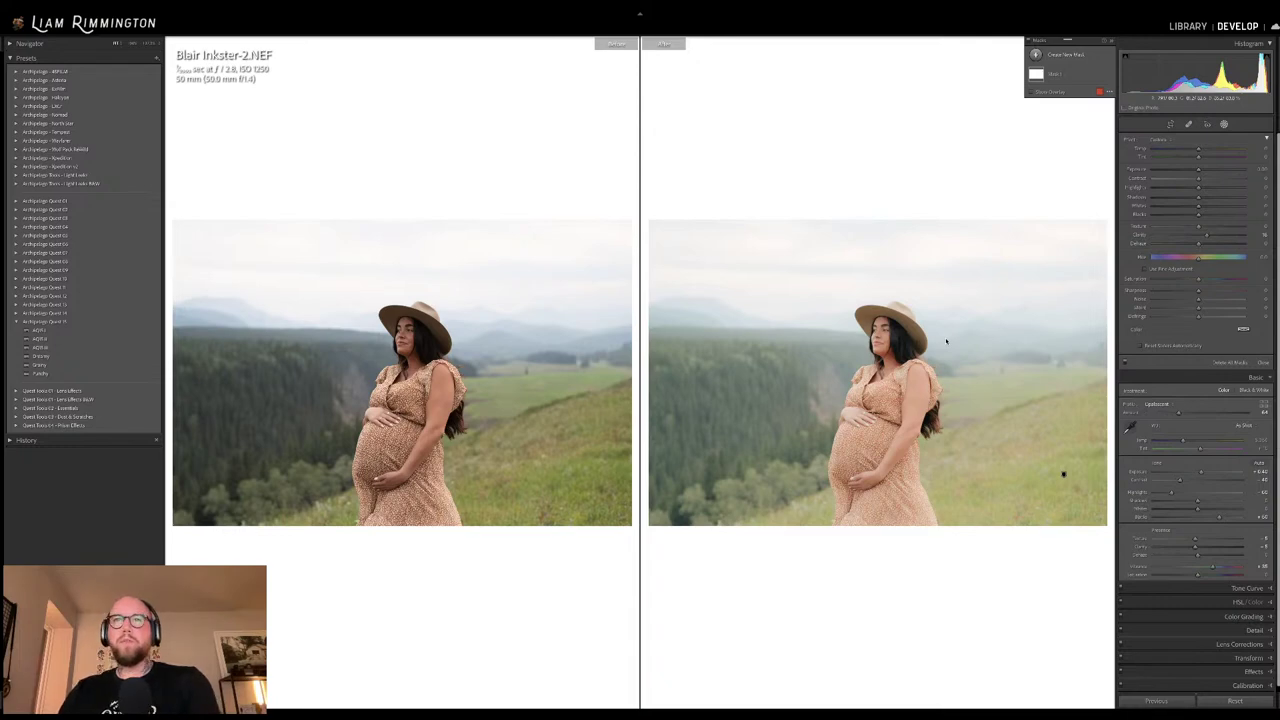
Leave the masking tools and the side-by-side comparison, and compare the edit with the original once more
key("shift+w")
key("y")
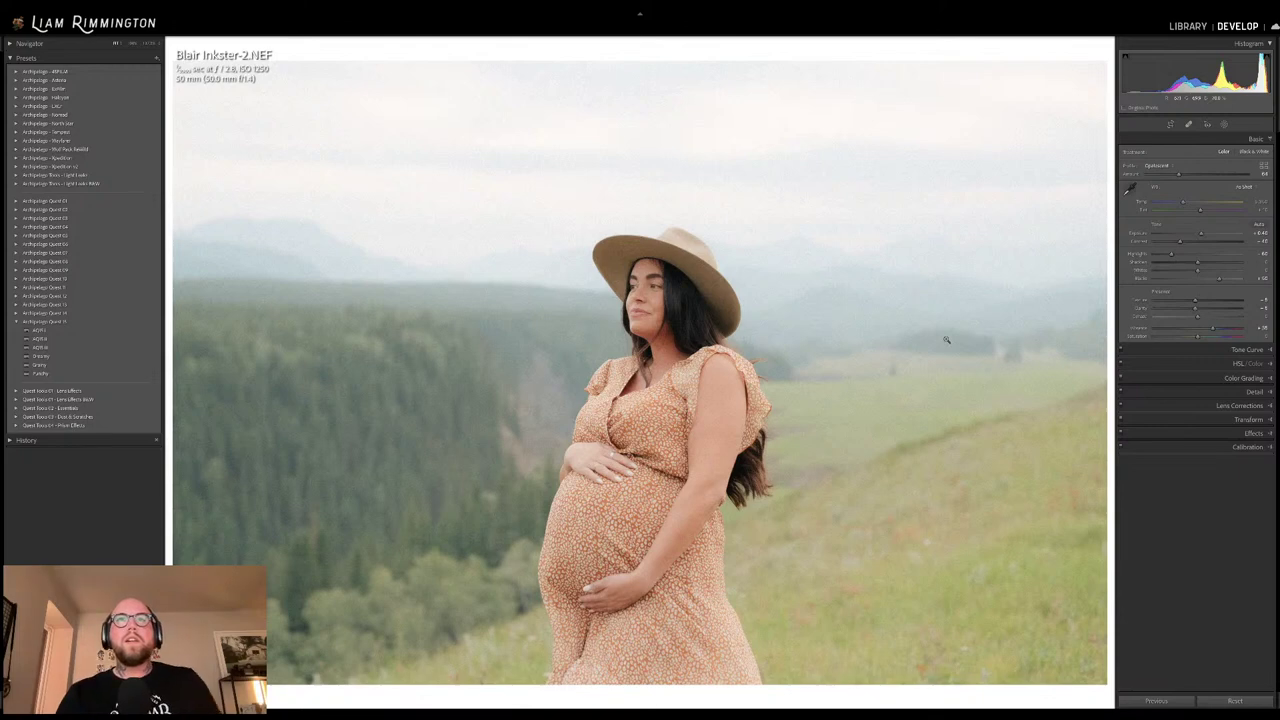
key("backslash")
key("backslash")
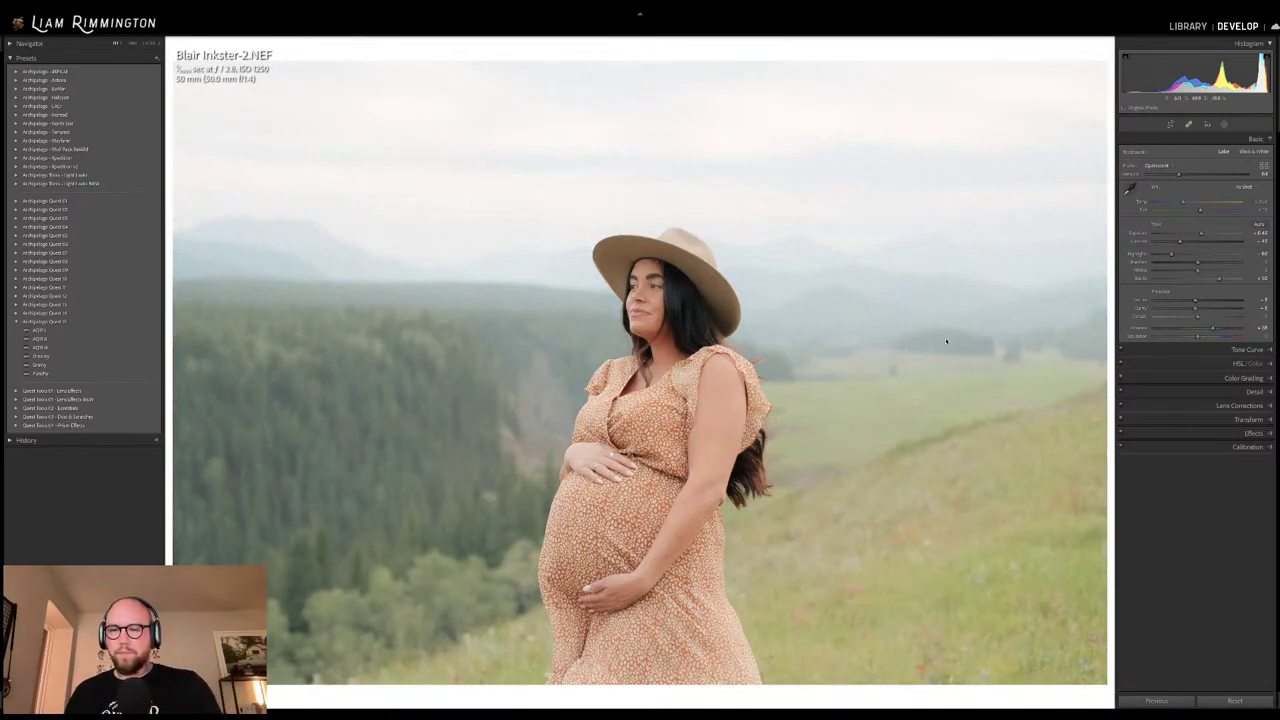
Open the tenth photo, the pregnant woman in front of tree roots, raise its exposure to +1.00 and warm its temperature
key("g")
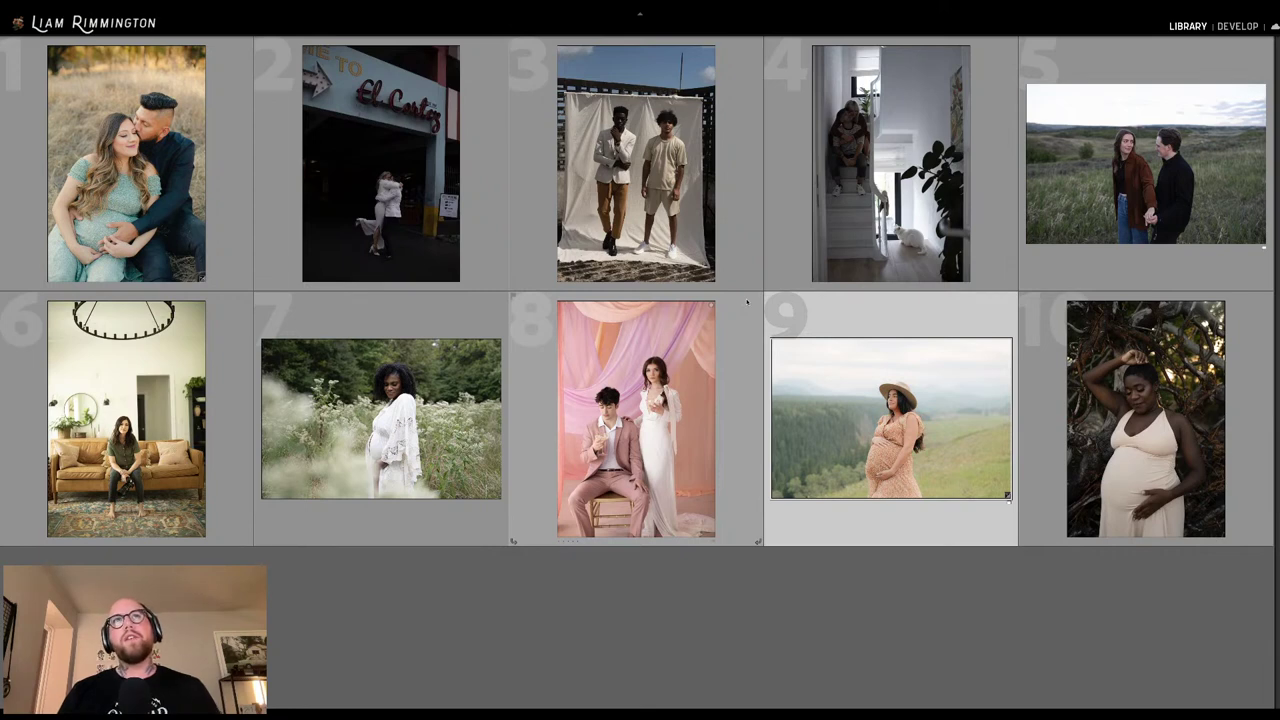
left_click(1082, 372)
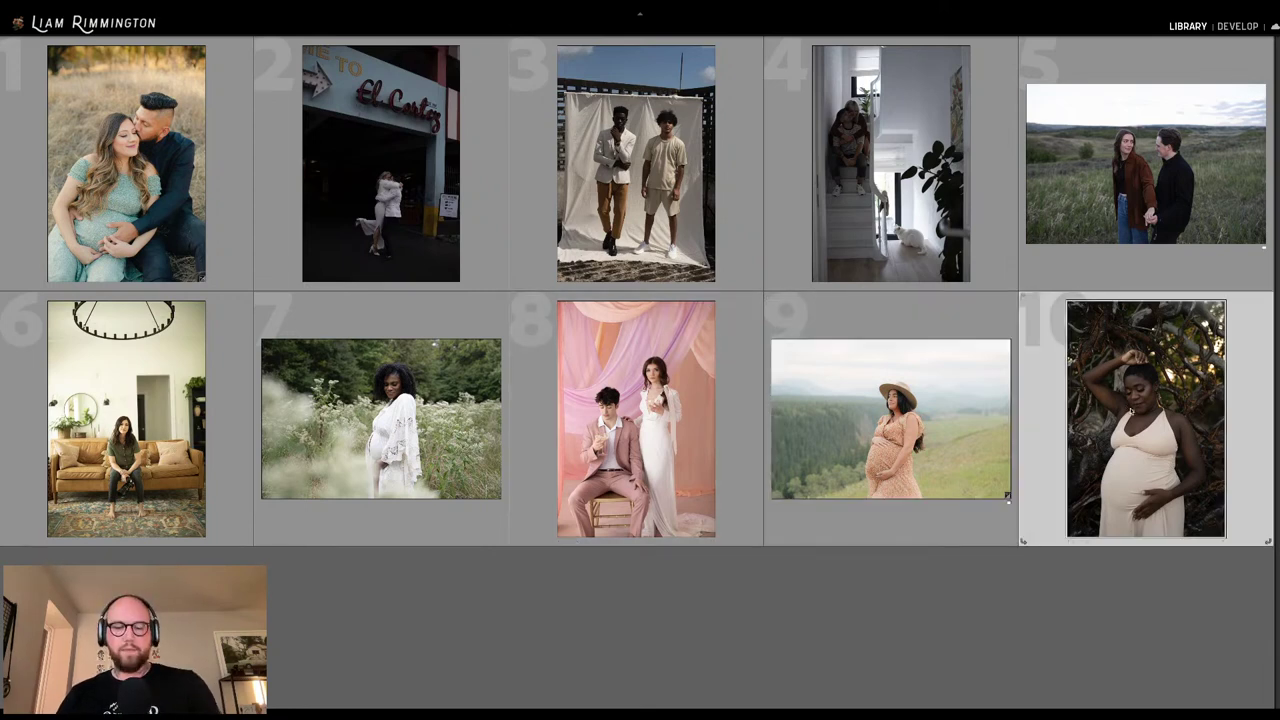
key("d")
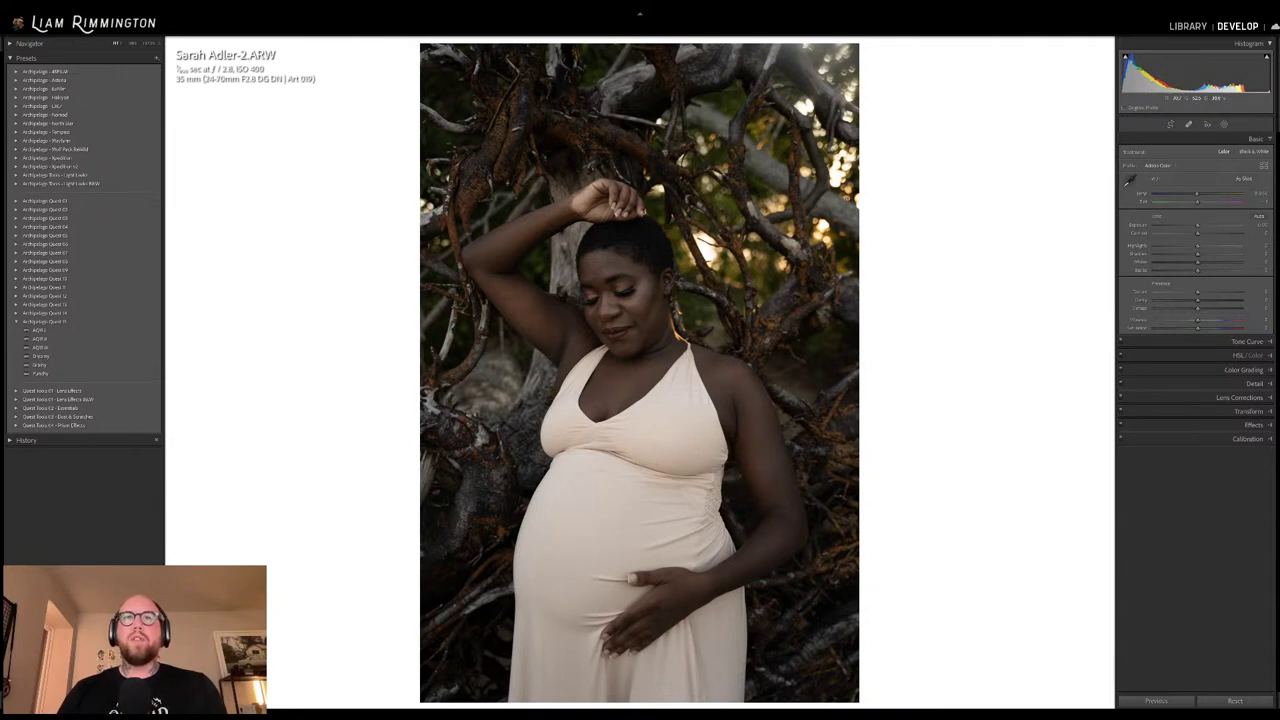
left_click_drag(1185, 78, 1200, 78)
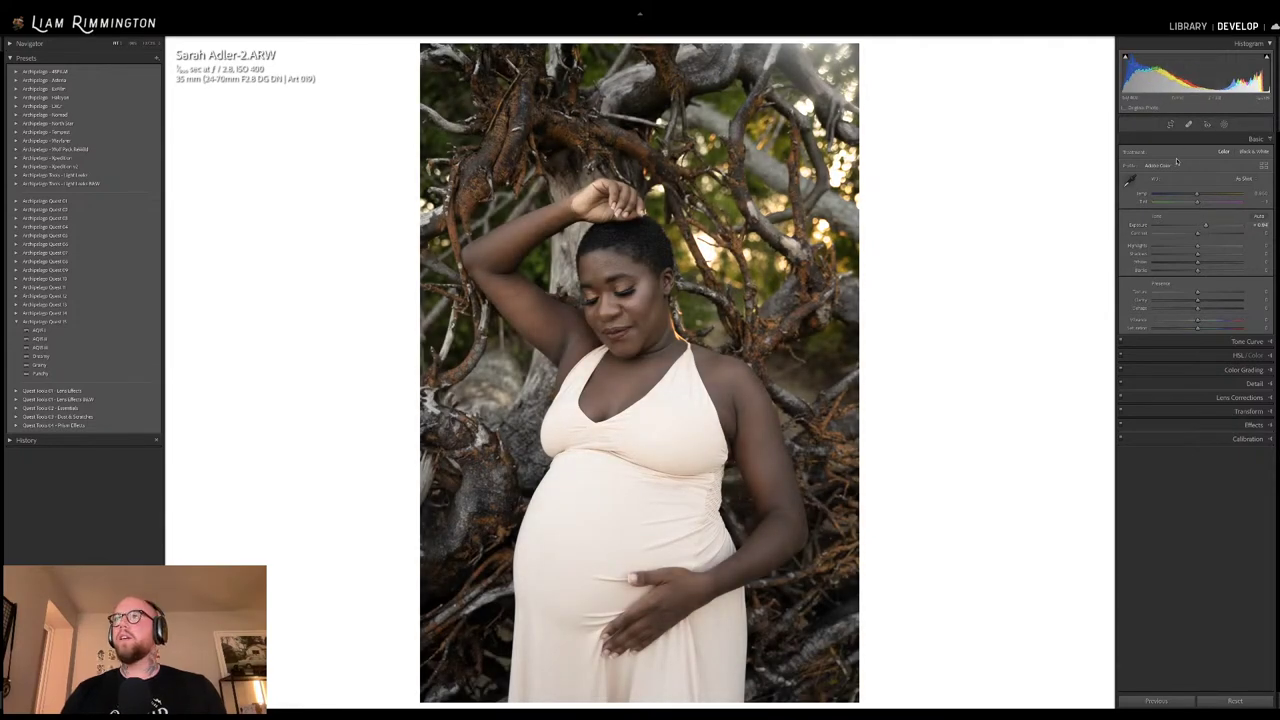
left_click_drag(1199, 197, 1202, 195)
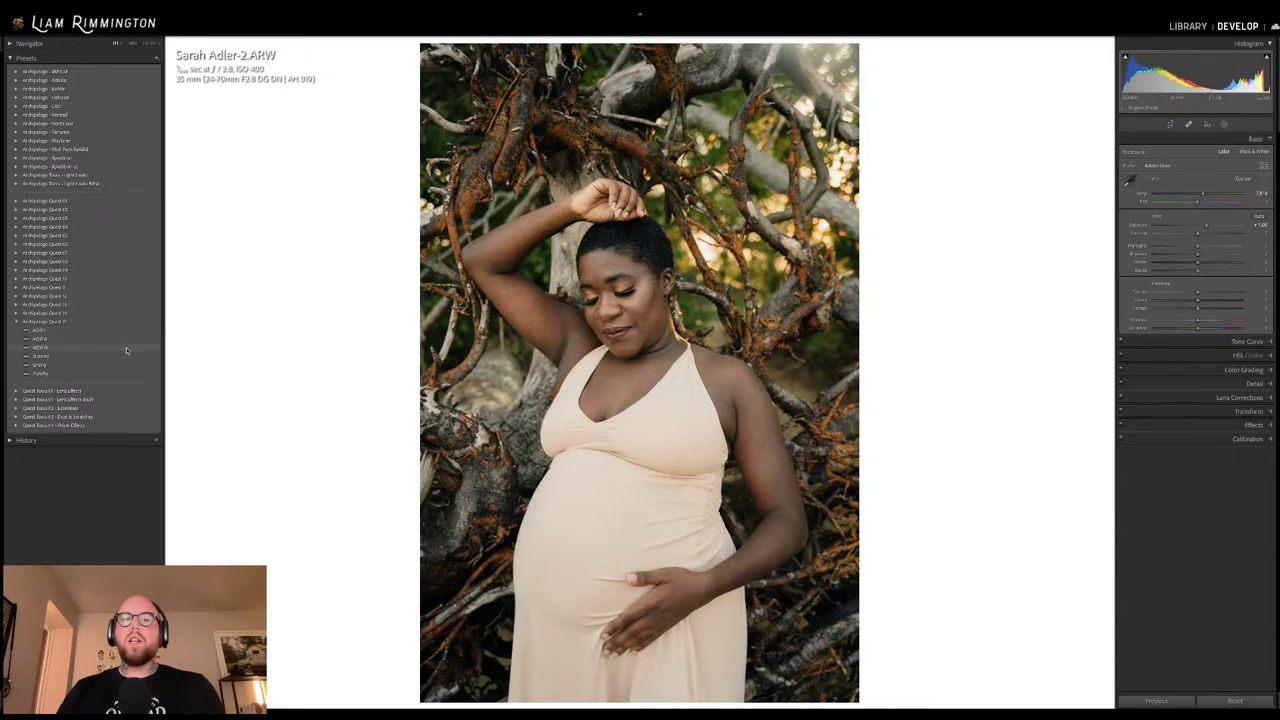
Apply the third AQ15 preset, raise its Opalescent profile amount and lower the exposure slightly
left_click(126, 348)
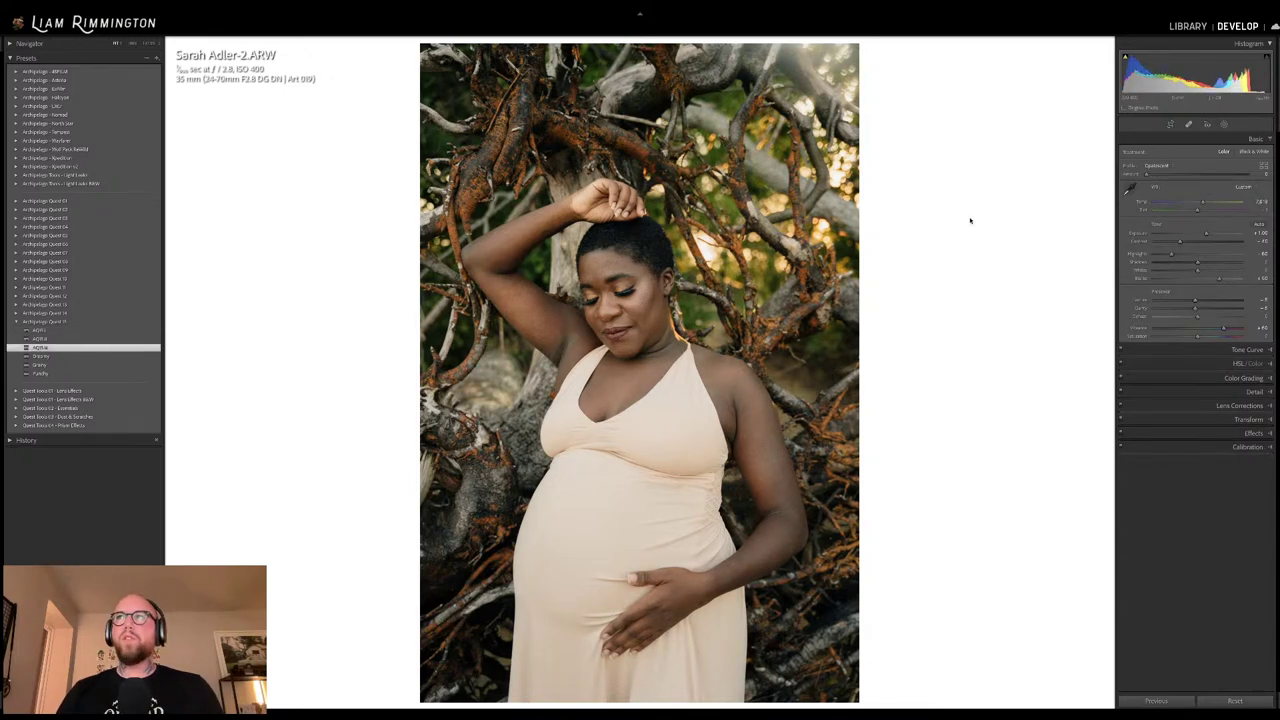
mouse_move(1148, 176)
left_mouse_down()
mouse_move(1184, 176)
mouse_move(1162, 176)
left_mouse_up()
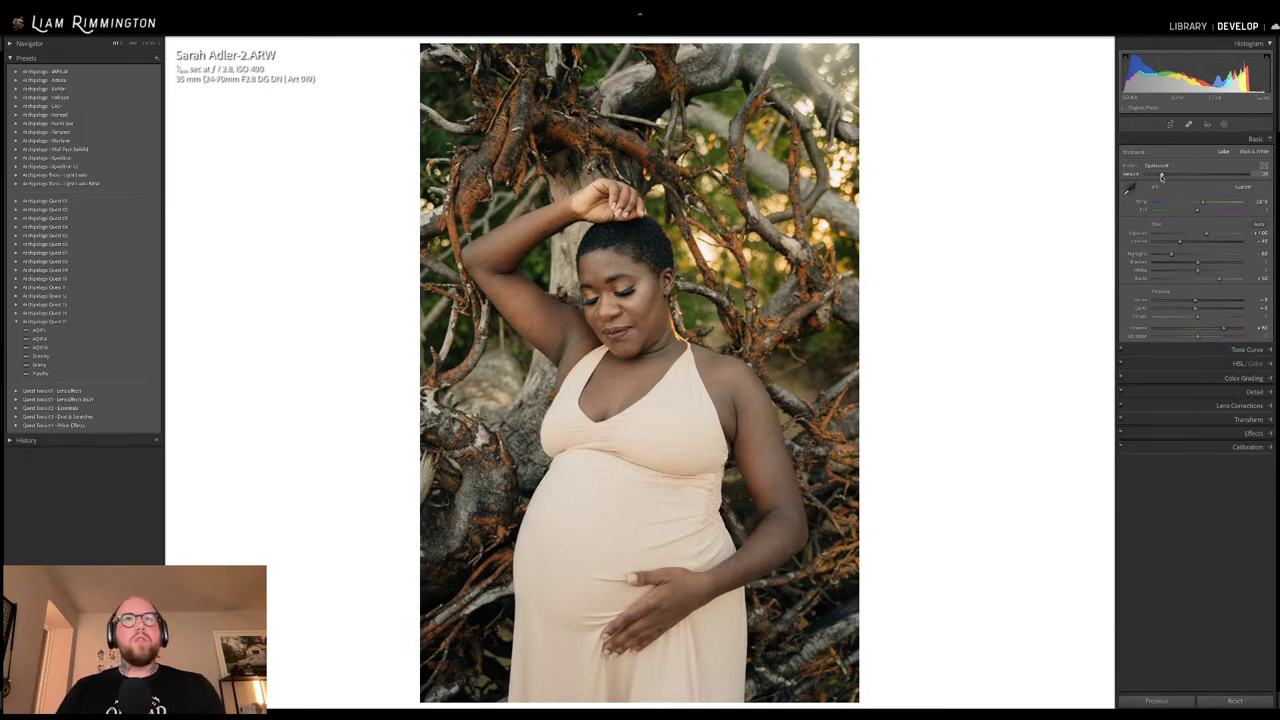
left_click_drag(1161, 176, 1176, 176)
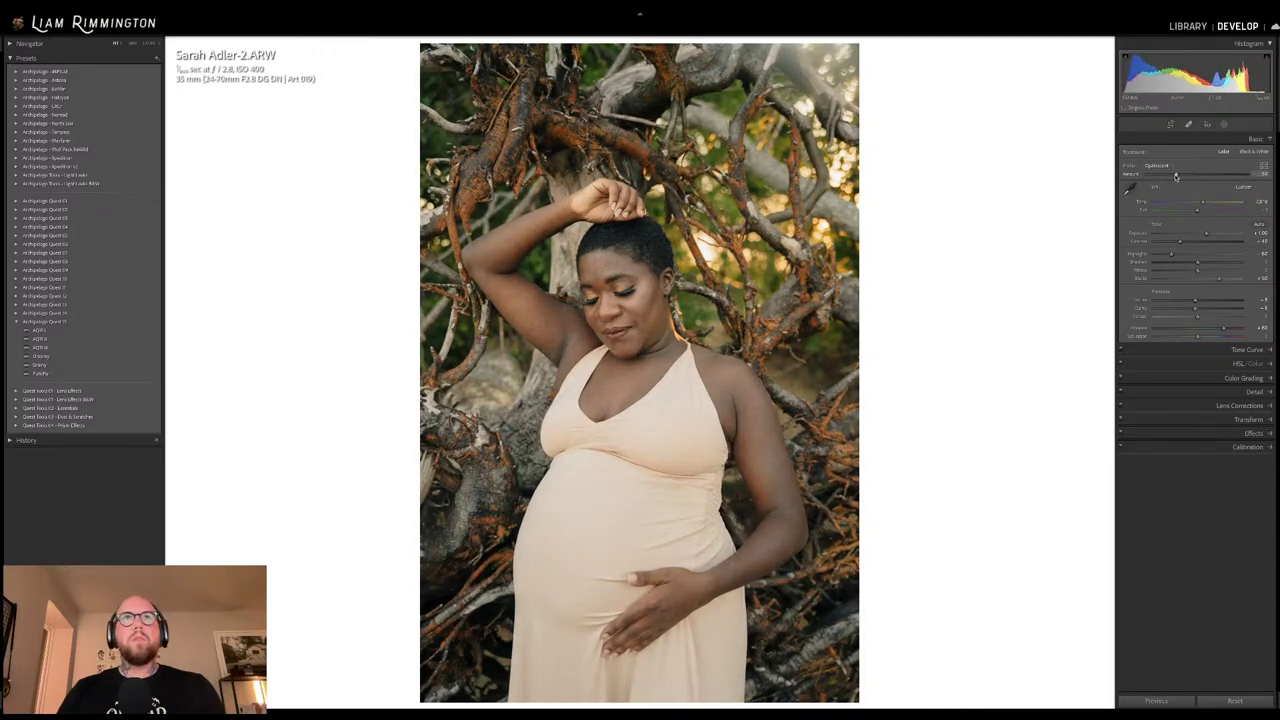
left_click_drag(1200, 72, 1192, 72)
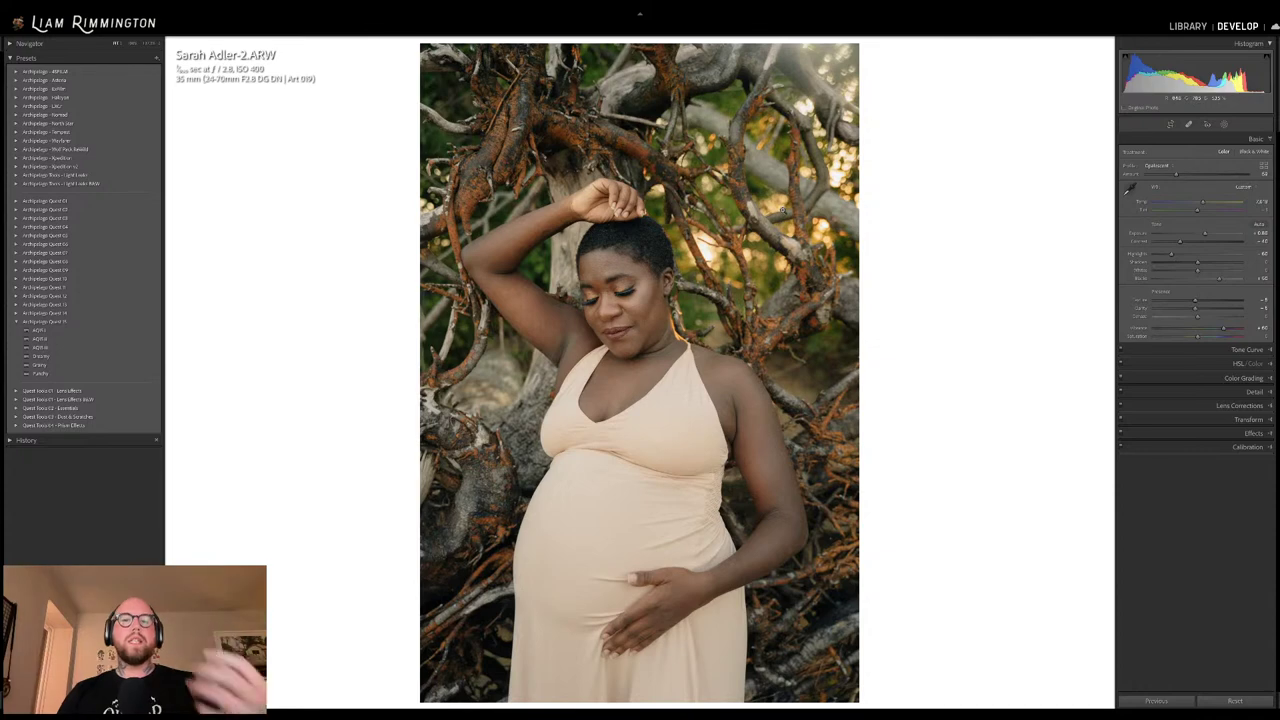
Apply the Punchy preset to the pregnant woman's photo, raise the exposure slightly and increase the Opalescent profile amount a little
left_click(142, 376)
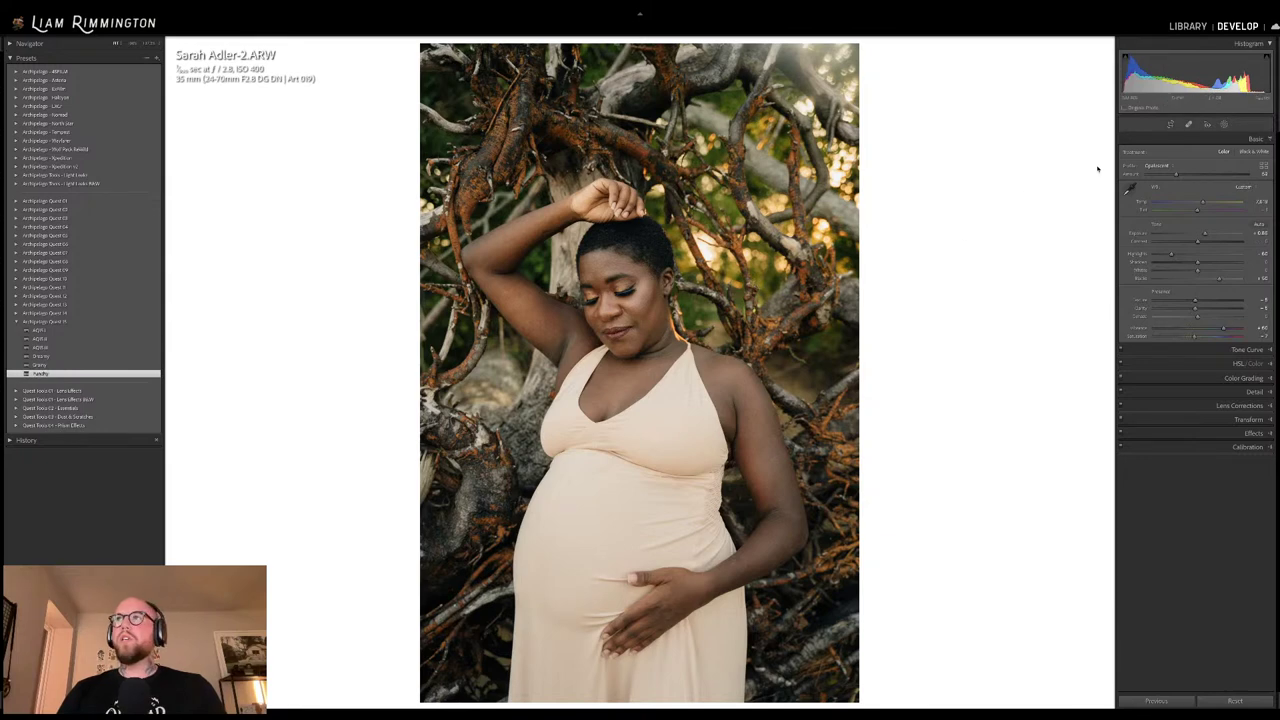
left_click_drag(1198, 75, 1206, 75)
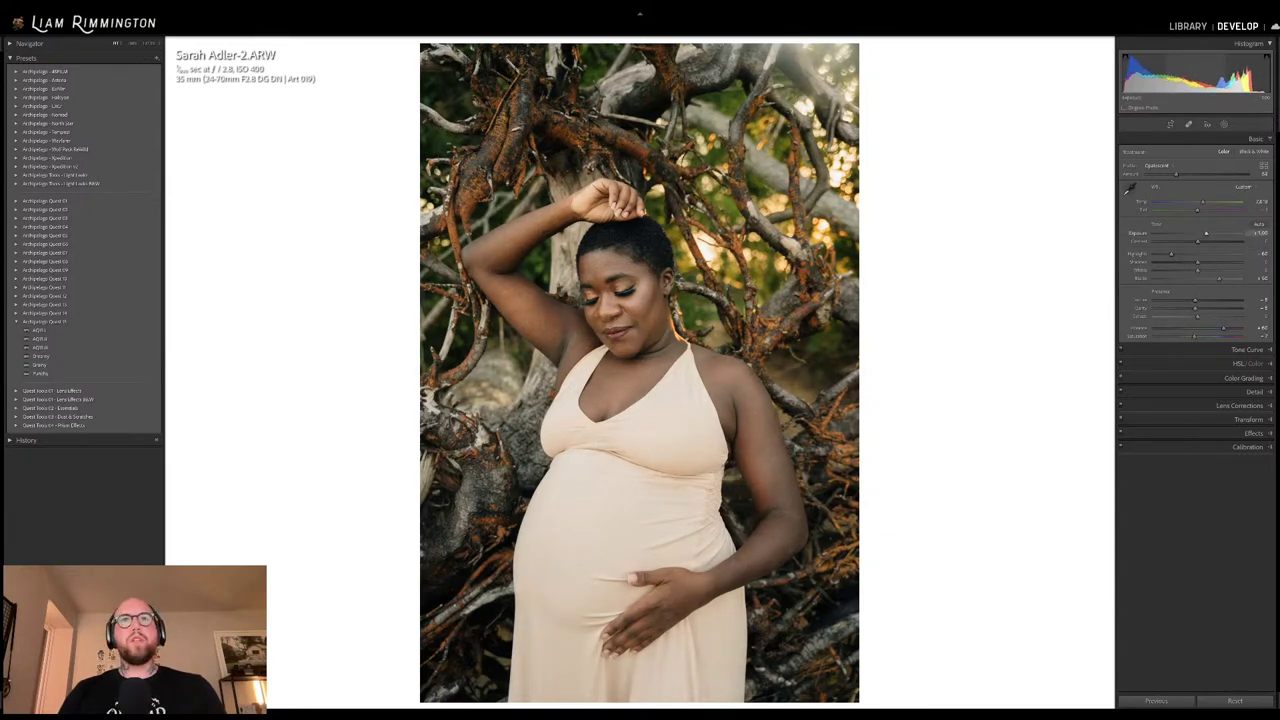
left_click_drag(1175, 175, 1180, 175)
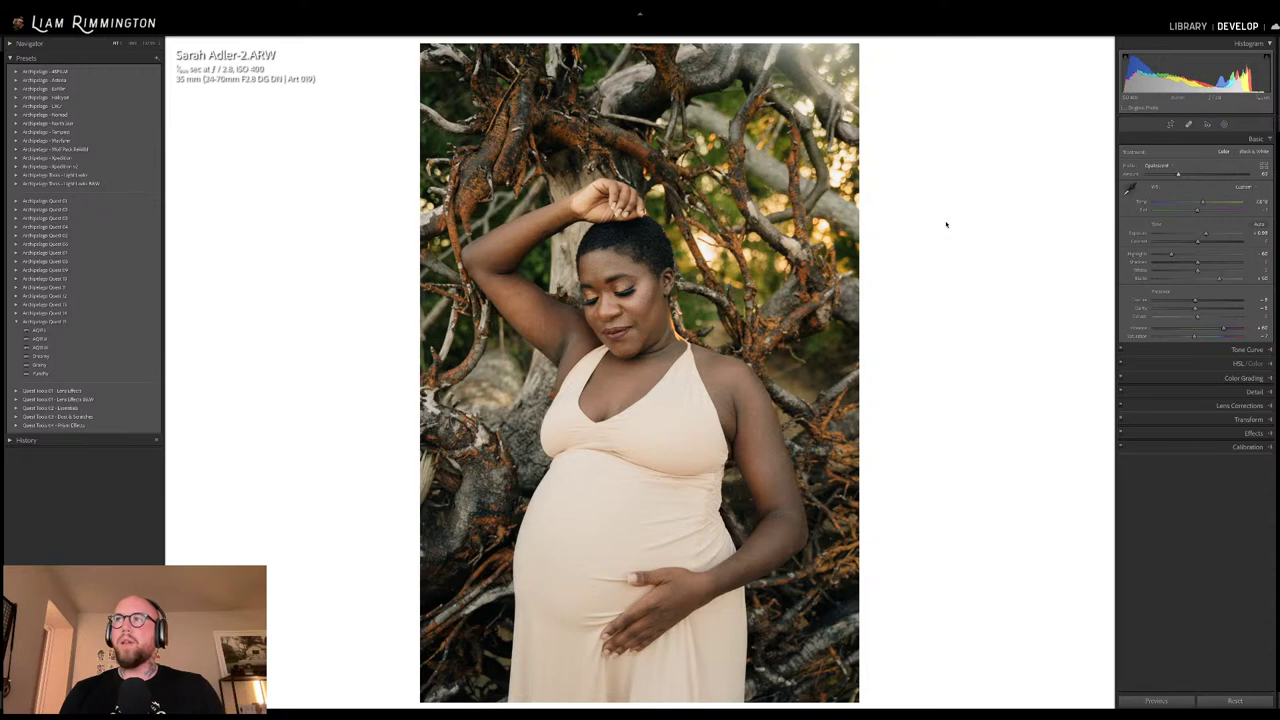
Compare the edited tenth photo with its original several times, ending on the edited version
key("backslash")
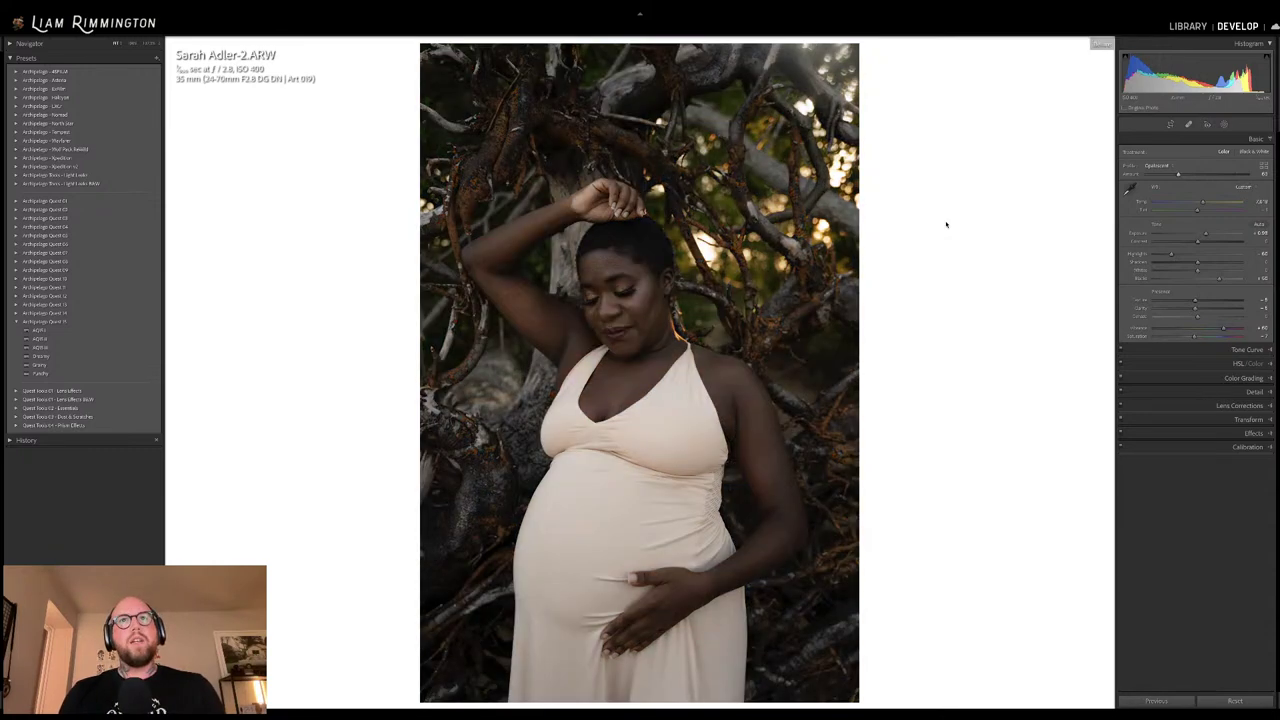
key("backslash")
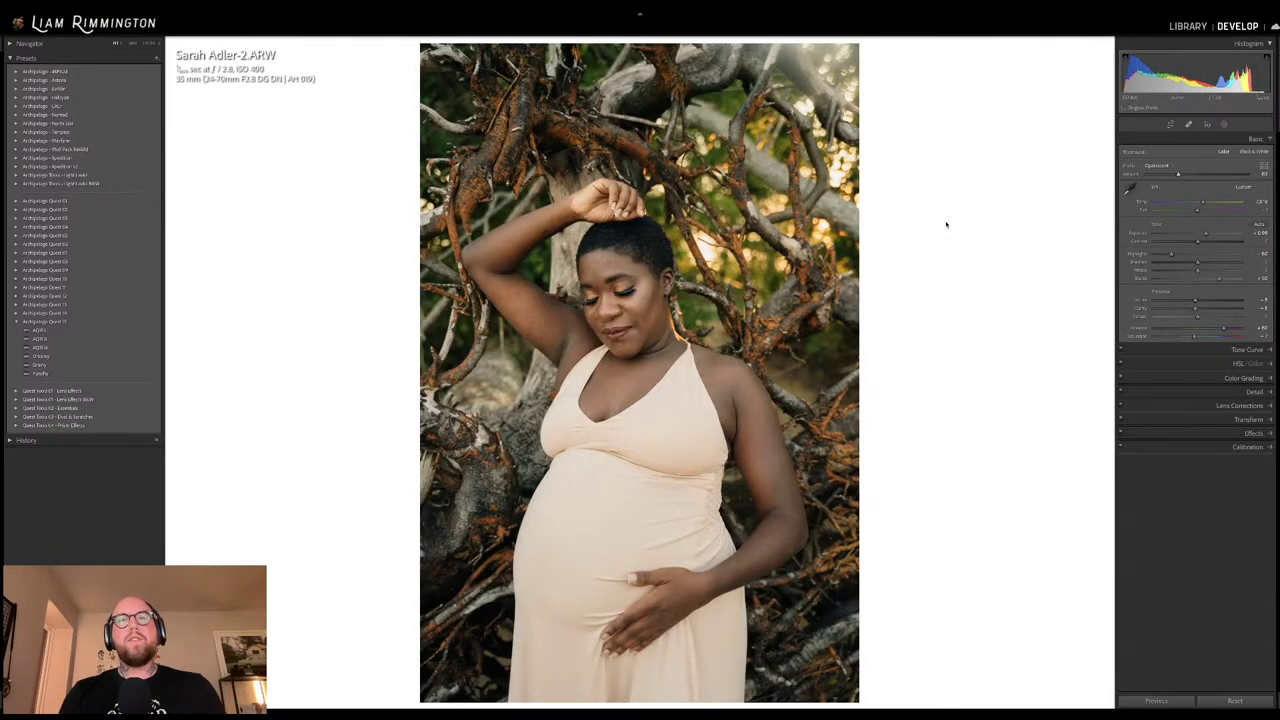
key("backslash")
key("backslash")
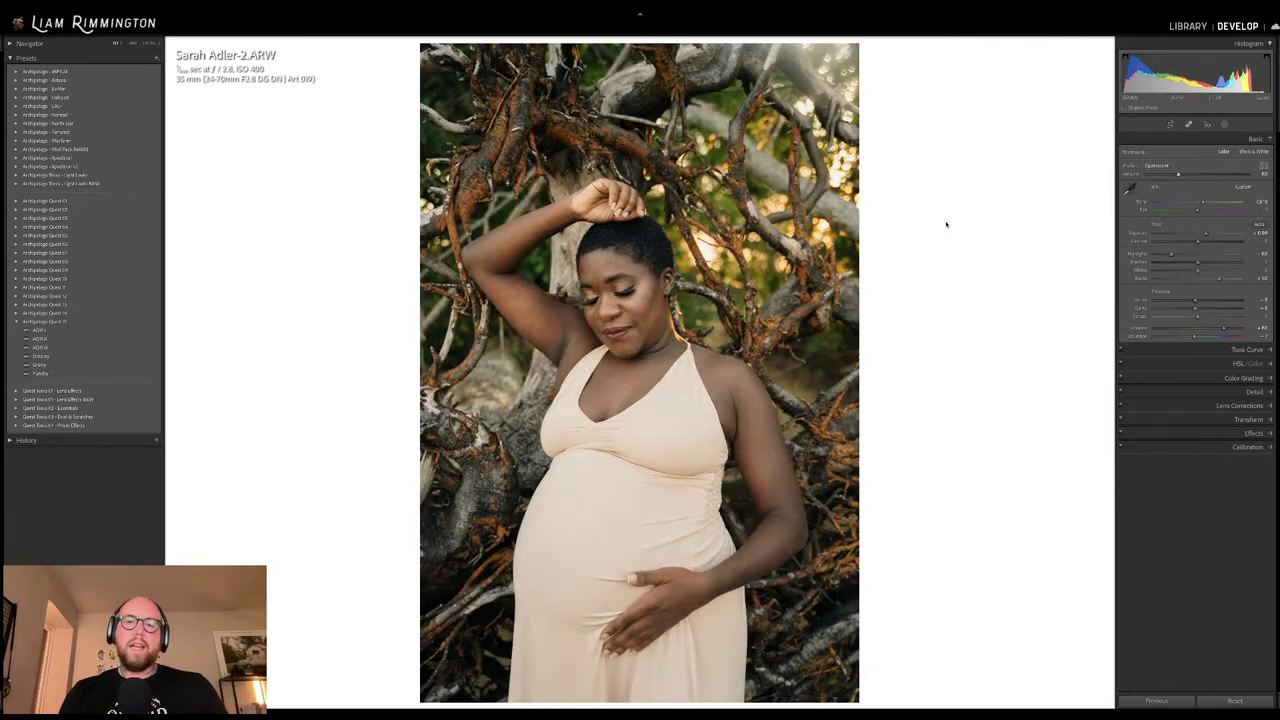
key("backslash")
key("backslash")
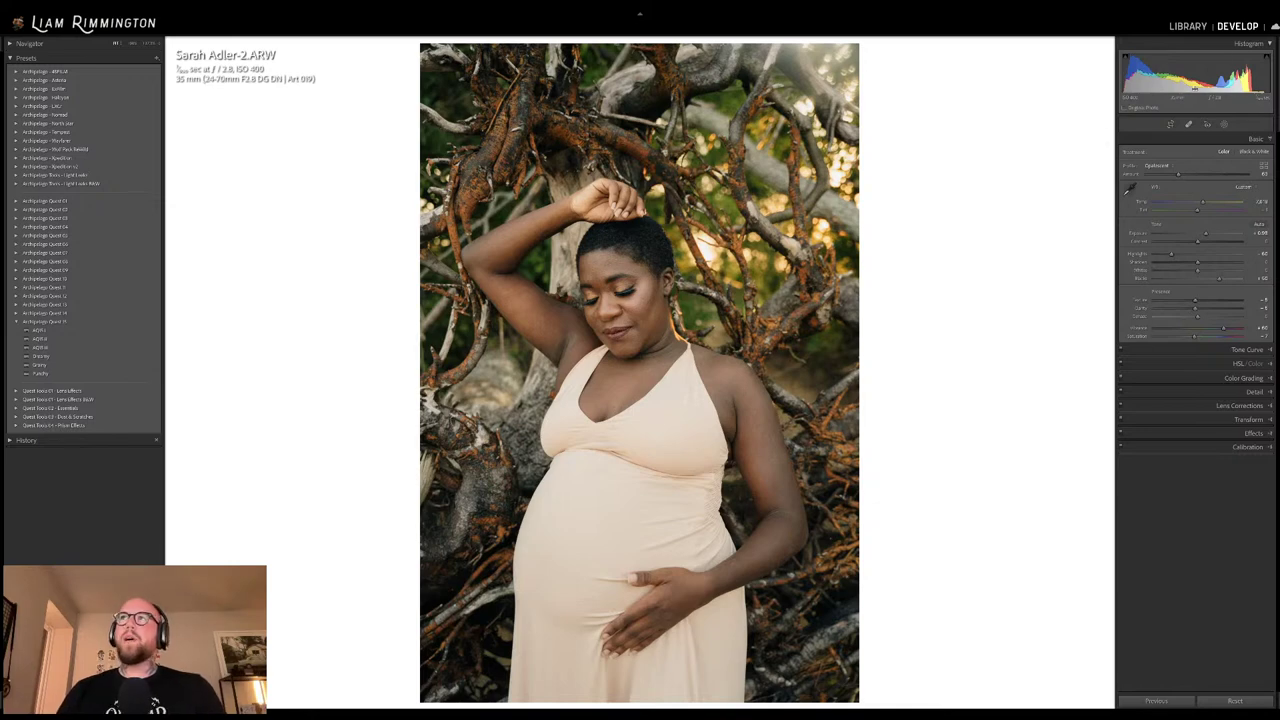
Fine-tune the tenth photo's exposure to +1.00 and show the original and the edit side by side
left_click_drag(1196, 72, 1206, 72)
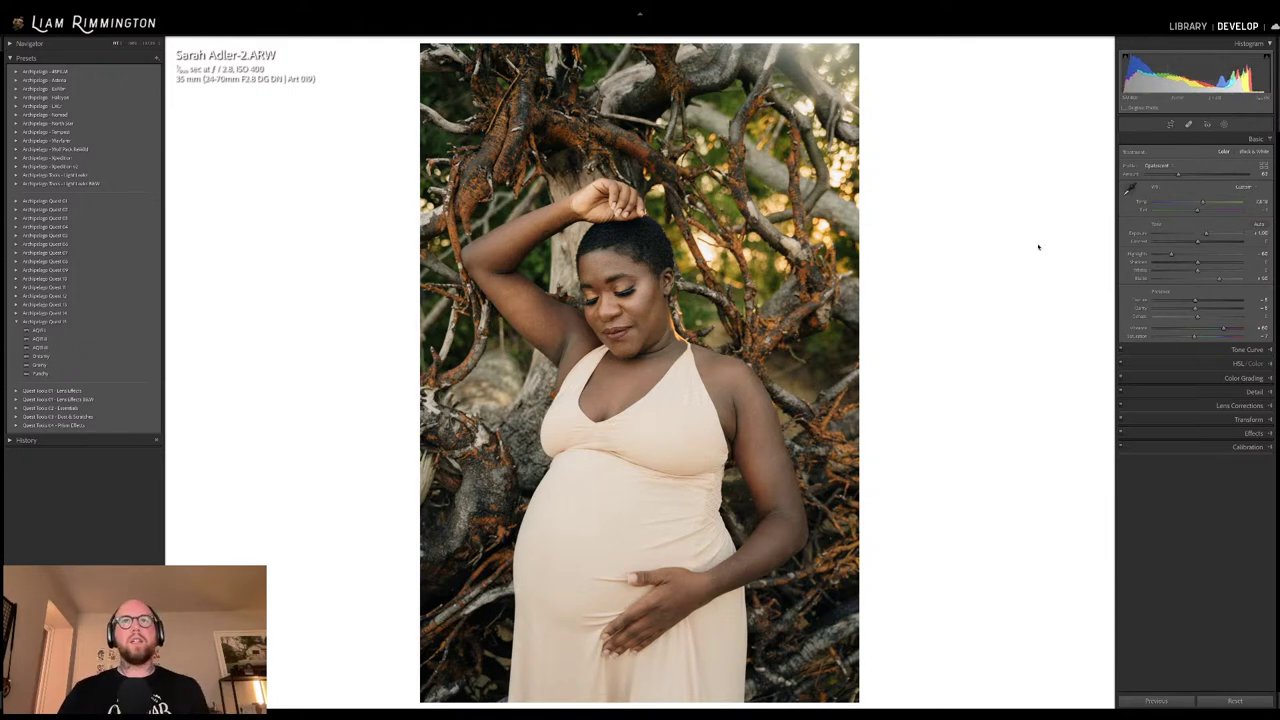
key("y")
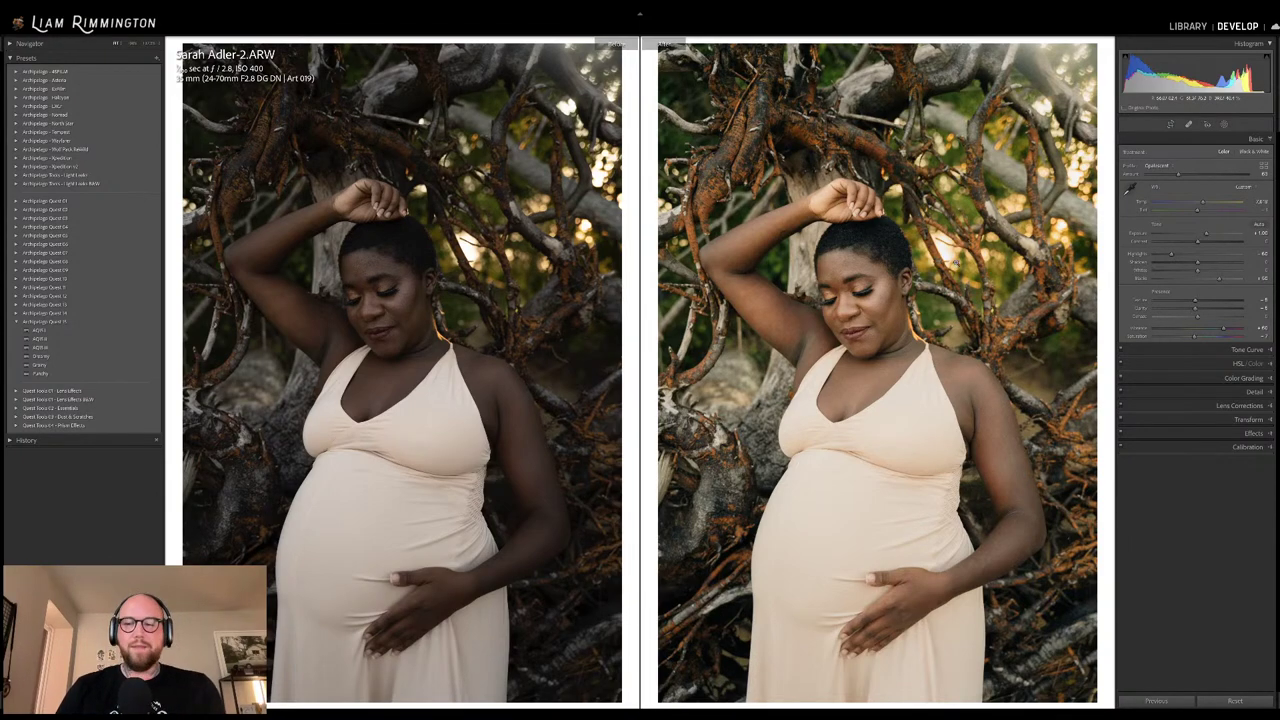
Open the fifth photo, the couple in the grassy field, raise its exposure slightly, warm the temperature and shift the tint slightly towards green
key("g")
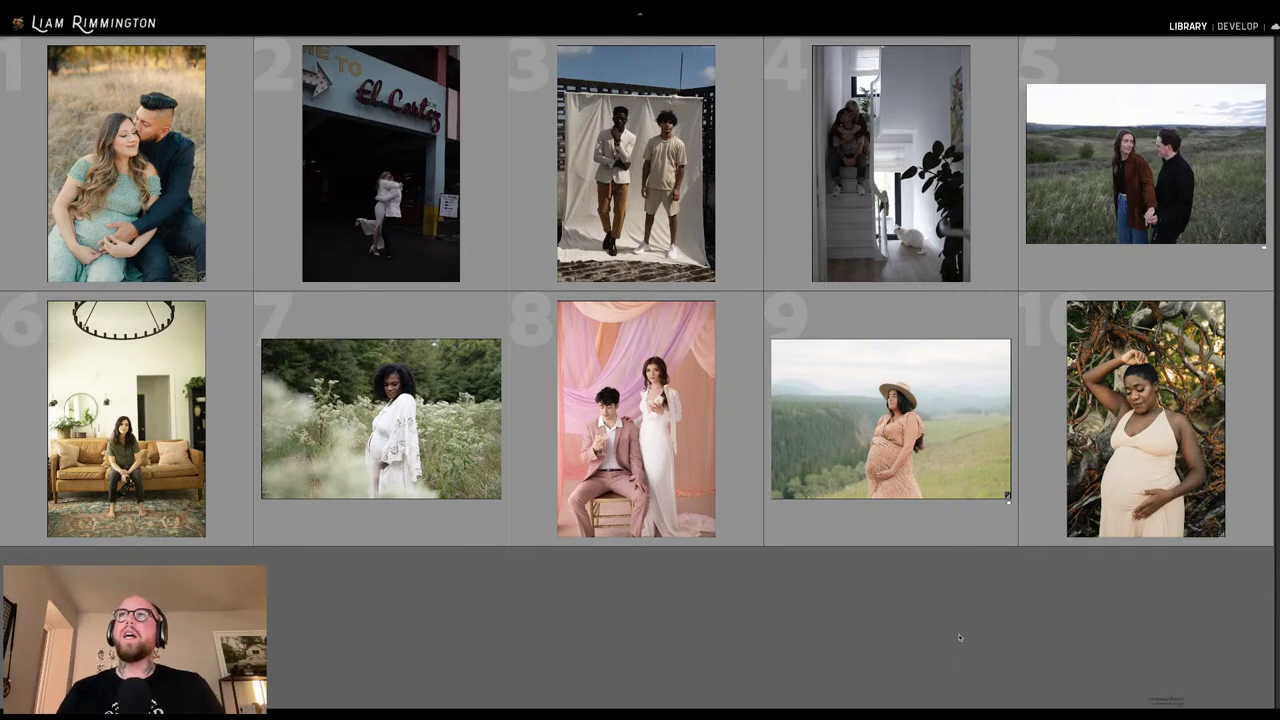
left_click(1146, 155)
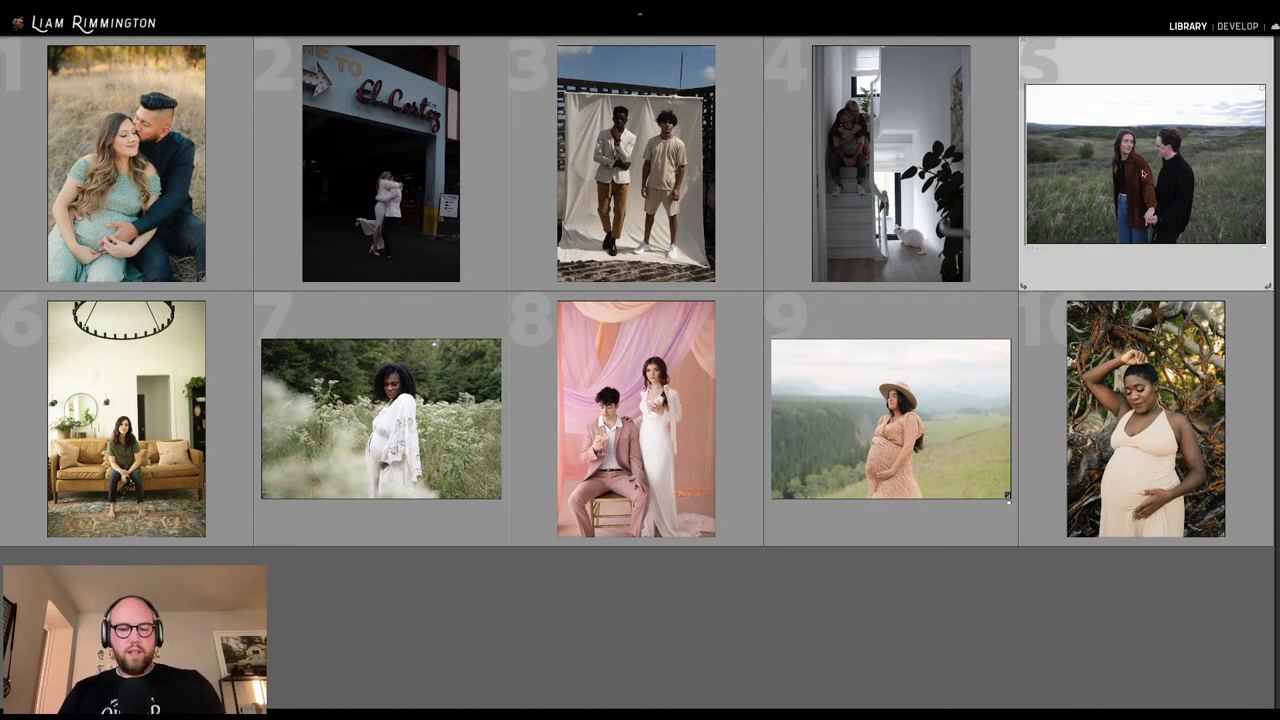
key("d")
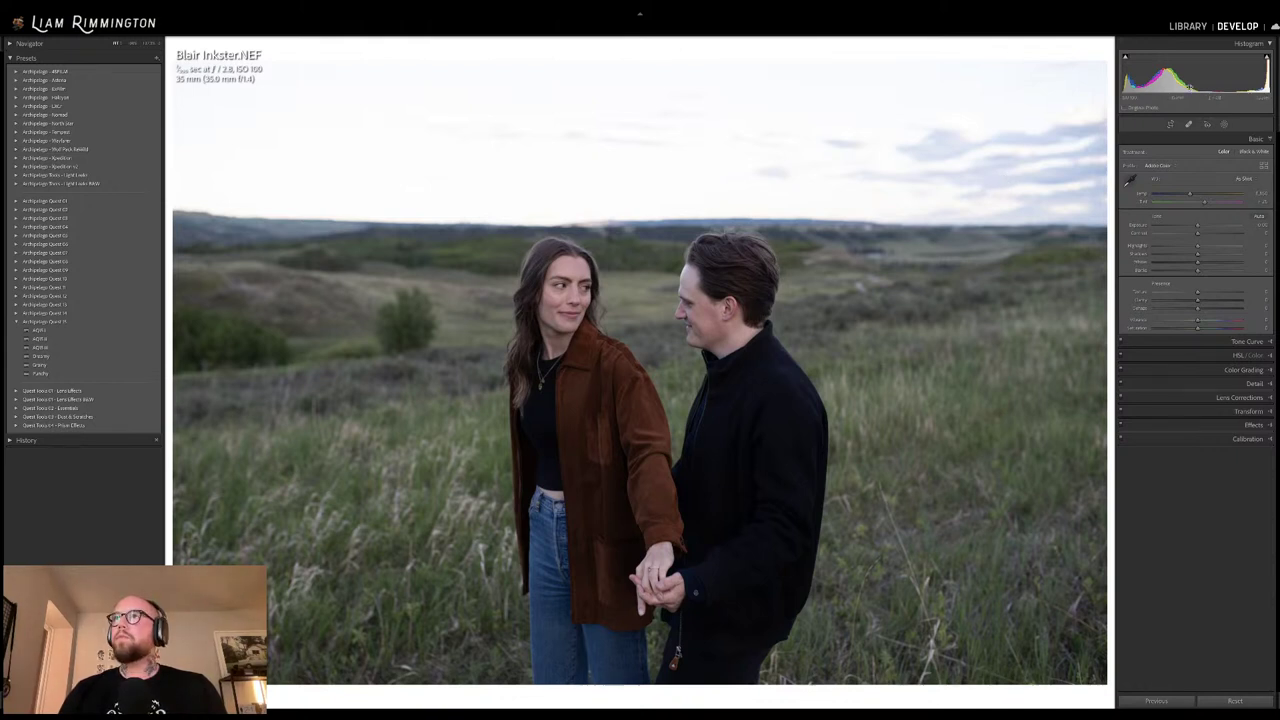
left_click_drag(1197, 73, 1206, 74)
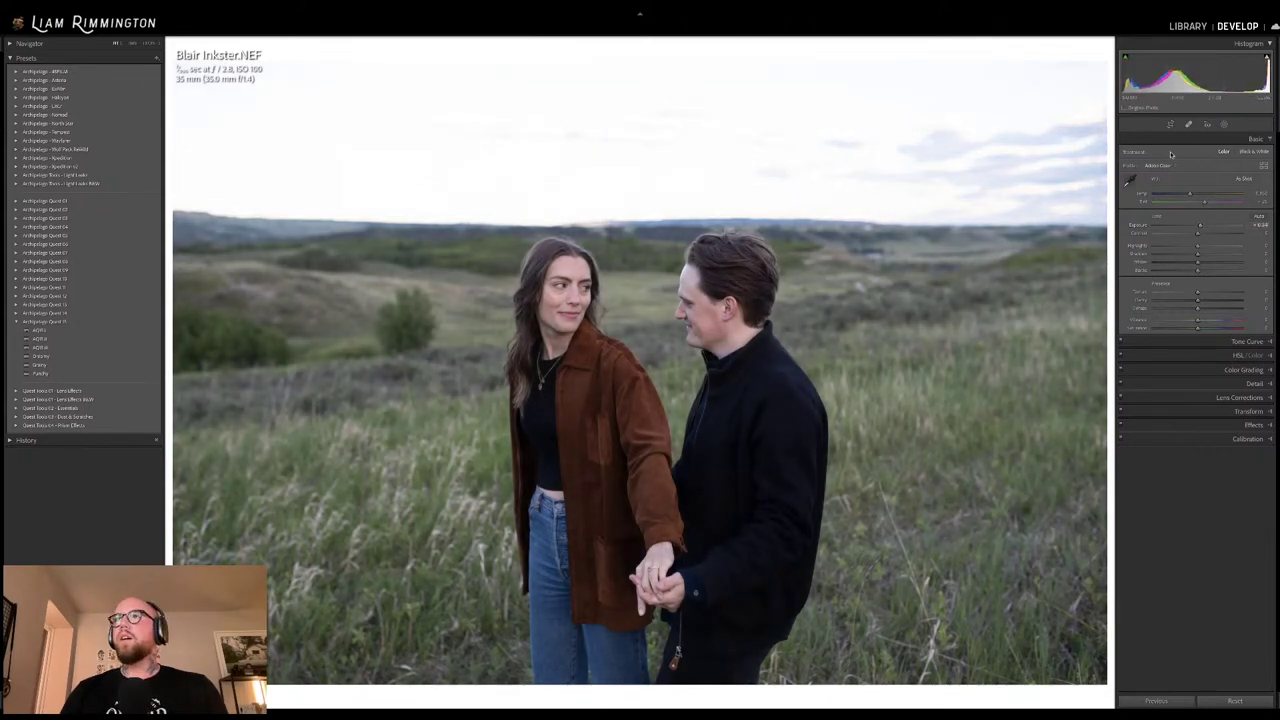
left_click_drag(1190, 194, 1203, 194)
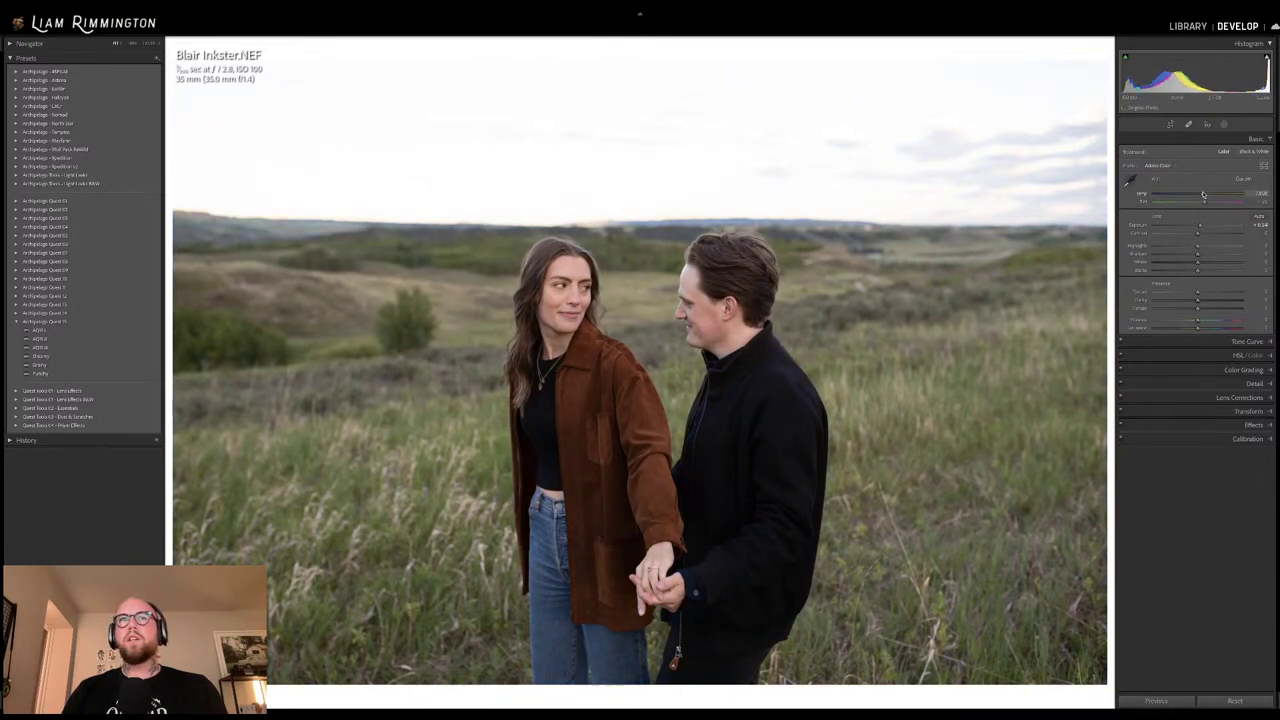
left_click_drag(1202, 203, 1203, 203)
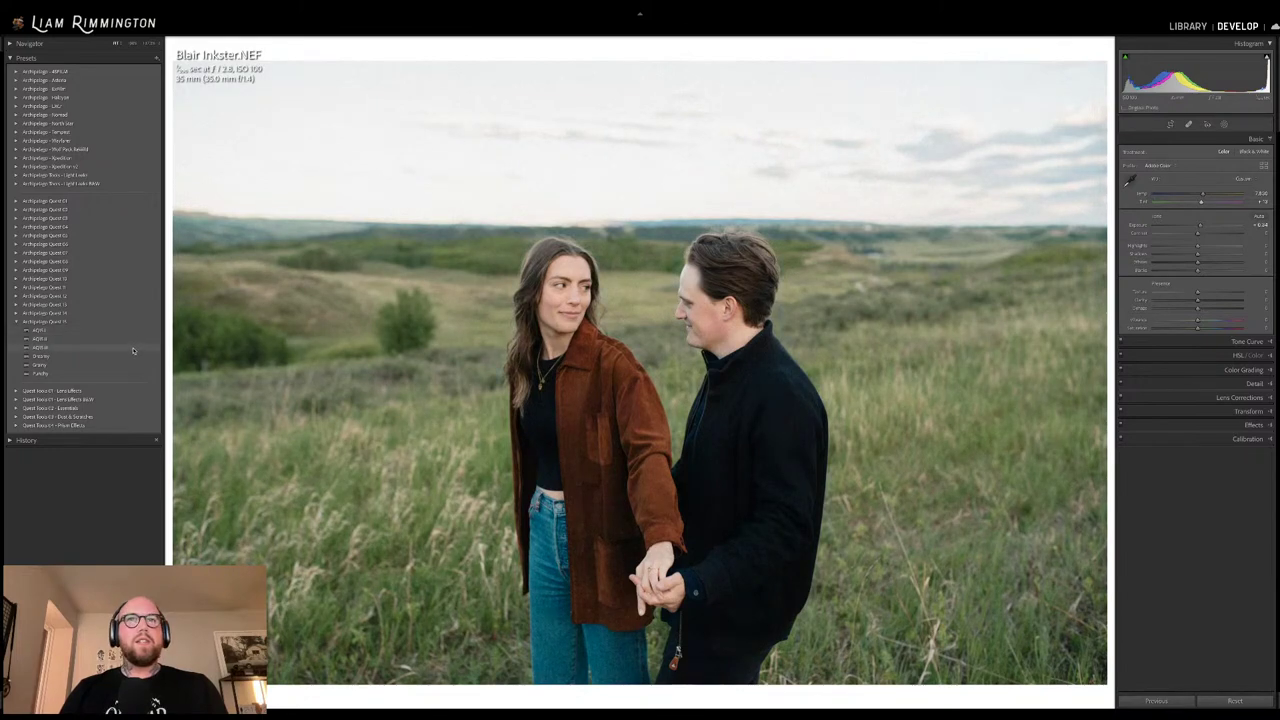
Apply the first AQ15 preset and the Punchy preset to the field photo, and raise the Opalescent profile amount
left_click(130, 332)
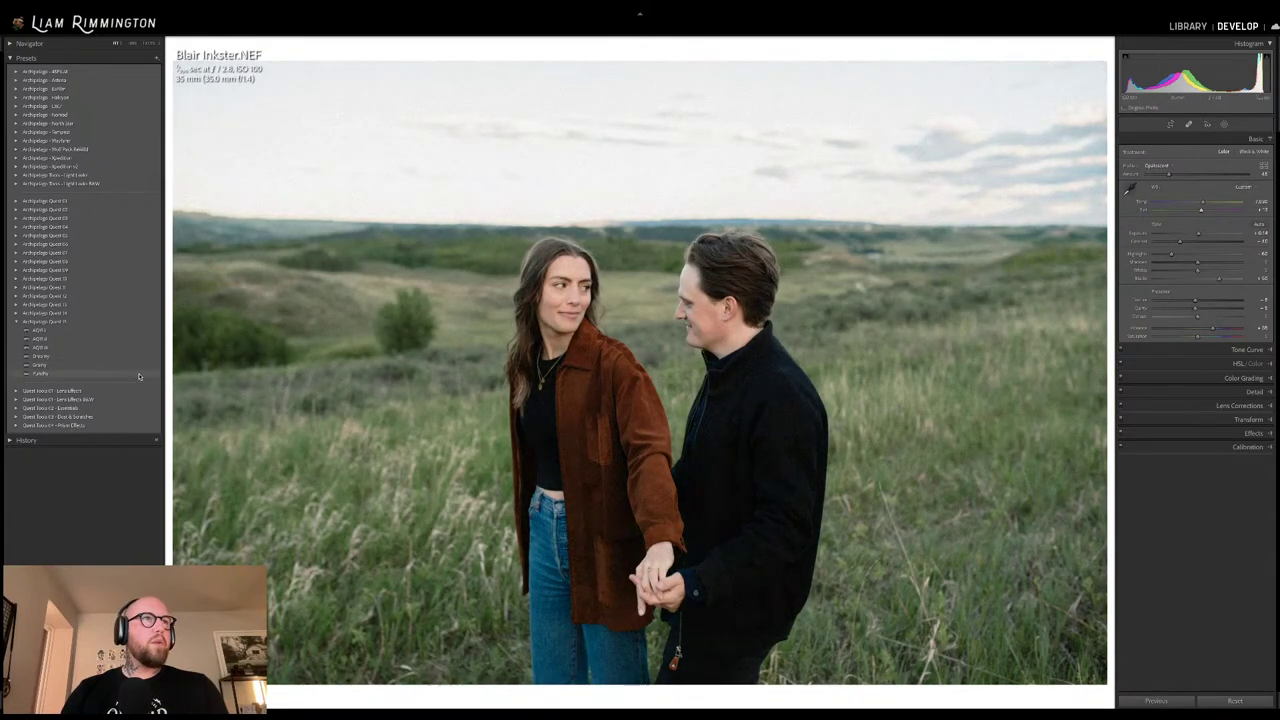
left_click(139, 376)
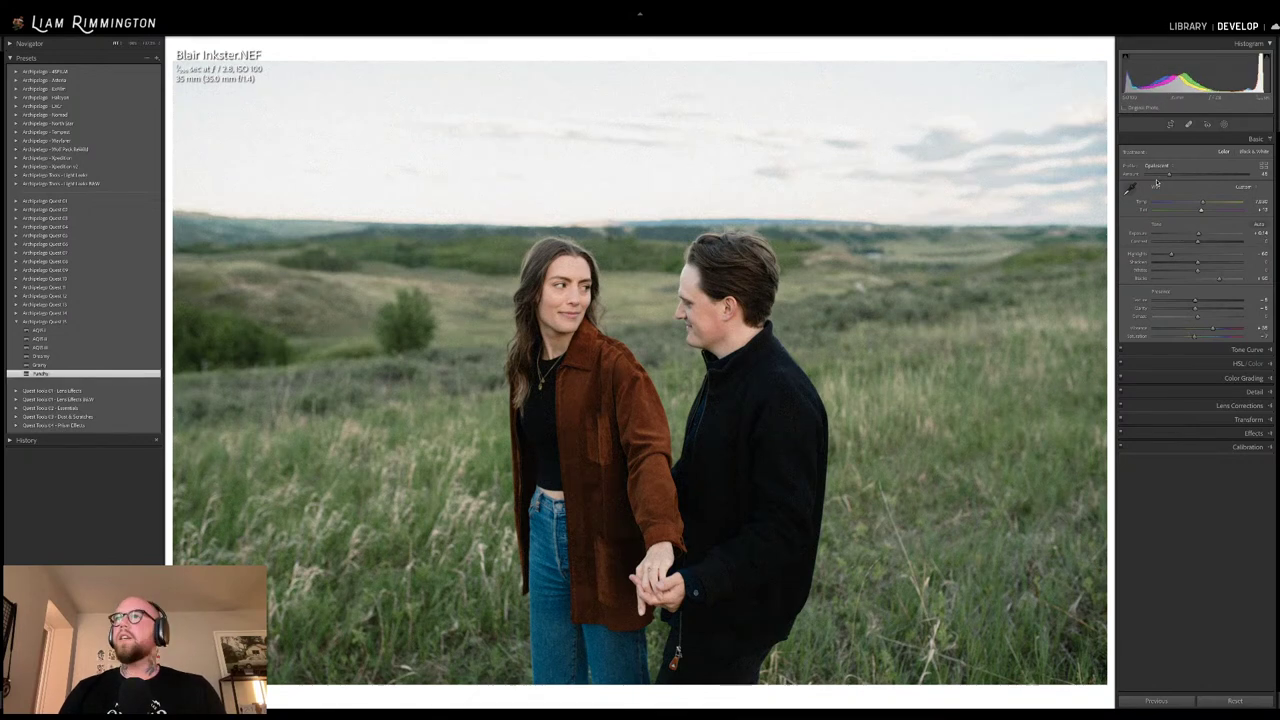
left_click_drag(1170, 175, 1191, 176)
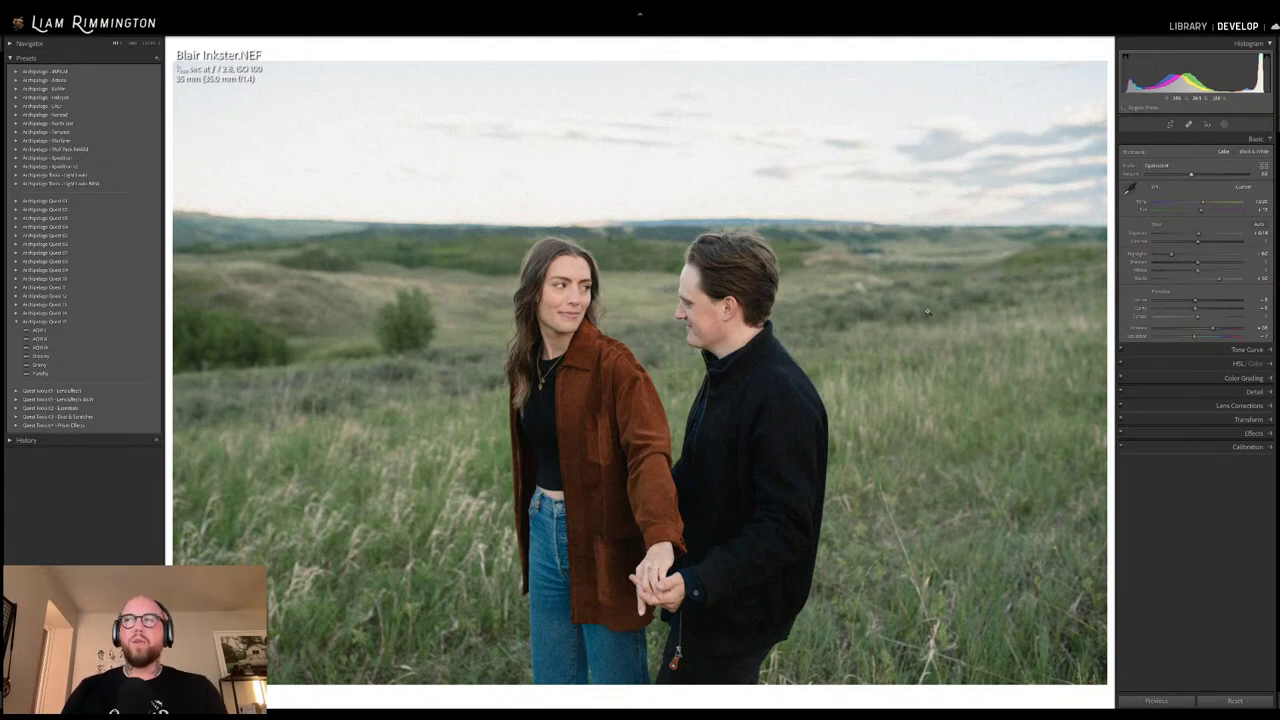
Compare the edited field photo with its original repeatedly, finishing with a side-by-side before and after view
key("backslash")
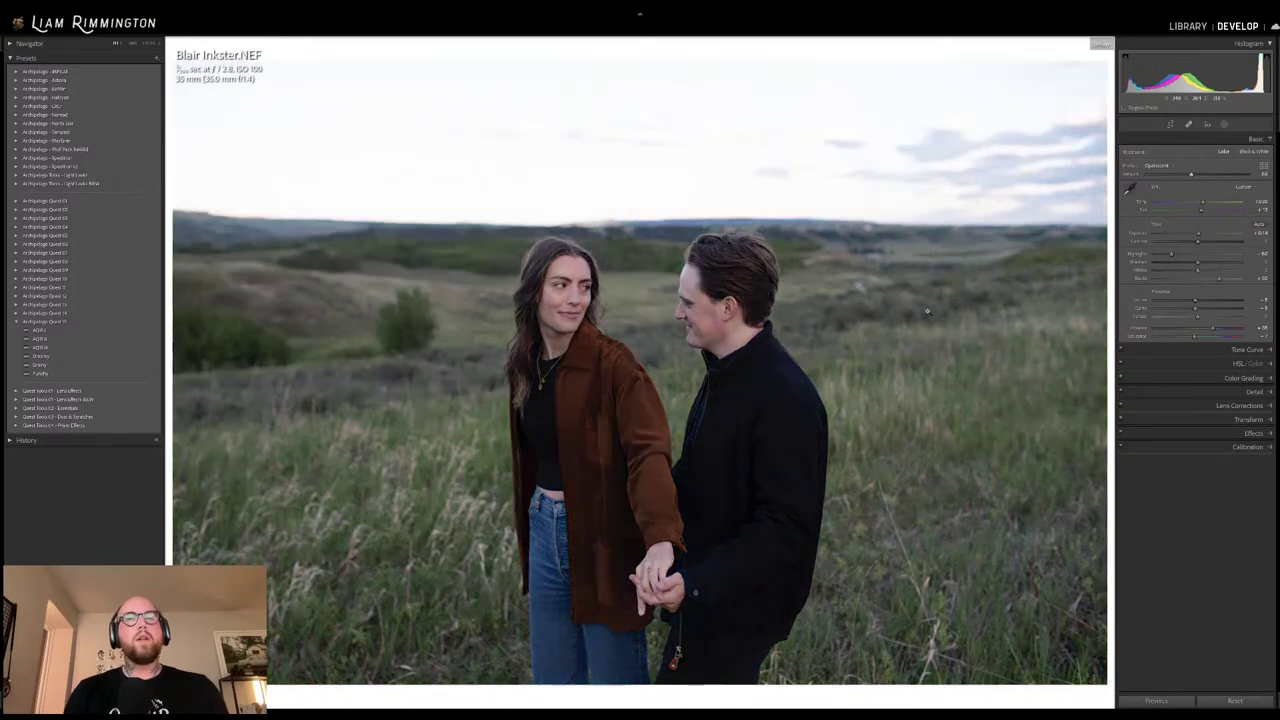
key("backslash")
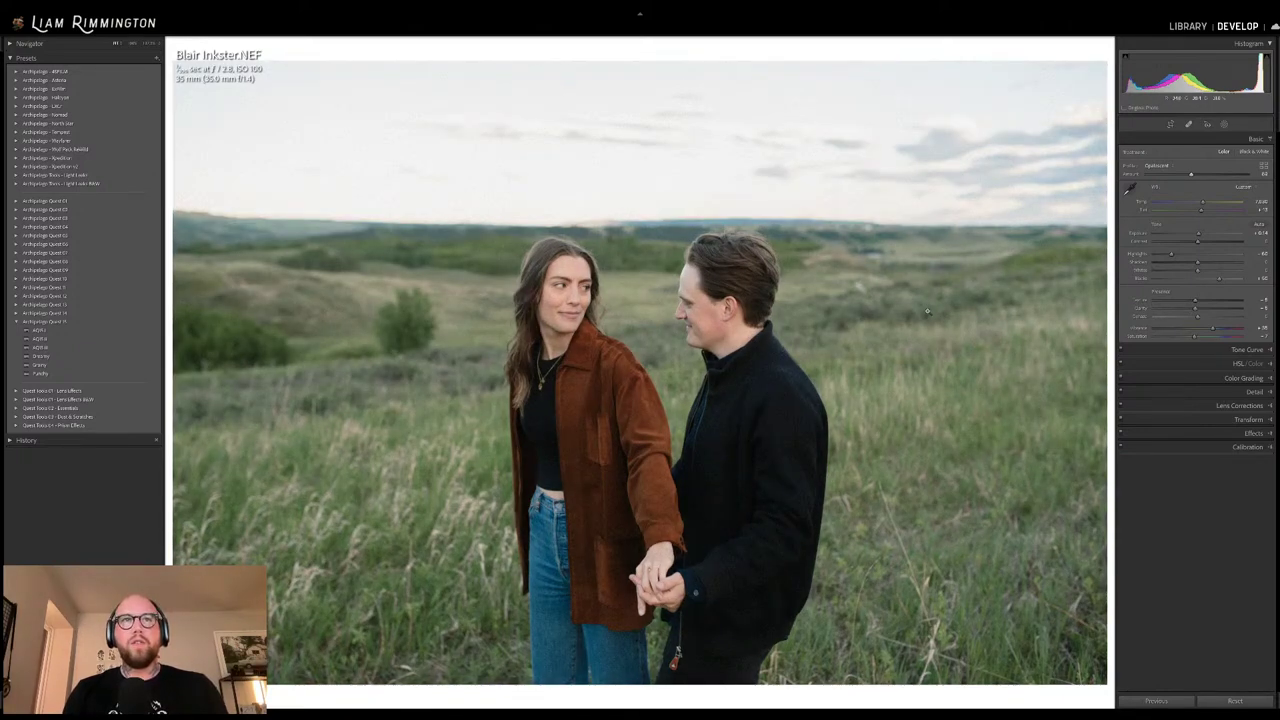
key("backslash")
key("backslash")
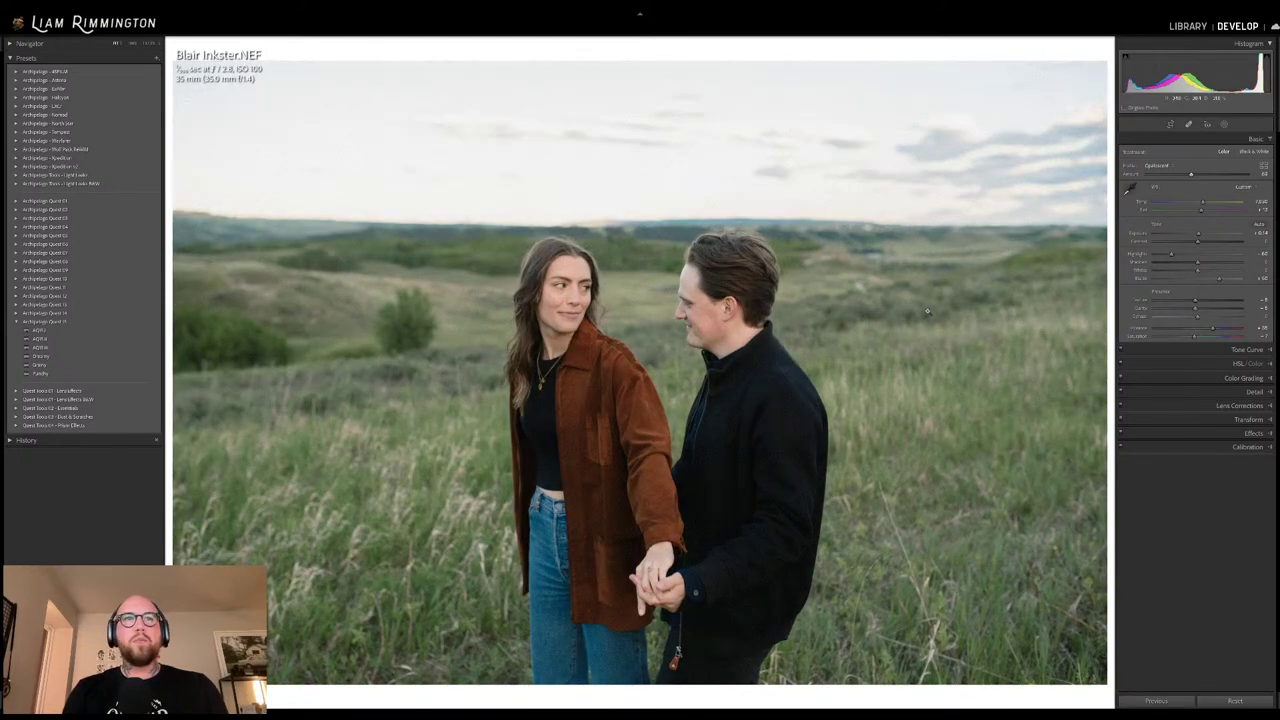
key("backslash")
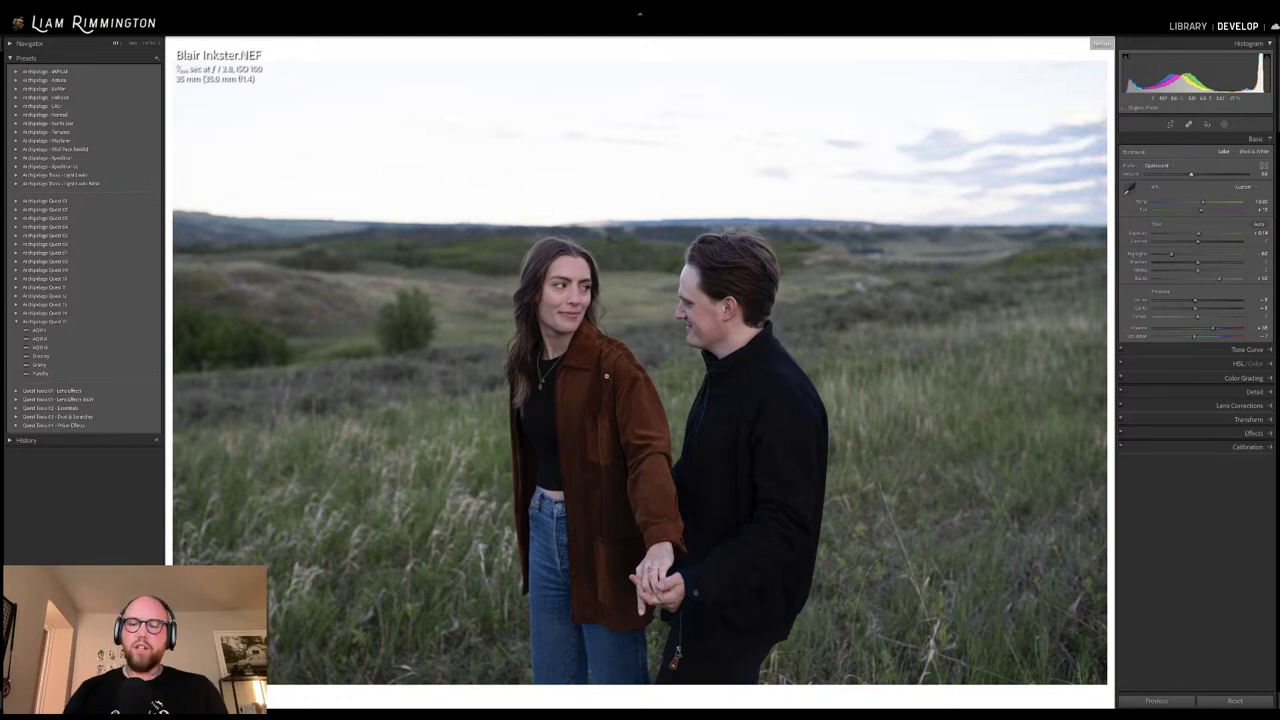
key("backslash")
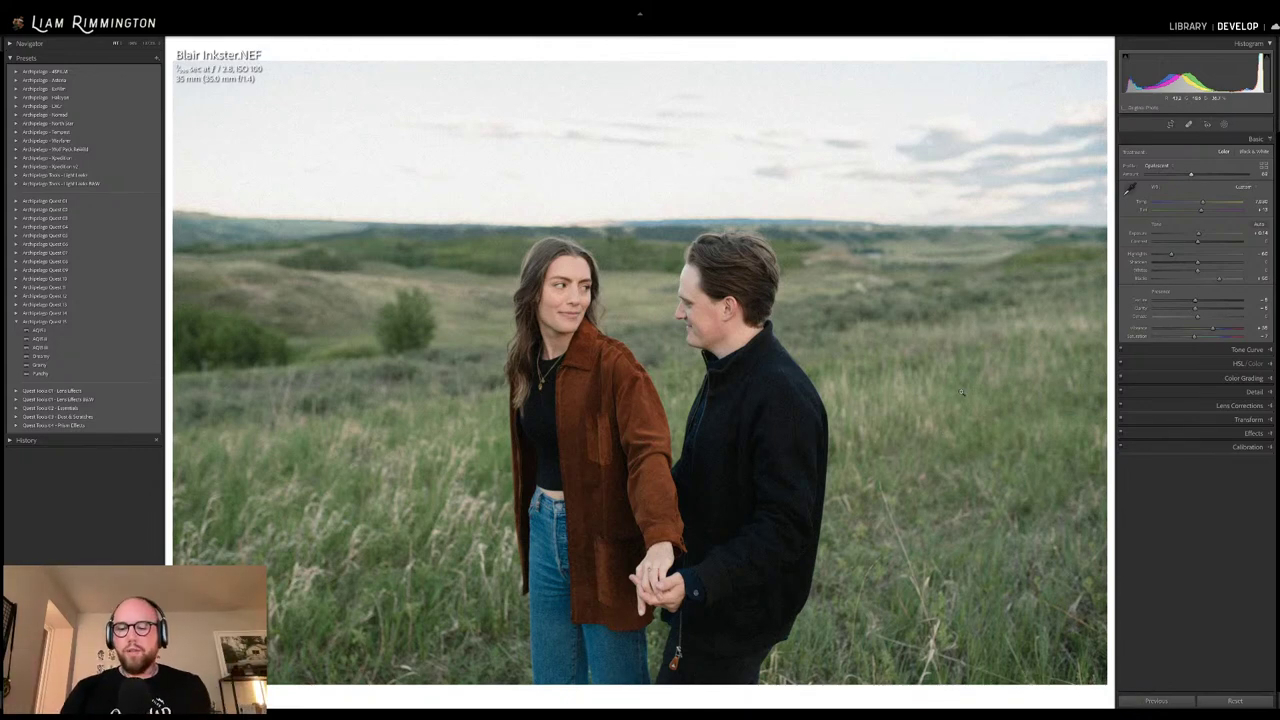
key("backslash")
key("backslash")
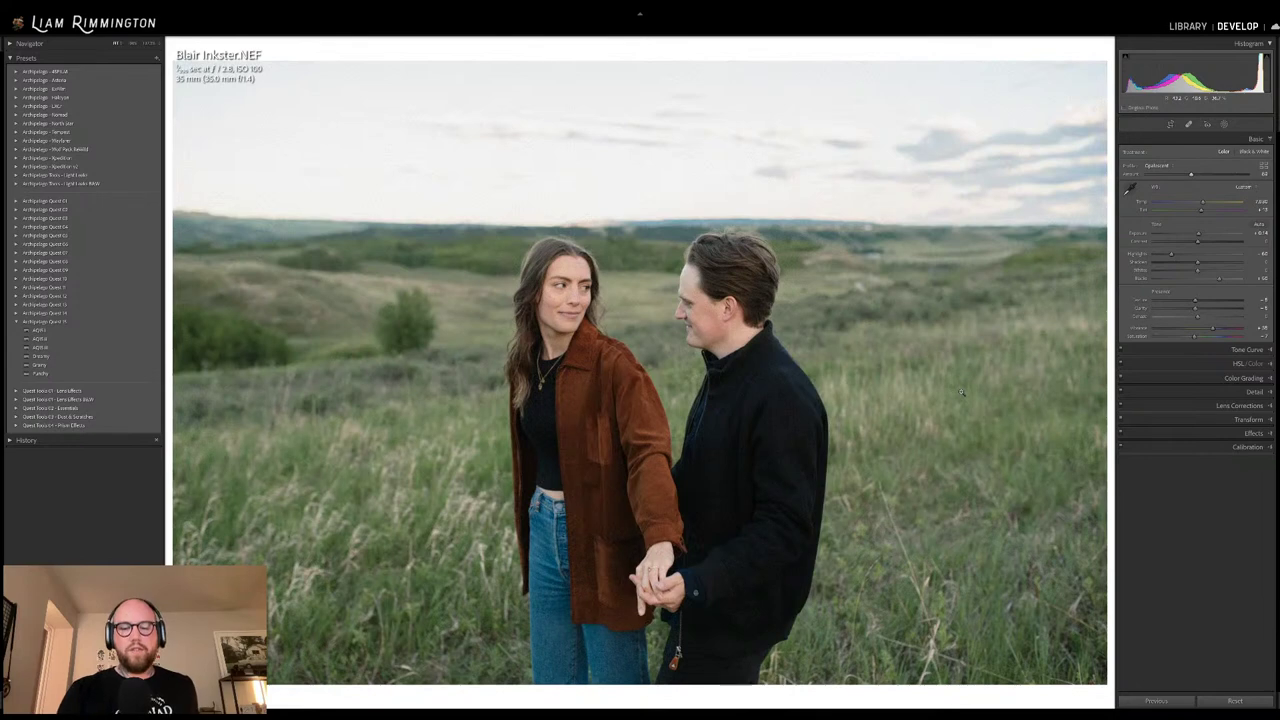
key("y")
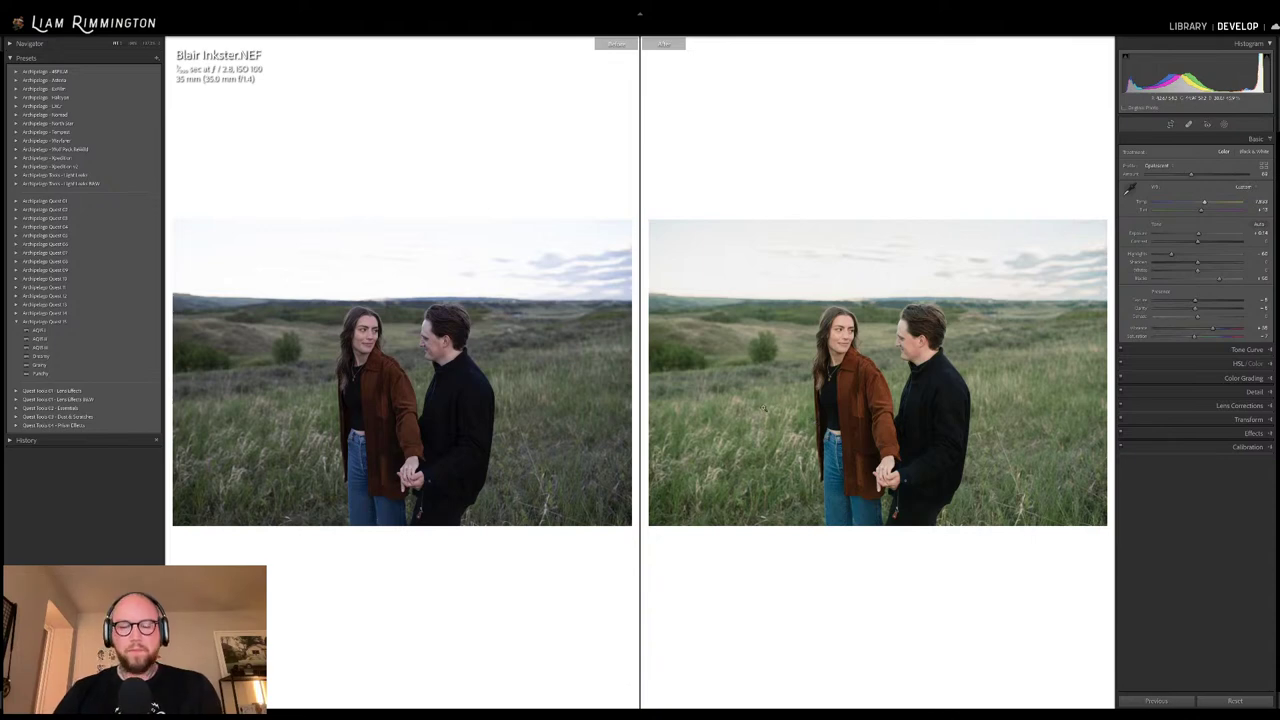
Open the second photo, the couple under the El Cortez sign, raise its exposure to about +2.00 and warm its temperature
key("g")
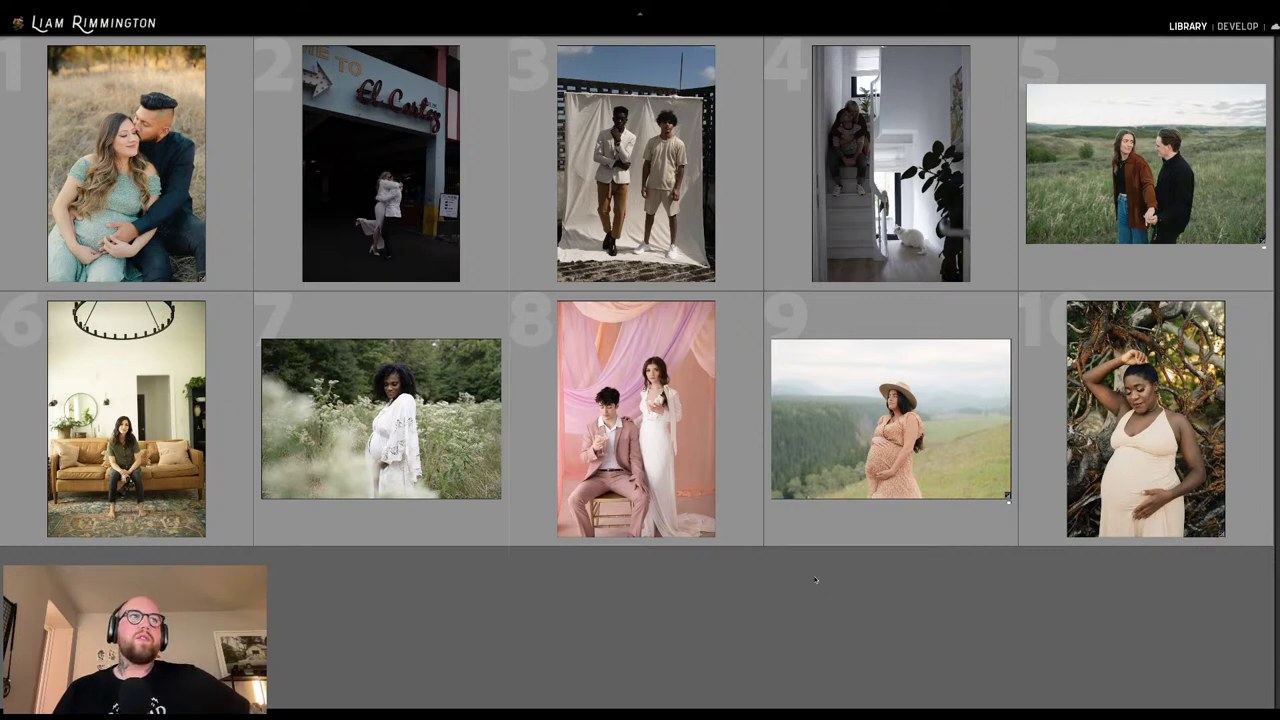
left_click(432, 192)
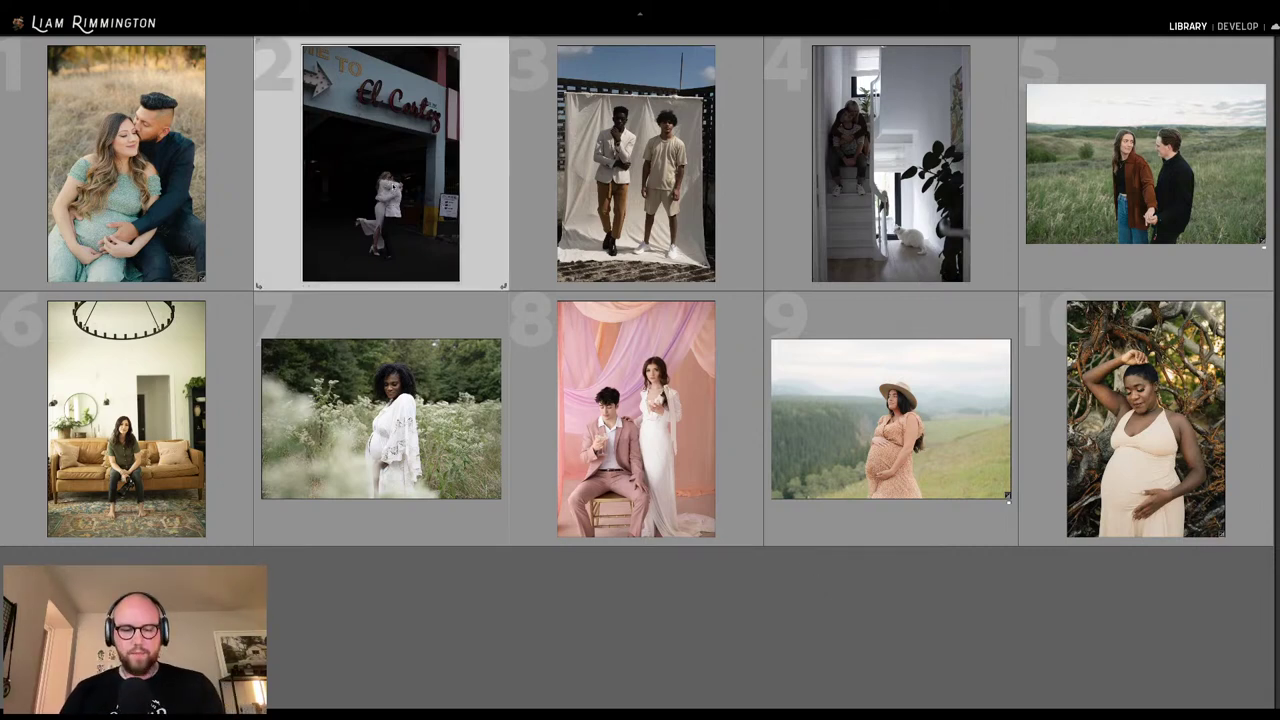
key("d")
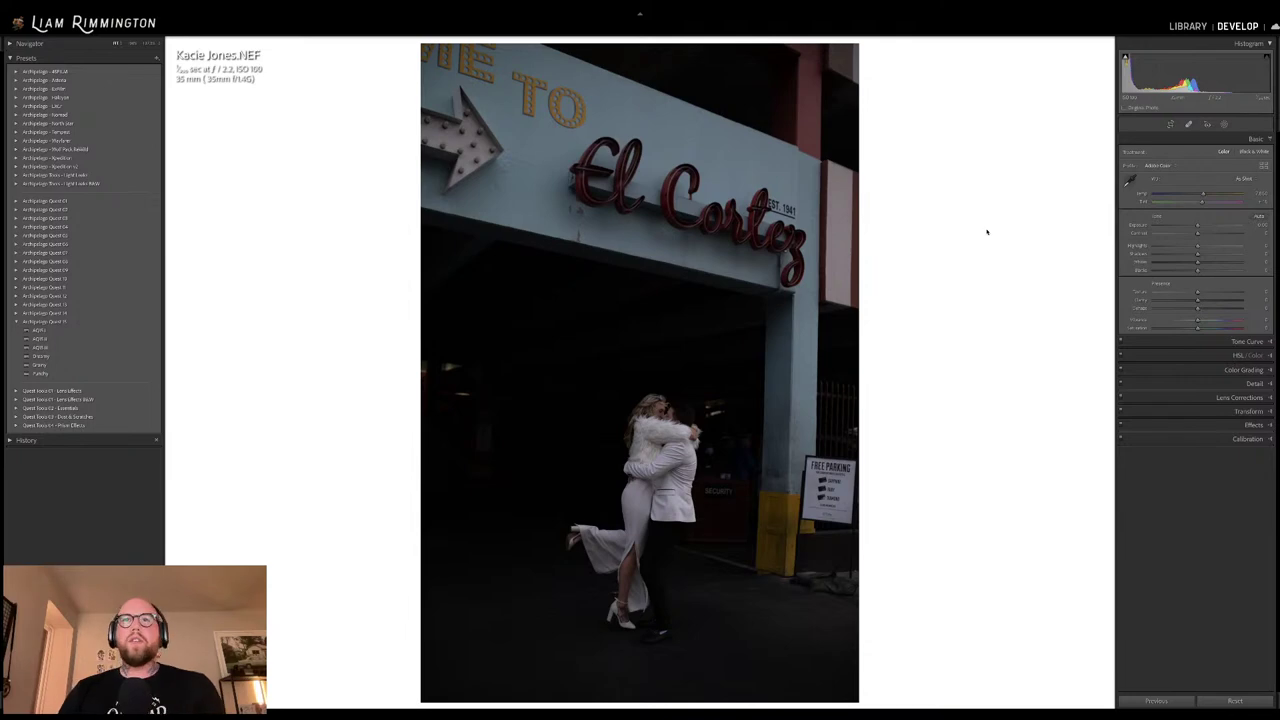
left_click_drag(1197, 225, 1215, 225)
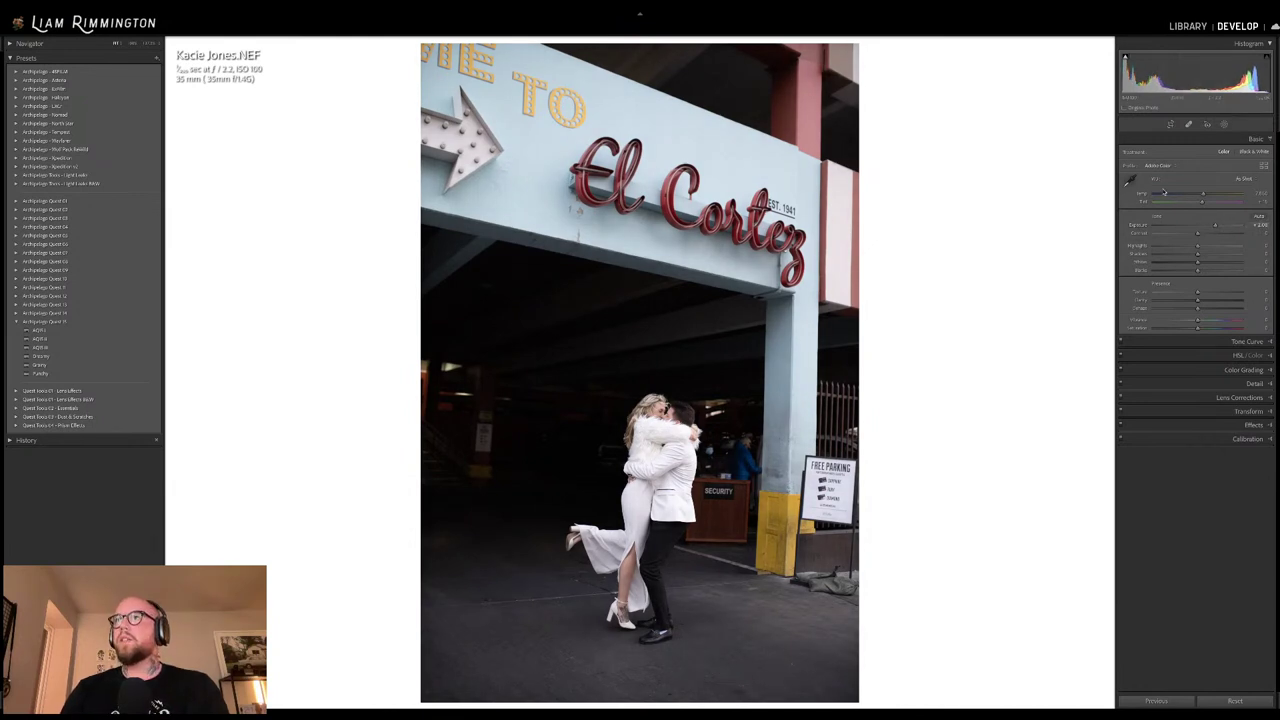
left_click_drag(1204, 195, 1216, 195)
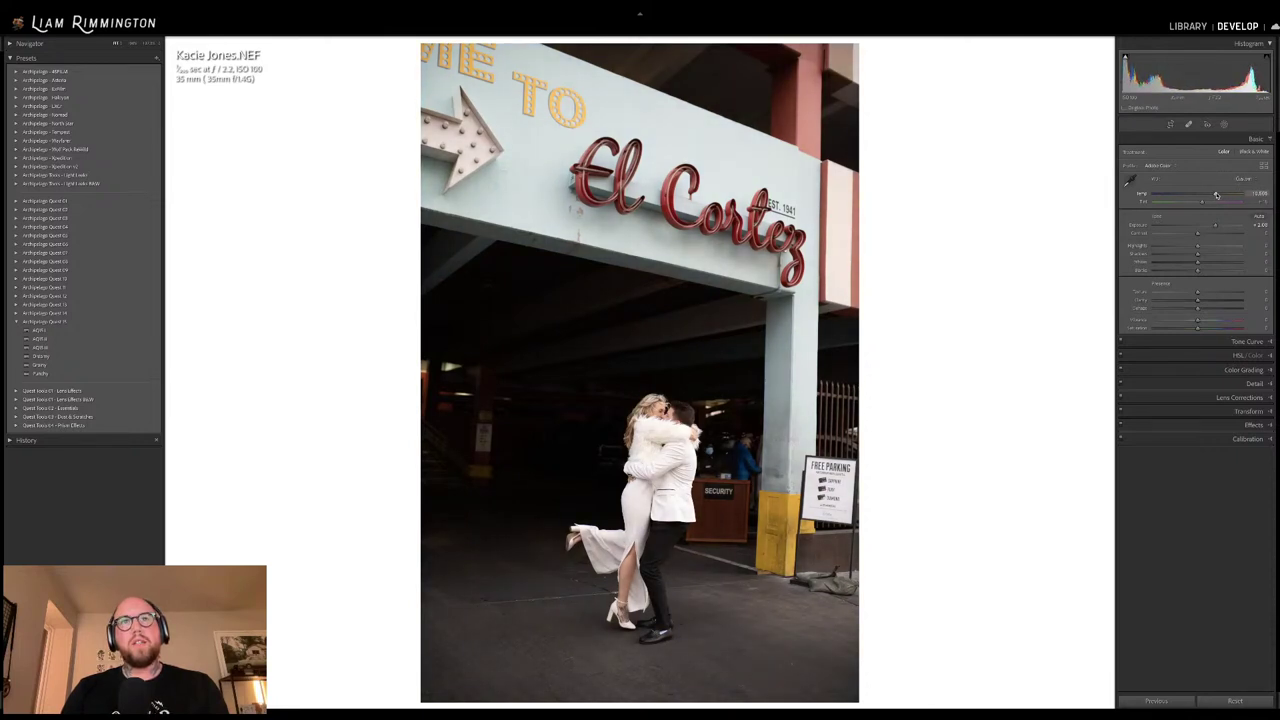
Straighten the El Cortez photo by rotating the crop slightly clockwise
key("r")
left_click_drag(1004, 341, 1012, 316)
key("r")
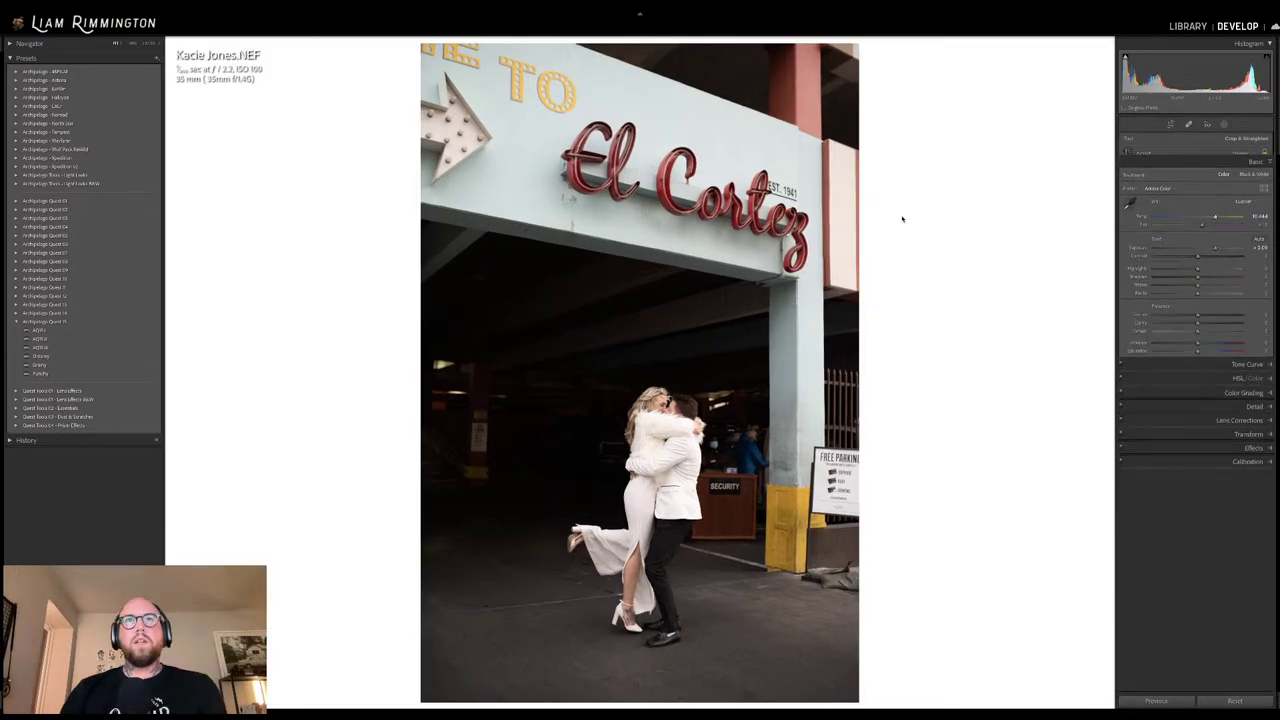
Fine-tune the El Cortez photo's exposure and apply the second AQ15 preset
left_click_drag(1216, 225, 1215, 225)
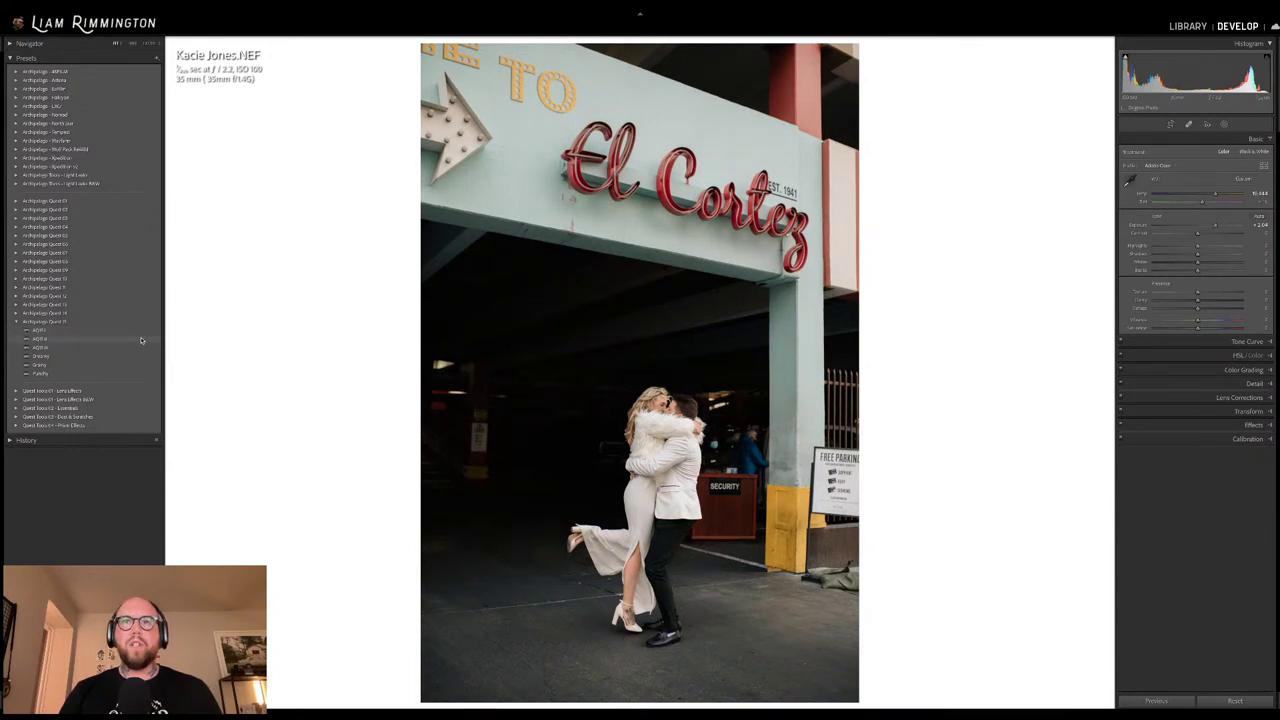
left_click(141, 341)
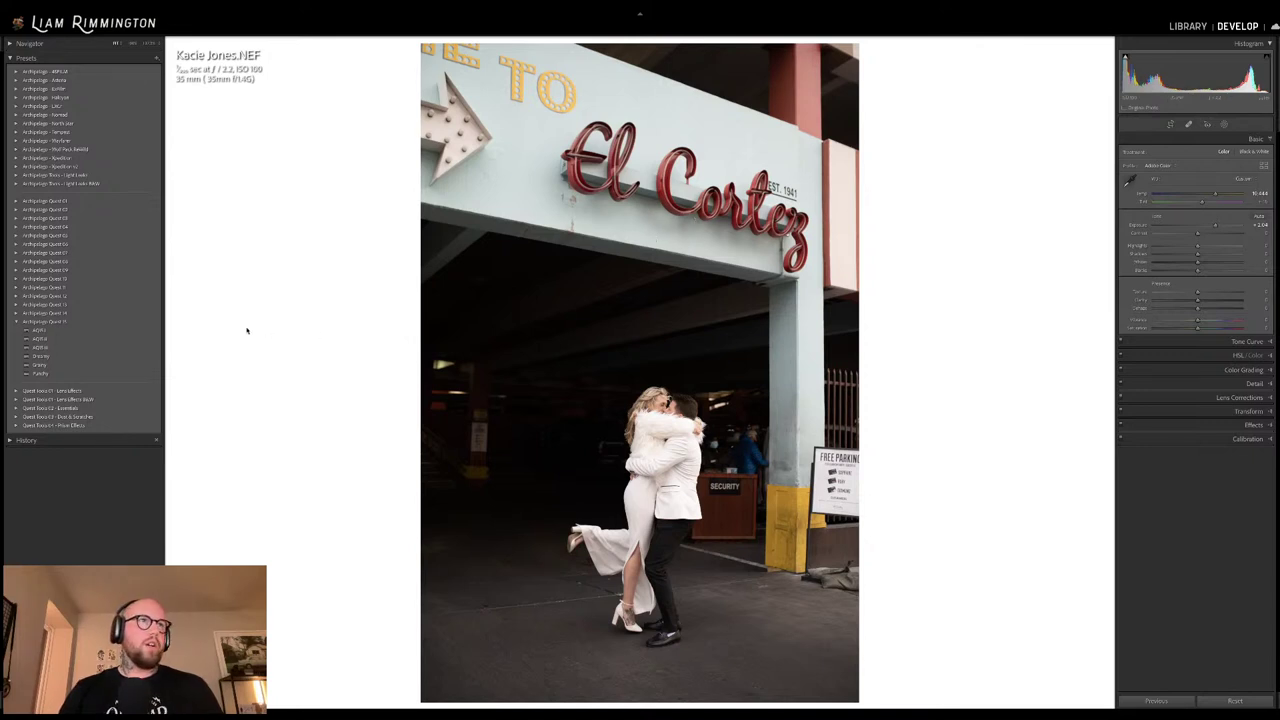
left_click(146, 341)
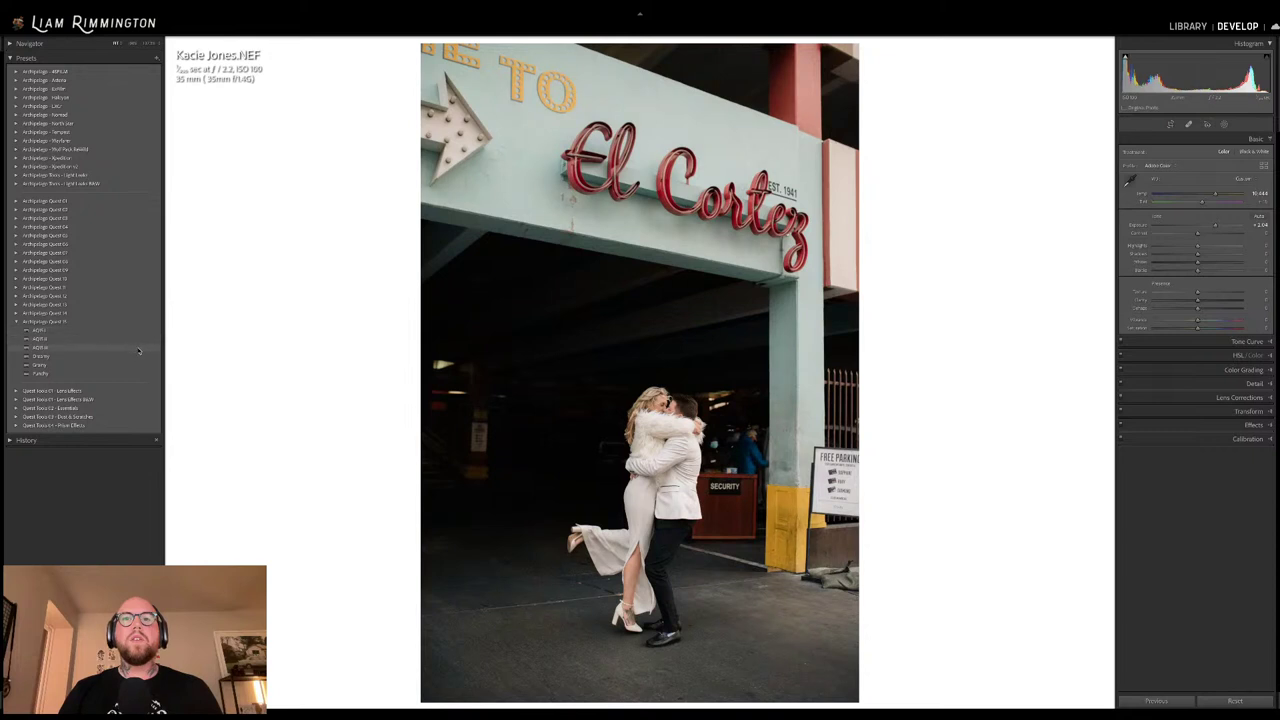
left_click(138, 339)
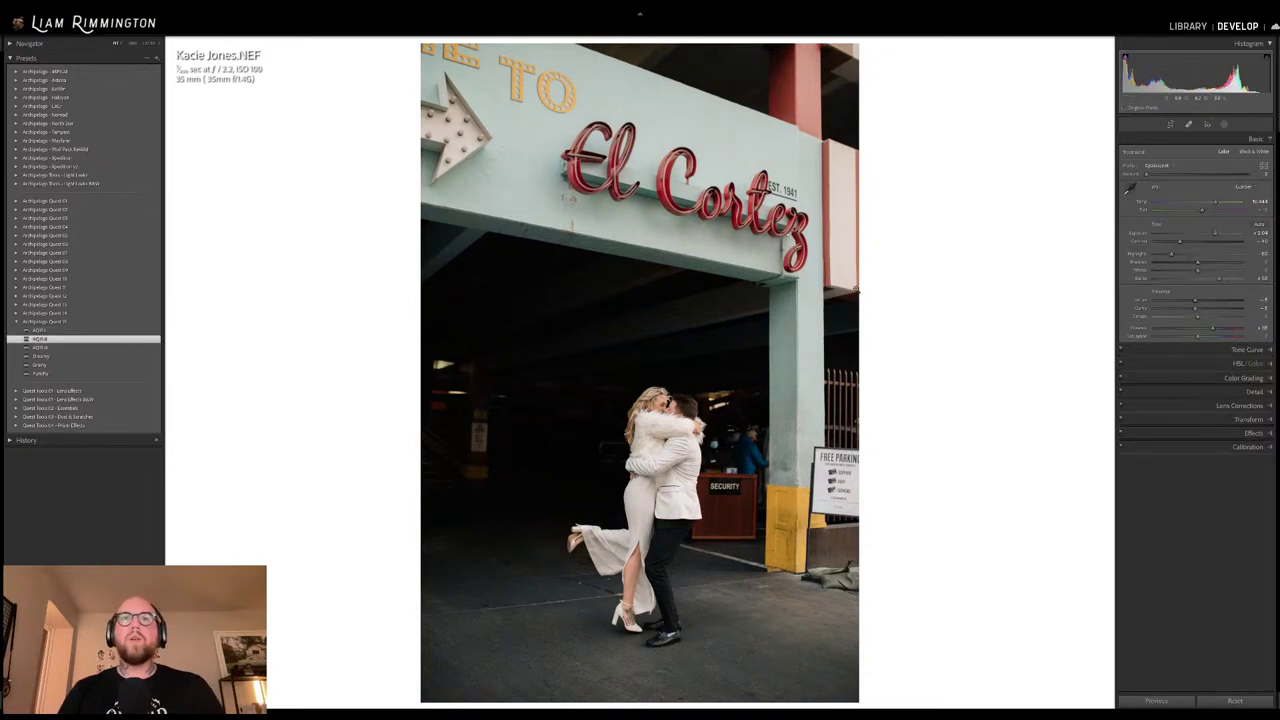
Raise the El Cortez photo's profile amount to about 90 and brighten its exposure slightly
left_click_drag(1146, 177, 1193, 176)
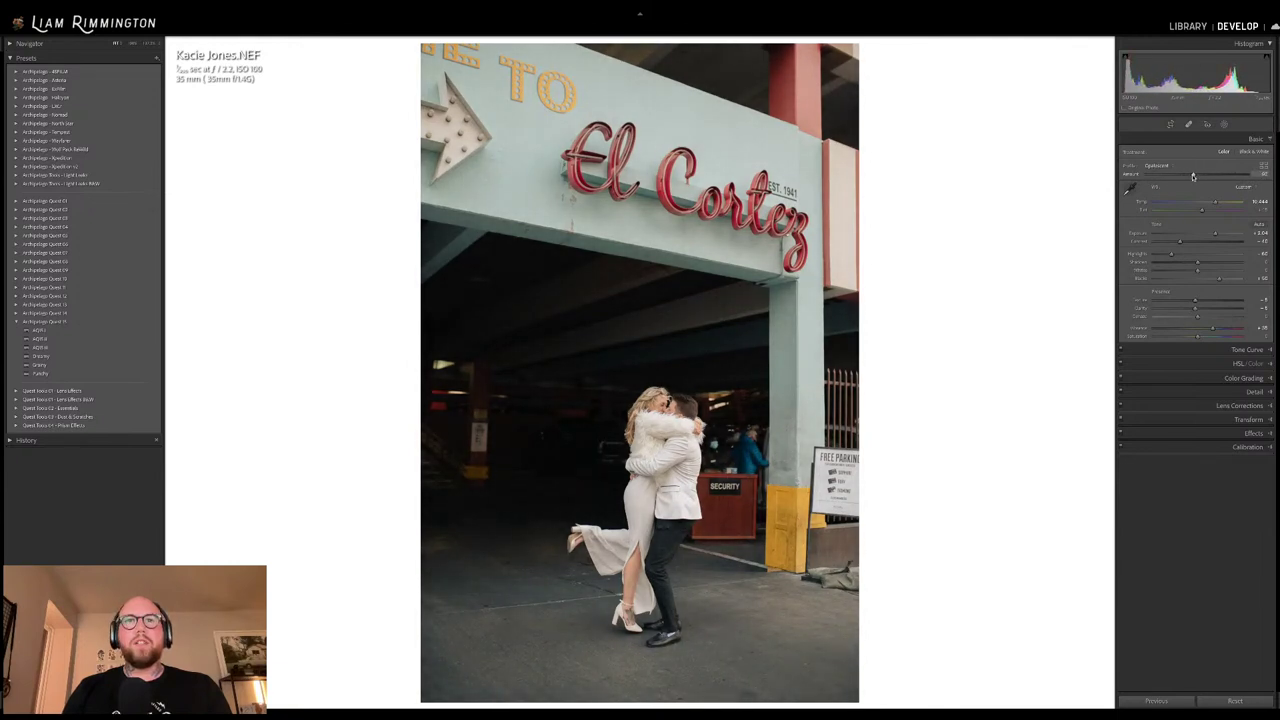
left_click_drag(1205, 76, 1232, 76)
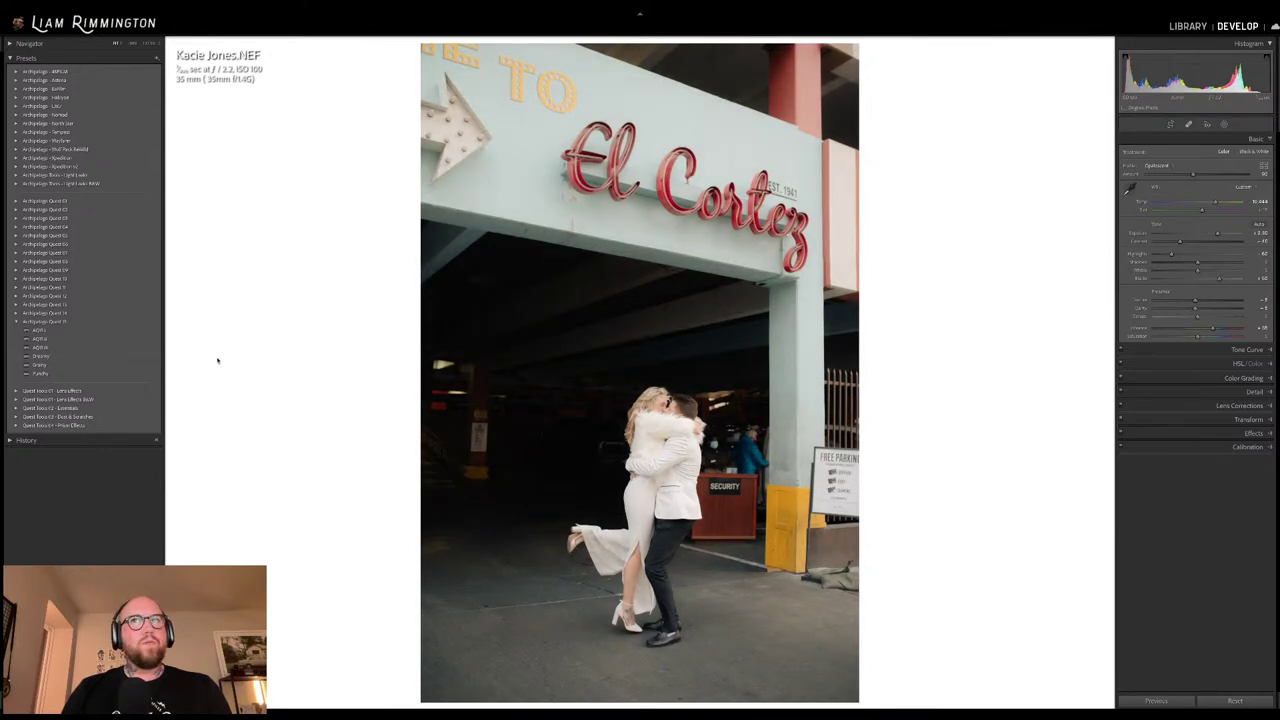
Apply the fourth and fifth Archipelago Quest 15 presets to the El Cortez photo and compare the edit with the original
left_click(150, 356)
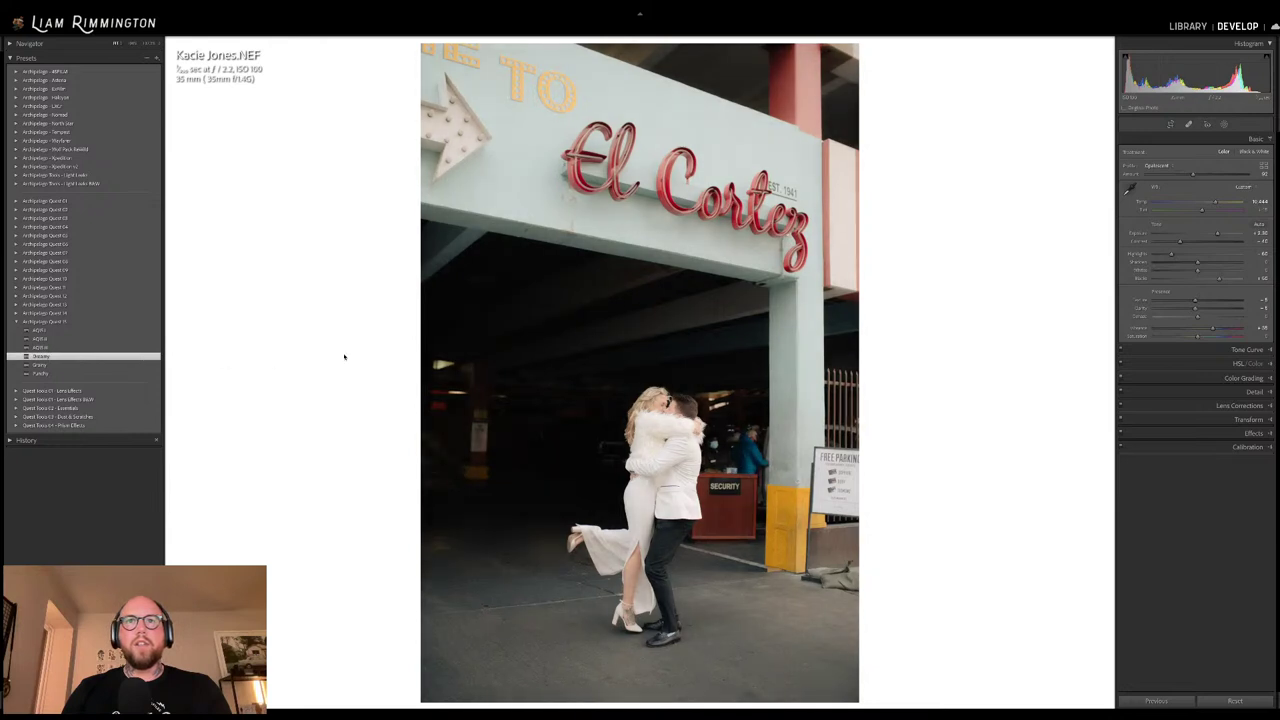
left_click(152, 366)
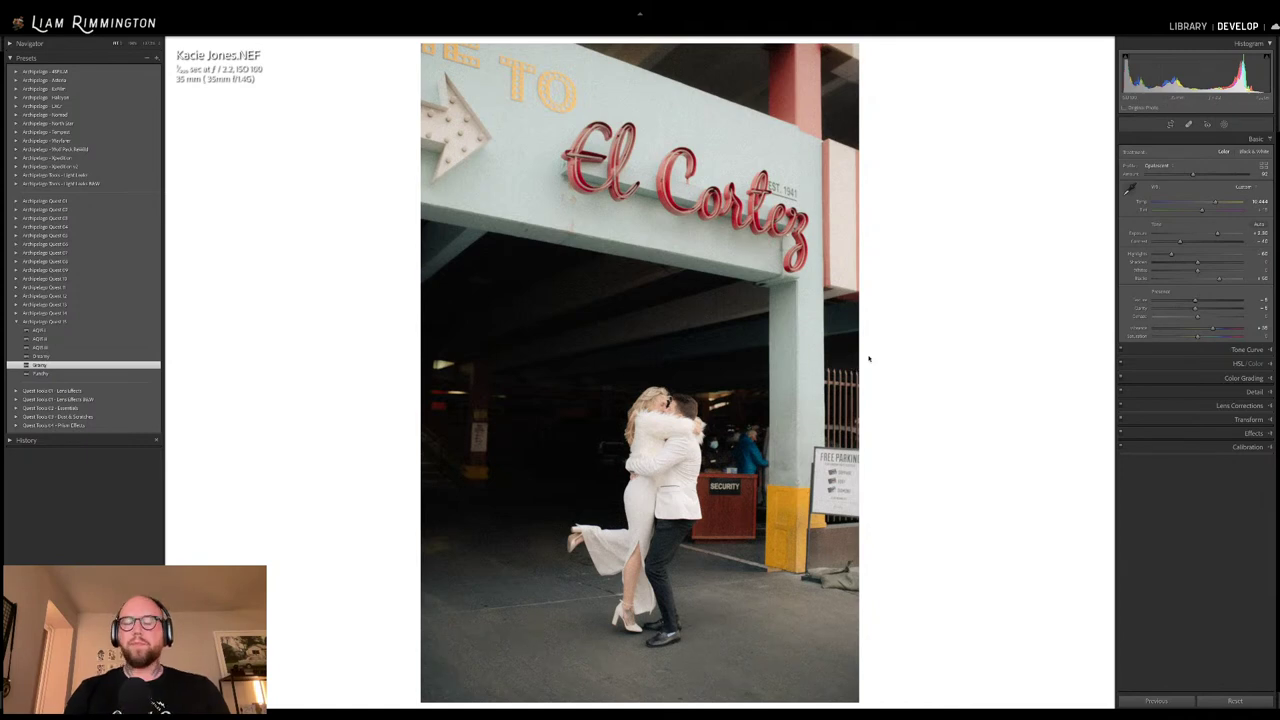
key("backslash")
key("backslash")
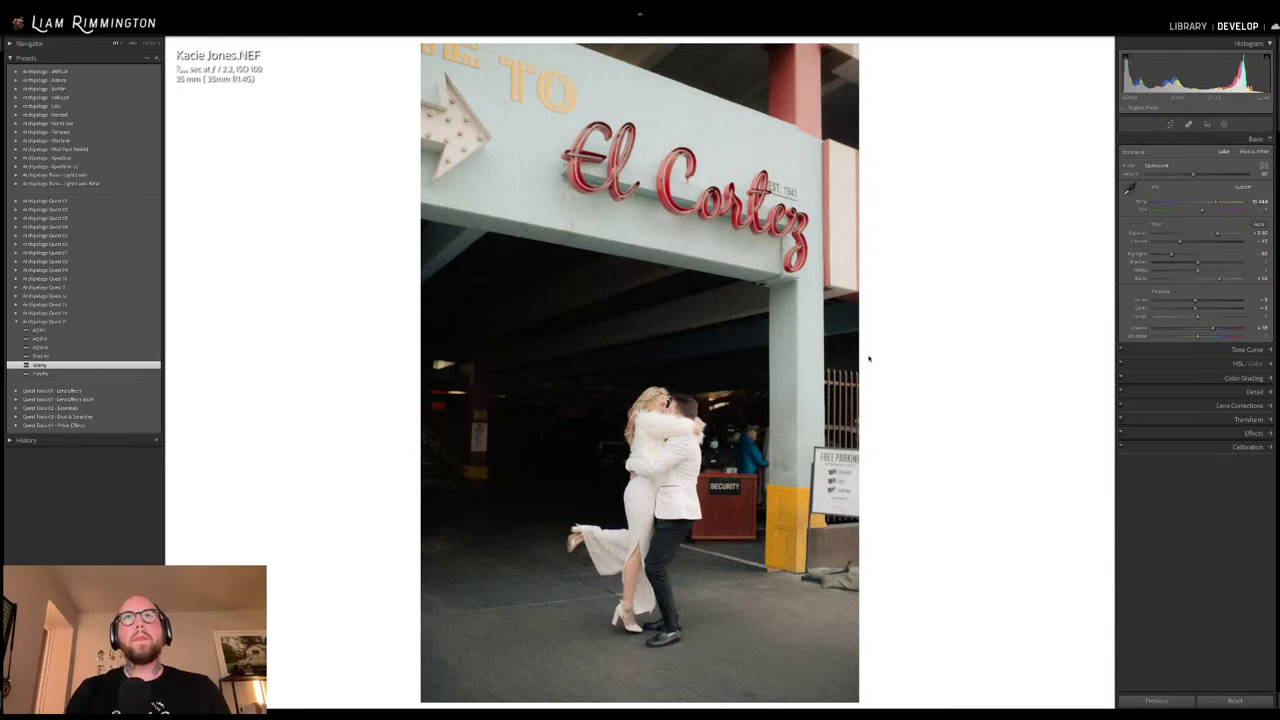
key("backslash")
key("backslash")
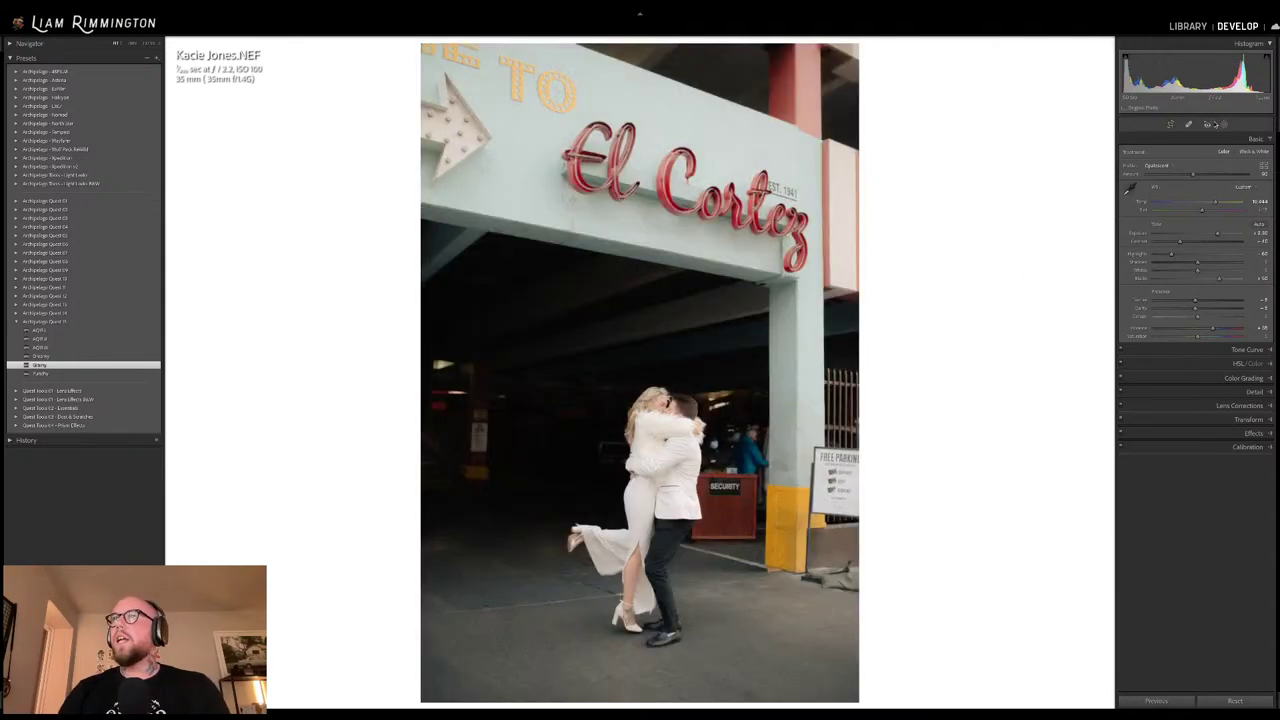
Subtract a tall radial gradient around the embracing couple from the preset's brush mask and increase its feather to a little over 70
left_click(1224, 124)
left_click(1092, 102)
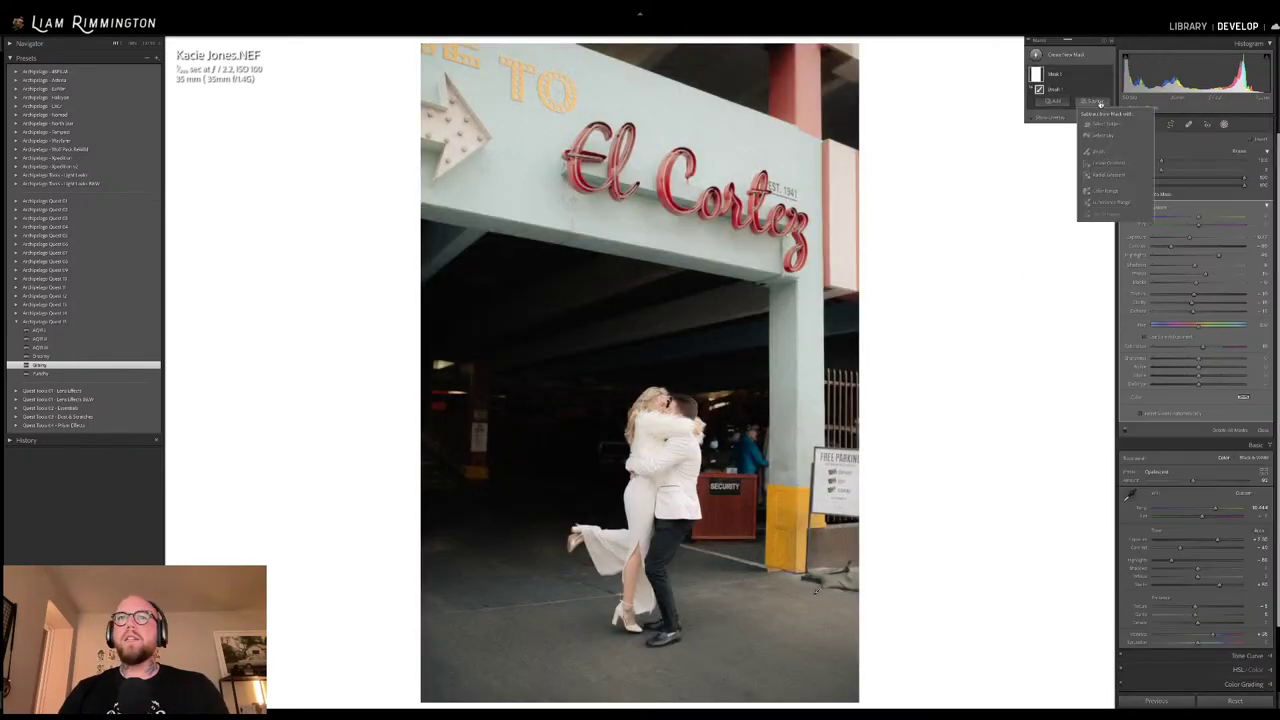
left_click(1110, 176)
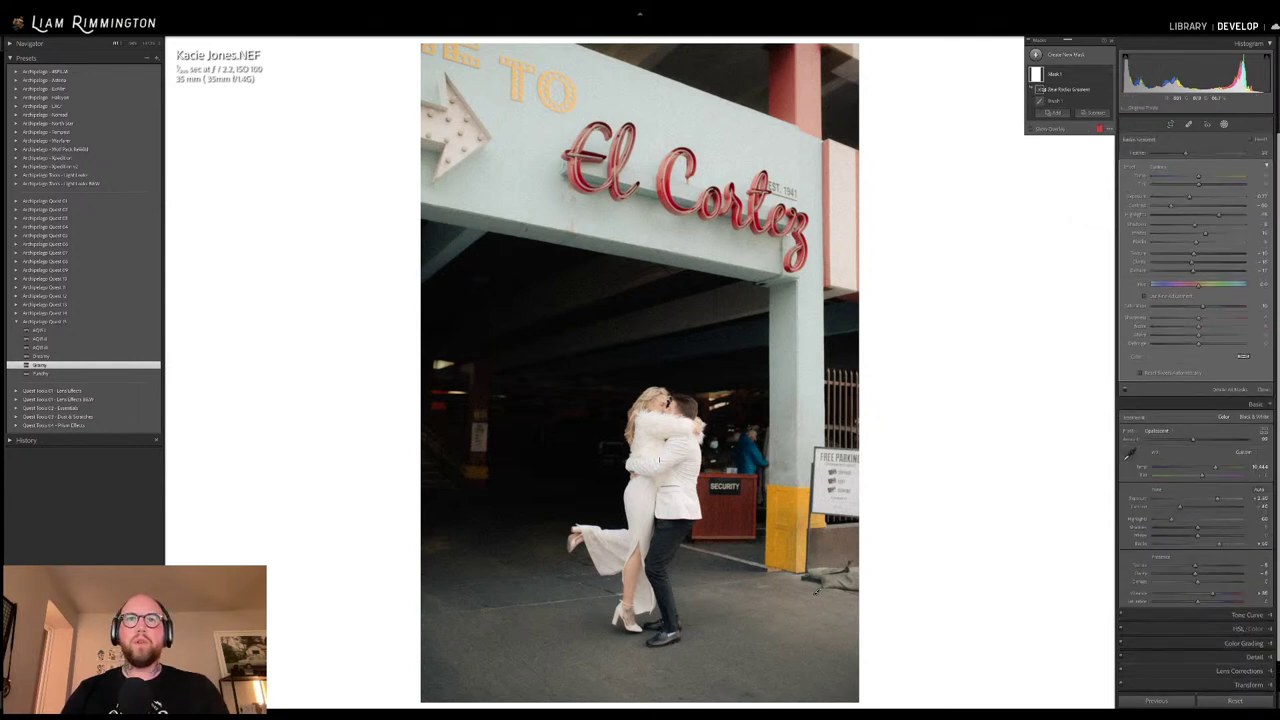
left_click_drag(610, 332, 750, 615)
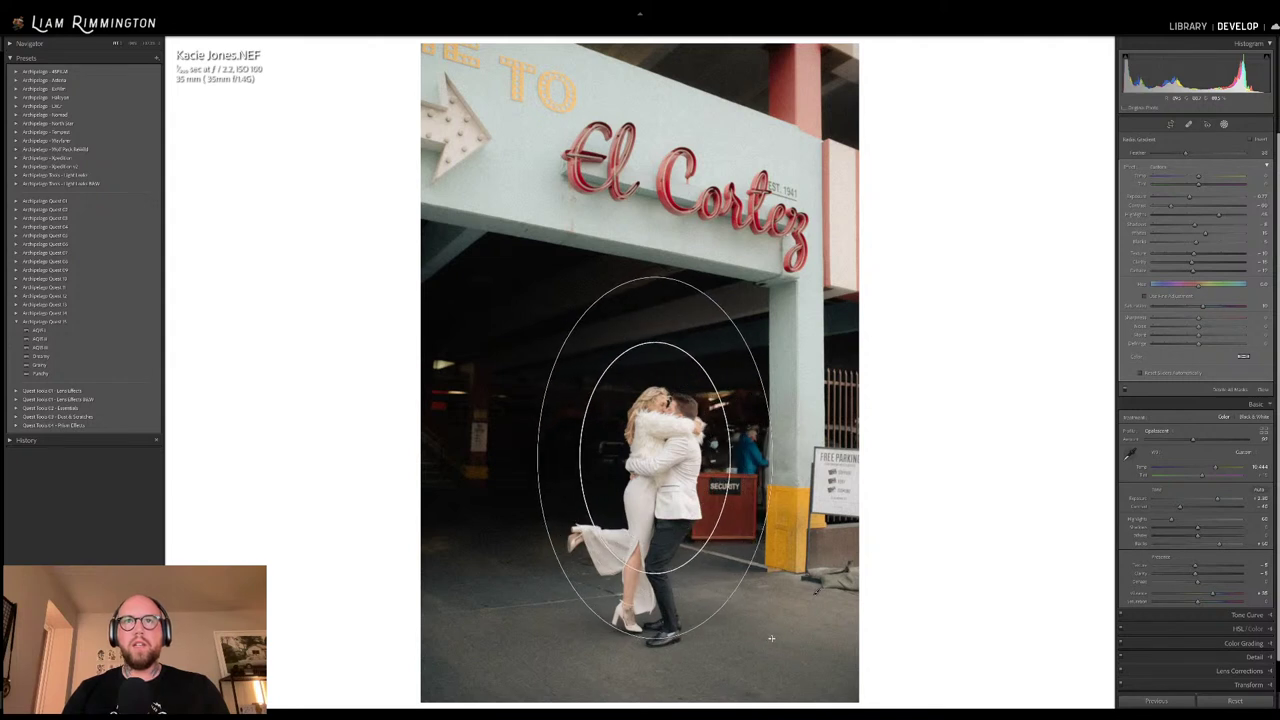
left_click_drag(668, 455, 686, 474)
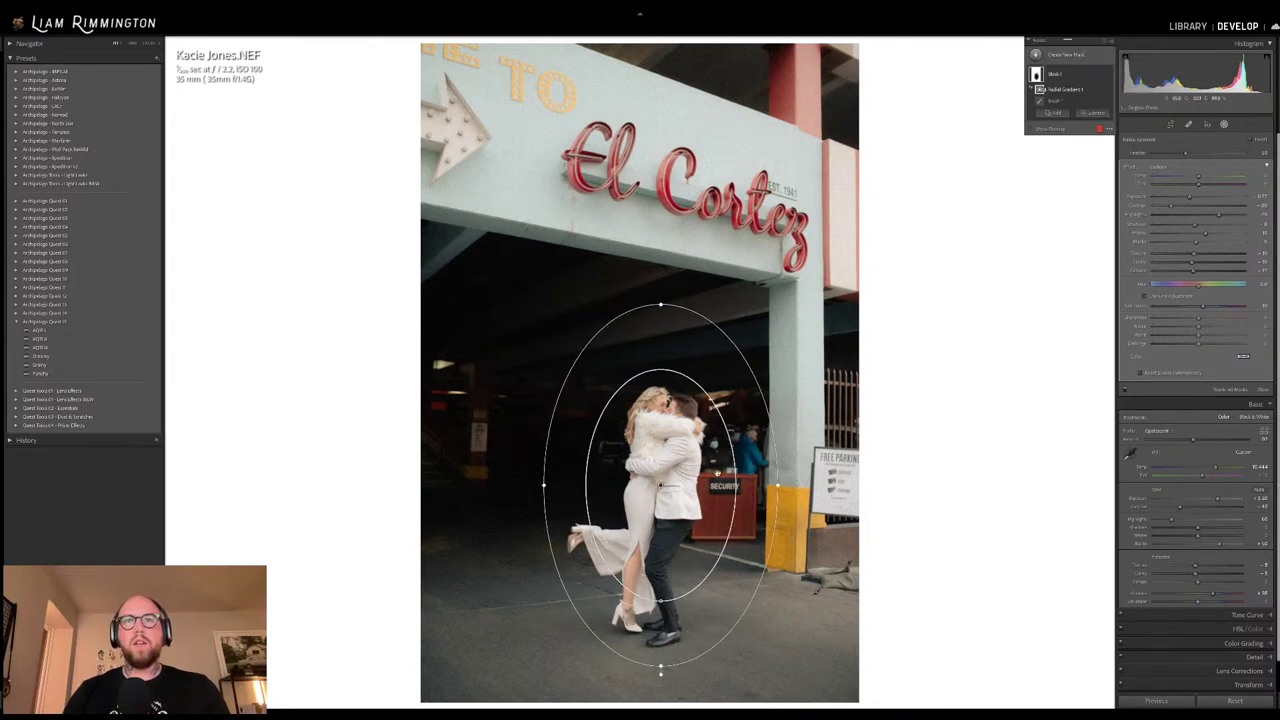
left_click_drag(1183, 153, 1221, 169)
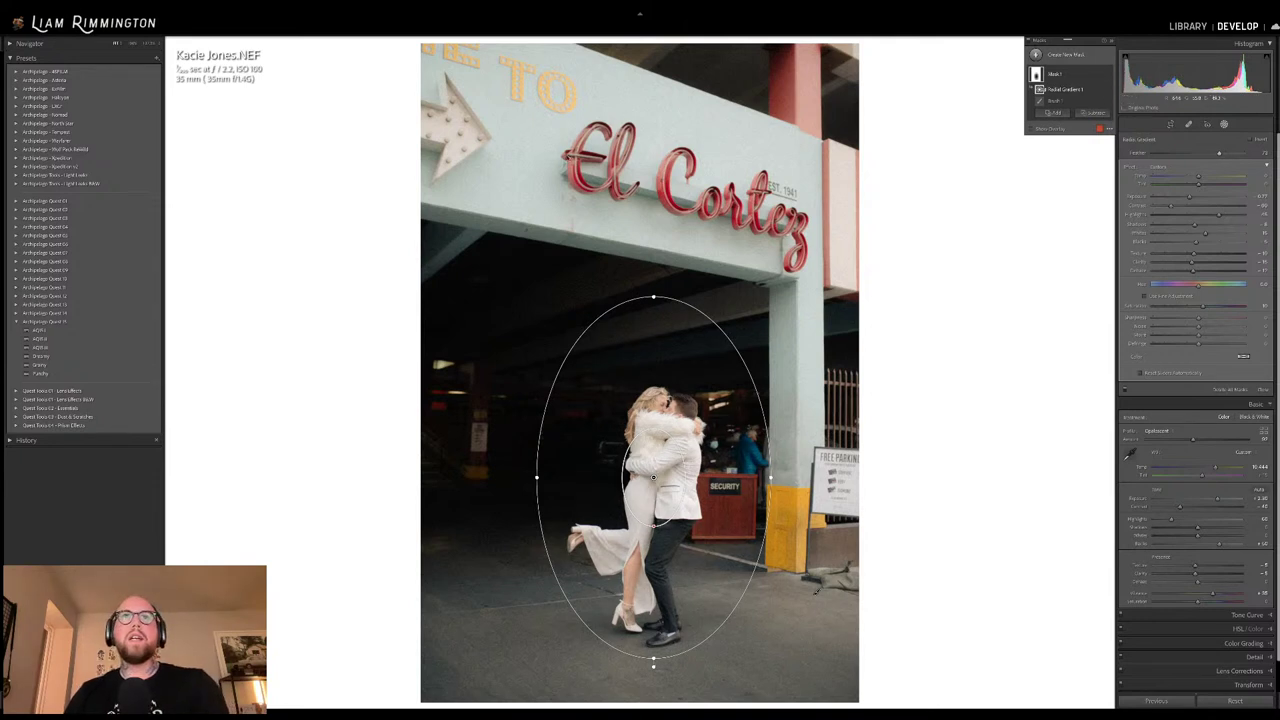
key("shift+w")
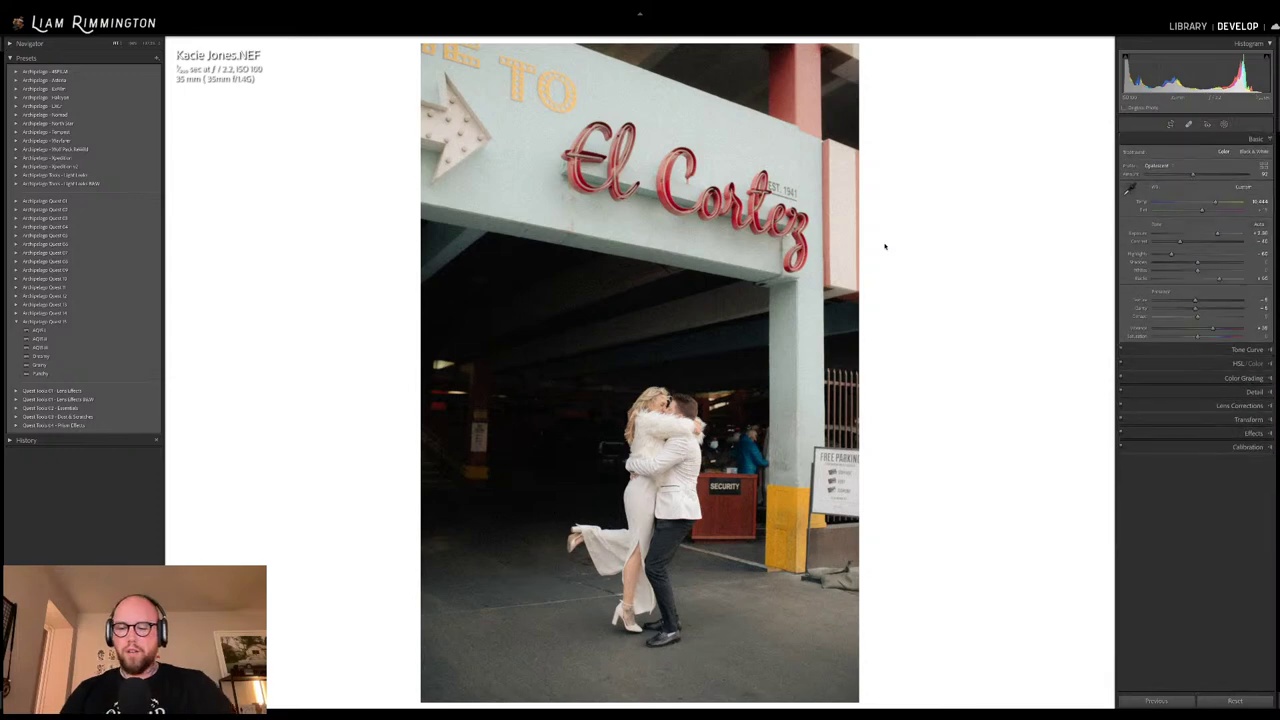
Compare the finished El Cortez photo with its original, including in a side-by-side before and after view
key("backslash")
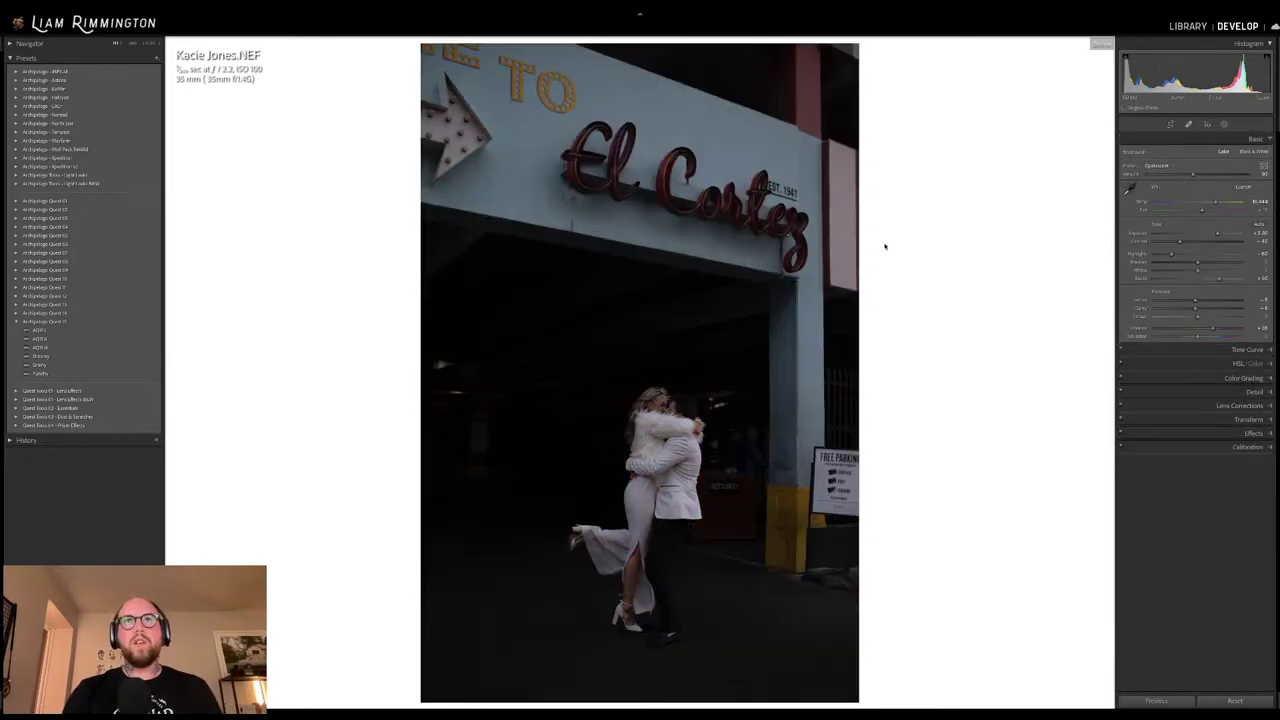
key("backslash")
key("y")
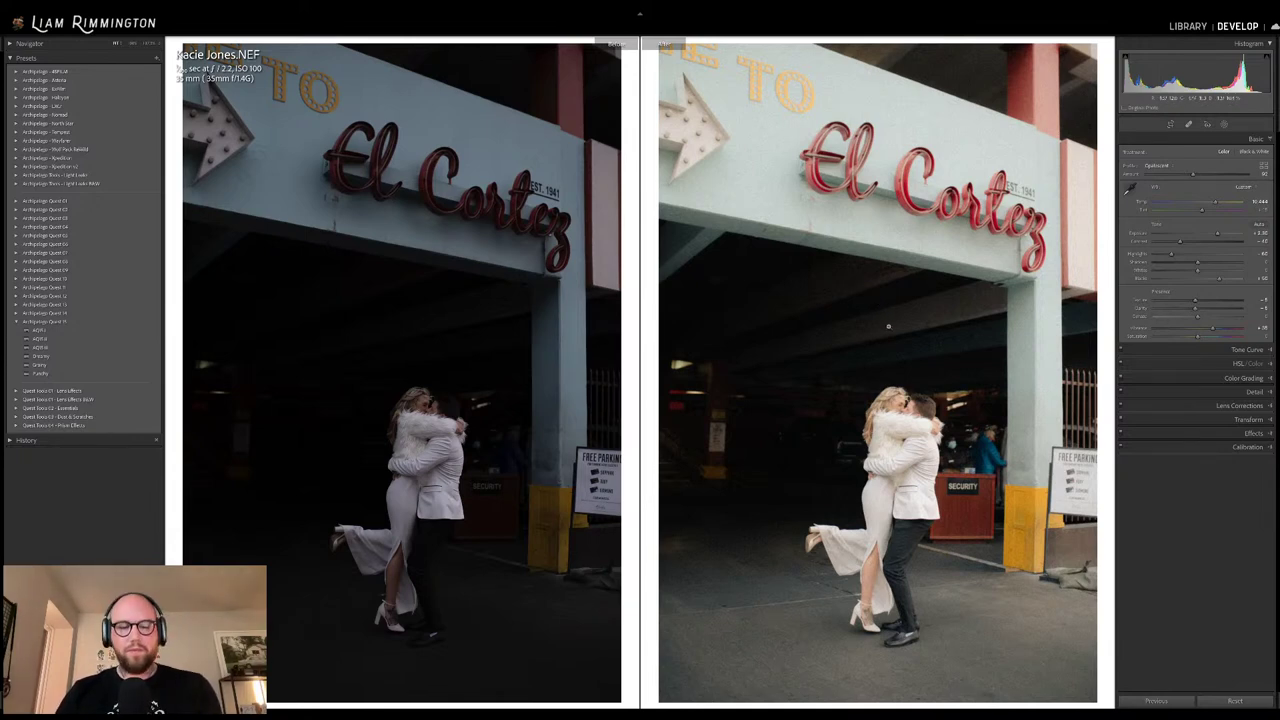
key("y")
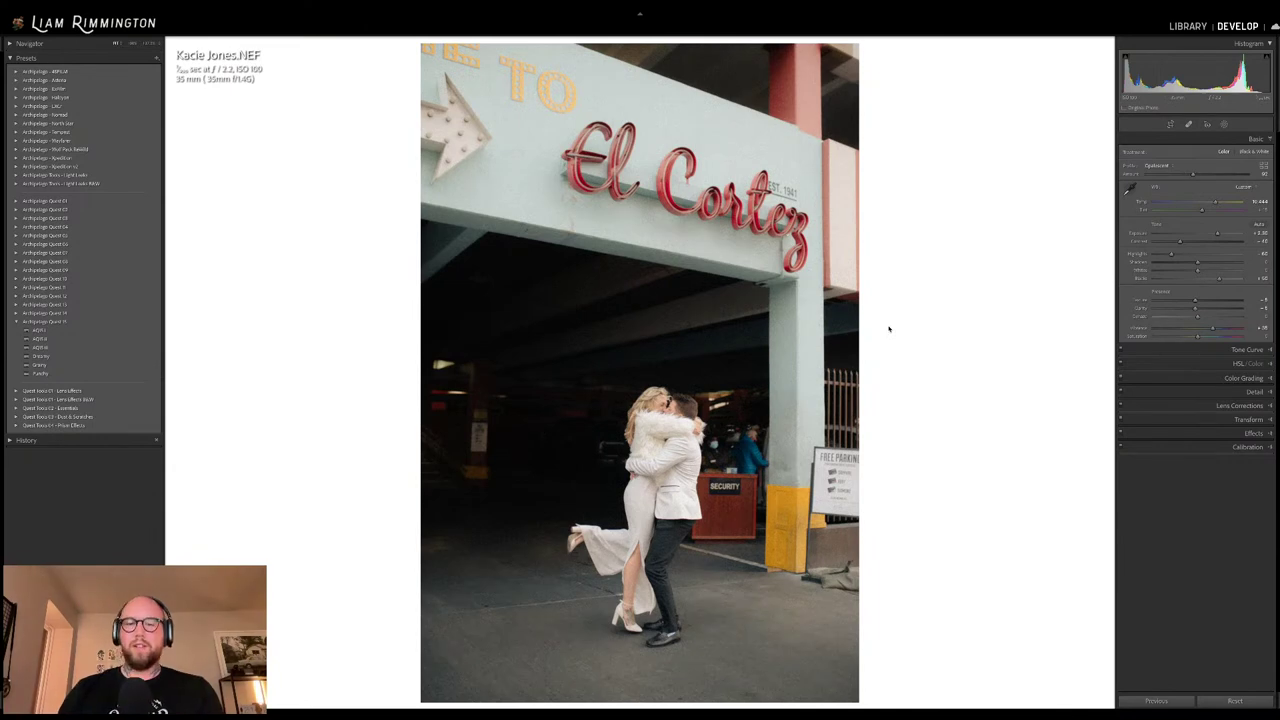
Open the sixth photo, the woman on the leather sofa, and straighten its crop with a small rotation
key("g")
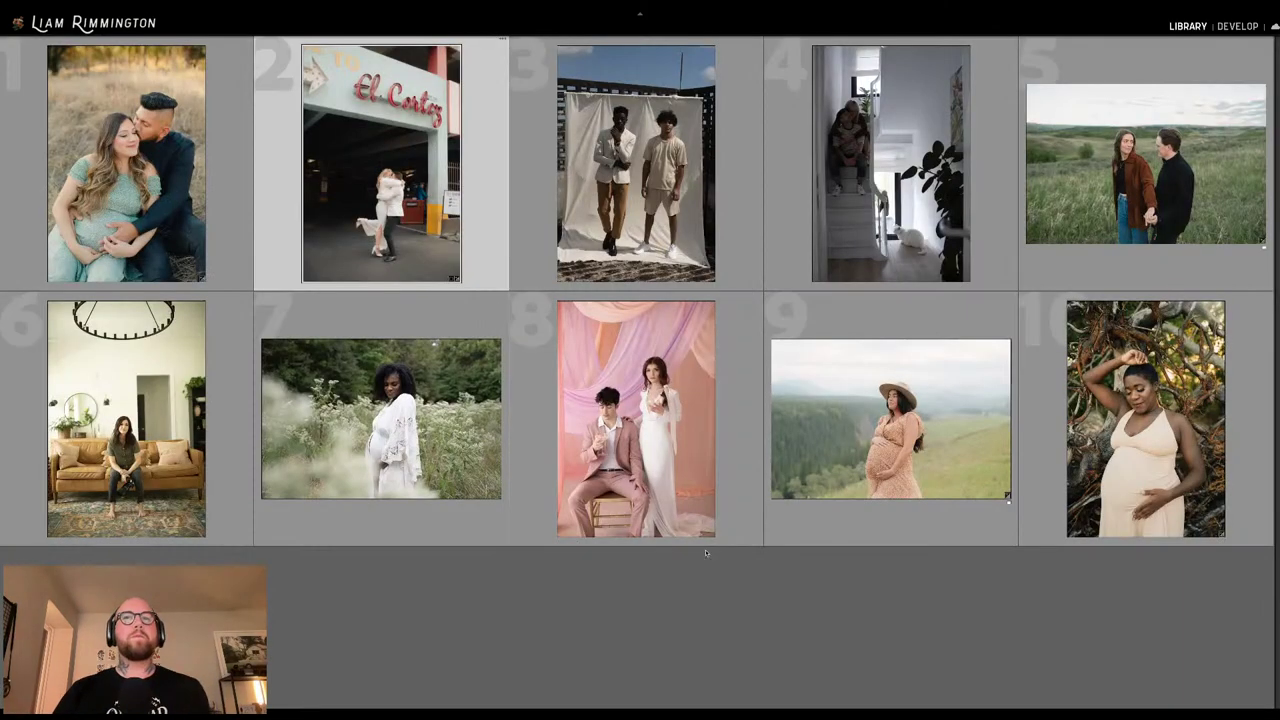
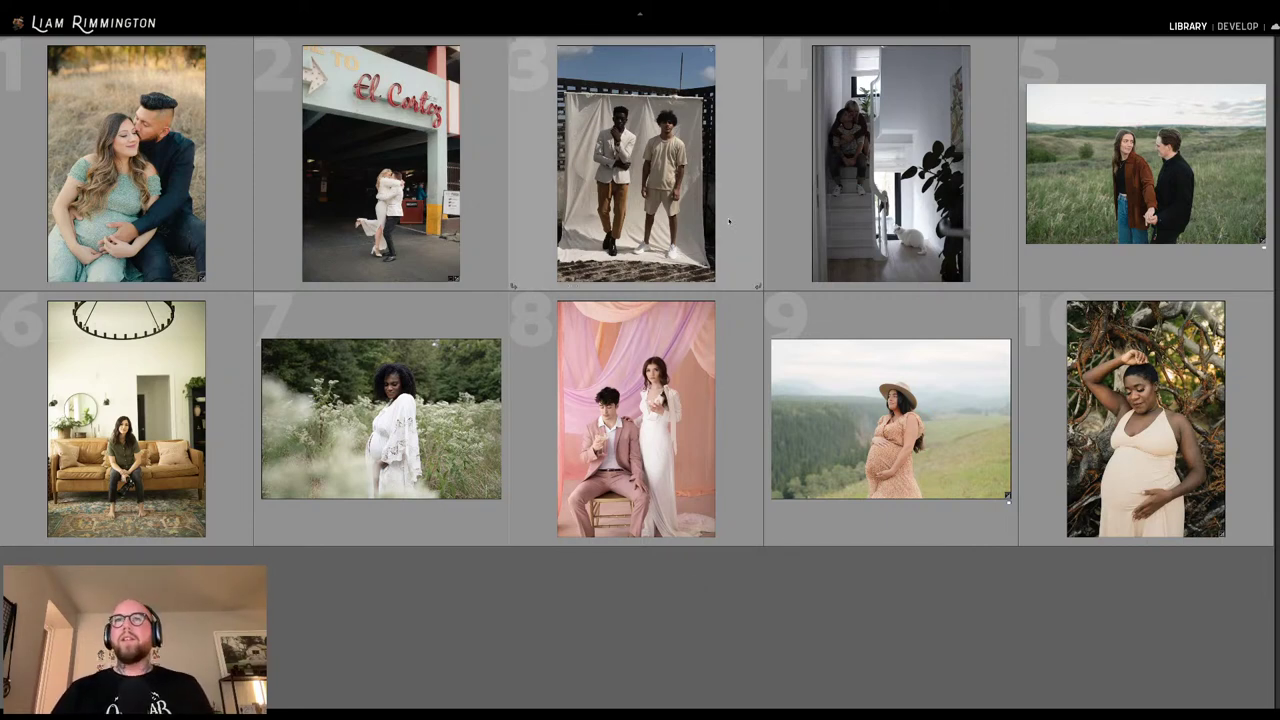
left_click(235, 425)
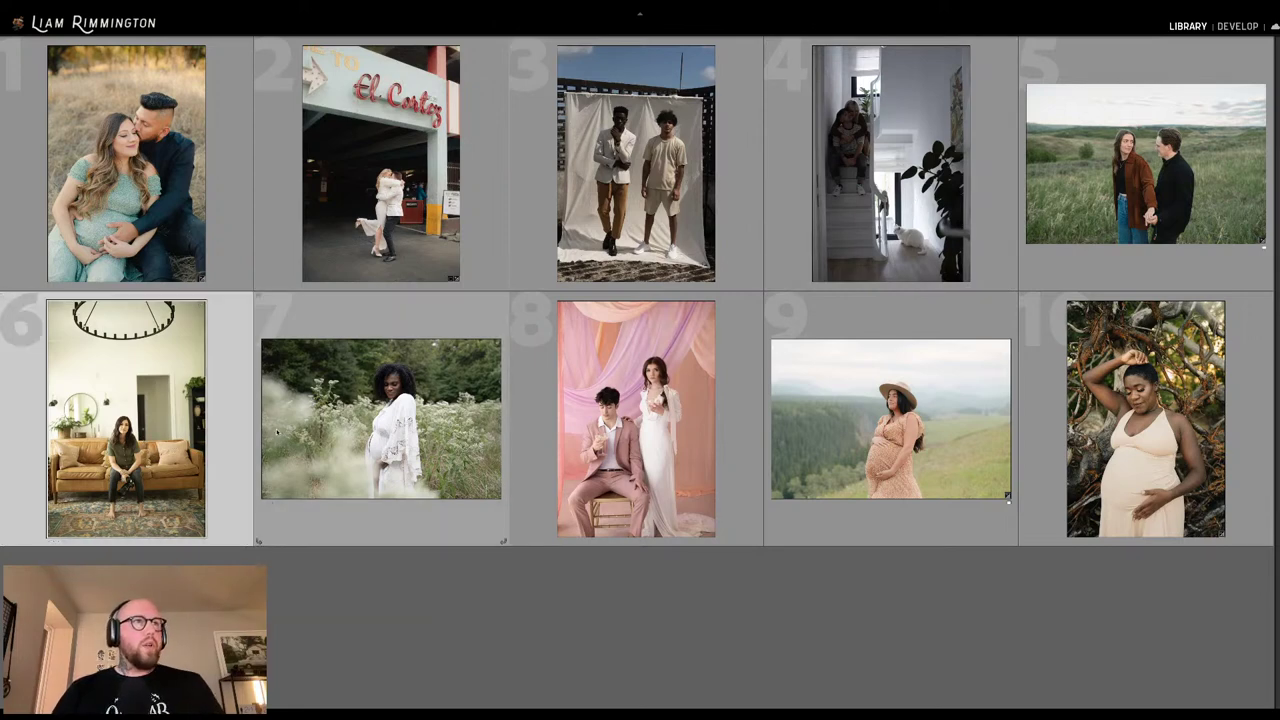
key("d")
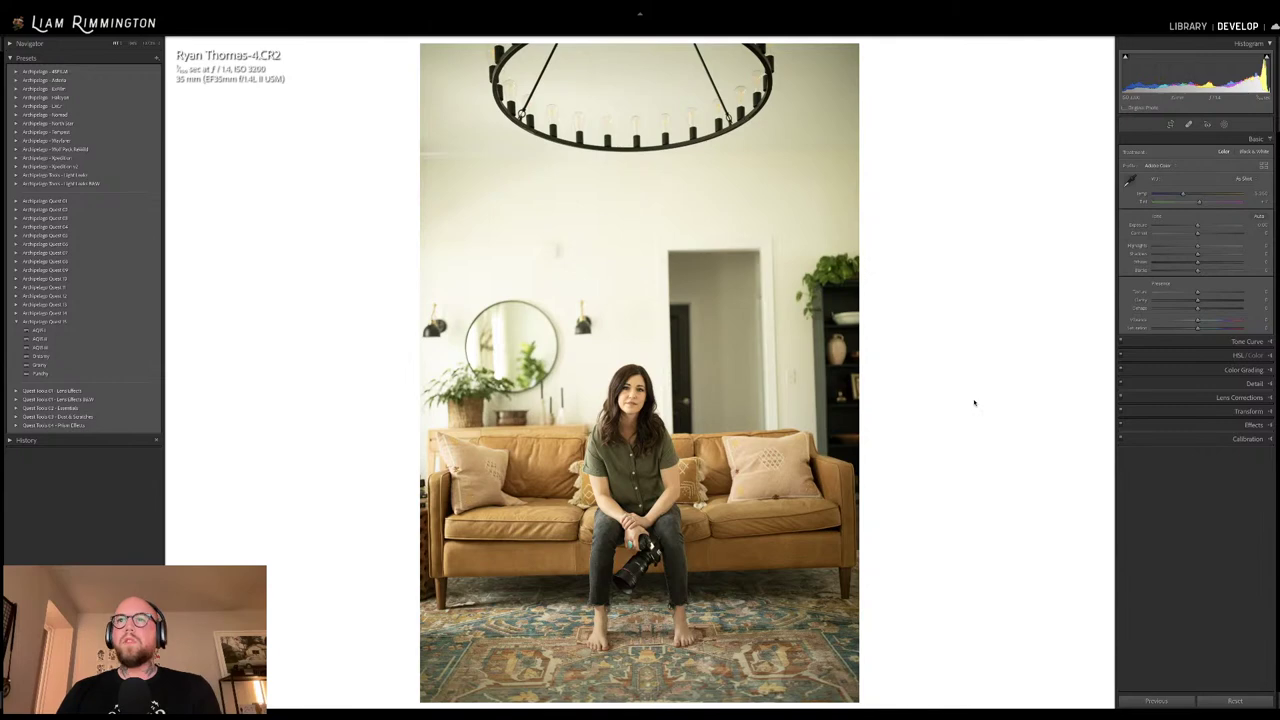
key("r")
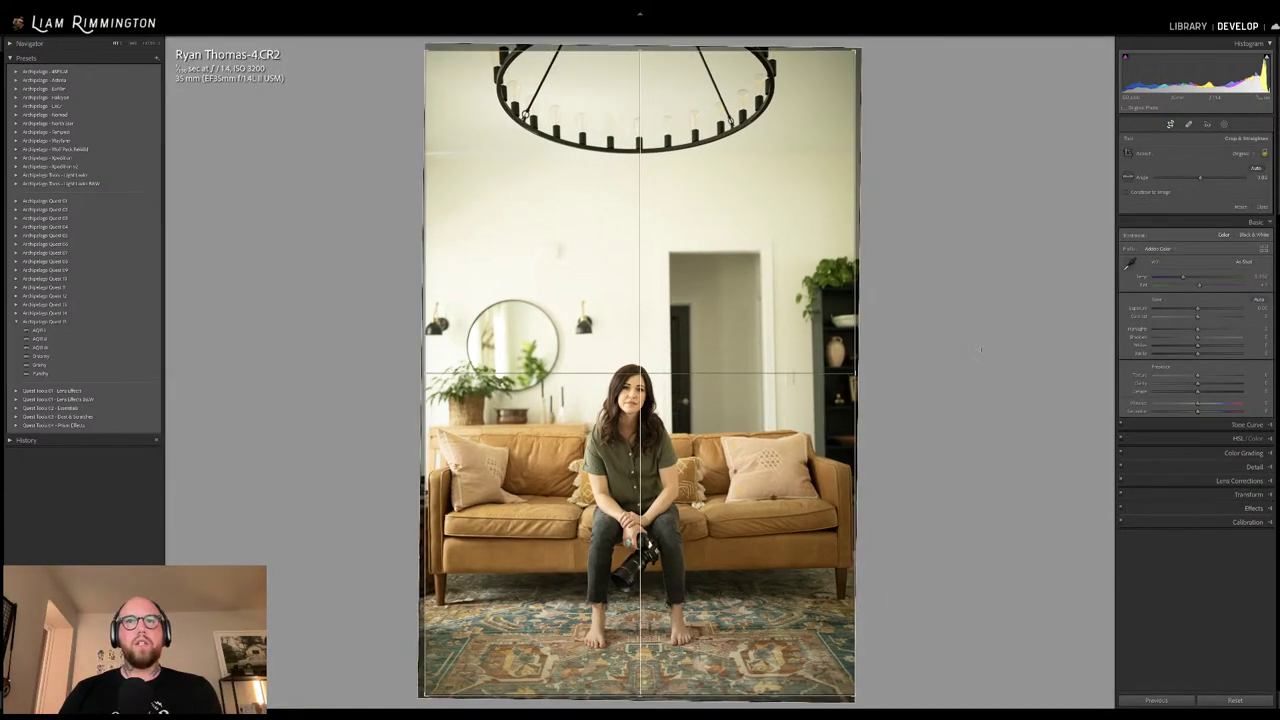
key("r")
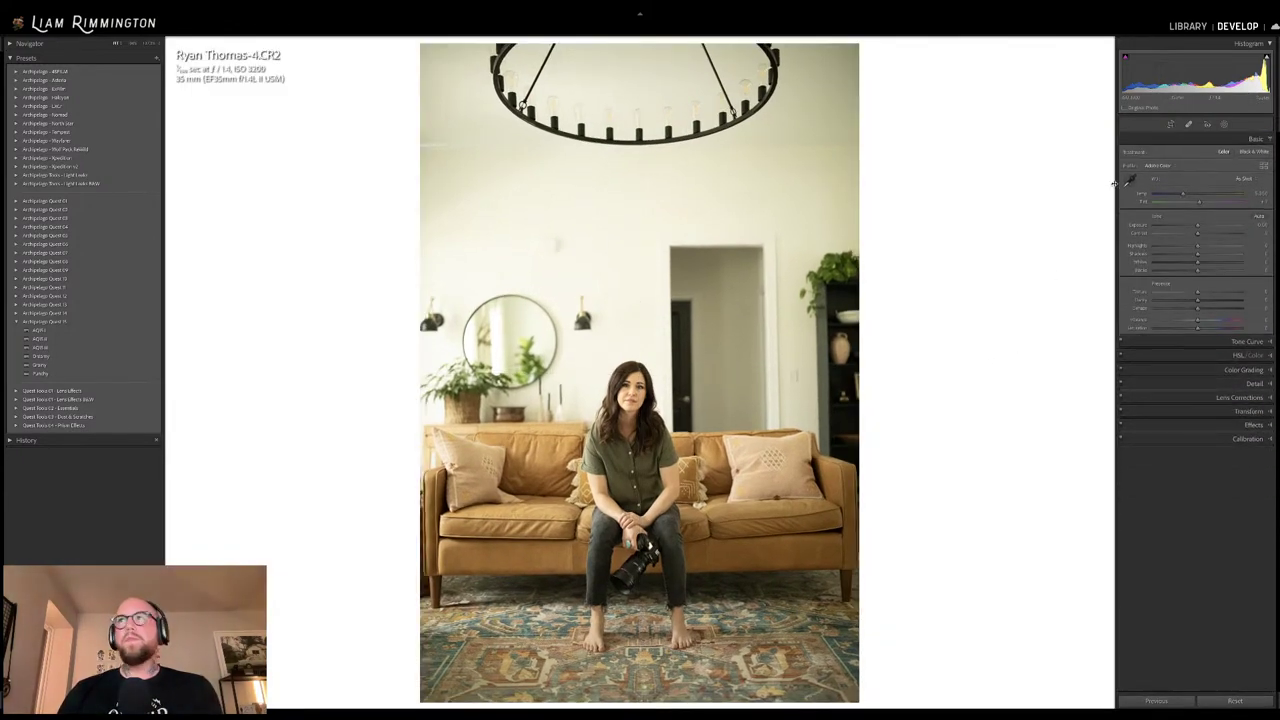
Correct the sofa photo's white balance by sampling a neutral area near the shelf, then fine-tune its temperature and tint
left_click(1130, 181)
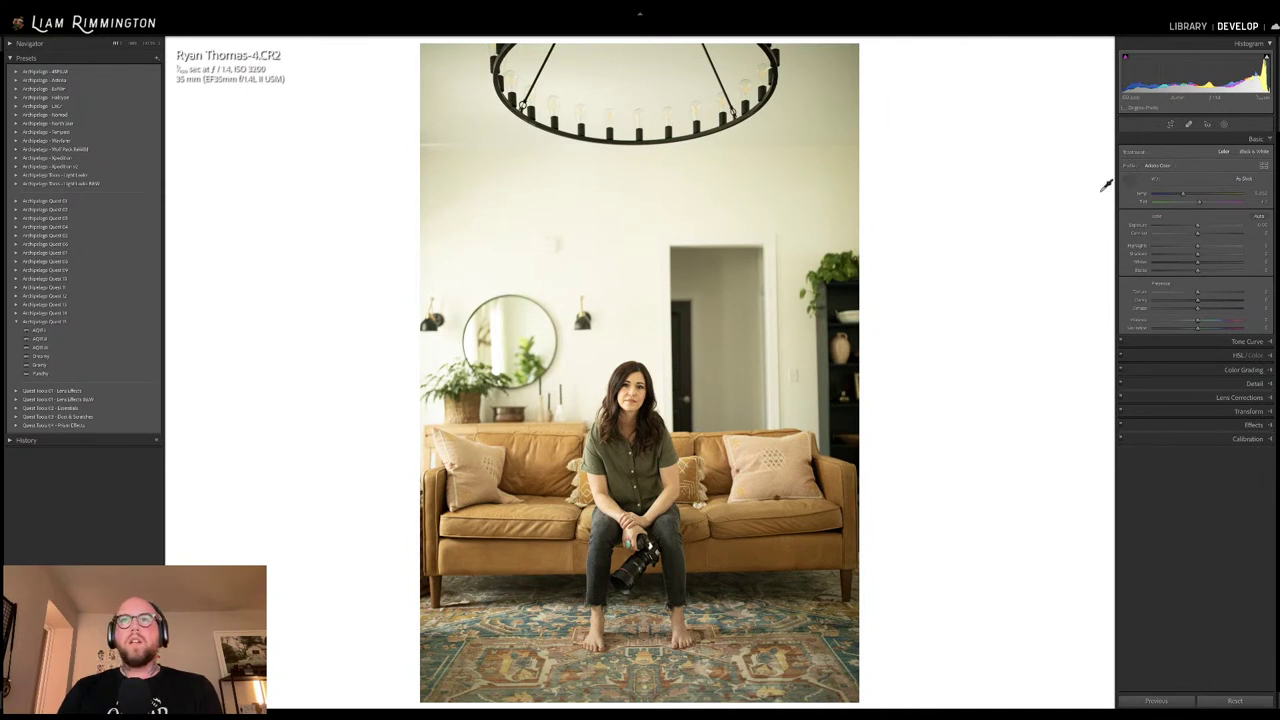
left_click(820, 378)
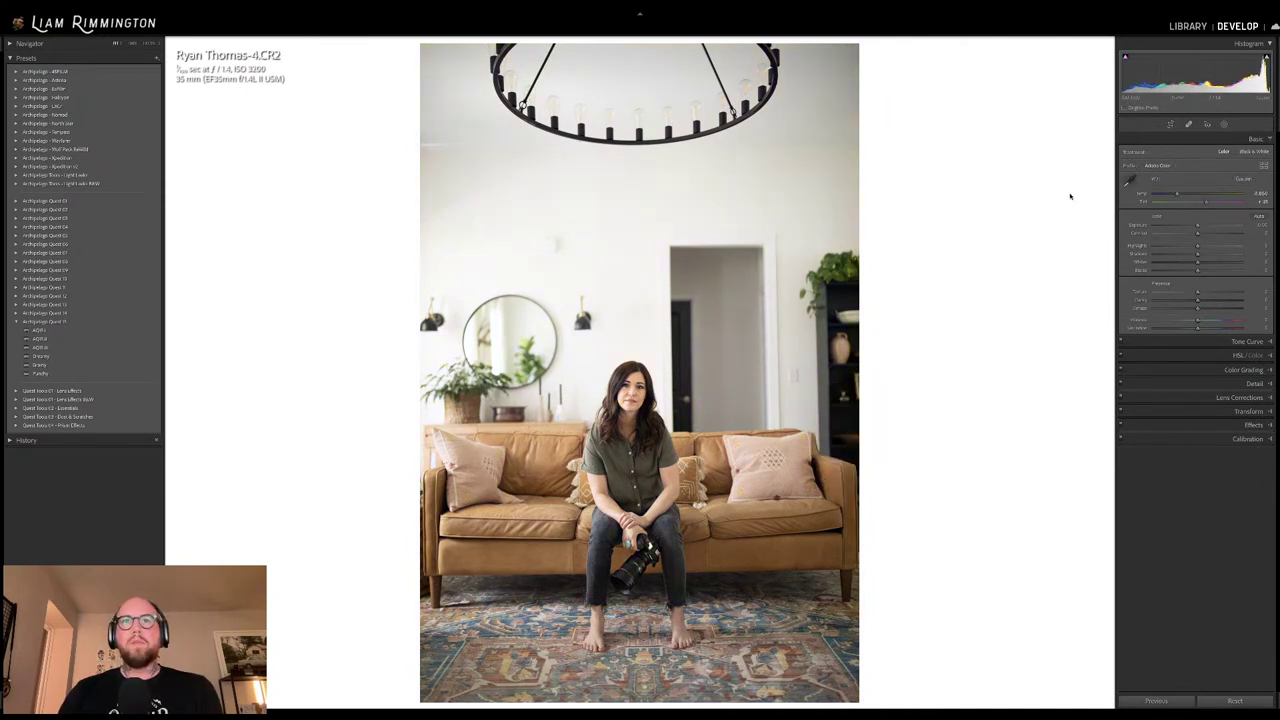
left_click_drag(1180, 192, 1182, 195)
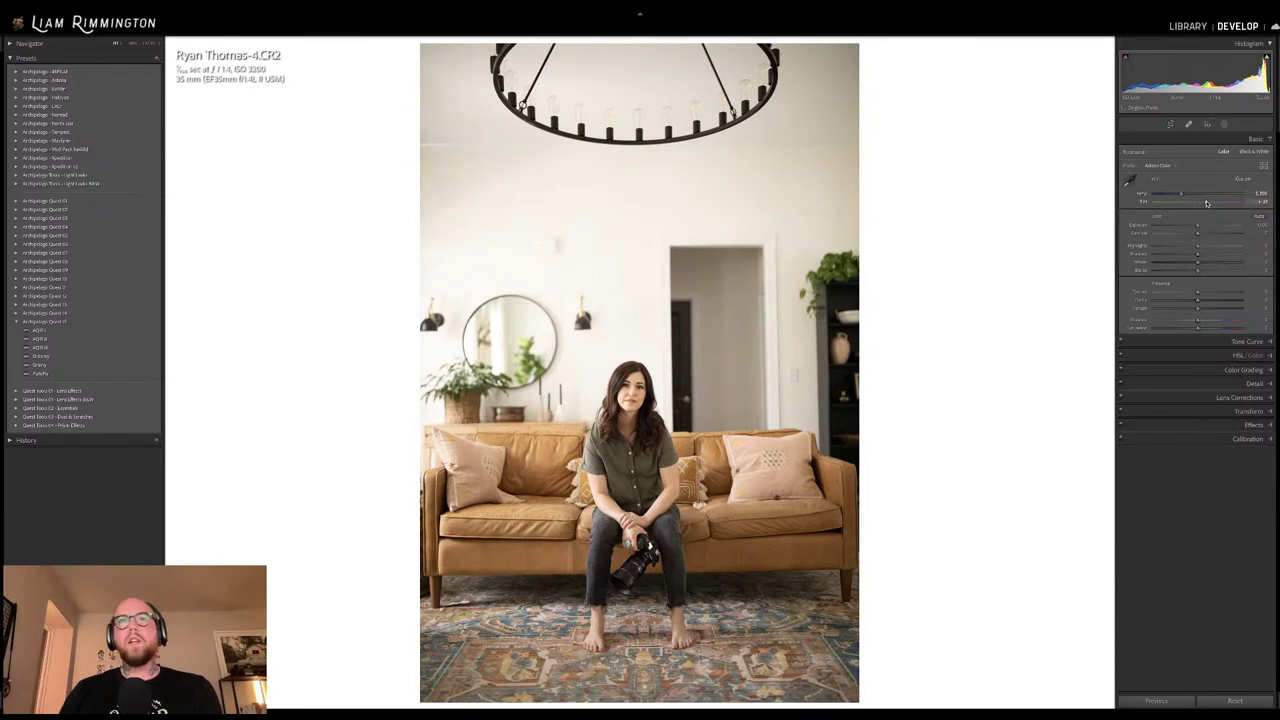
left_click_drag(1204, 203, 1206, 204)
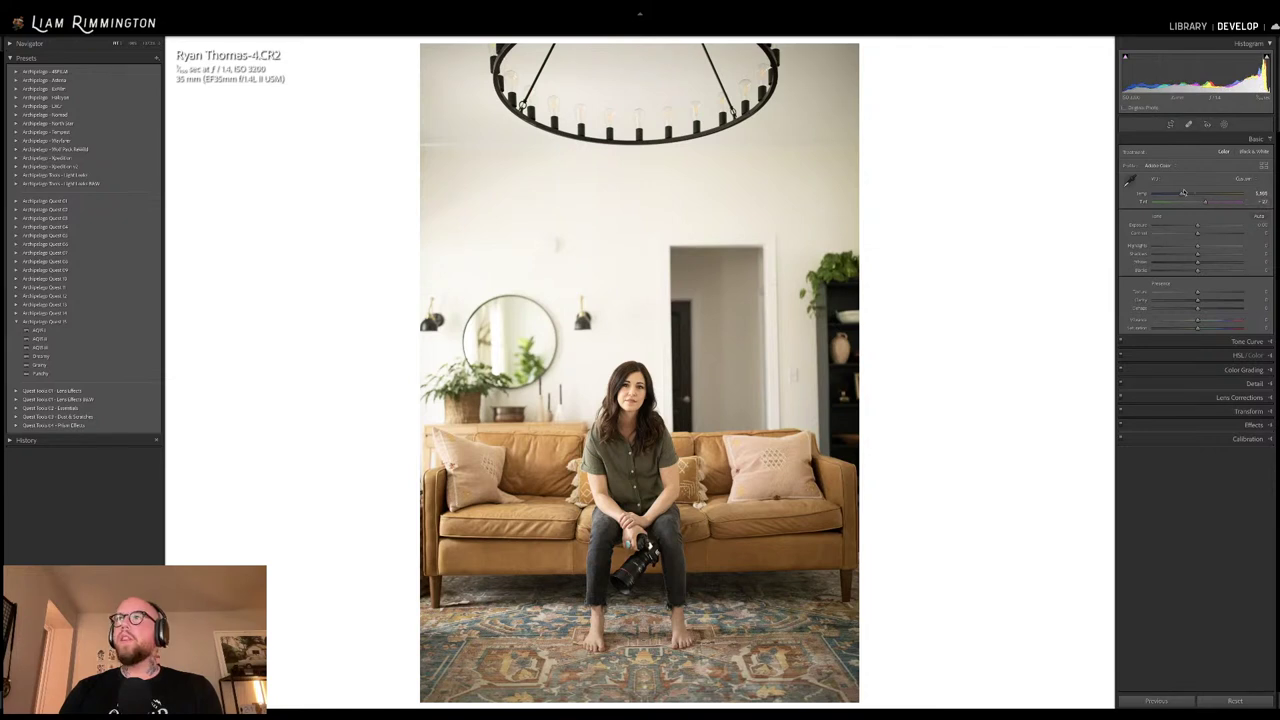
left_click_drag(1181, 195, 1180, 195)
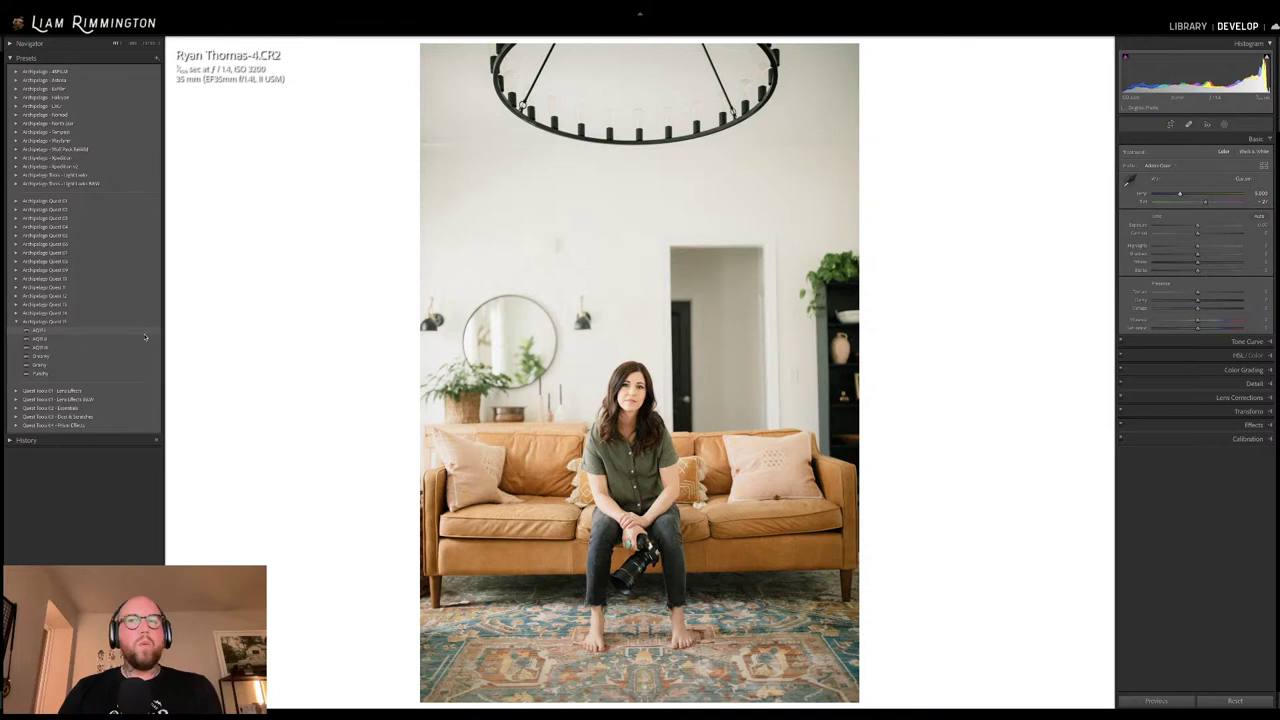
Apply the first Archipelago Quest 15 preset to the sofa photo, with profile amount about 35 and exposure about -0.24
left_click(145, 333)
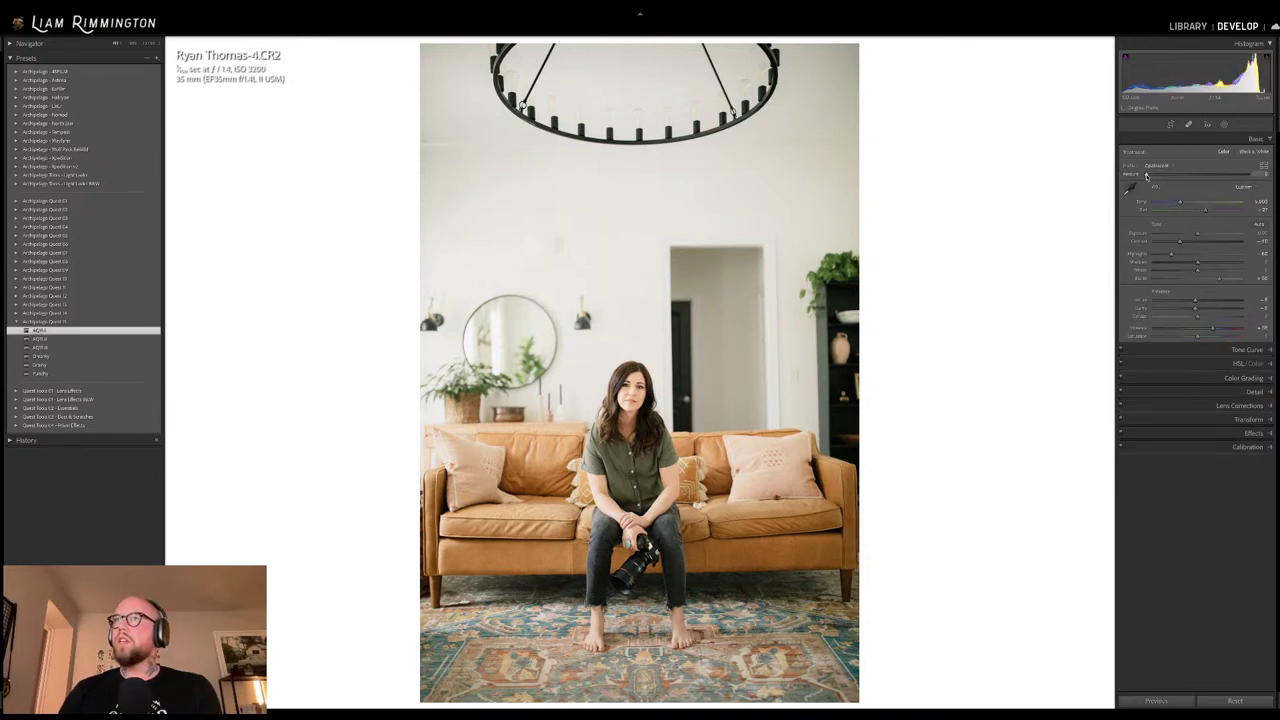
mouse_move(1146, 175)
left_mouse_down()
mouse_move(1182, 176)
mouse_move(1165, 177)
left_mouse_up()
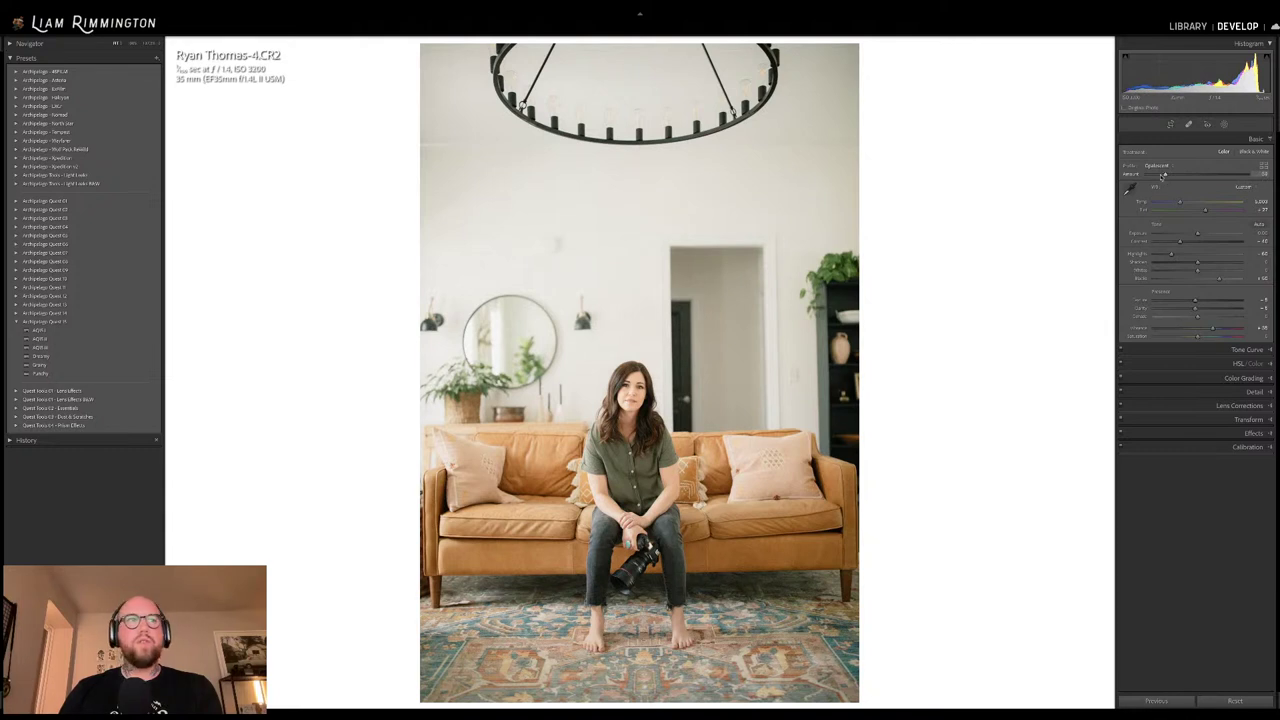
left_click_drag(1192, 76, 1187, 76)
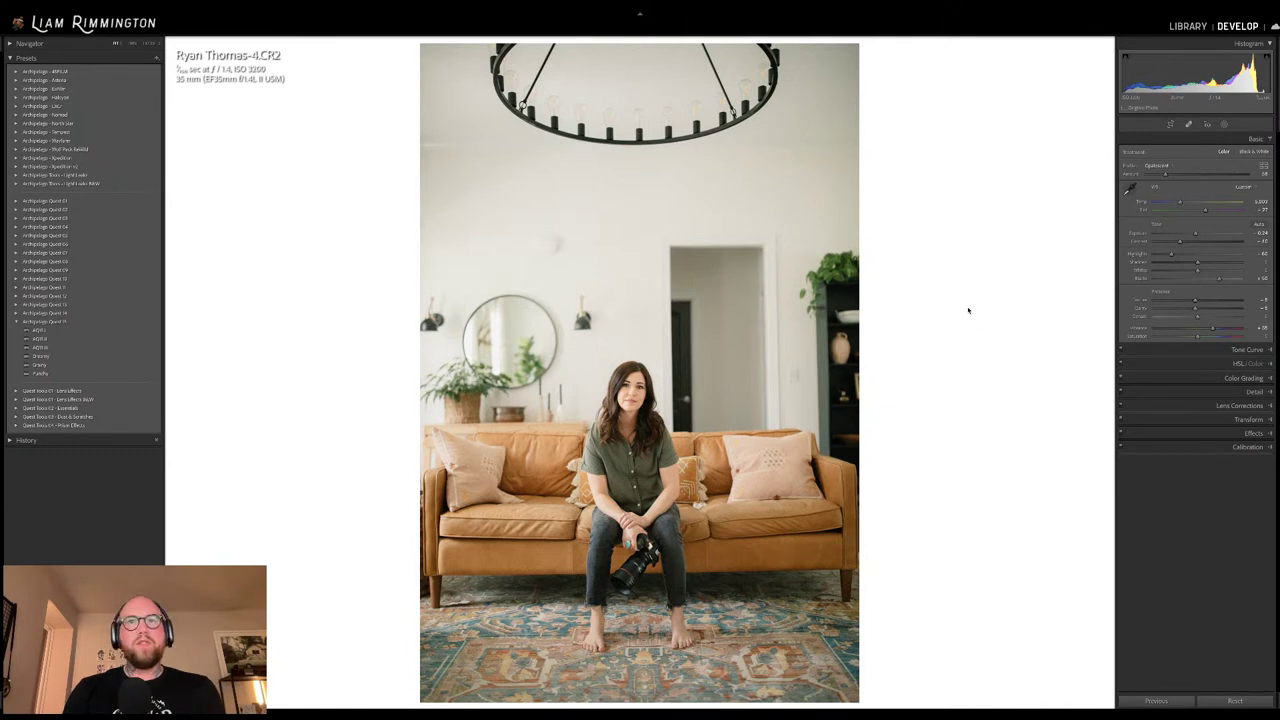
Compare the sofa photo with its original, then examine the woman and rug up close in a side-by-side before and after view
key("backslash")
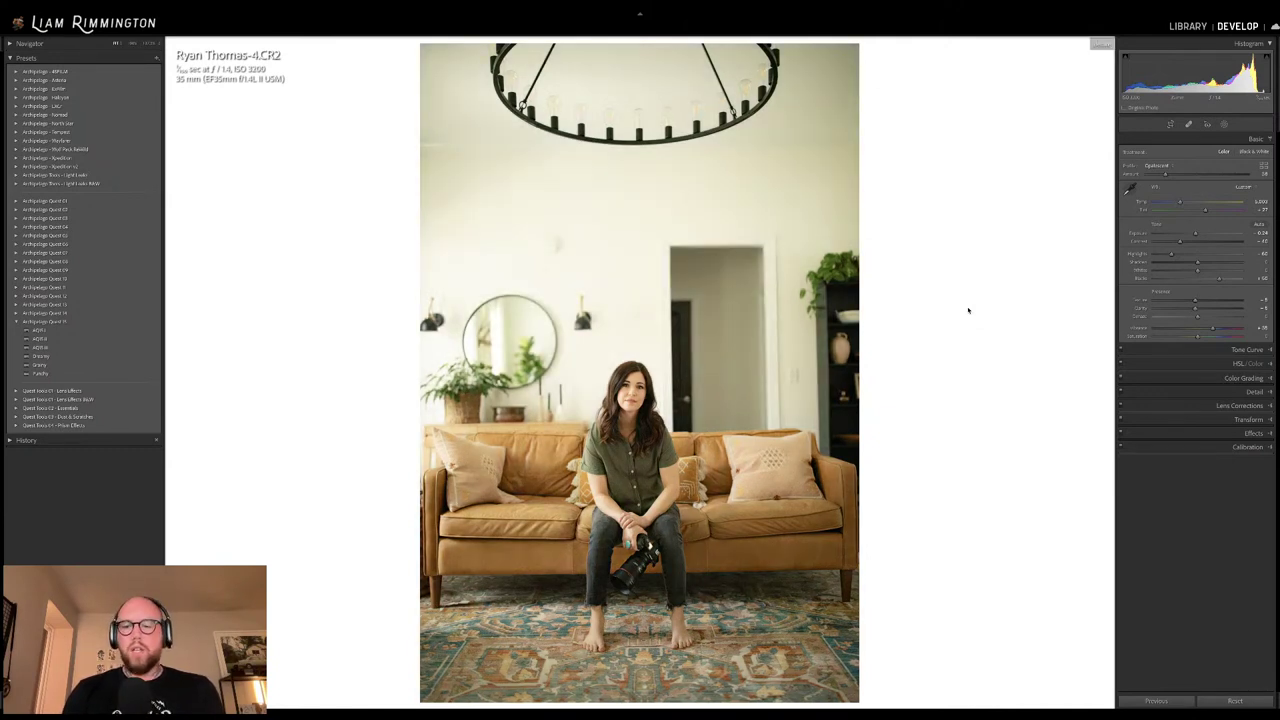
key("backslash")
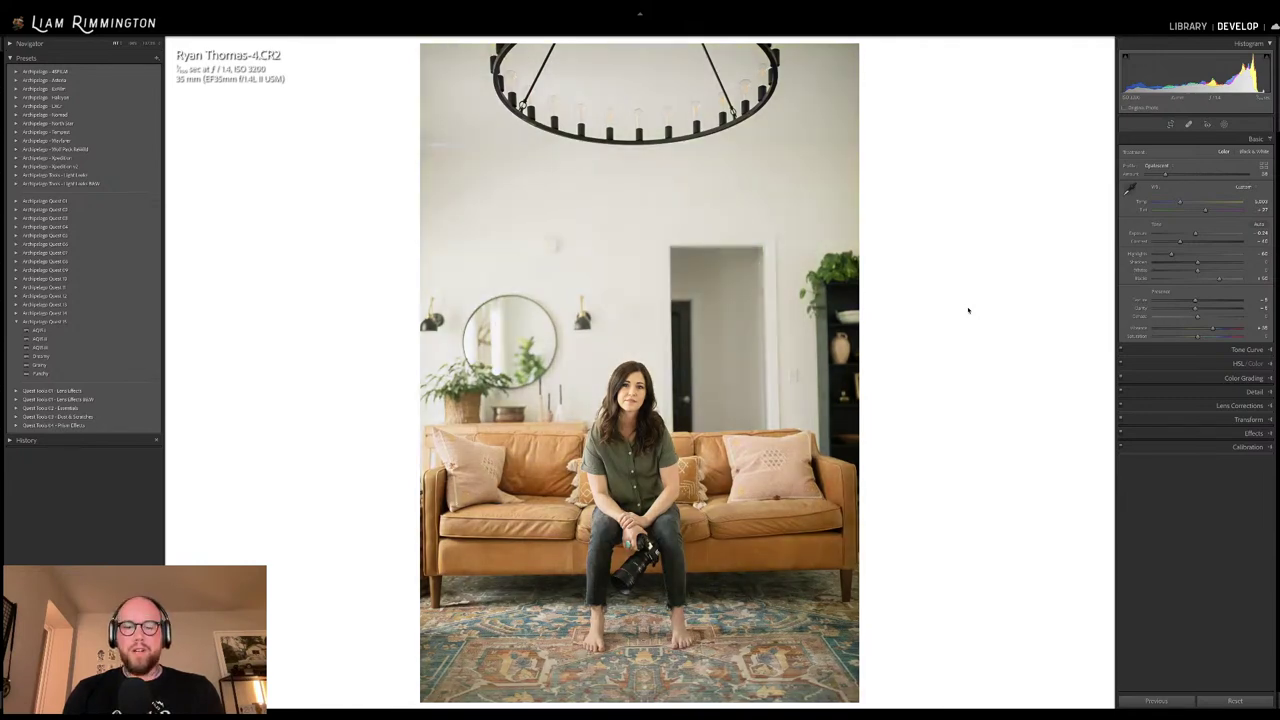
key("y")
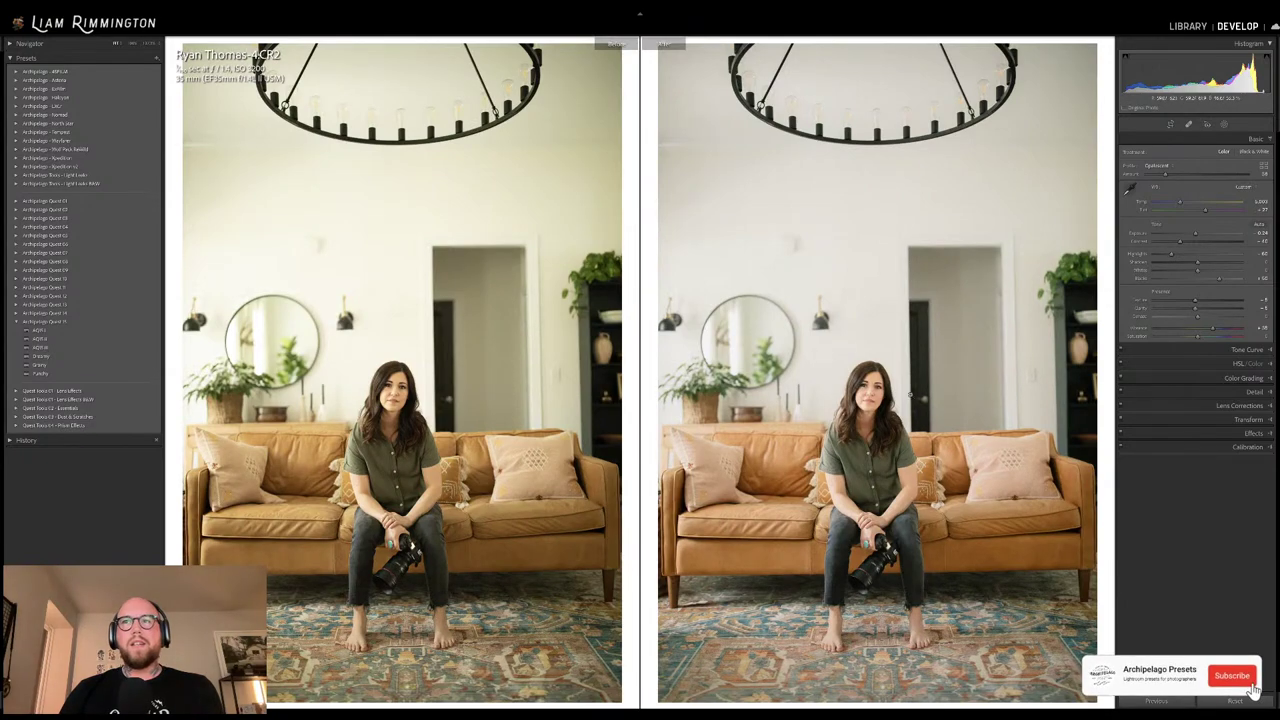
left_click(860, 414)
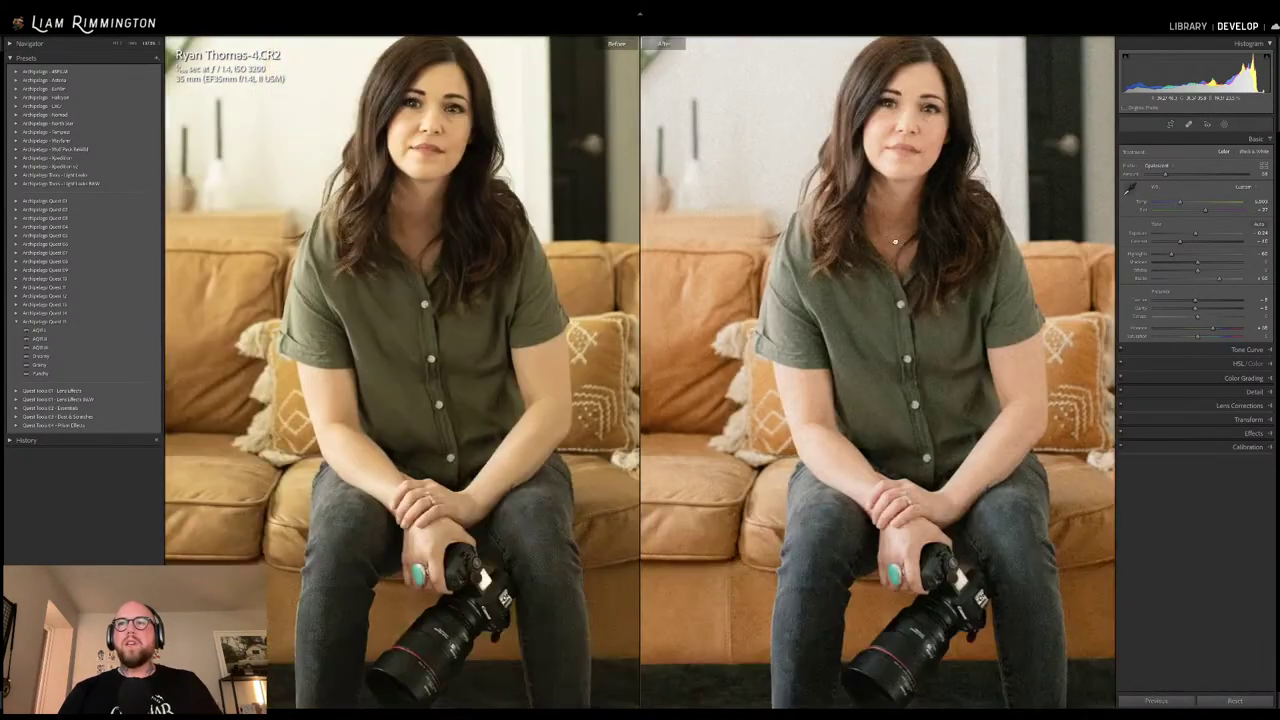
left_click_drag(895, 241, 891, 277)
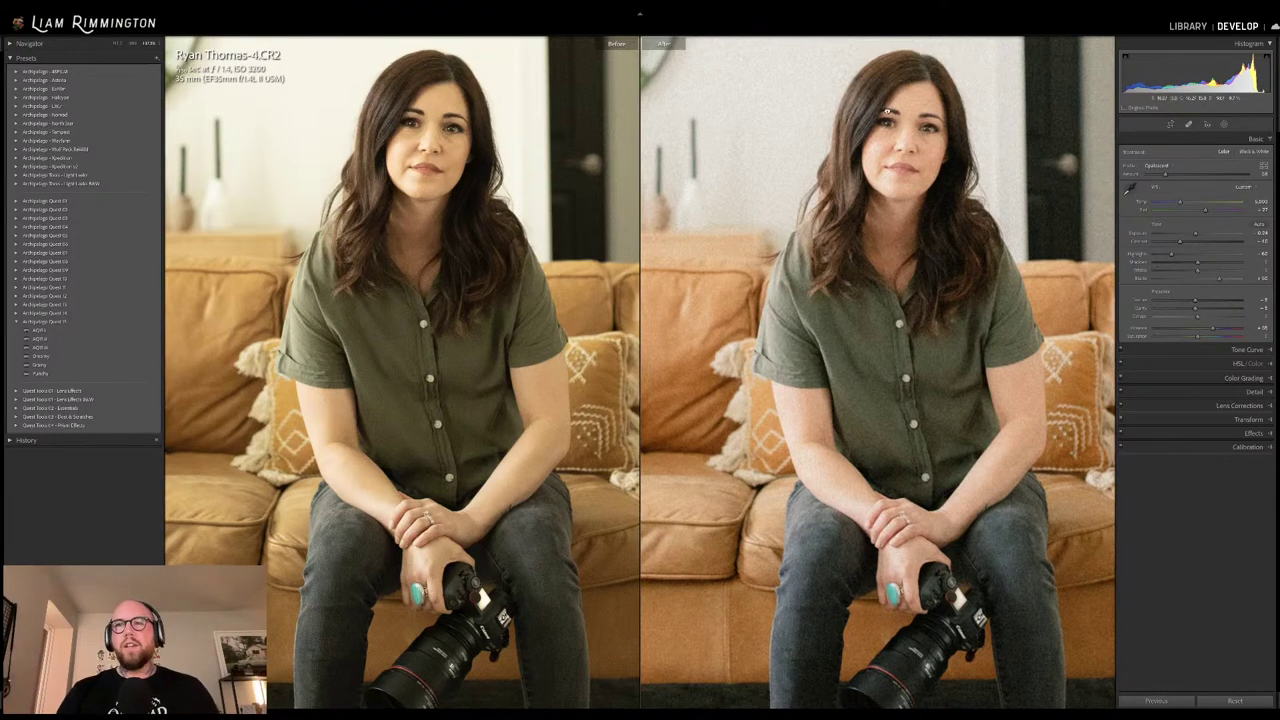
scroll(886, 115, "down", 5)
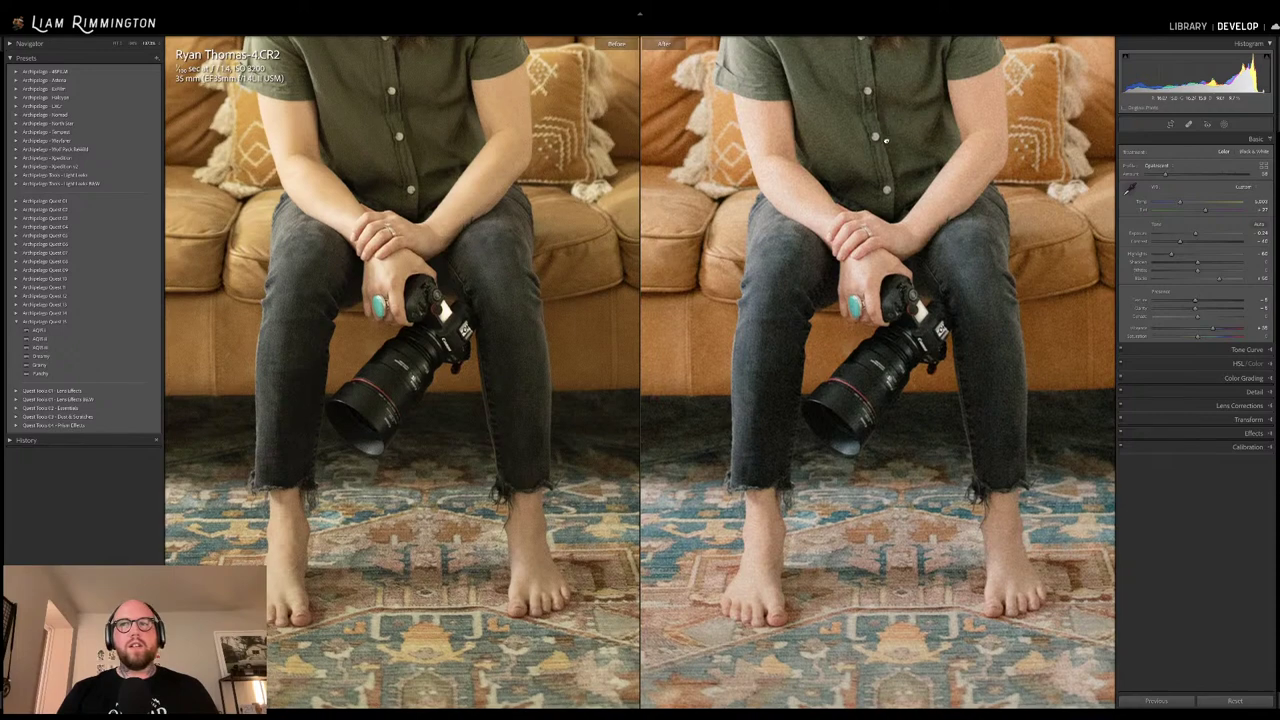
Finish examining the sofa photo's camera and rug against the original, view the whole image, and return to the photo grid
scroll(886, 135, "up", 2)
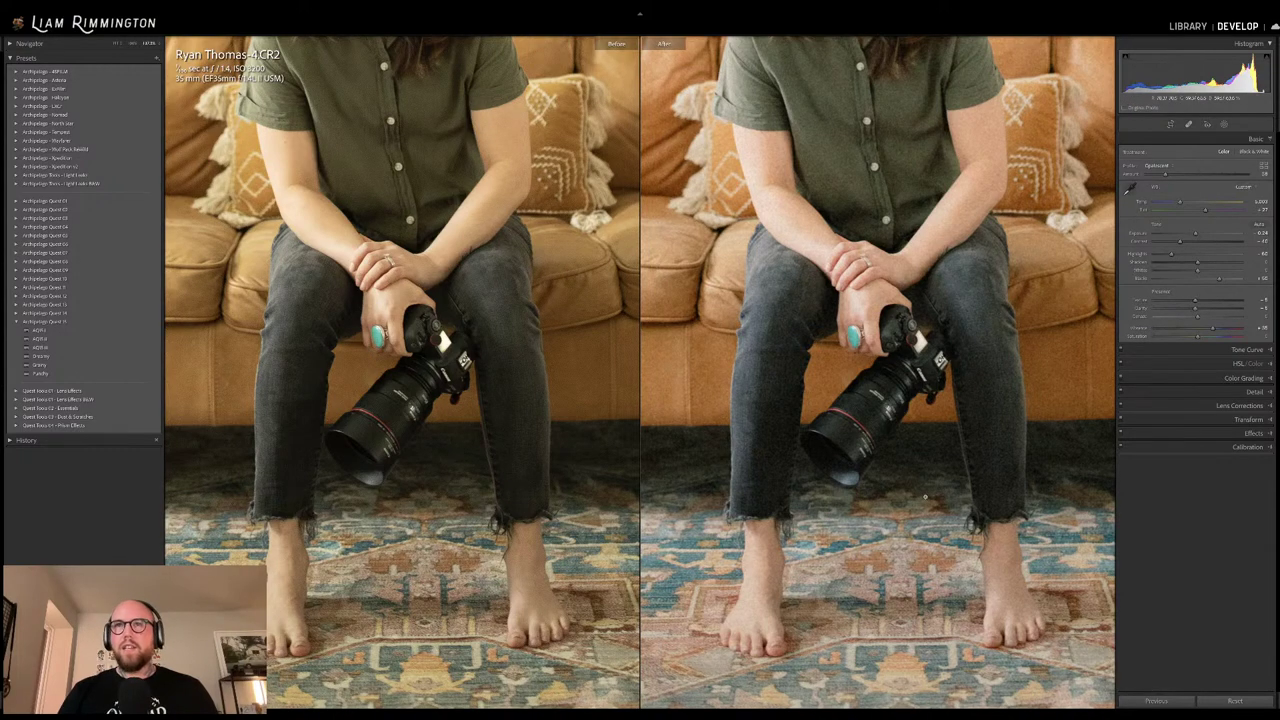
left_click(943, 352)
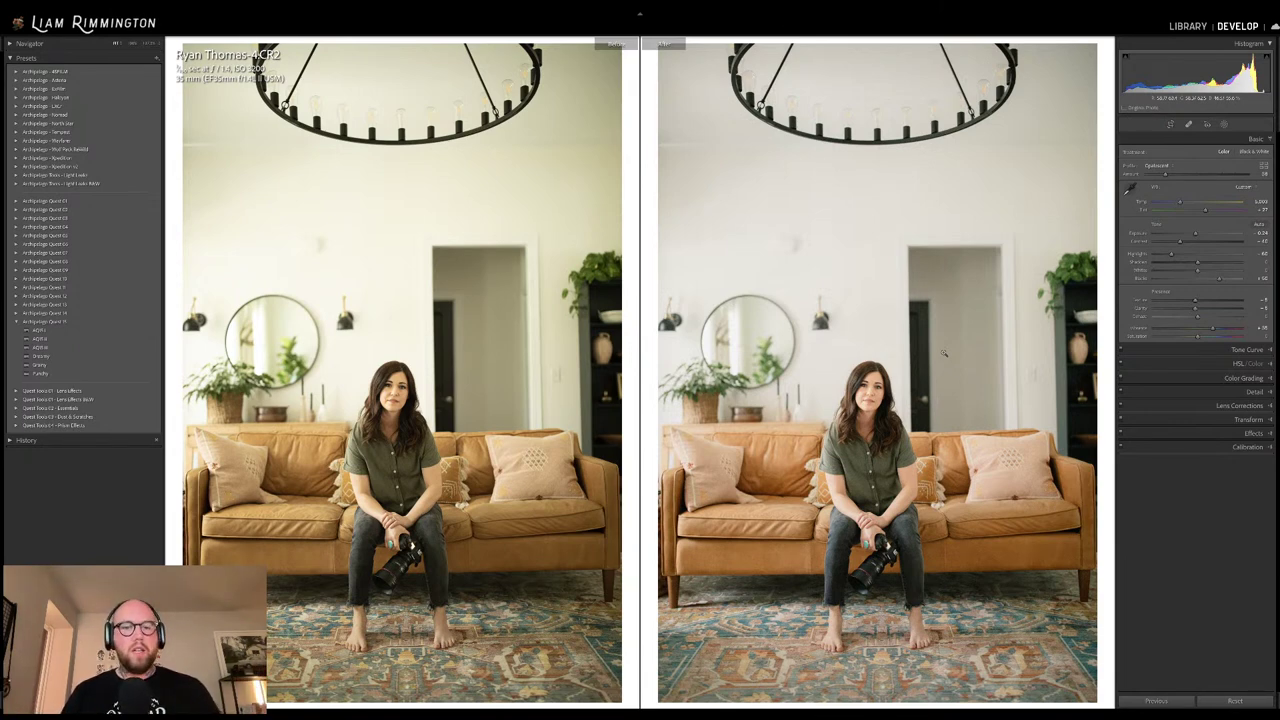
key("g")
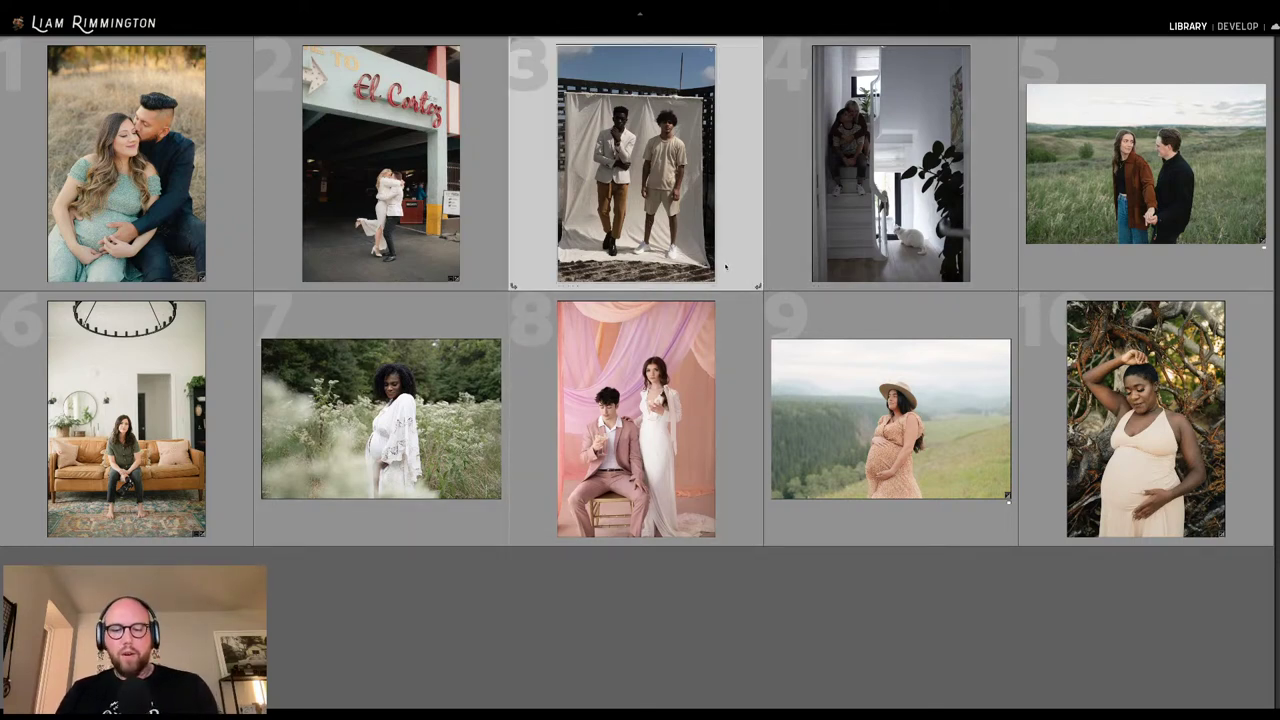
Open the third photo, the two men before the fabric backdrop, and raise its exposure to about +1.30 with a slightly warmer temperature
key("d")
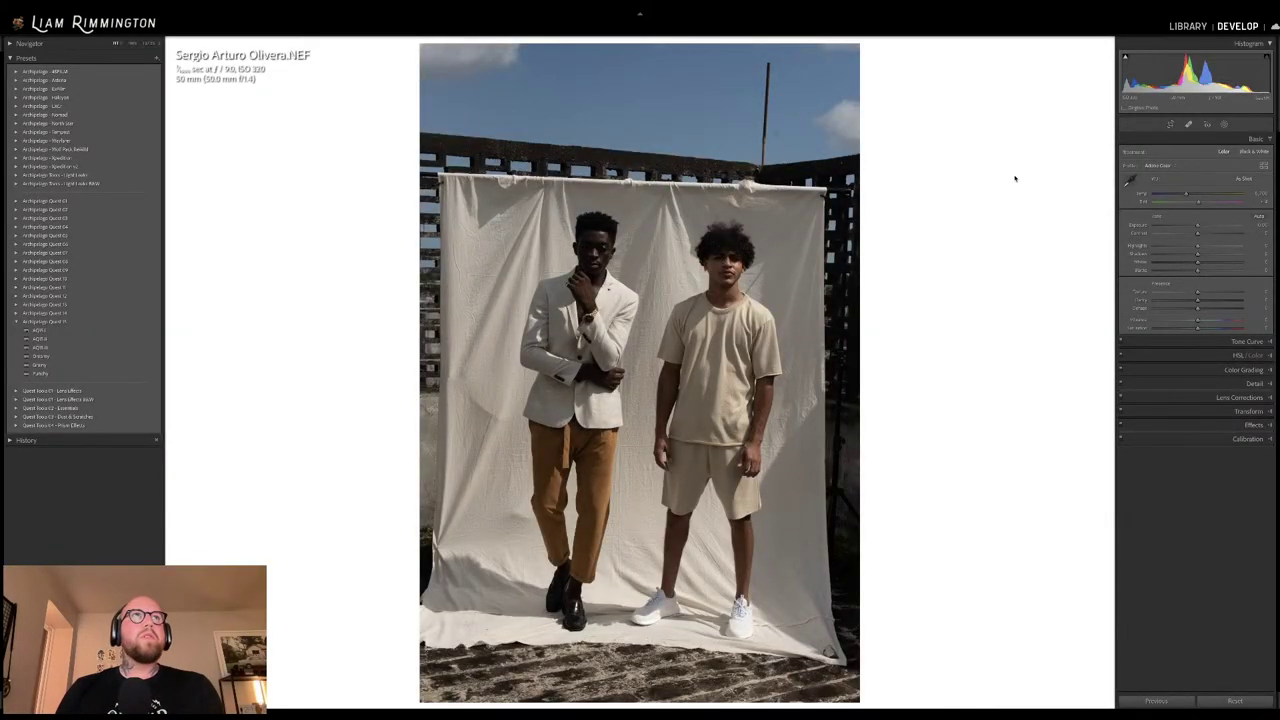
left_click_drag(1200, 70, 1220, 70)
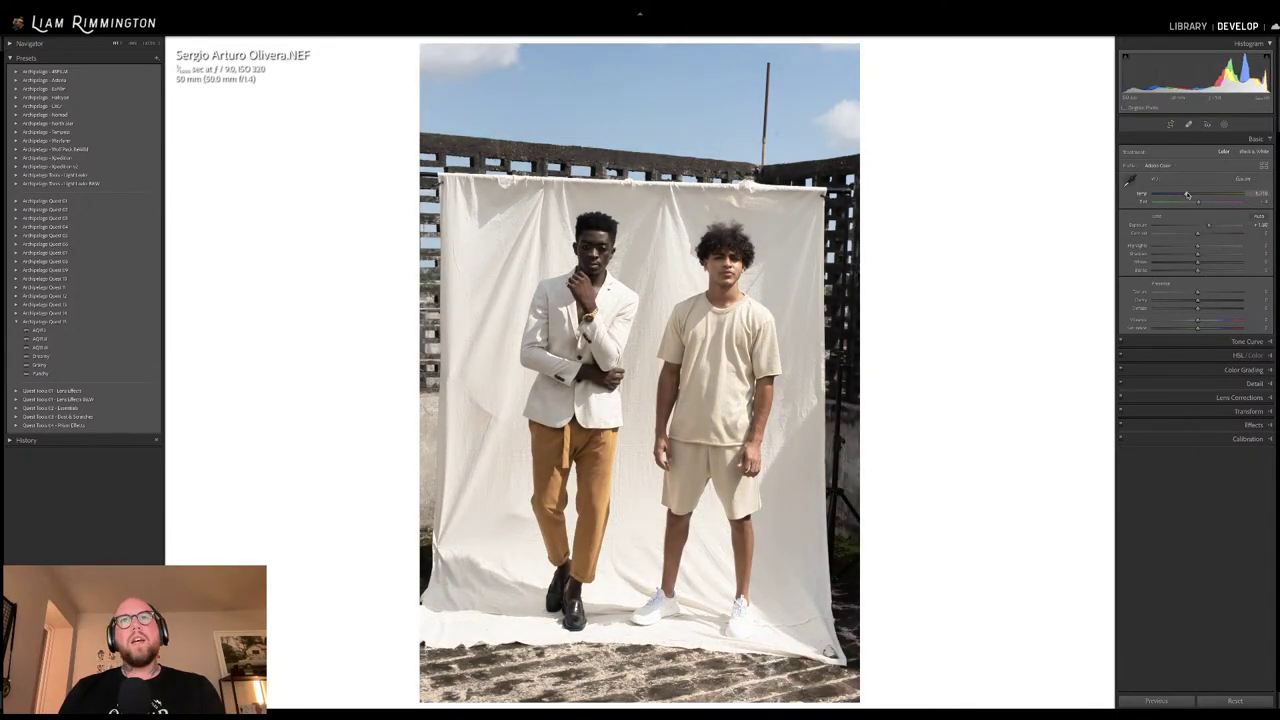
left_click_drag(1186, 194, 1190, 194)
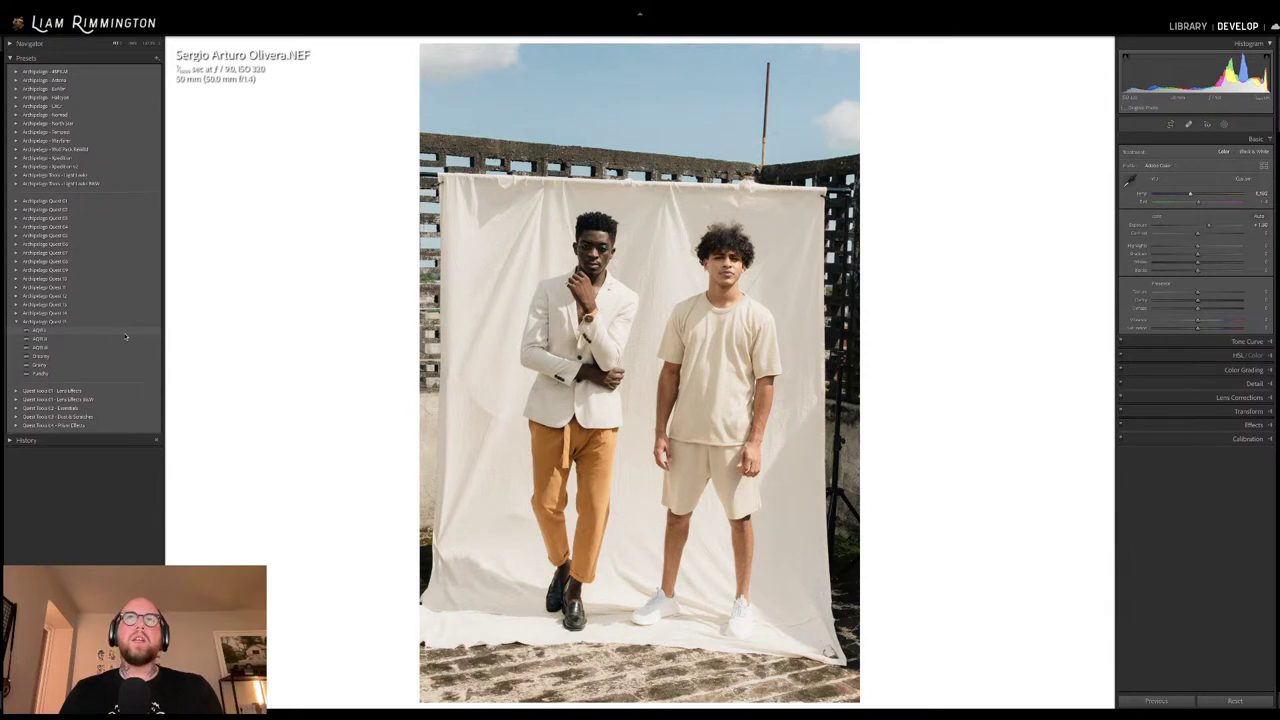
Apply the first Archipelago Quest 15 preset to the backdrop photo, with profile amount about 48 and exposure about +1.40
left_click(125, 333)
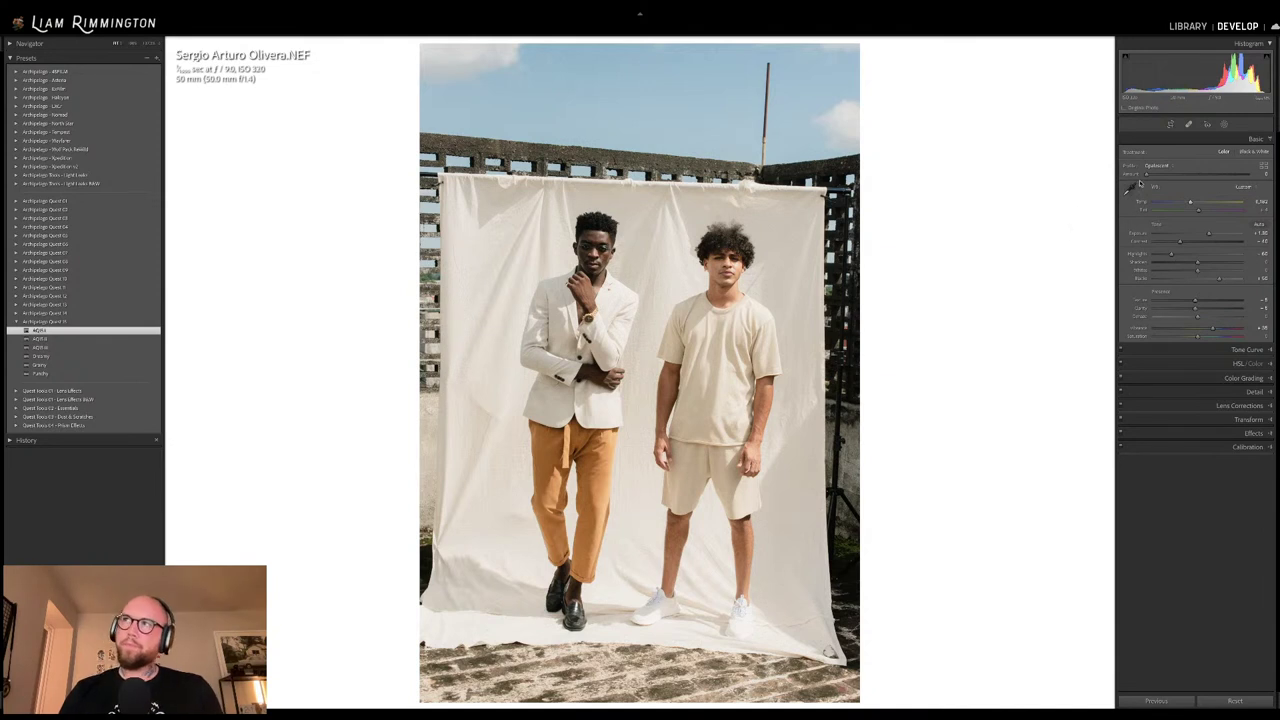
mouse_move(1147, 175)
left_mouse_down()
mouse_move(1189, 176)
mouse_move(1172, 177)
left_mouse_up()
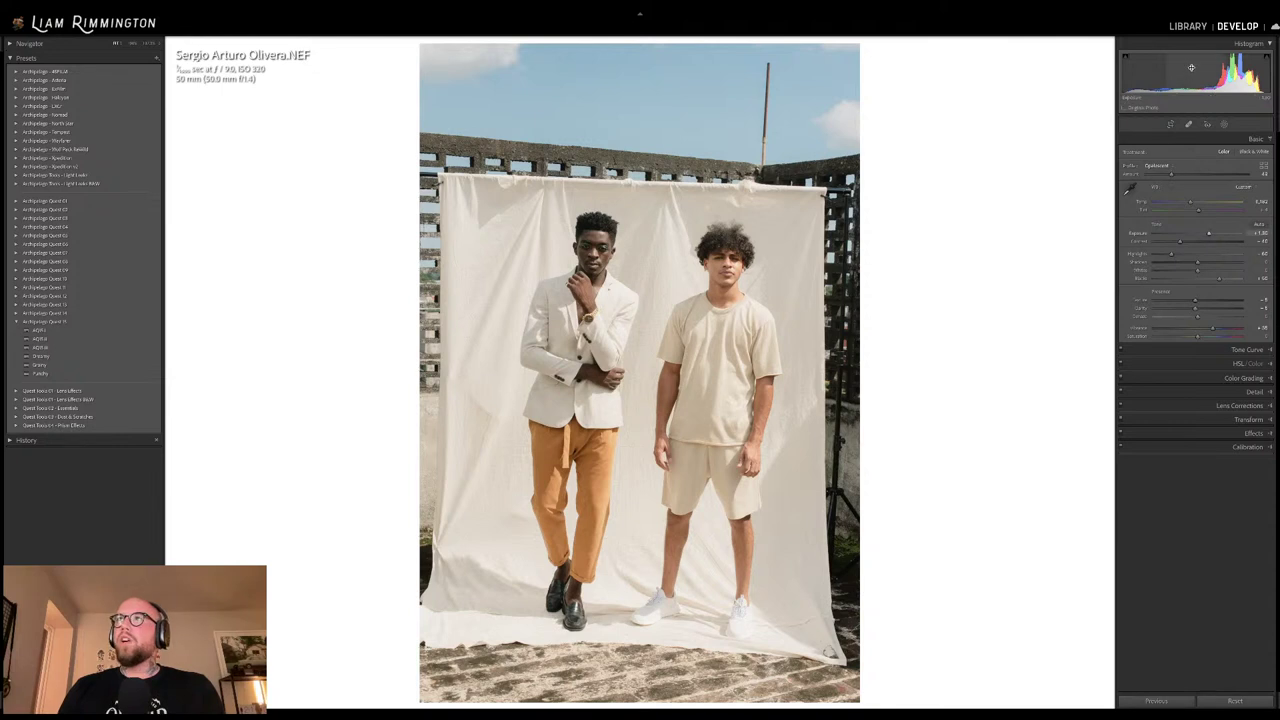
left_click_drag(1209, 233, 1209, 233)
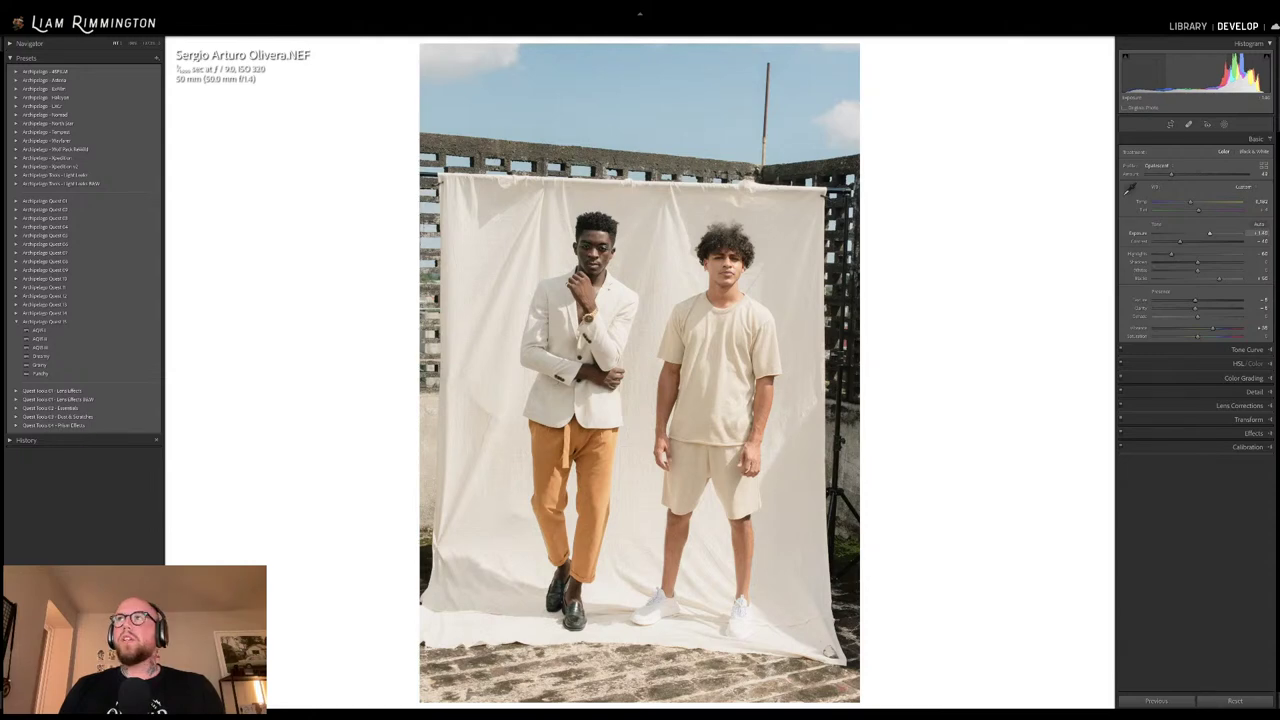
left_click_drag(1209, 233, 1209, 233)
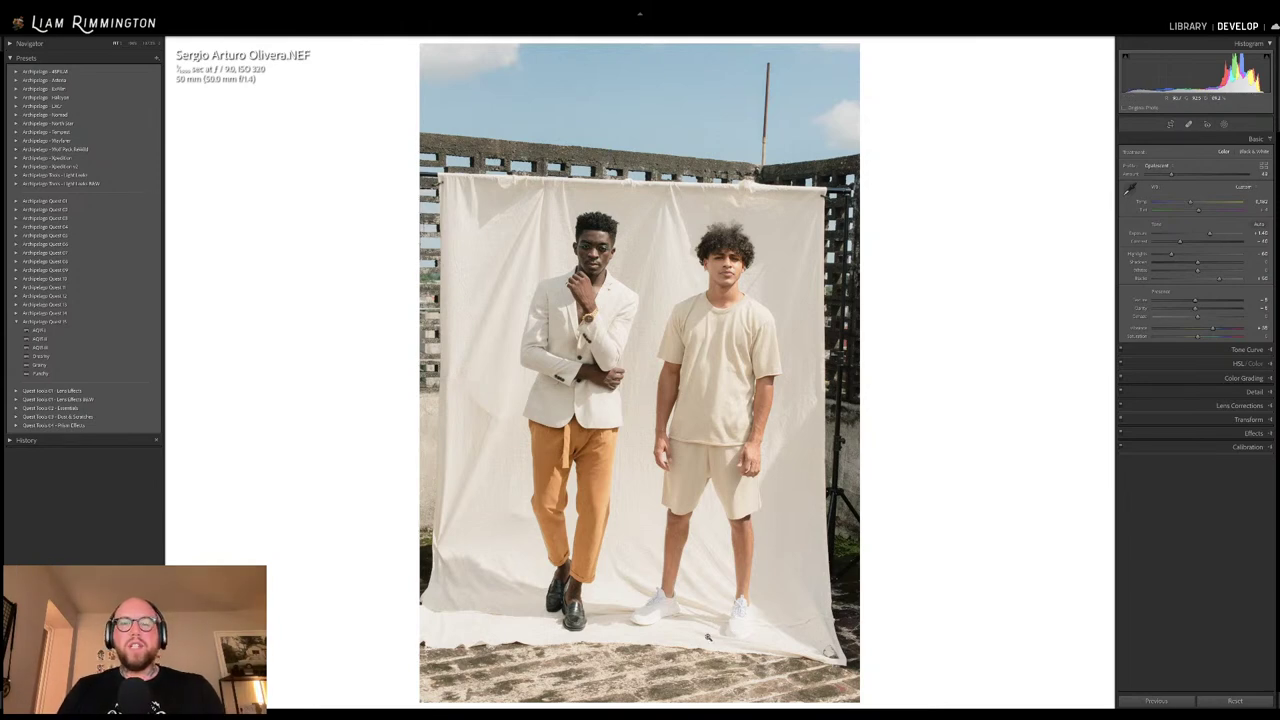
Compare the edited backdrop photo with its original by switching between the two versions
key("backslash")
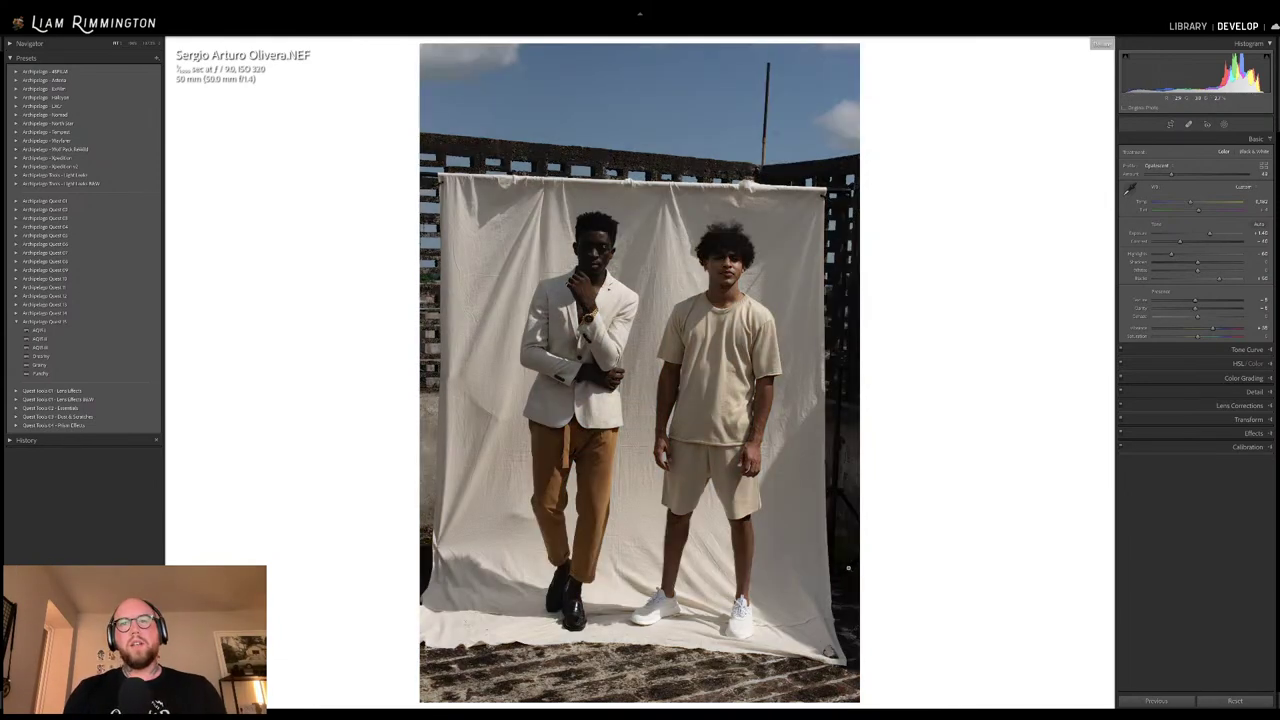
key("backslash")
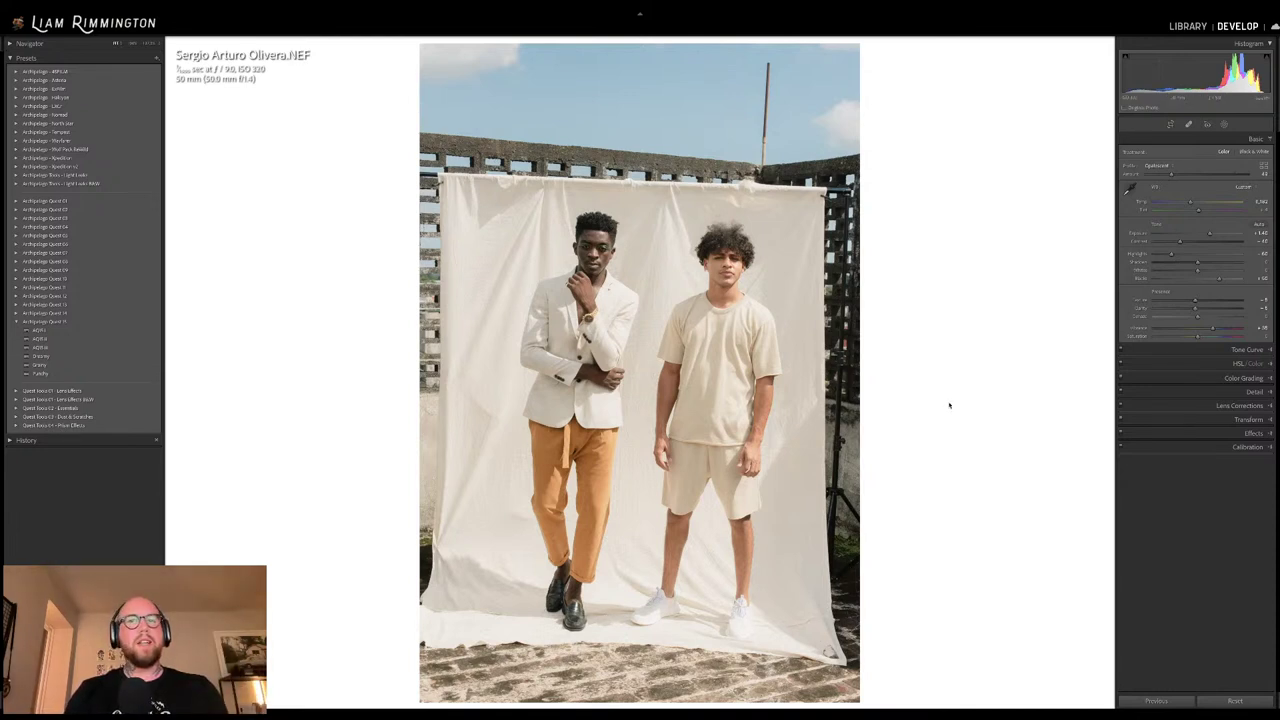
key("backslash")
key("backslash")
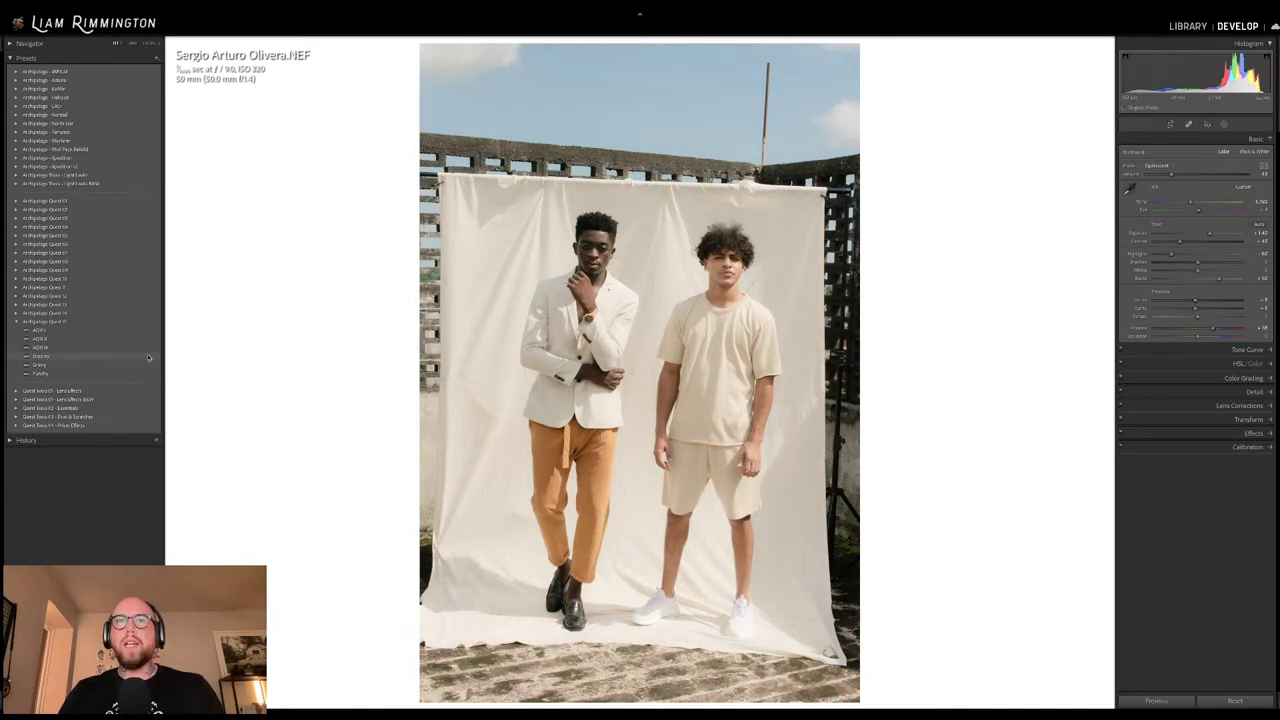
Add the Dreamy preset to the backdrop photo and straighten its crop with a small rotation
left_click(148, 357)
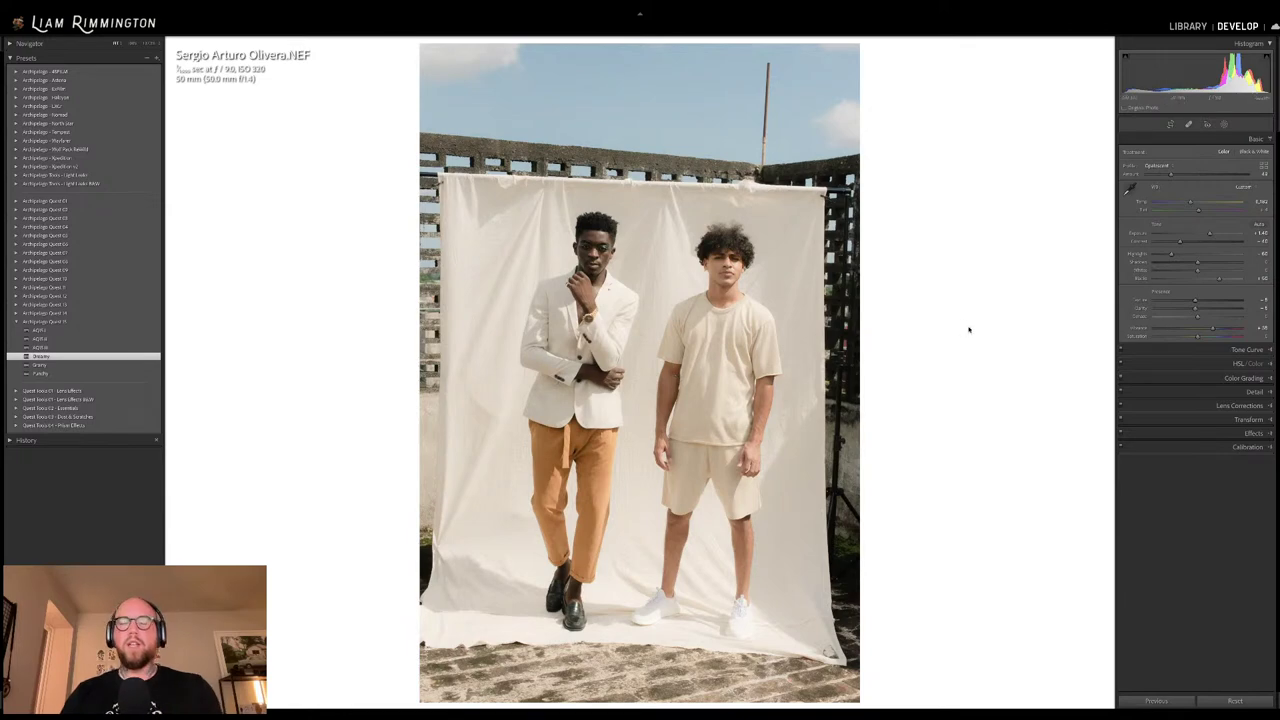
key("r")
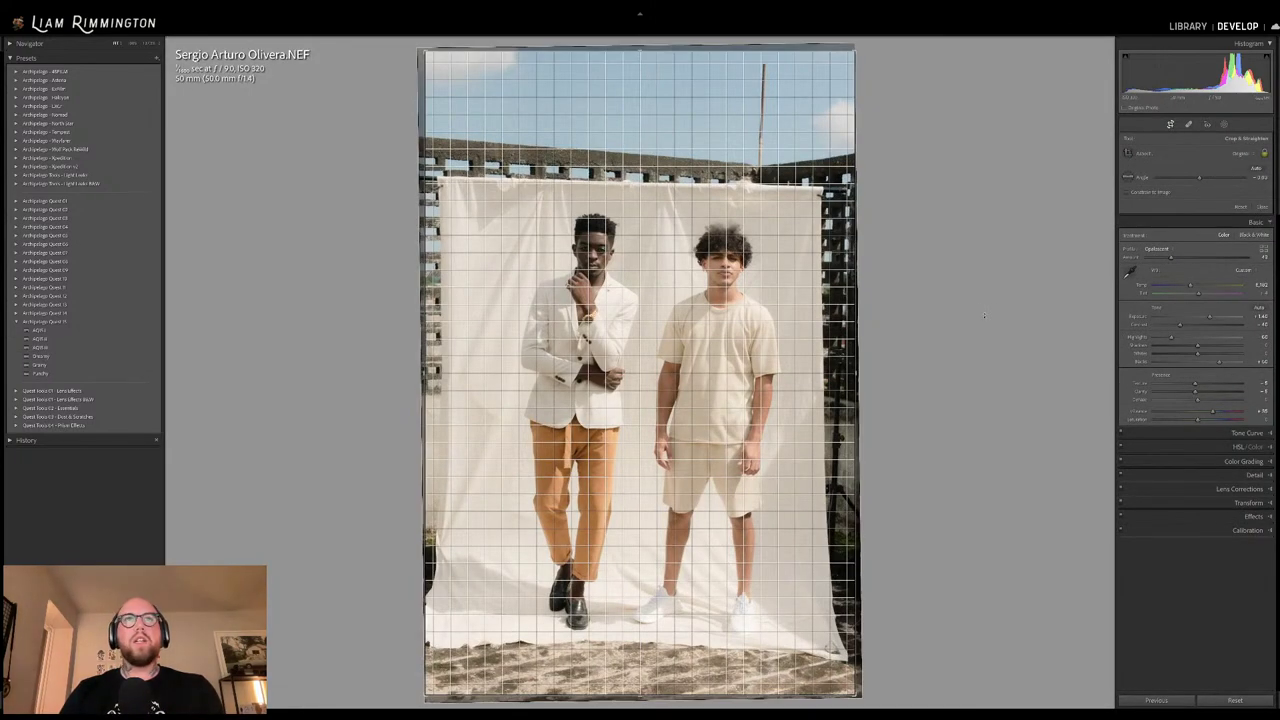
key("r")
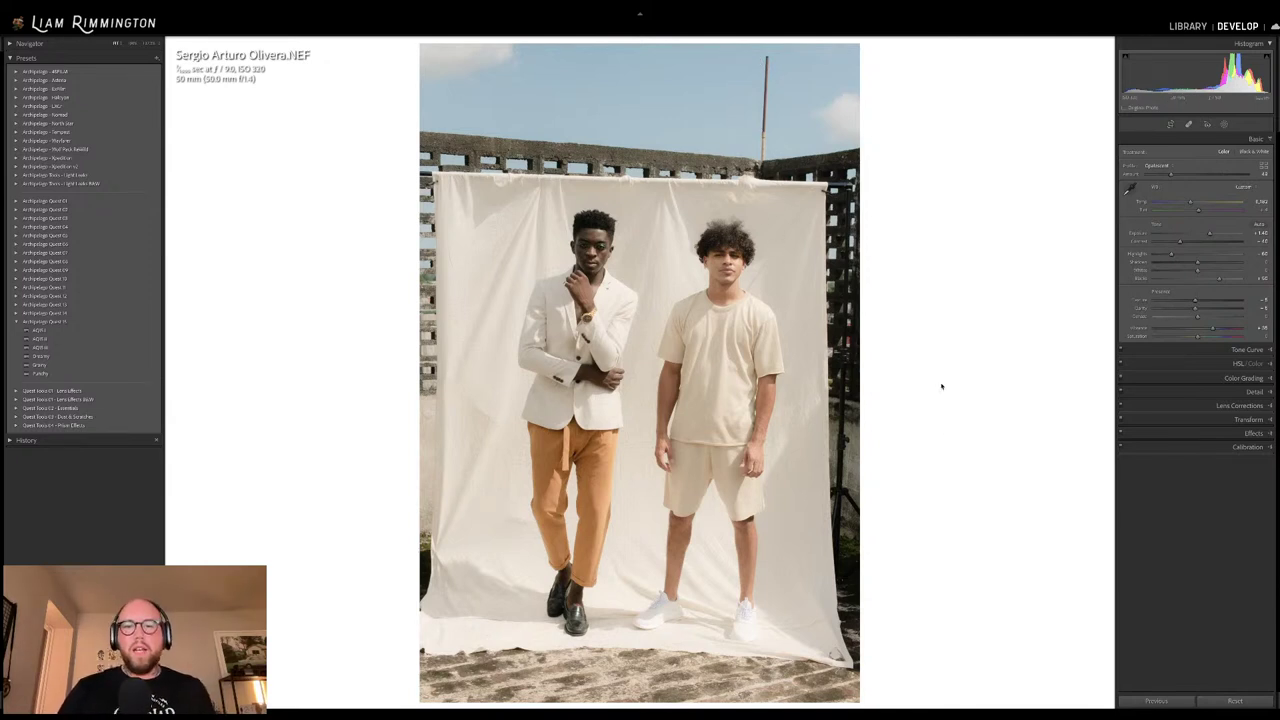
Compare the straightened backdrop photo with its original, including side by side, and inspect the mask added by the Dreamy preset
key("backslash")
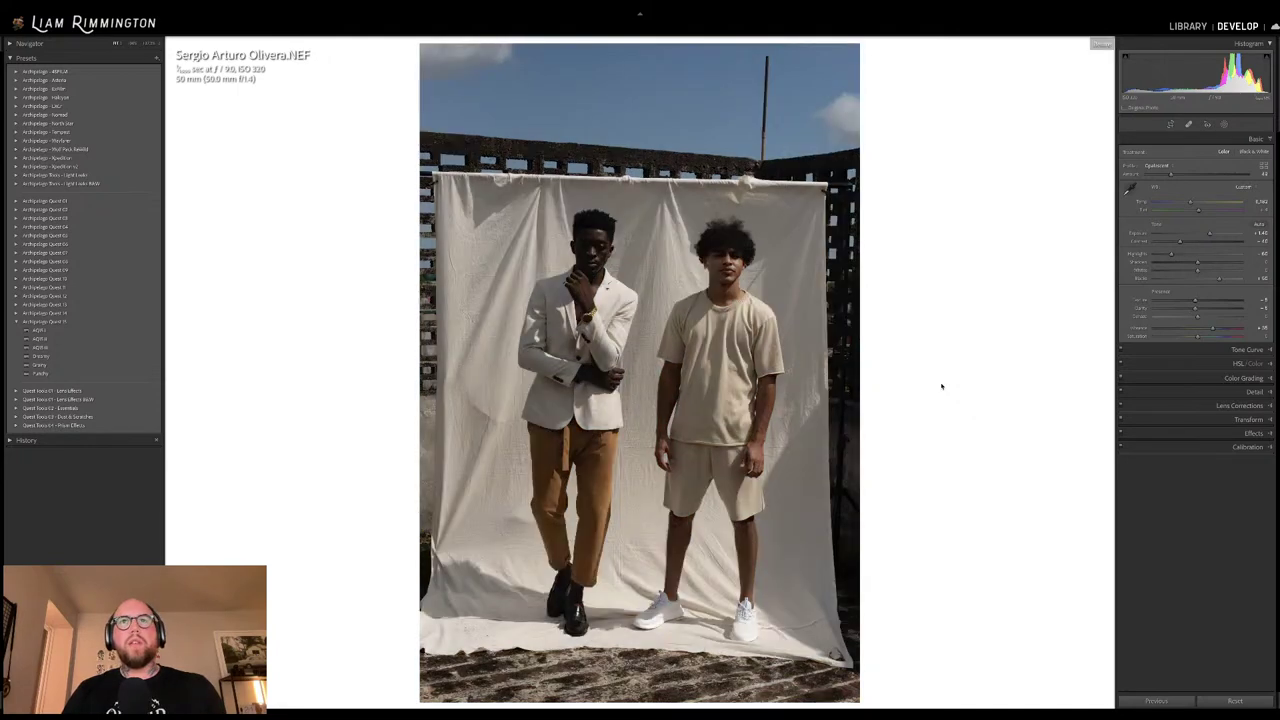
key("backslash")
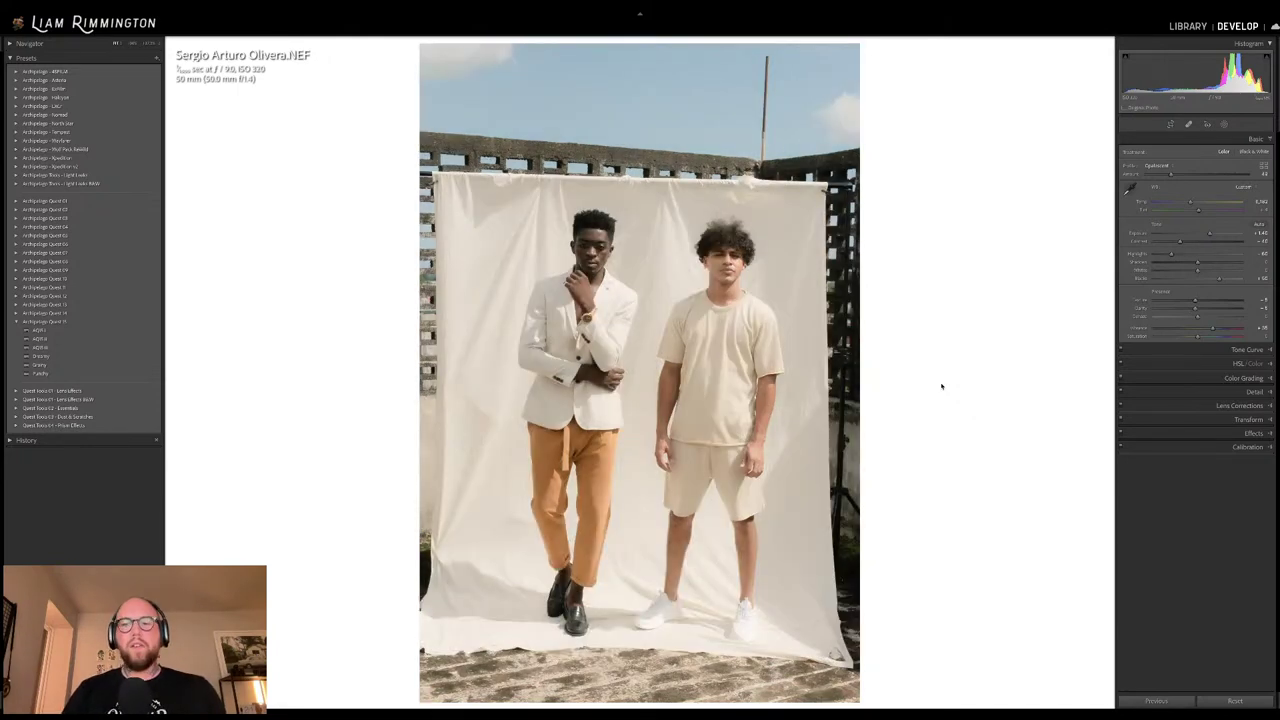
key("backslash")
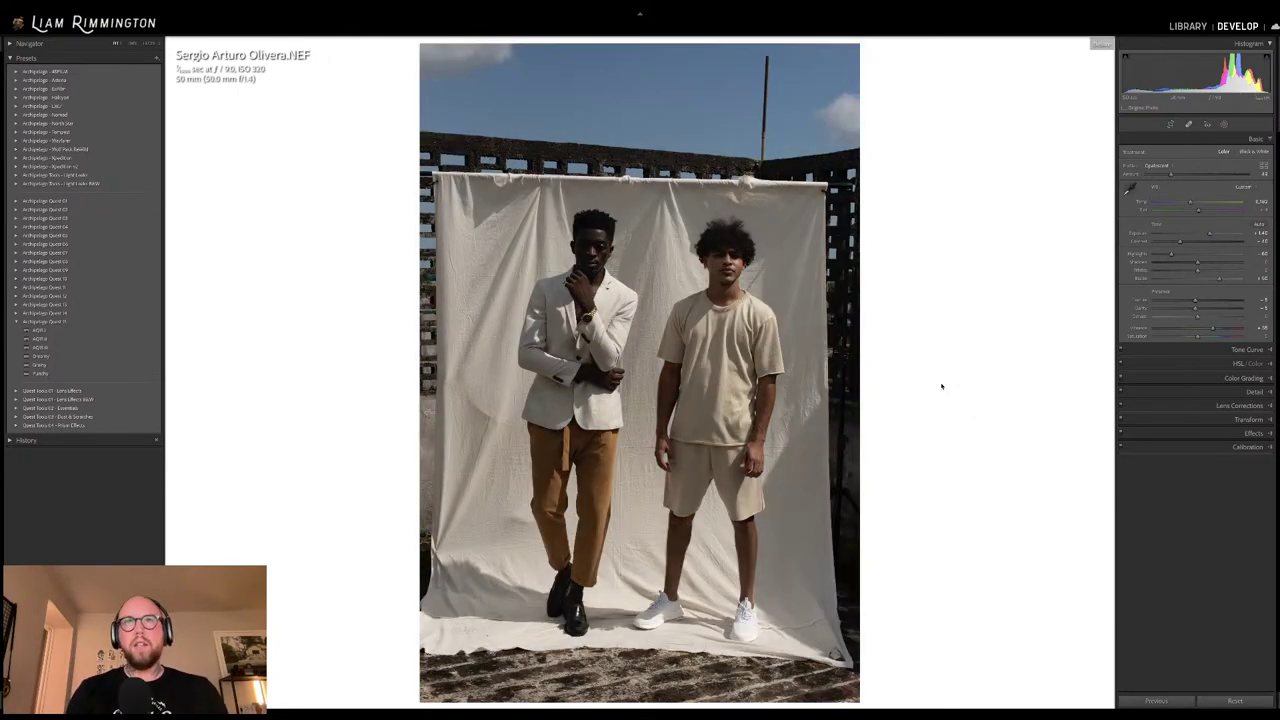
key("backslash")
key("y")
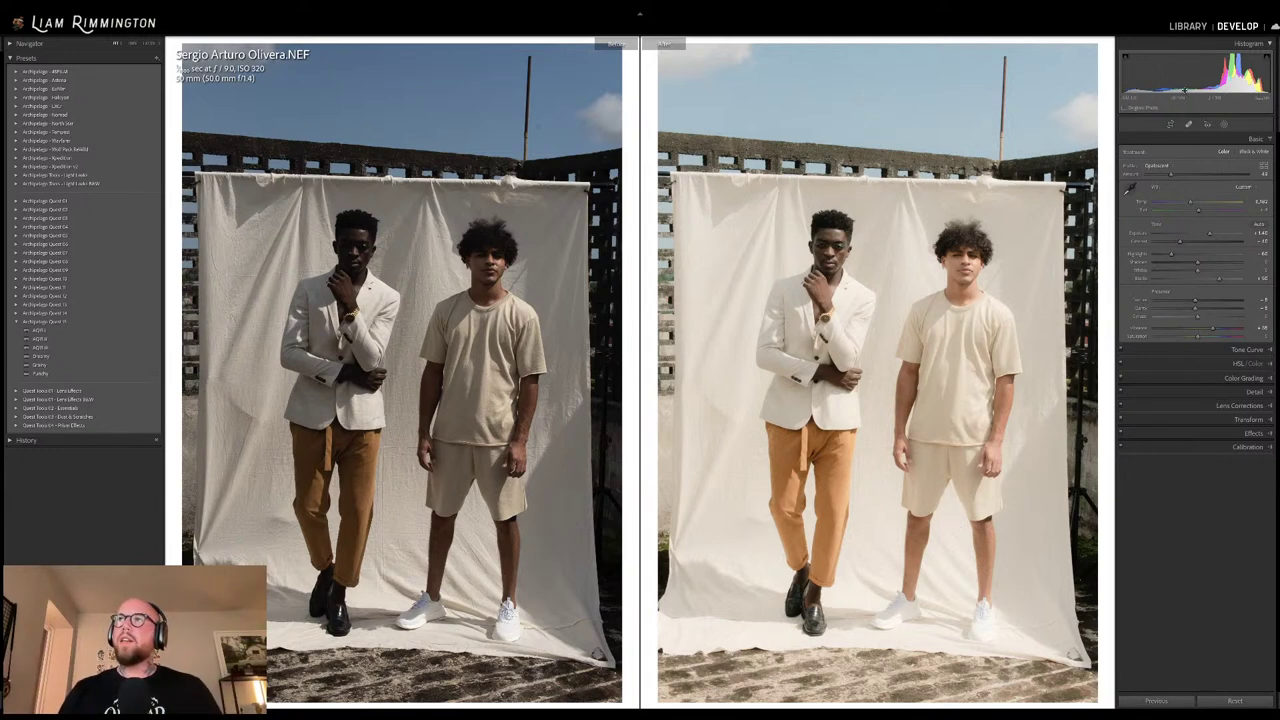
left_click(1224, 124)
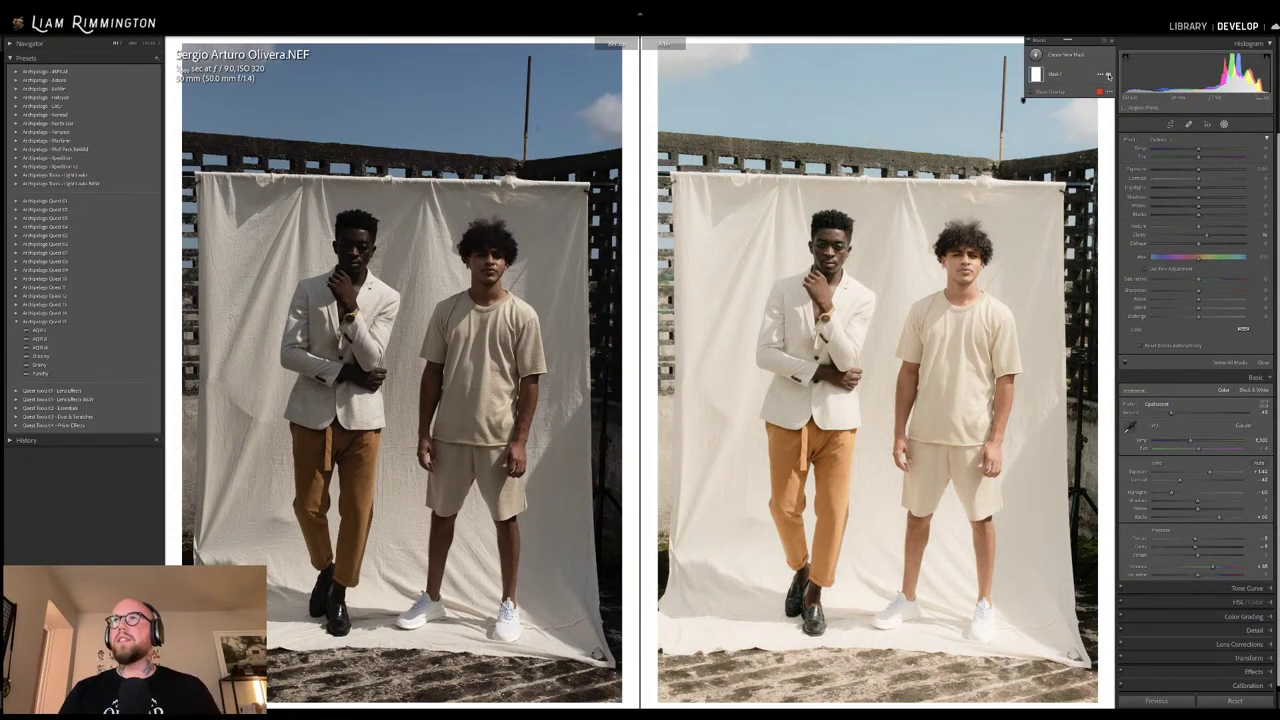
left_click(1225, 124)
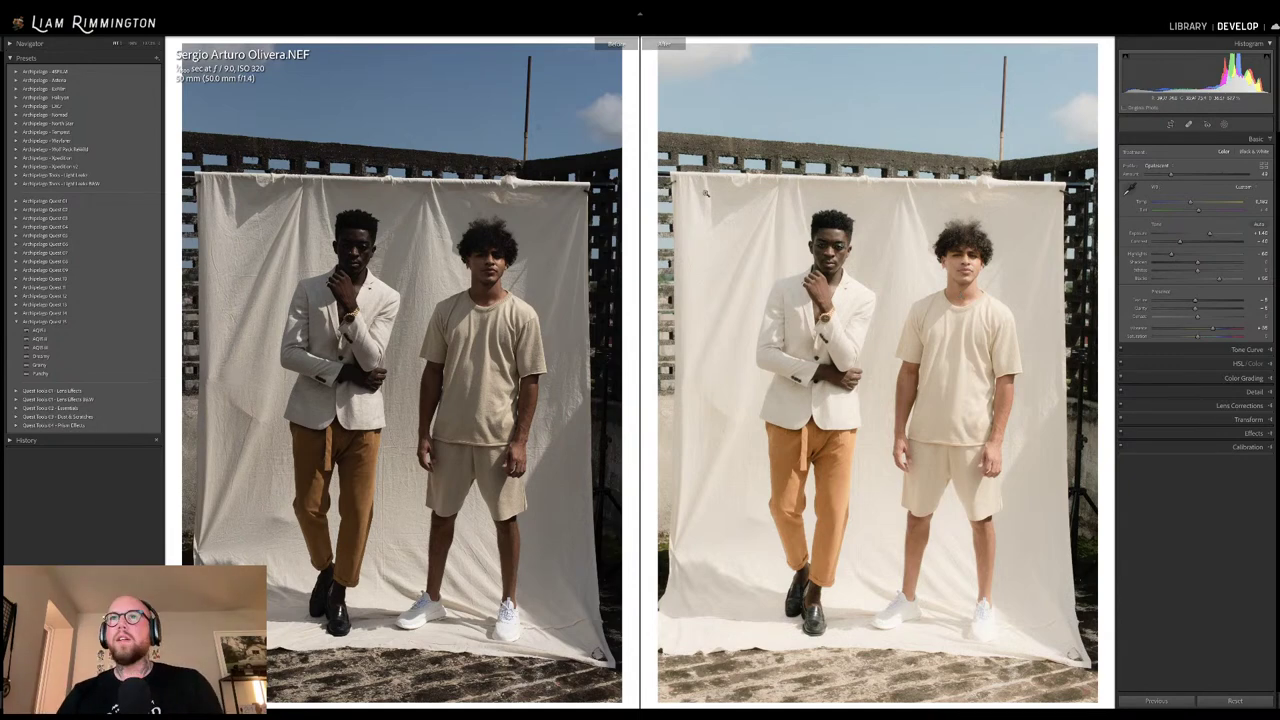
Open the fourth photo, the couple on the staircase with the white cat, and set its white balance to Auto
key("g")
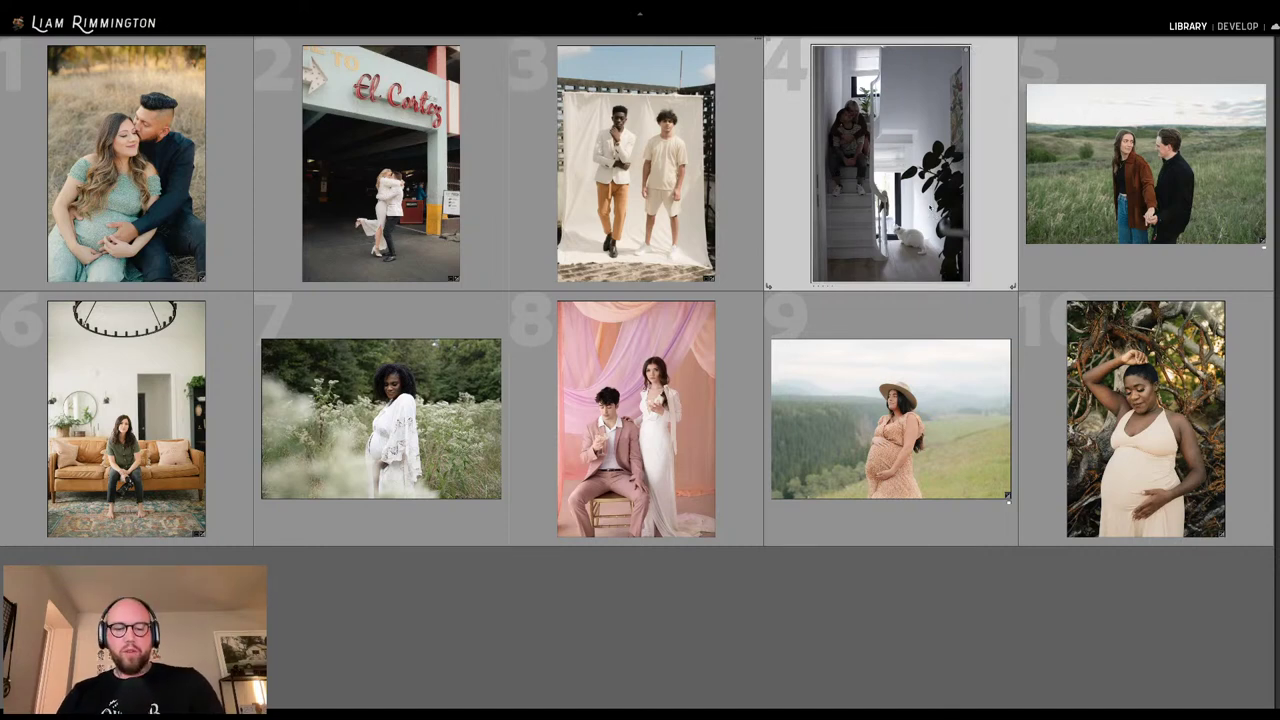
key("d")
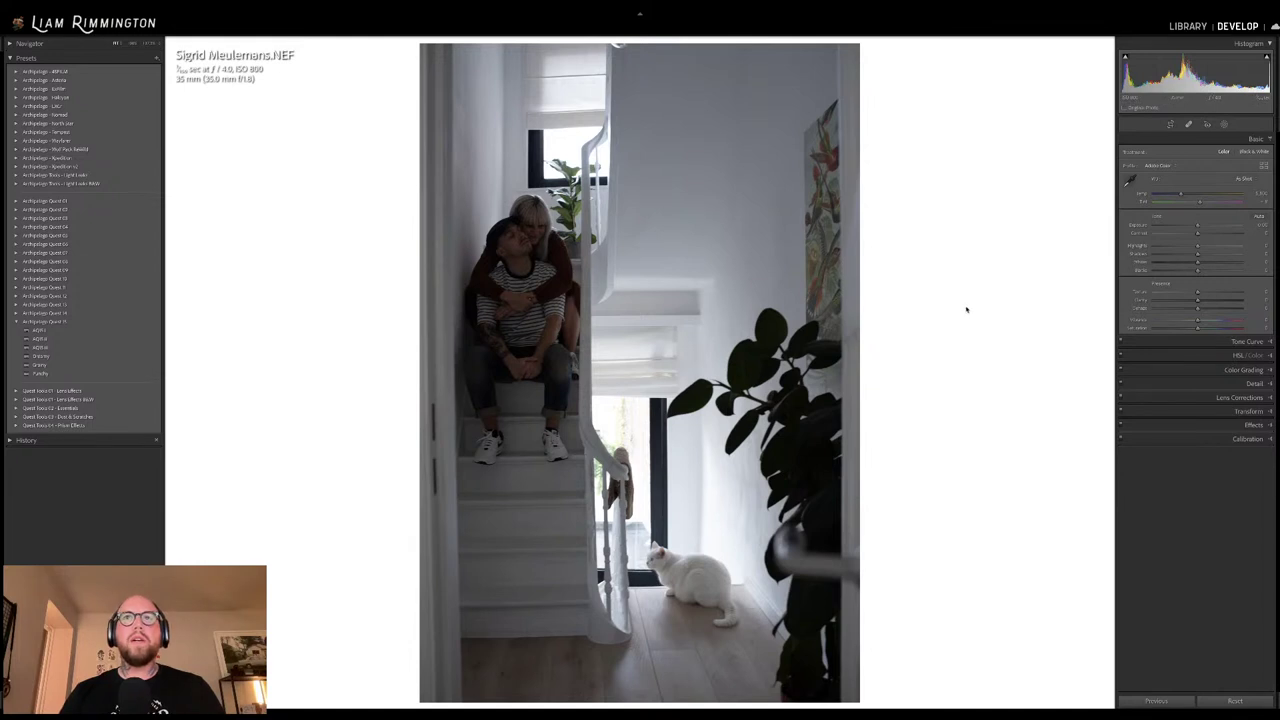
left_click(1244, 178)
left_click(1238, 185)
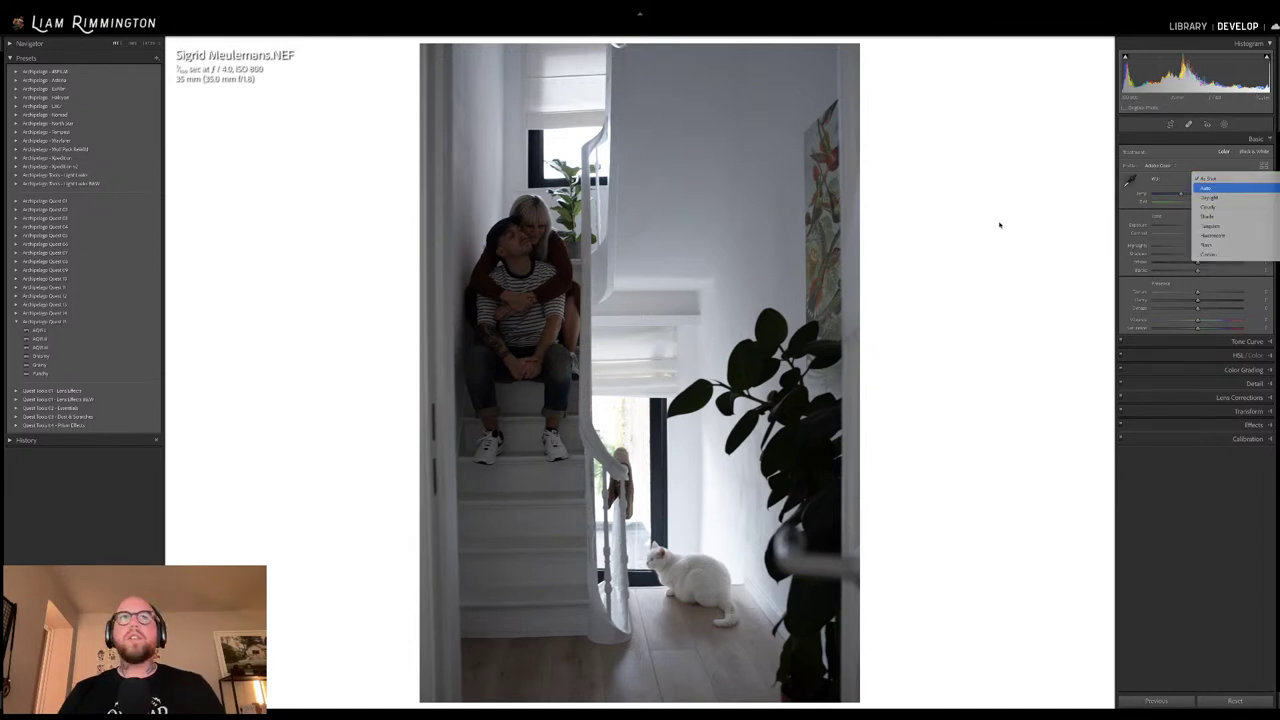
Raise the staircase photo's exposure to about +1.20 and straighten its crop
left_click_drag(1205, 72, 1224, 72)
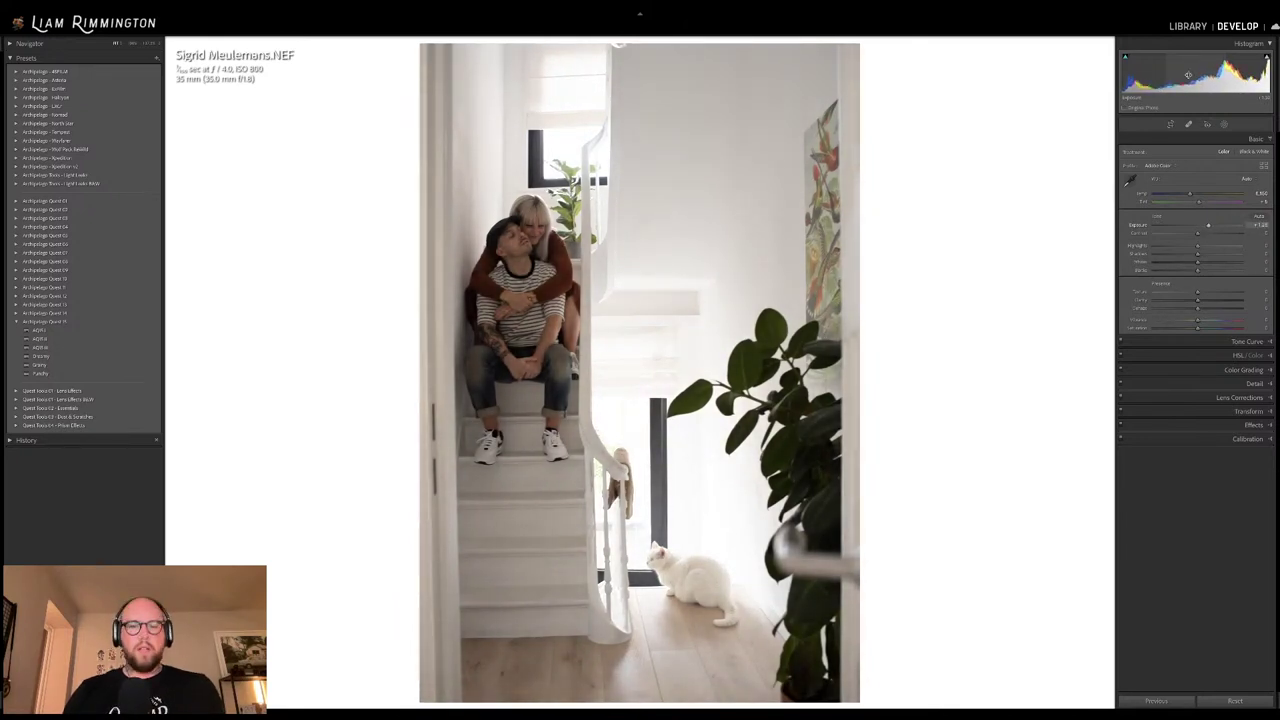
key("r")
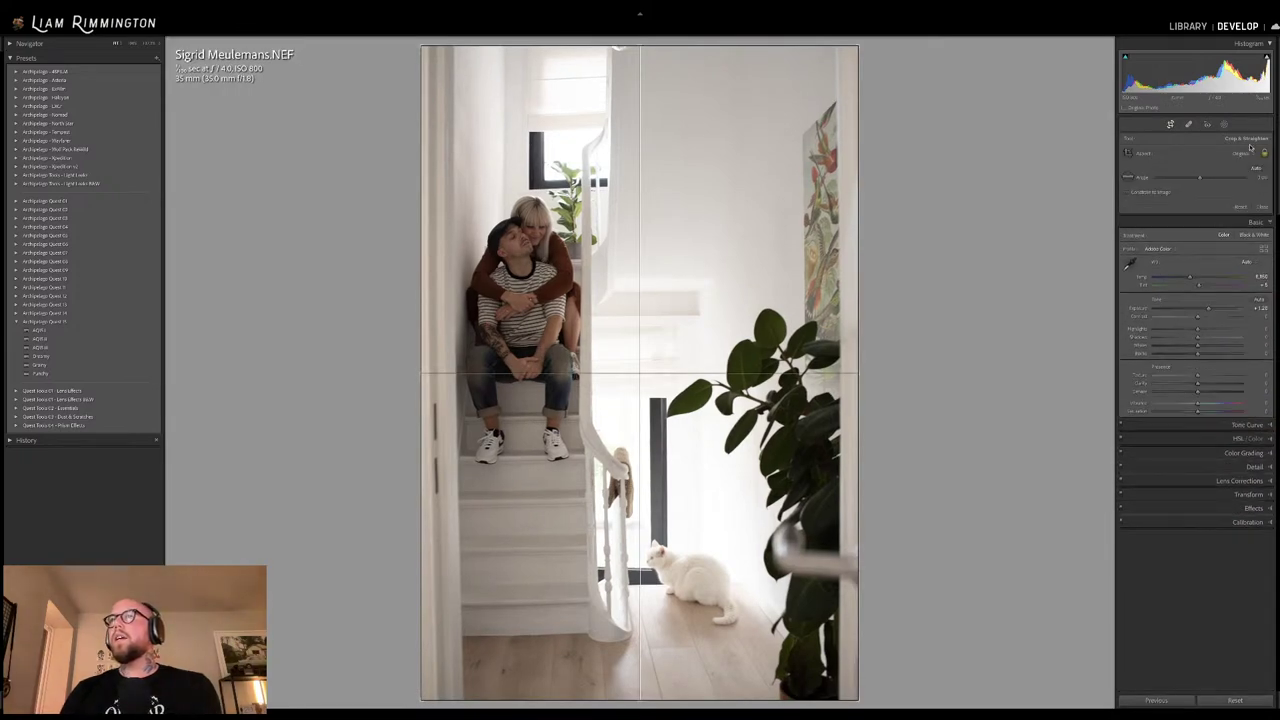
key("r")
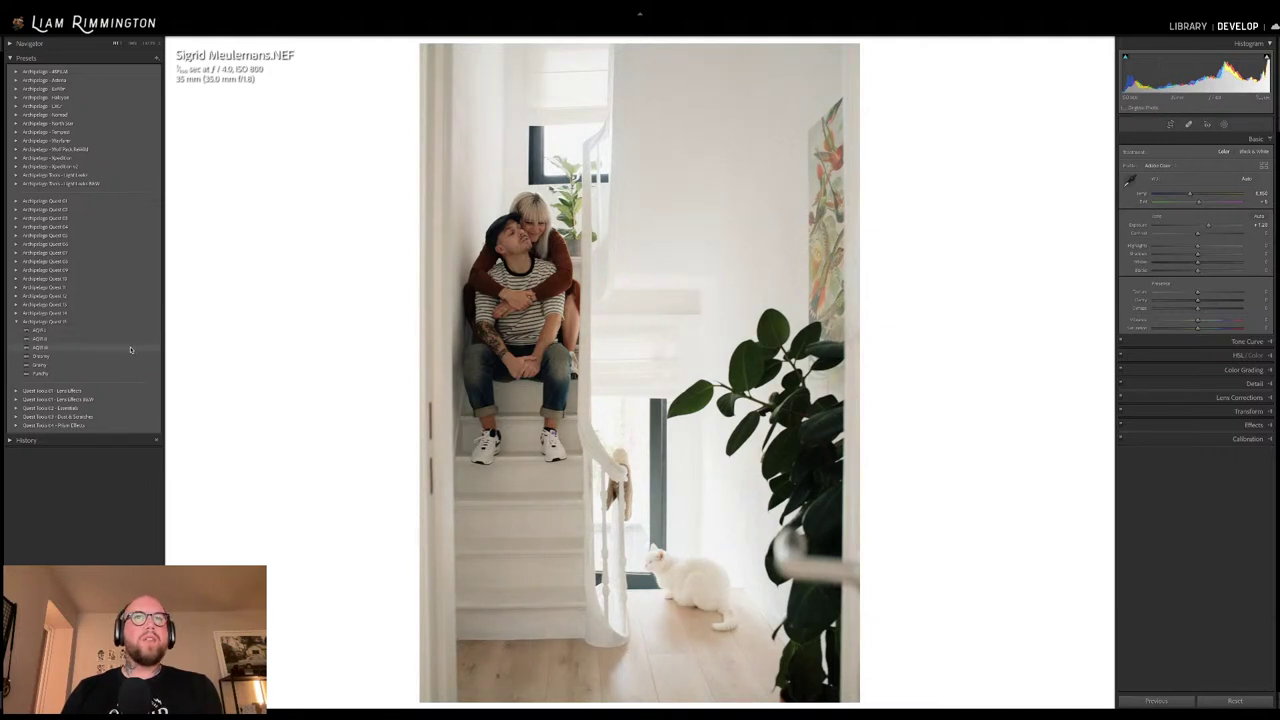
Apply the third Archipelago Quest 15 preset to the staircase photo, with profile amount about 160 and slightly lower exposure
left_click(130, 349)
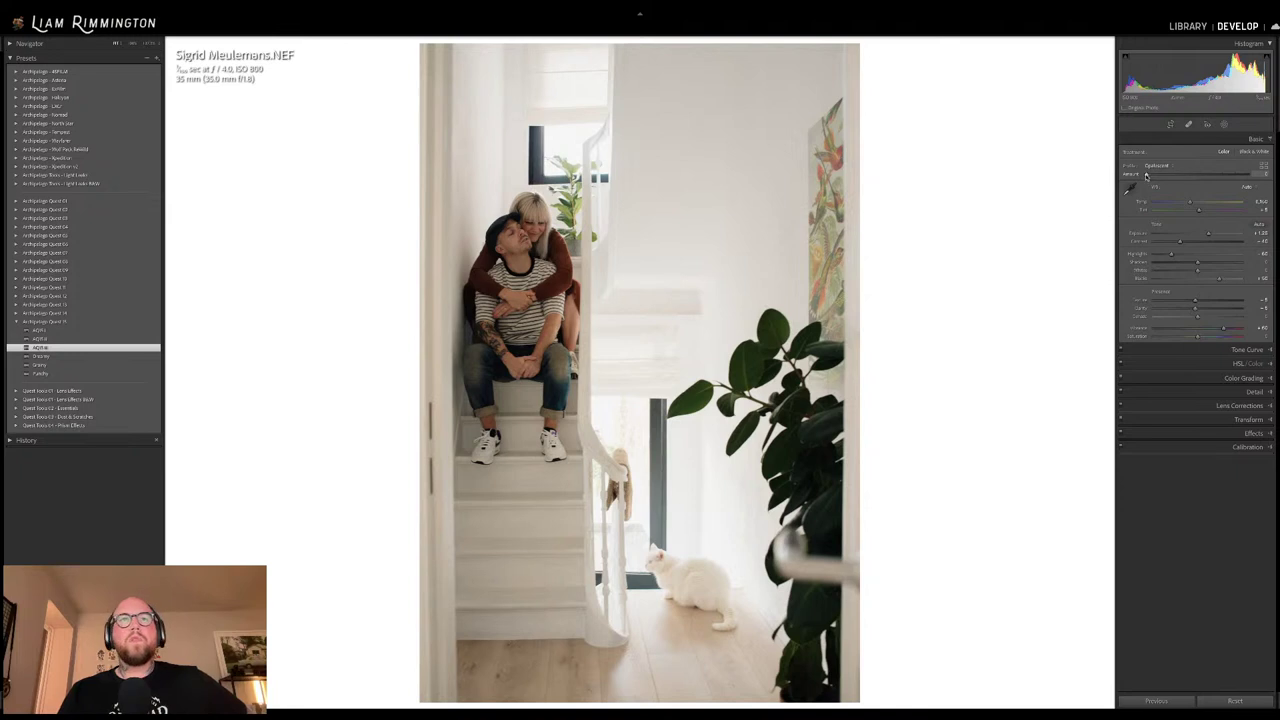
mouse_move(1146, 175)
left_mouse_down()
mouse_move(1238, 188)
mouse_move(1157, 188)
left_mouse_up()
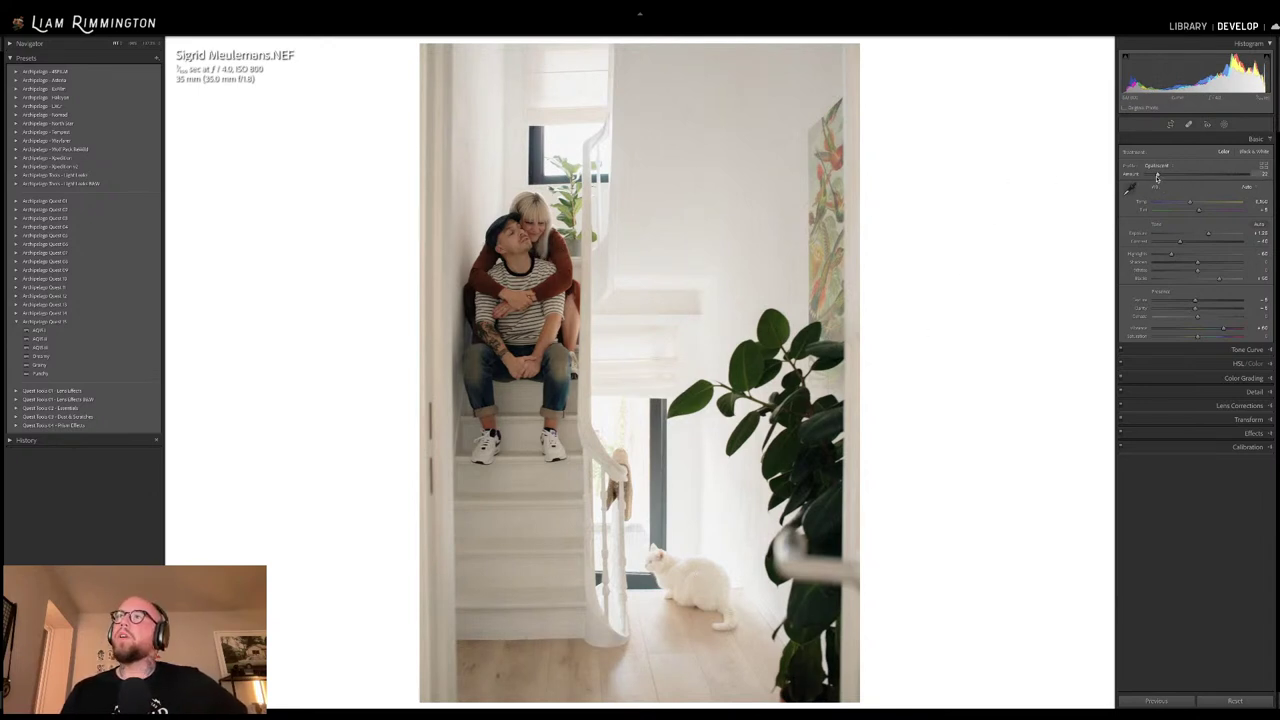
left_click_drag(1158, 175, 1231, 184)
left_click_drag(1209, 233, 1207, 233)
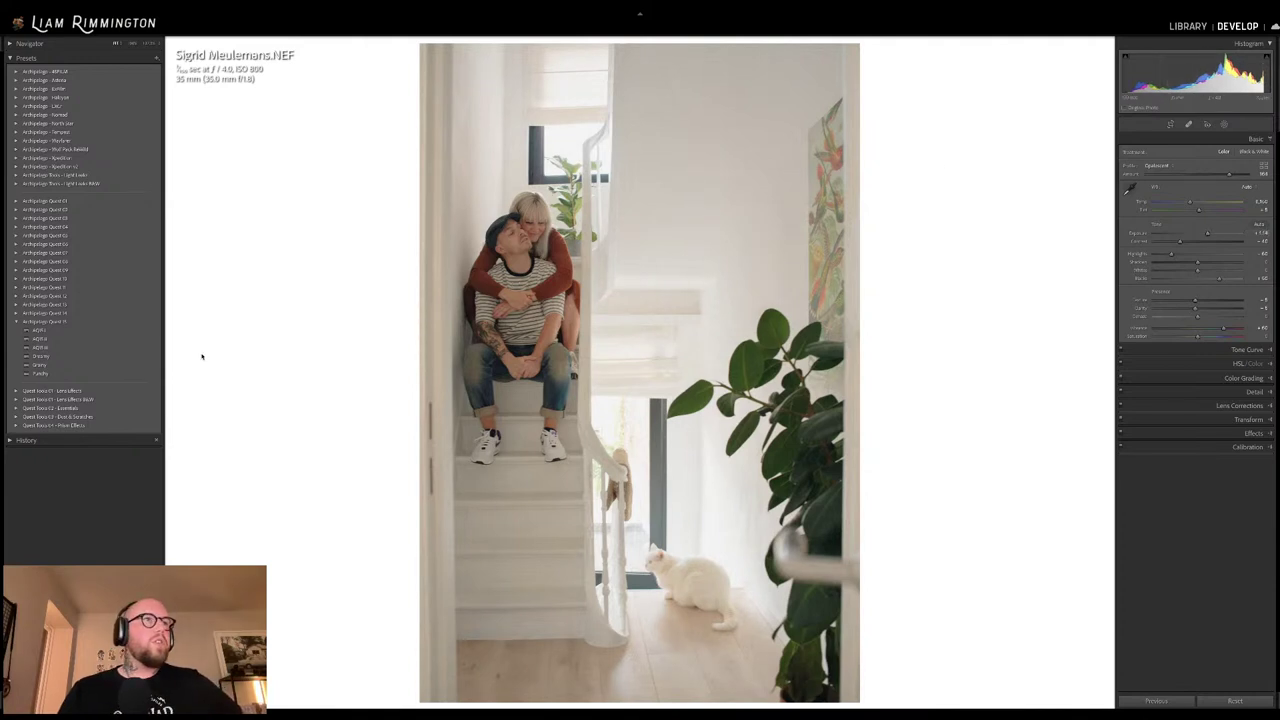
Add the Punchy, Dreamy and Grainy presets to the staircase photo and examine the grain up close
left_click(147, 376)
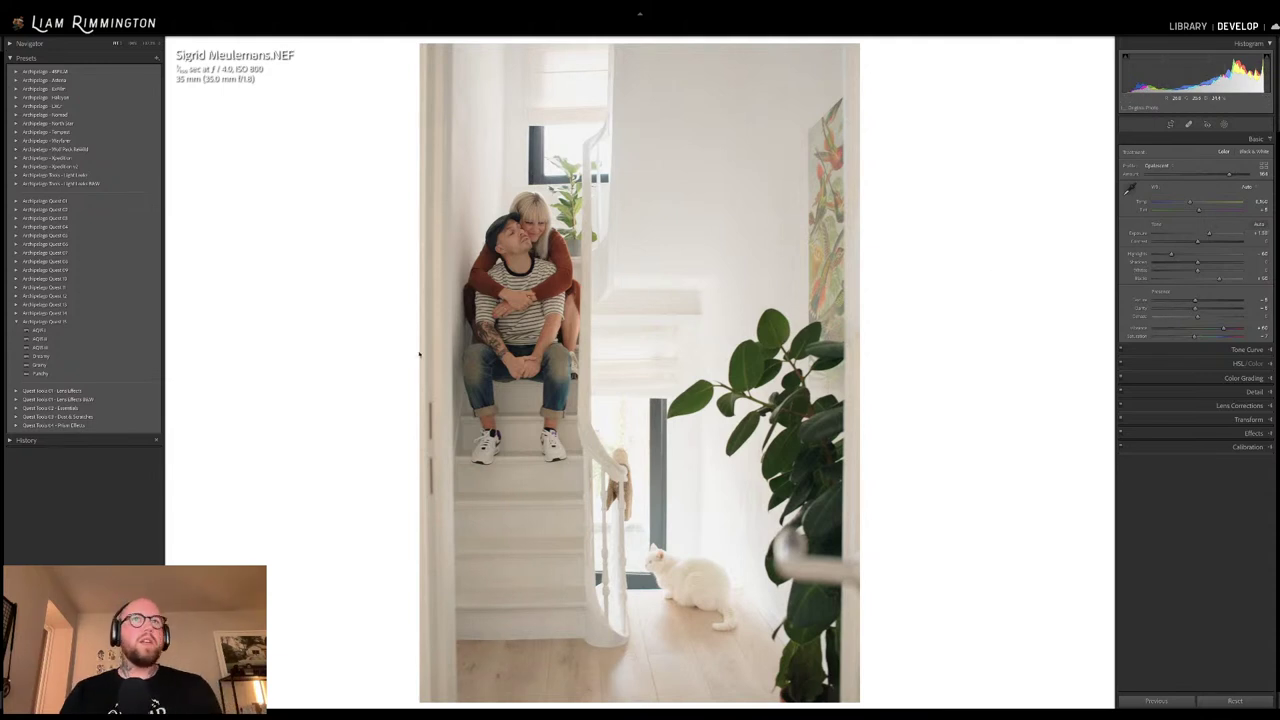
left_click(150, 358)
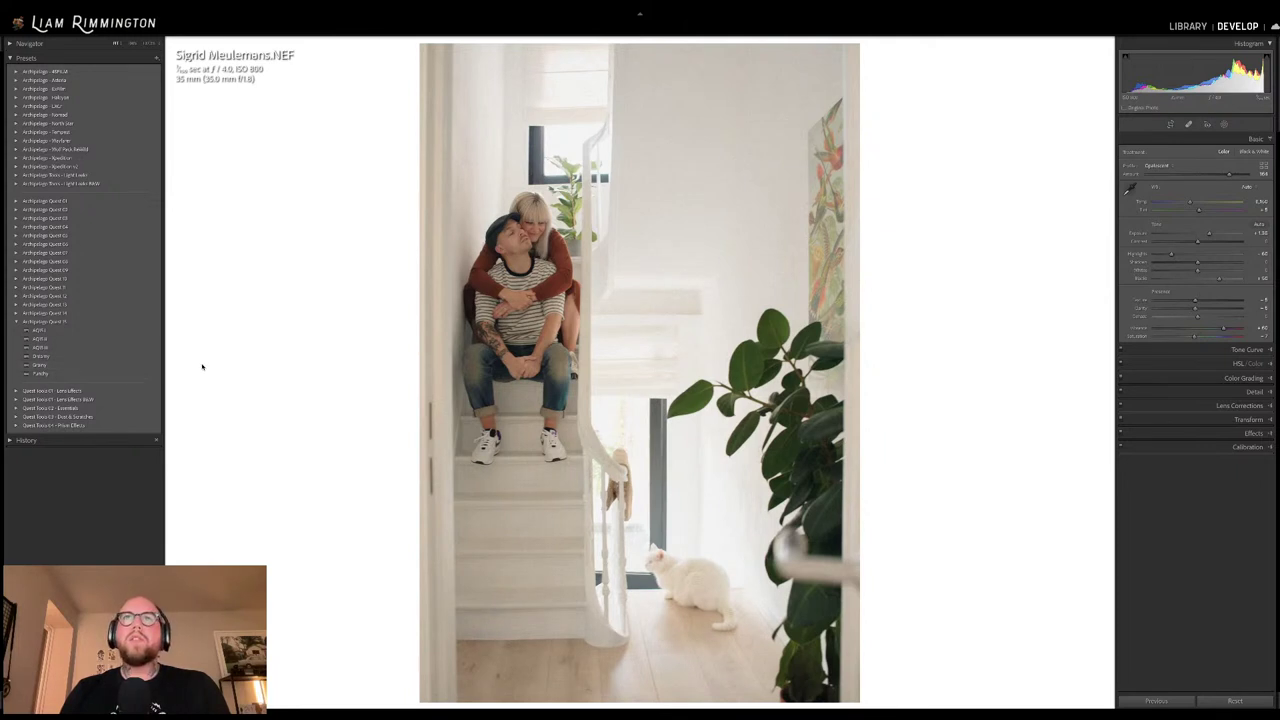
left_click(143, 366)
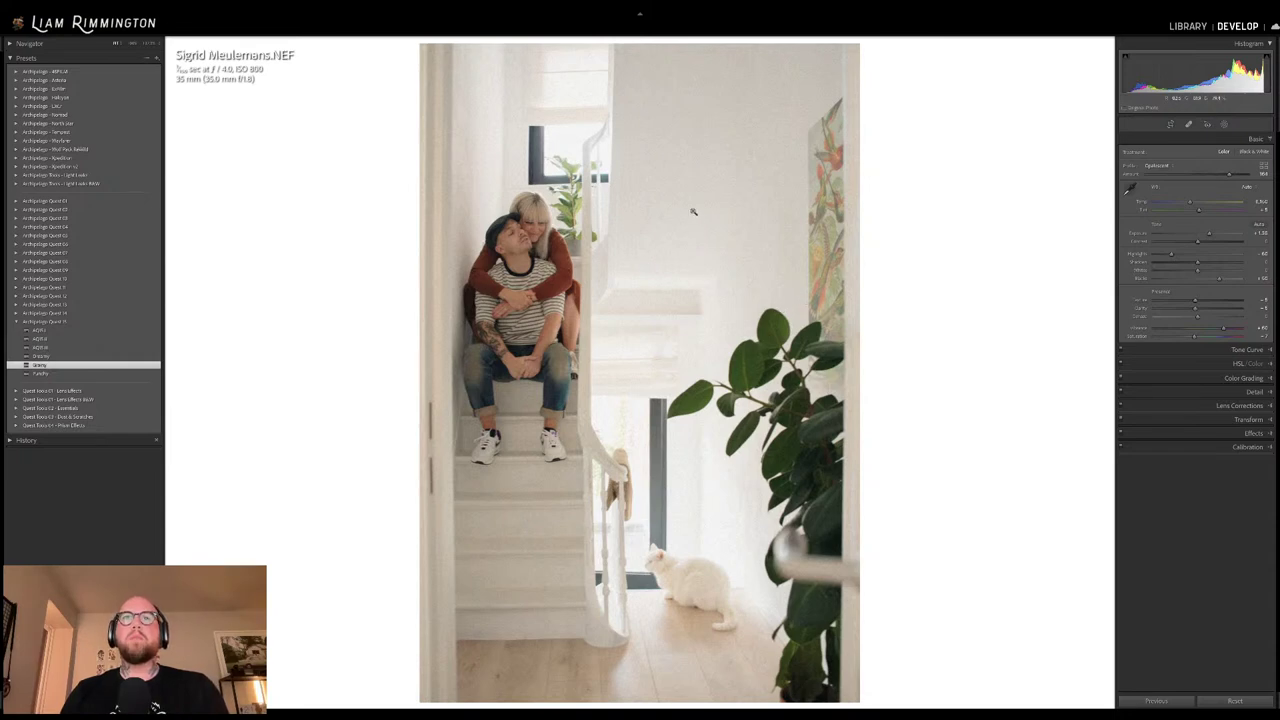
left_click(650, 250)
scroll(582, 336, "down", 10)
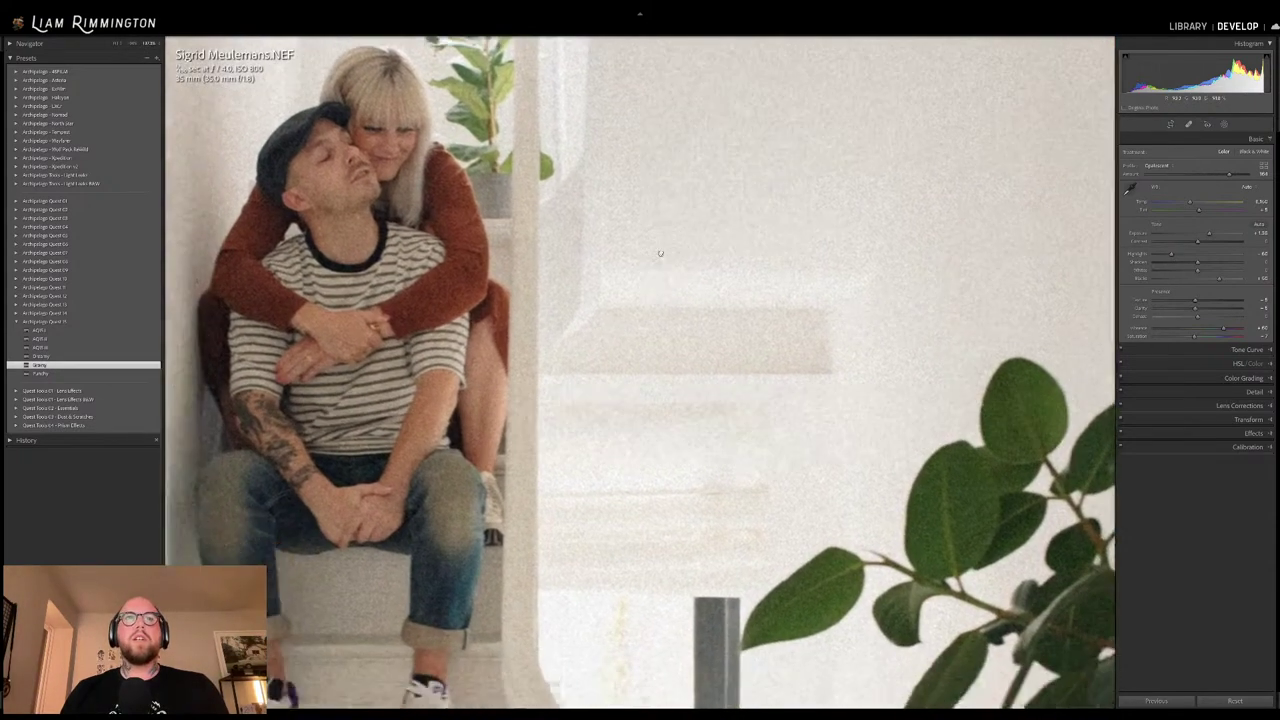
Examine the whole staircase photo's edit against its original, first alternating between them and finally side by side
scroll(757, 409, "up", 10)
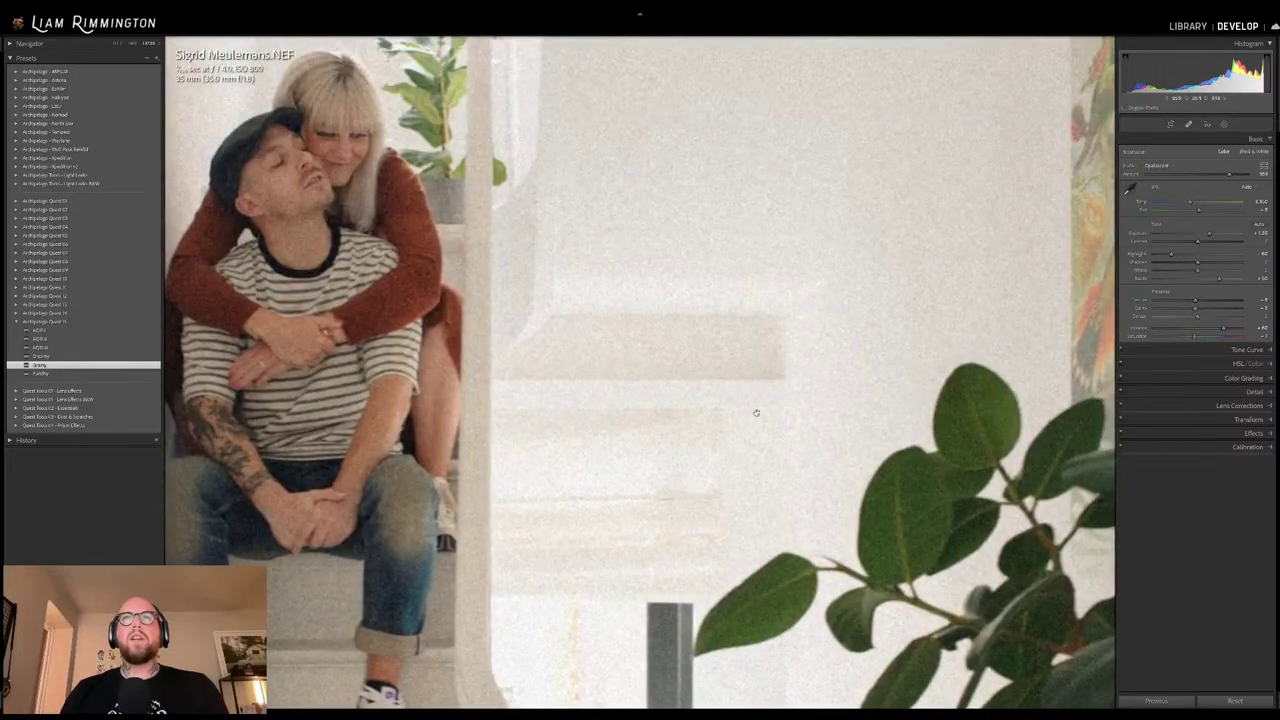
left_click(776, 460)
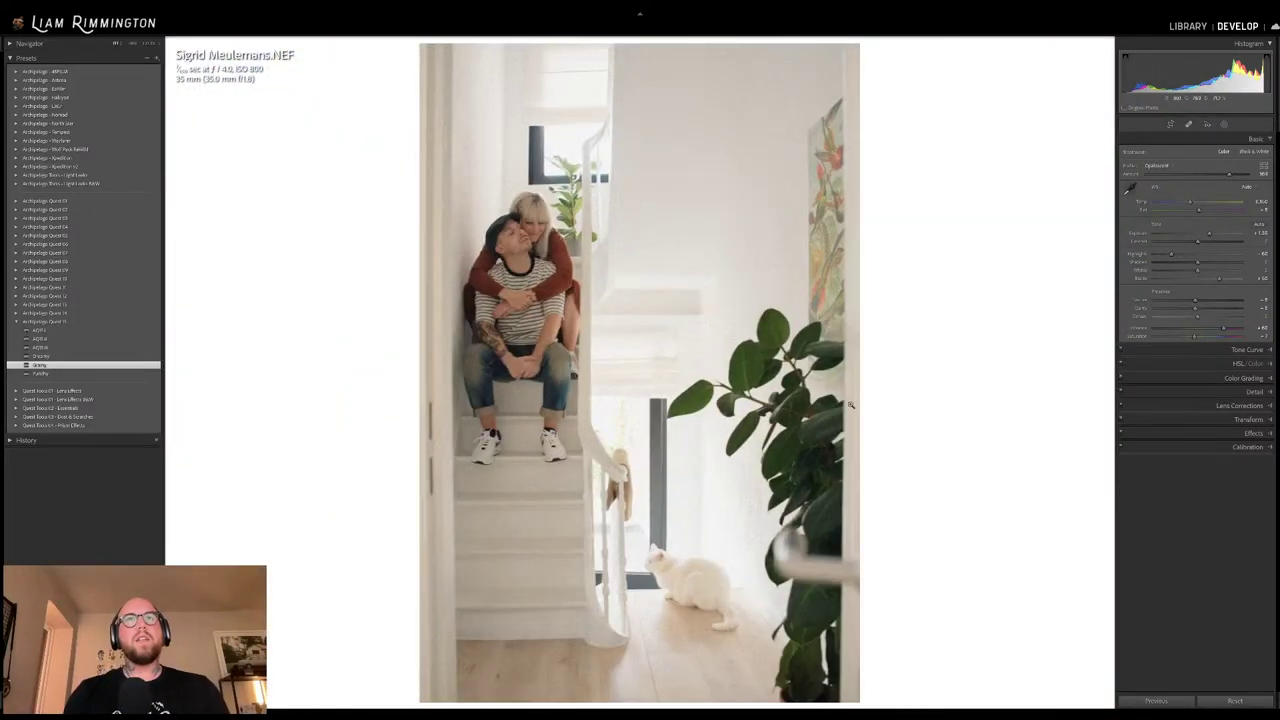
key("backslash")
key("backslash")
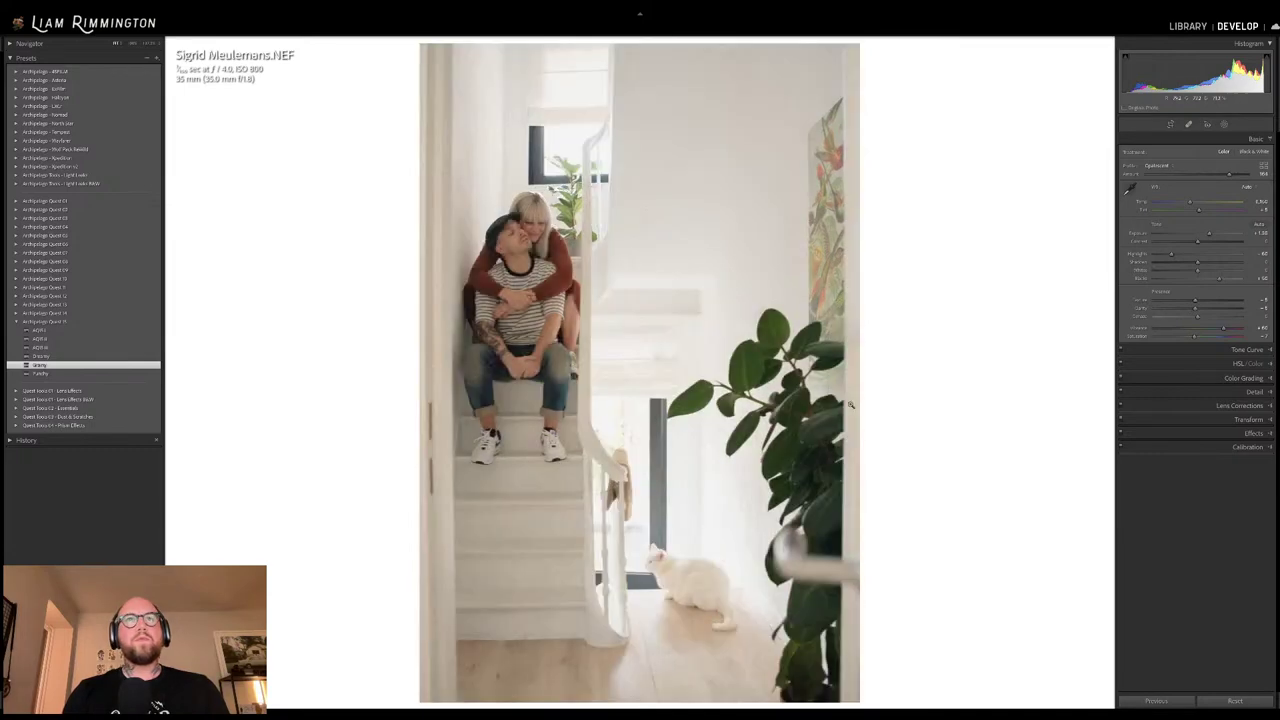
key("backslash")
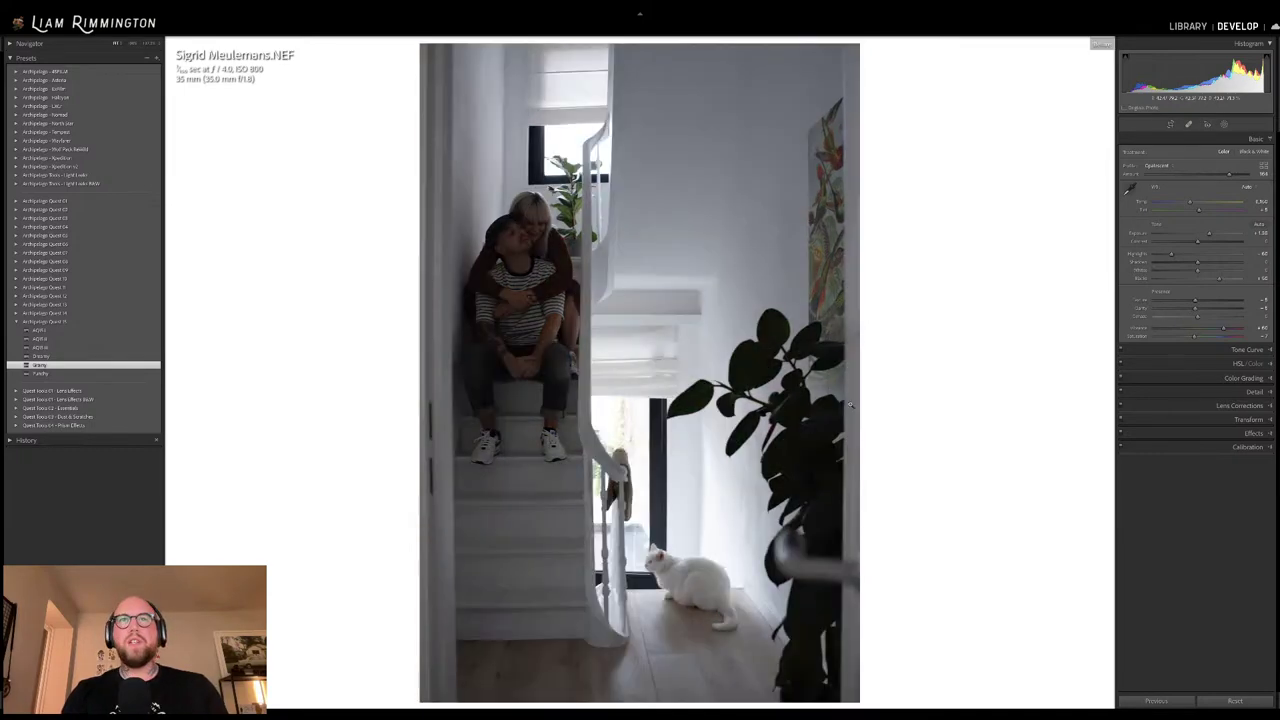
key("backslash")
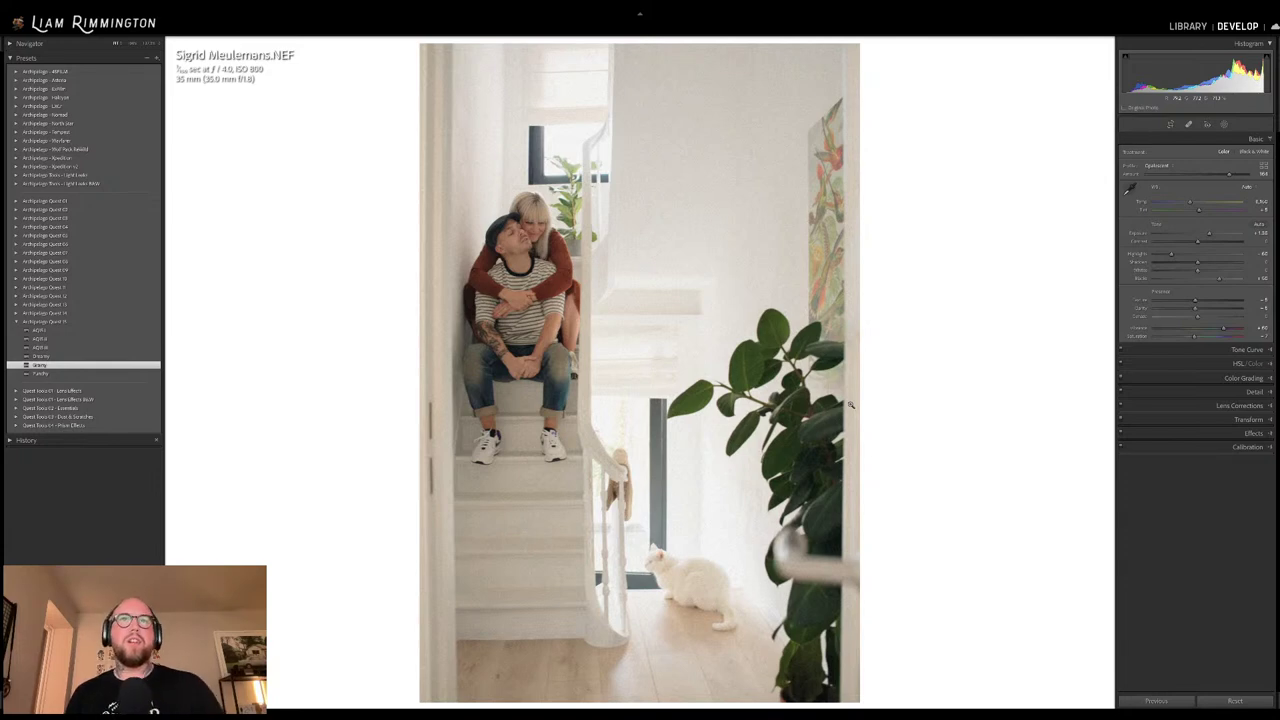
key("y")
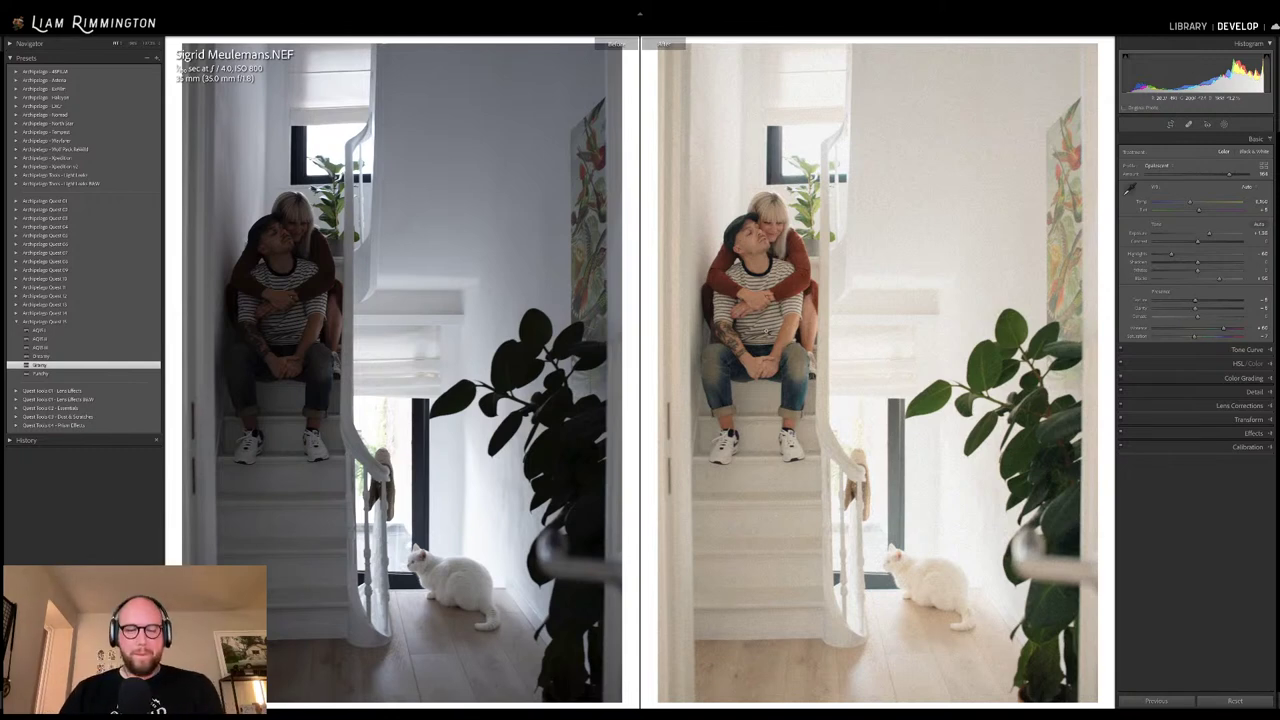
Open the seventh photo, the pregnant woman in white among the wildflowers, raise its exposure slightly and warm its white balance
key("g")
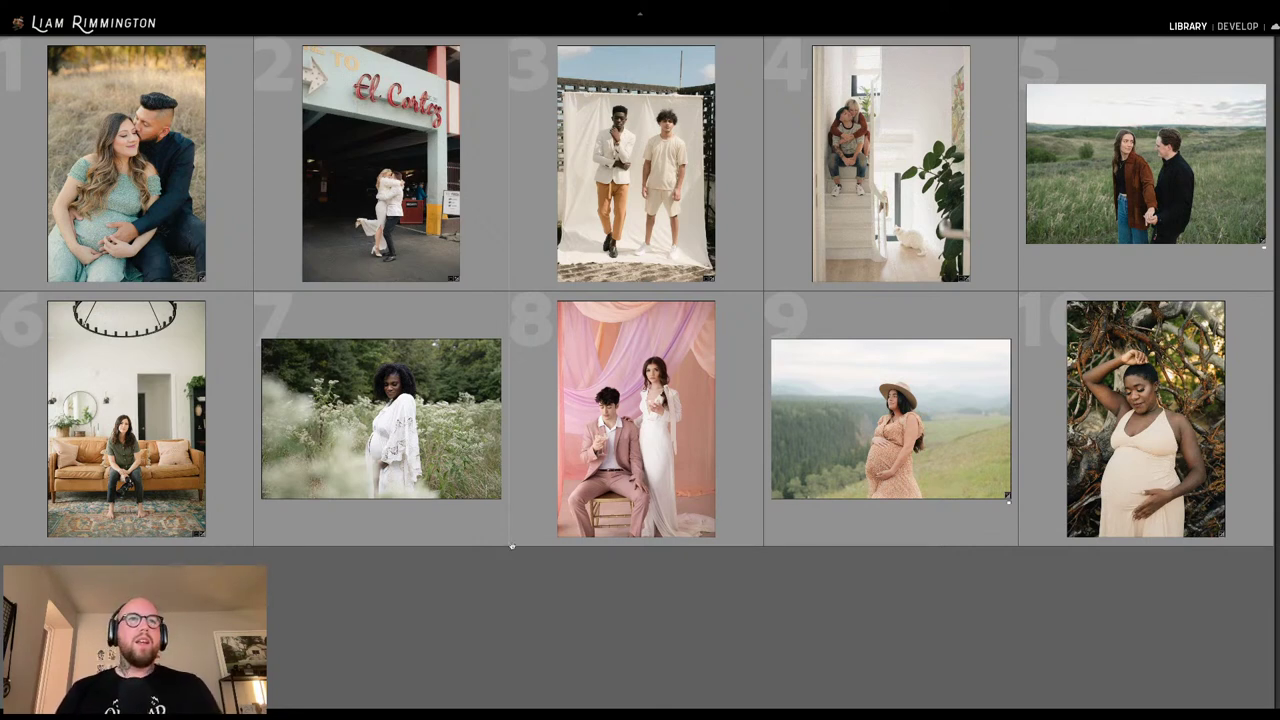
left_click(395, 425)
key("d")
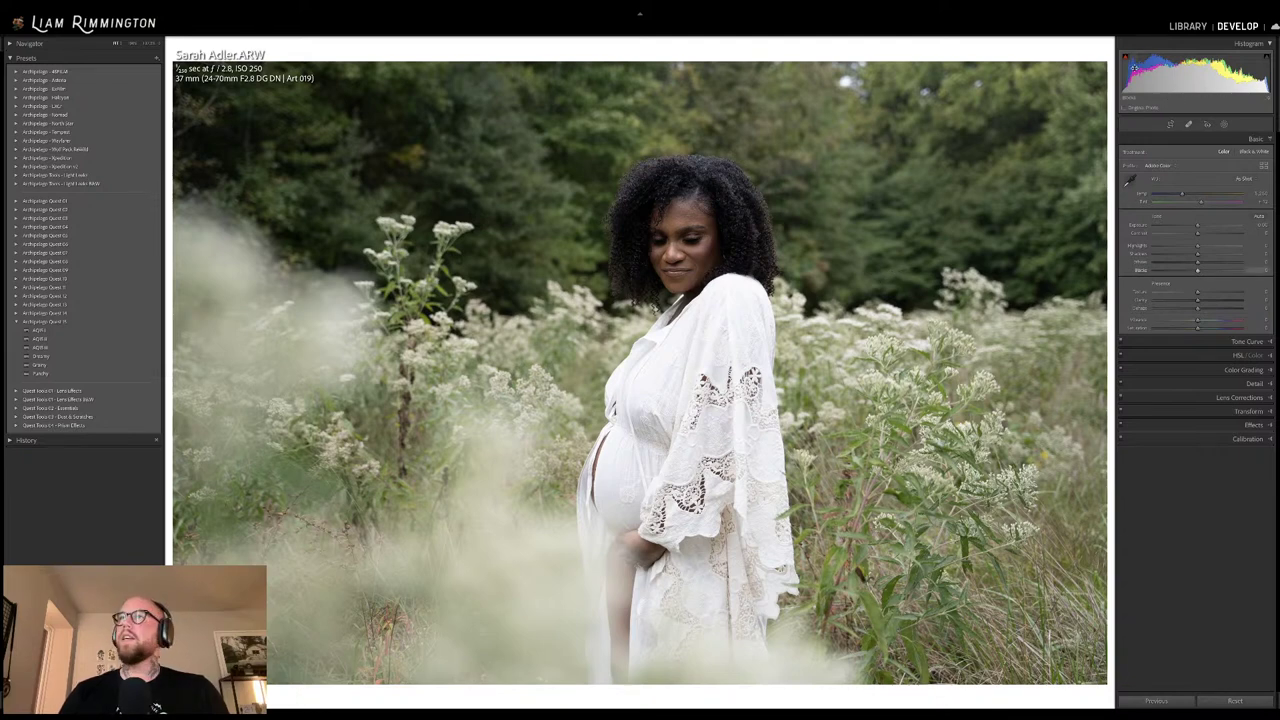
mouse_move(1197, 225)
left_mouse_down()
mouse_move(1186, 195)
mouse_move(1202, 203)
left_mouse_up()
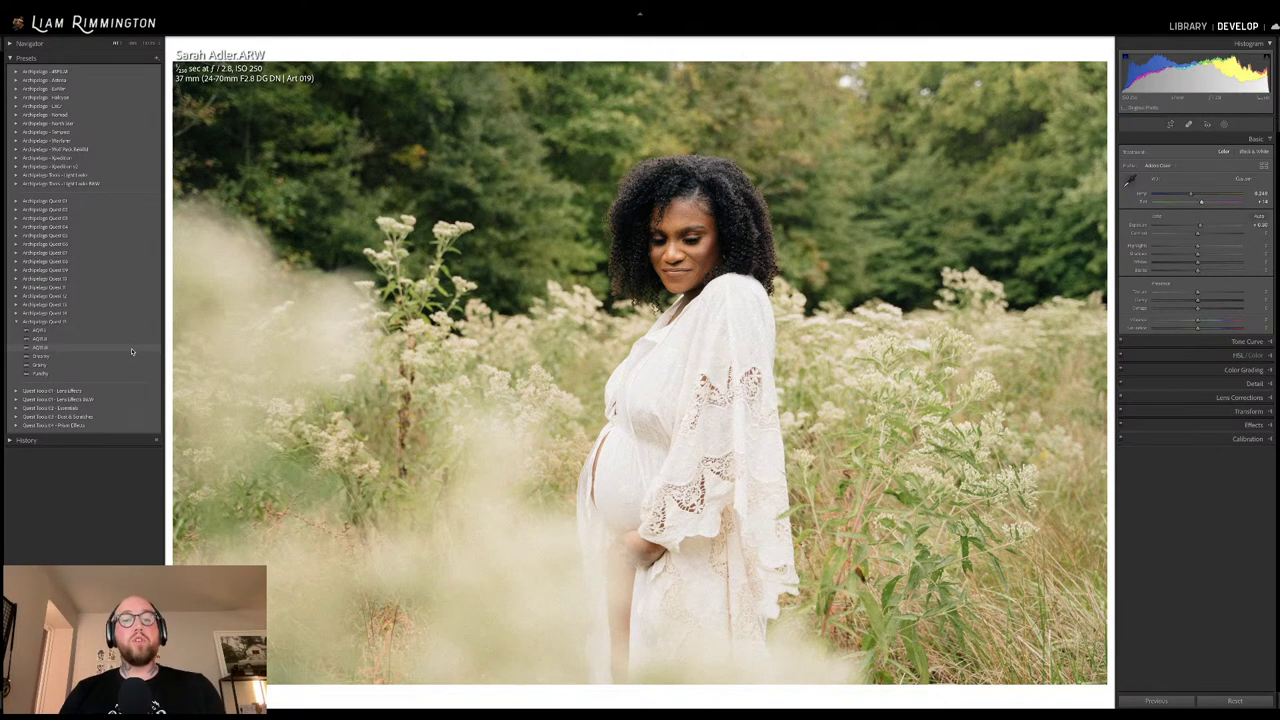
Apply the third Archipelago Quest 15 preset with slightly lower exposure and profile amount about 45, and add the Dreamy preset
left_click(131, 348)
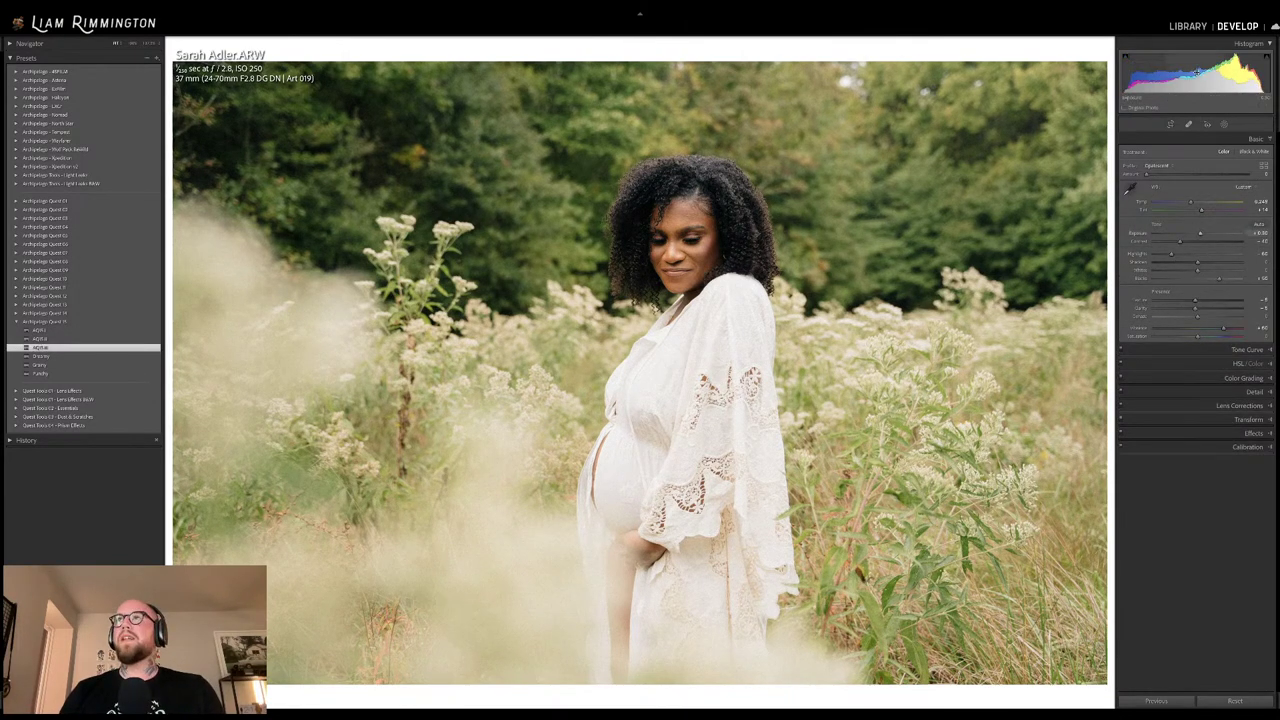
left_click_drag(1200, 70, 1200, 70)
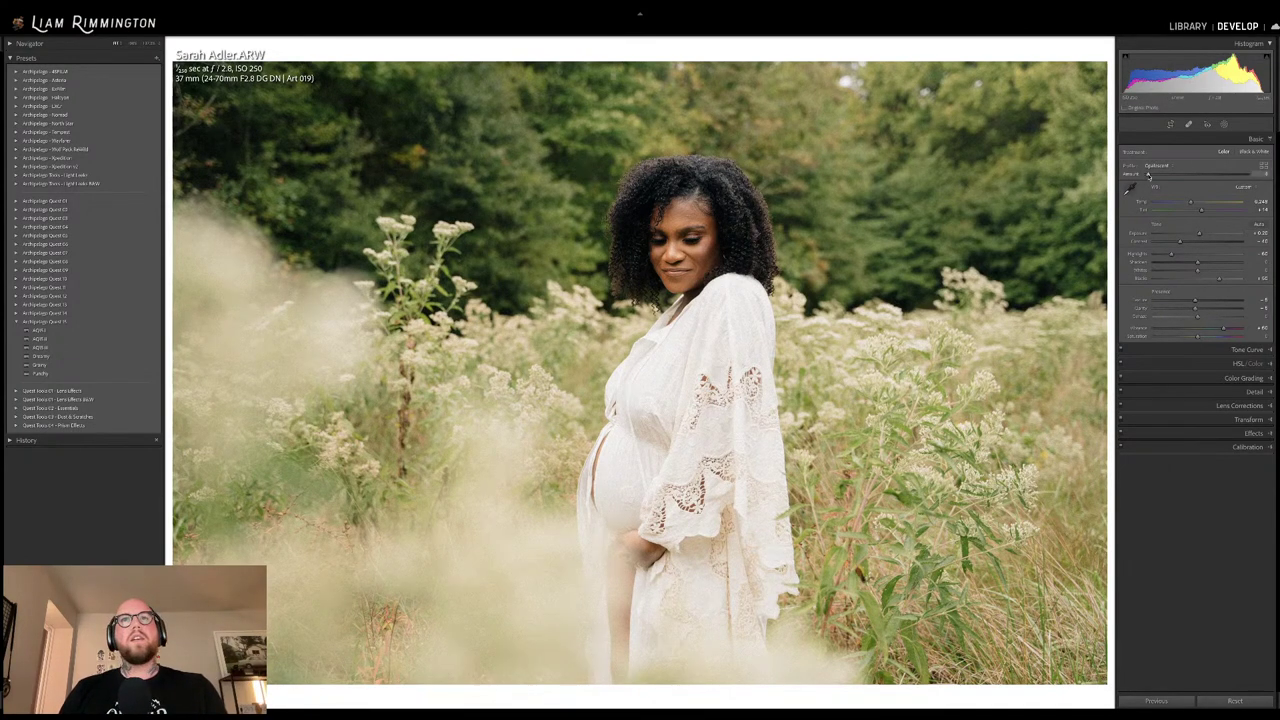
left_click_drag(1150, 175, 1170, 174)
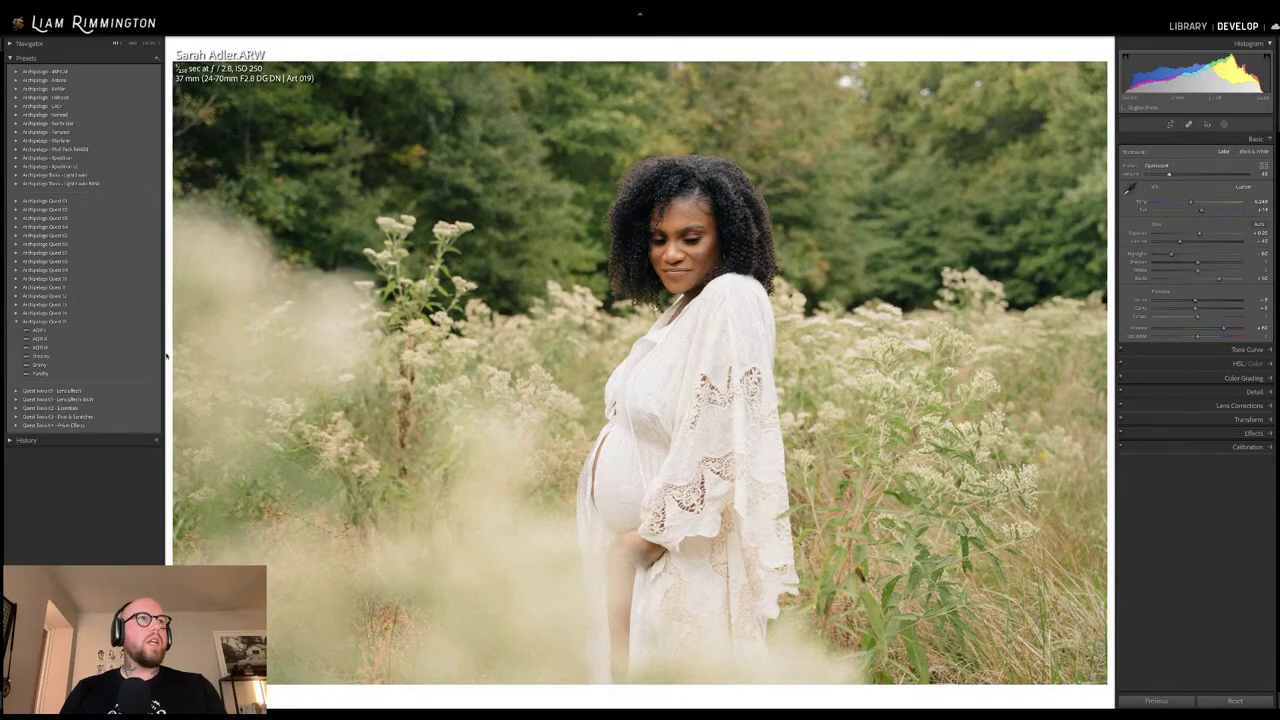
left_click(152, 356)
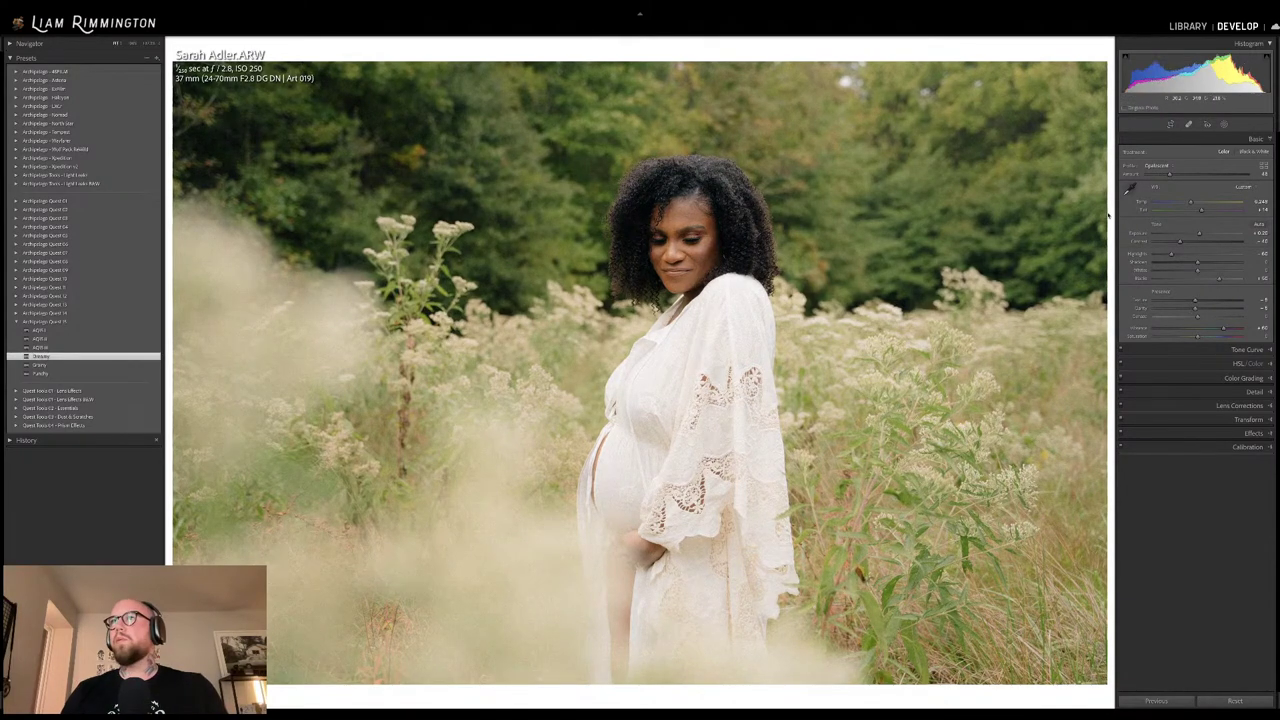
Subtract a radial gradient from the Dreamy mask around the woman's face and upper body, with feather about 43
left_click(1223, 124)
left_click(1055, 74)
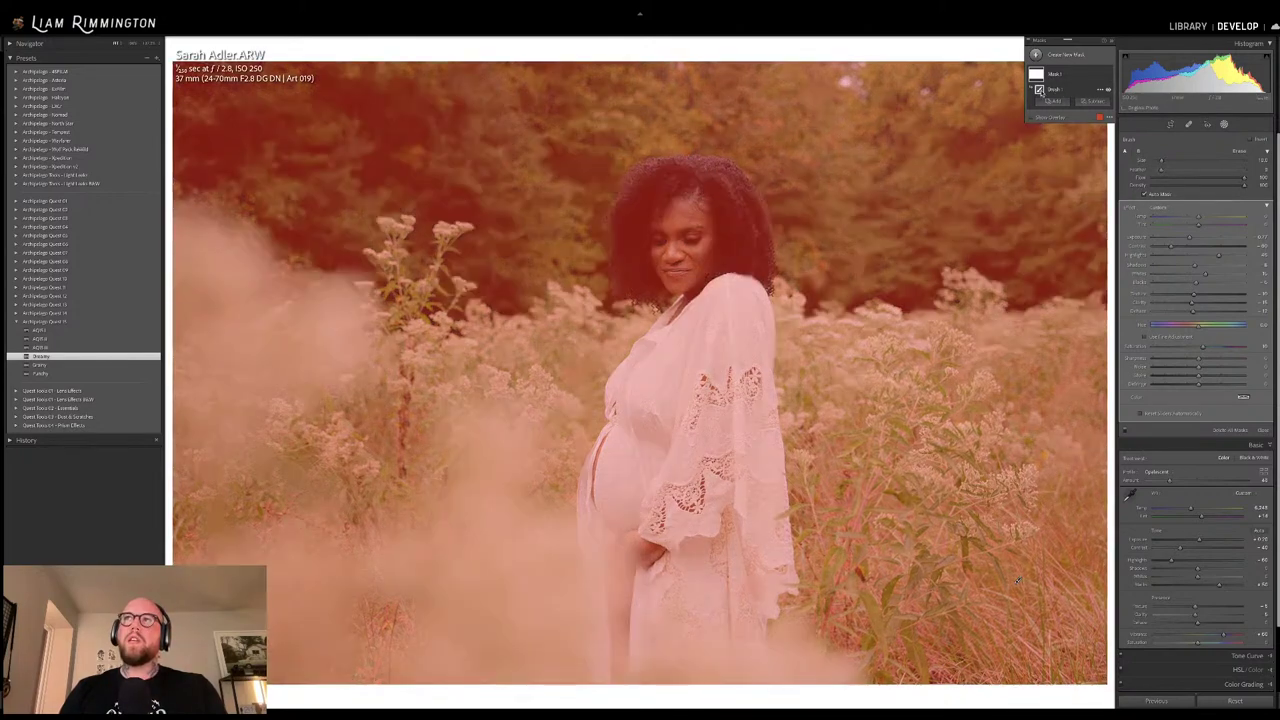
mouse_move(1040, 90)
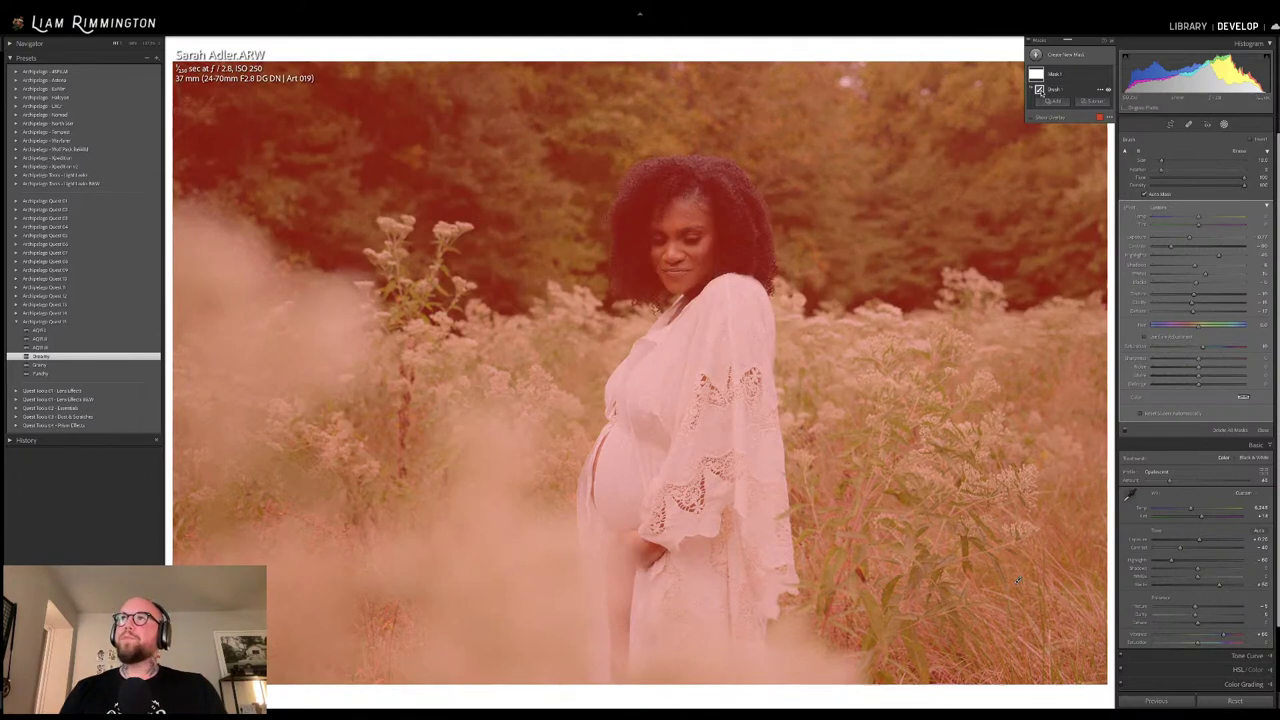
left_click(1087, 102)
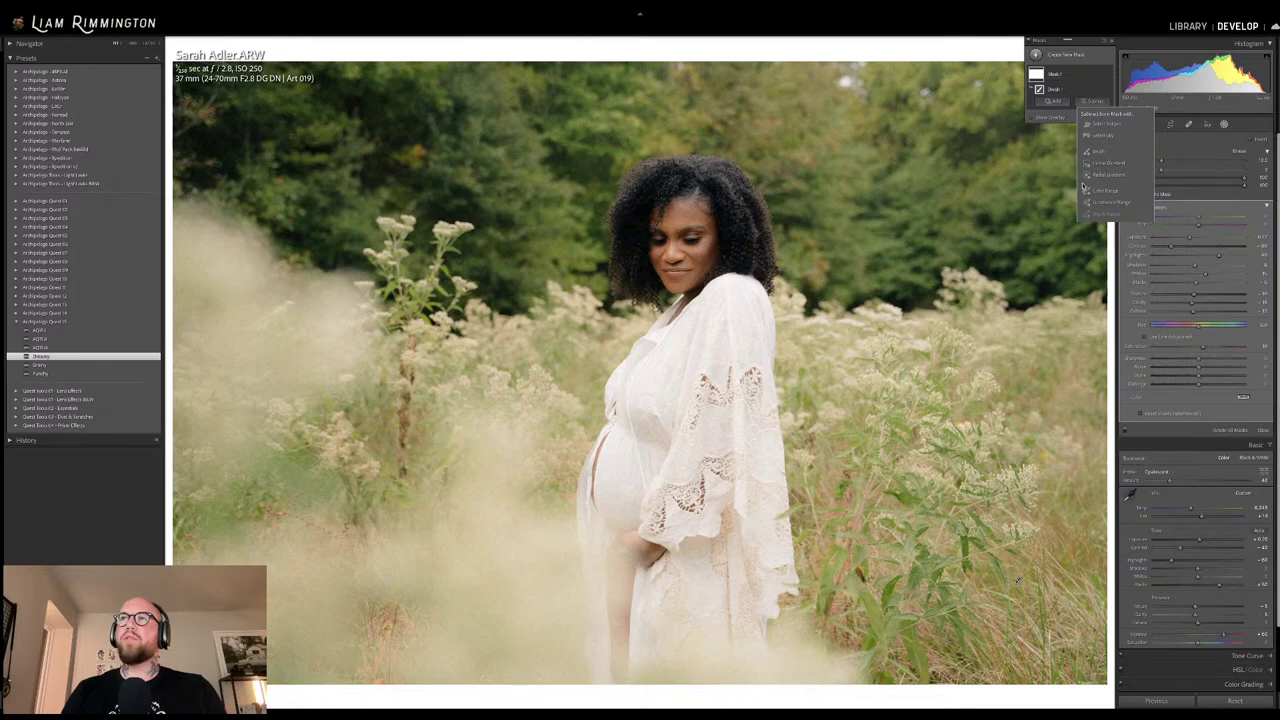
left_click(1117, 177)
left_click_drag(682, 255, 843, 540)
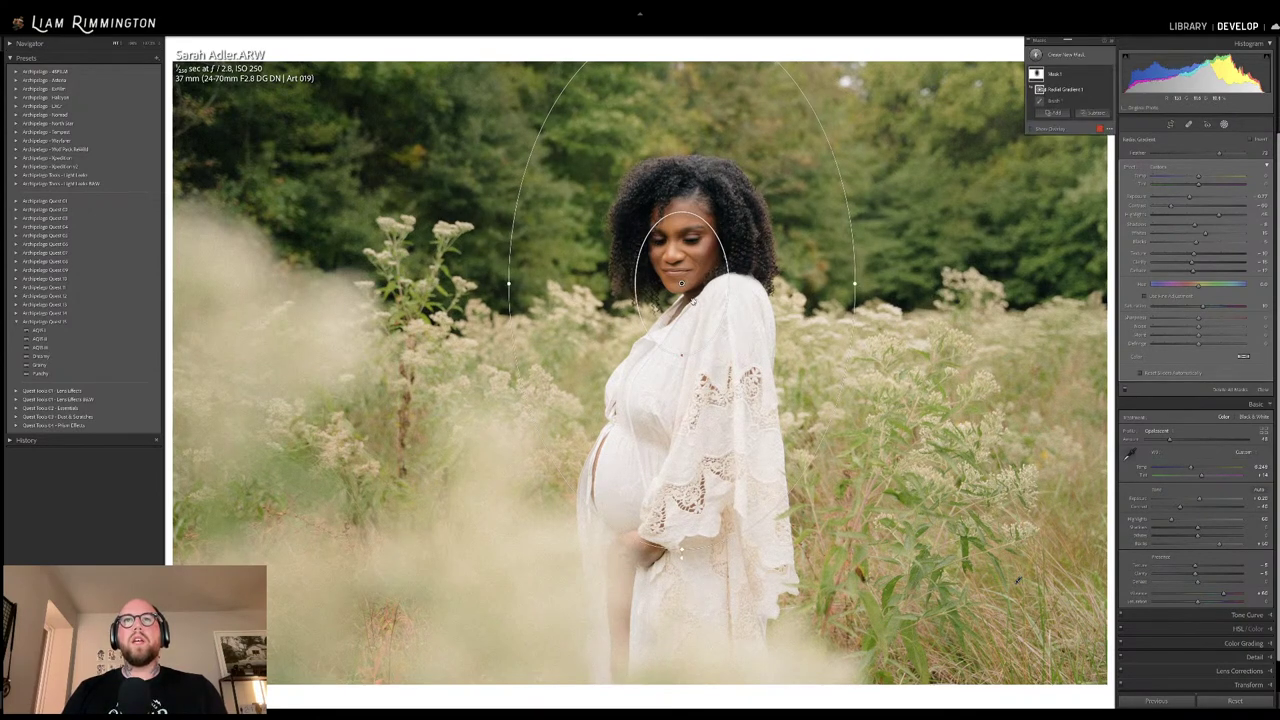
left_click_drag(681, 283, 701, 313)
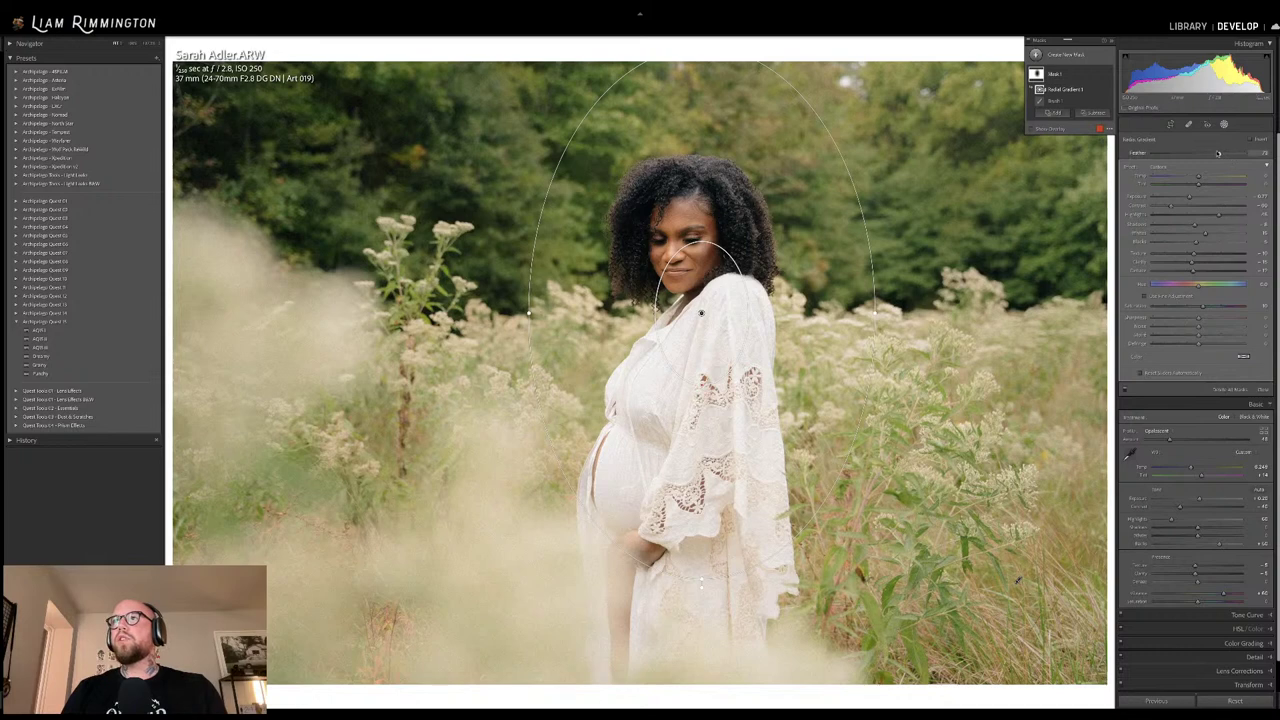
left_click_drag(1217, 152, 1191, 157)
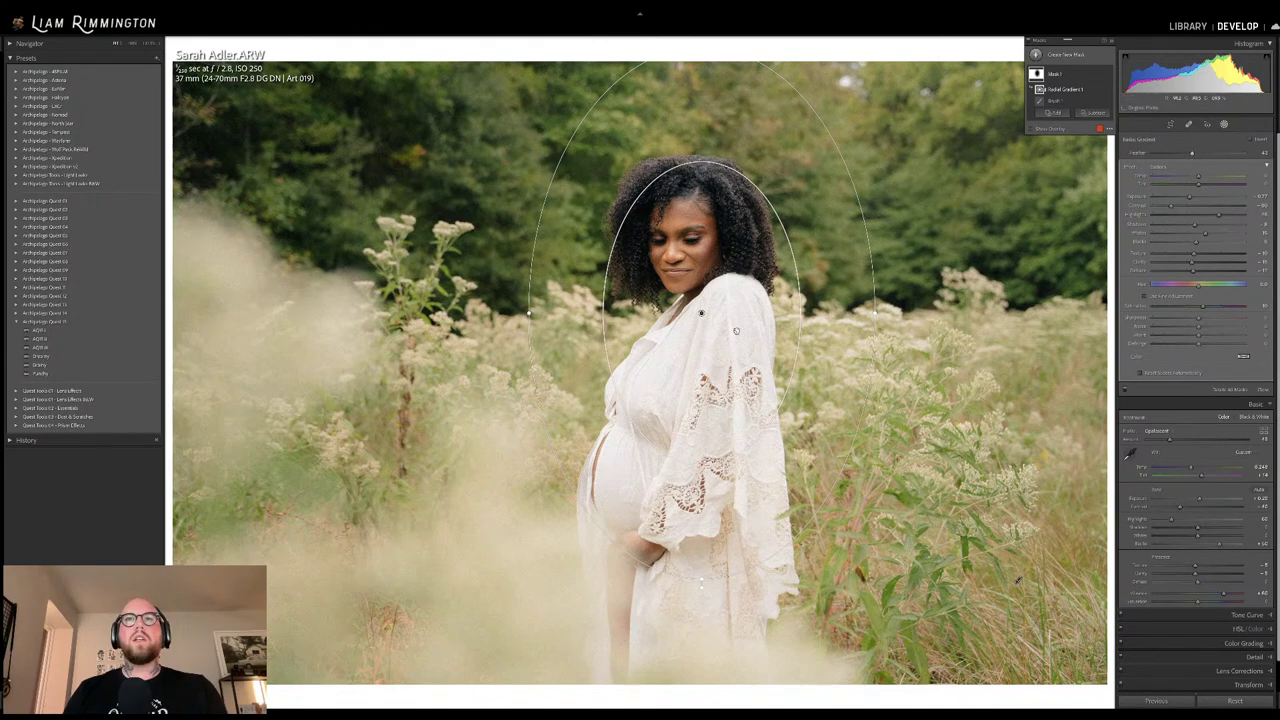
left_click_drag(683, 375, 723, 338)
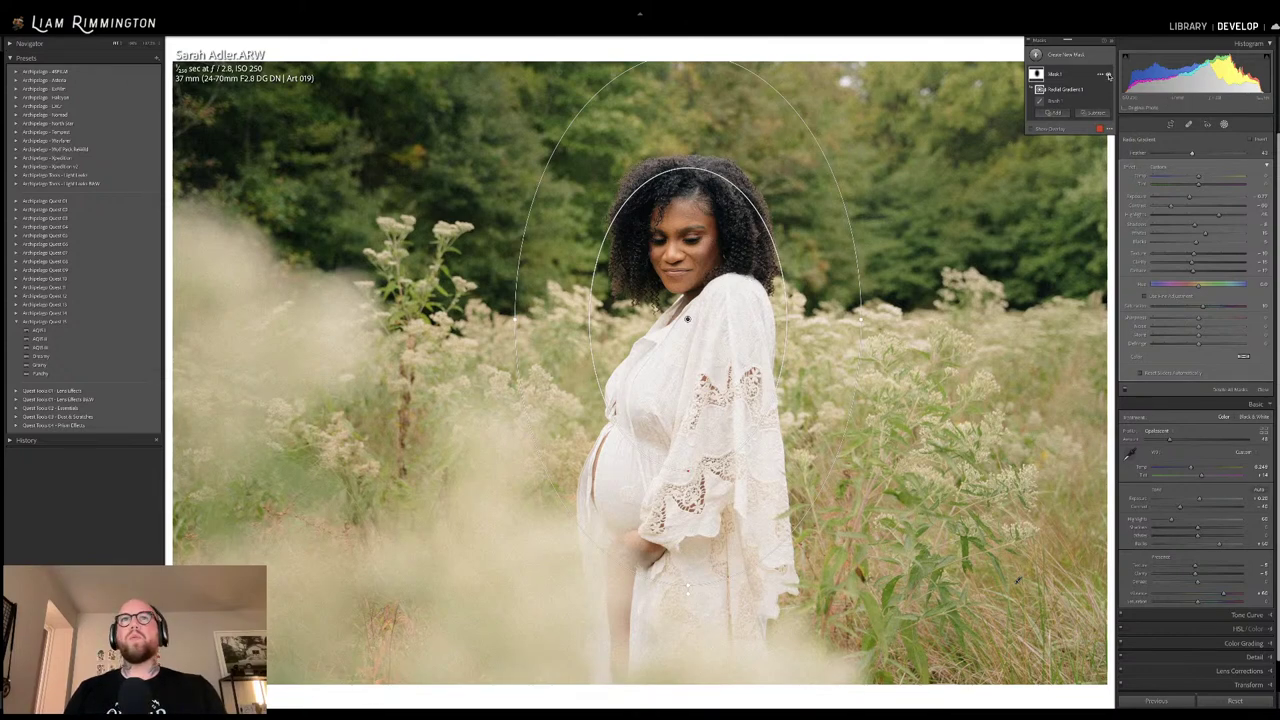
Compare the photo with and without the Dreamy mask and its radial subtraction, leaving both enabled, and close masking
left_click(1108, 75)
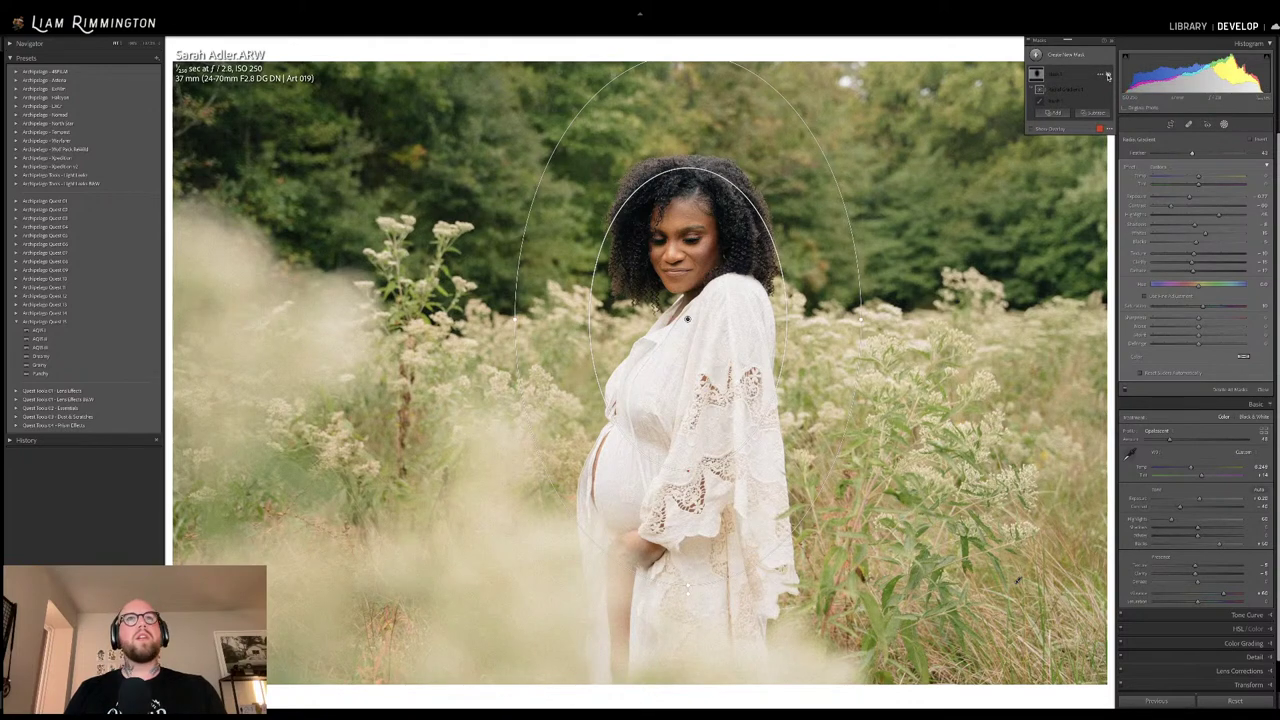
left_click(1108, 75)
left_click(1108, 75)
left_click(1108, 75)
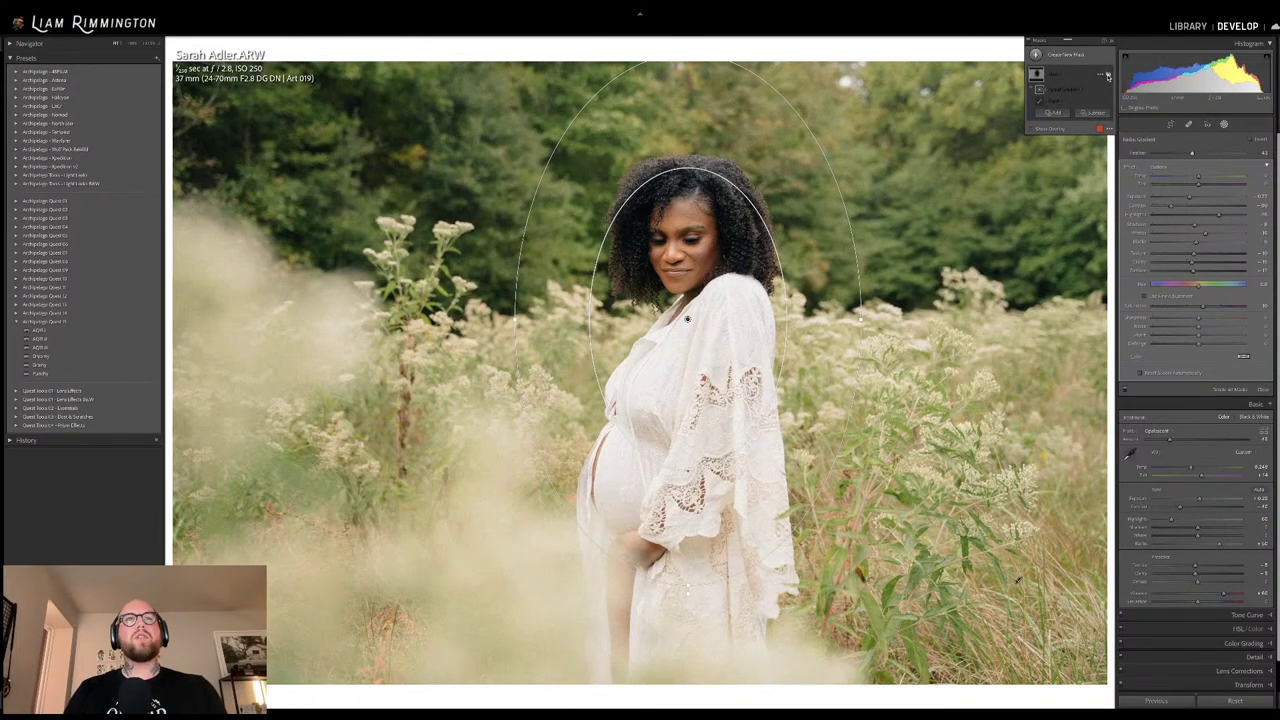
left_click(1108, 75)
left_click(1108, 75)
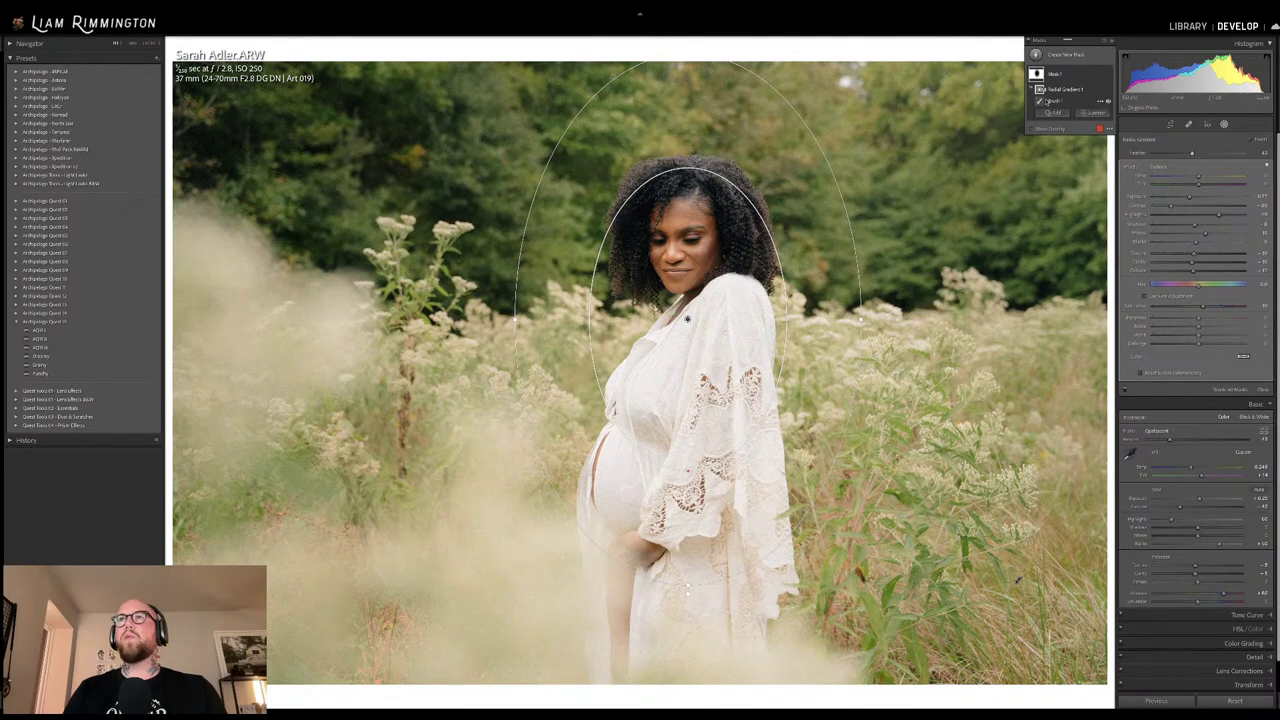
left_click(1107, 90)
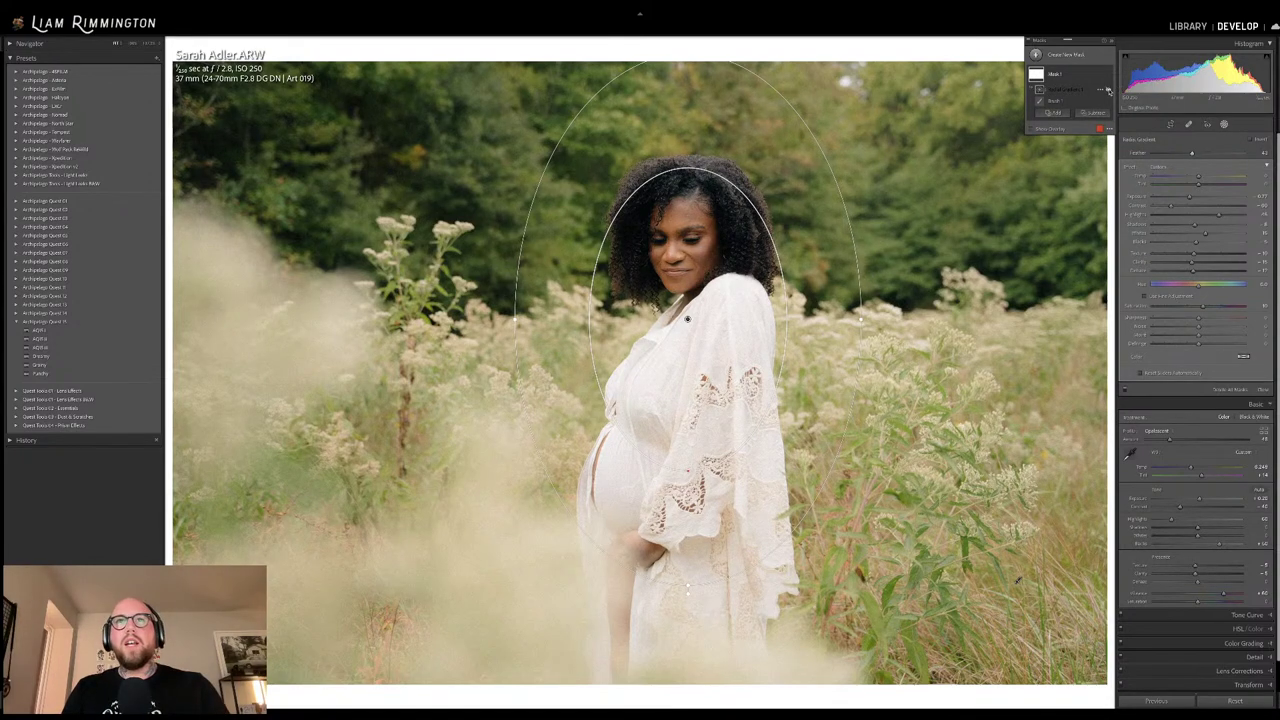
left_click(1107, 90)
left_click(1107, 90)
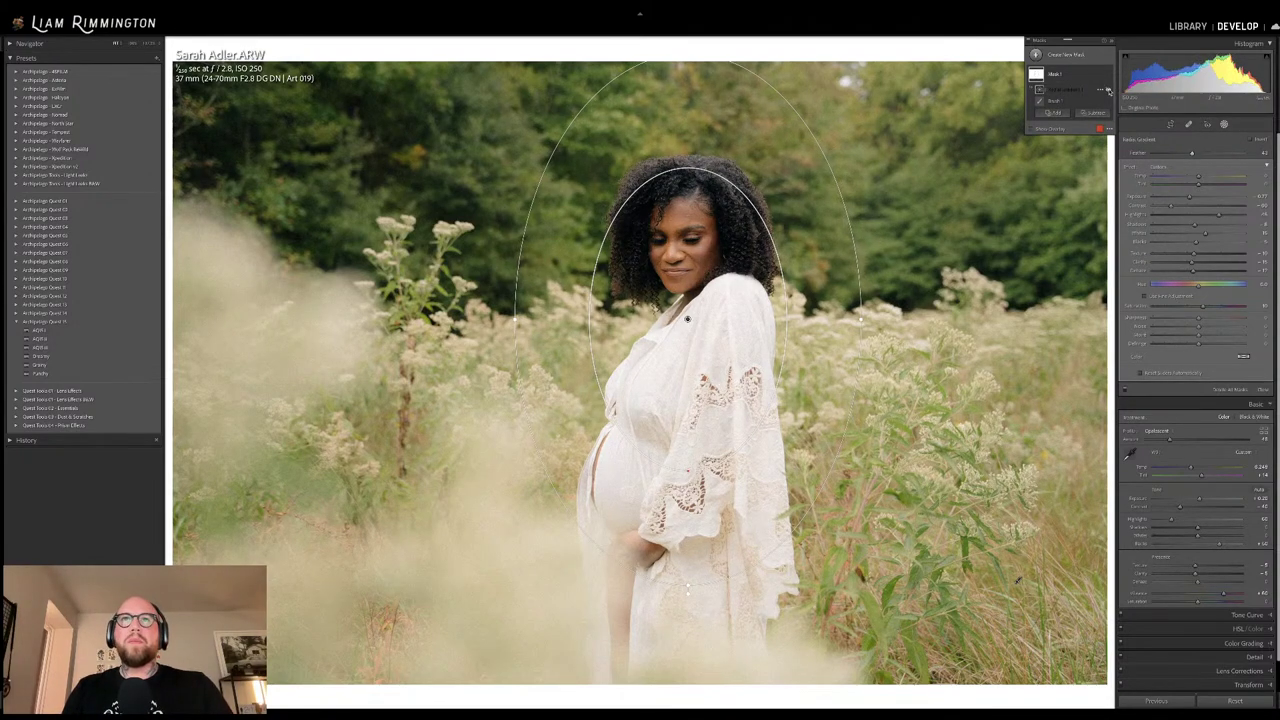
left_click(1106, 90)
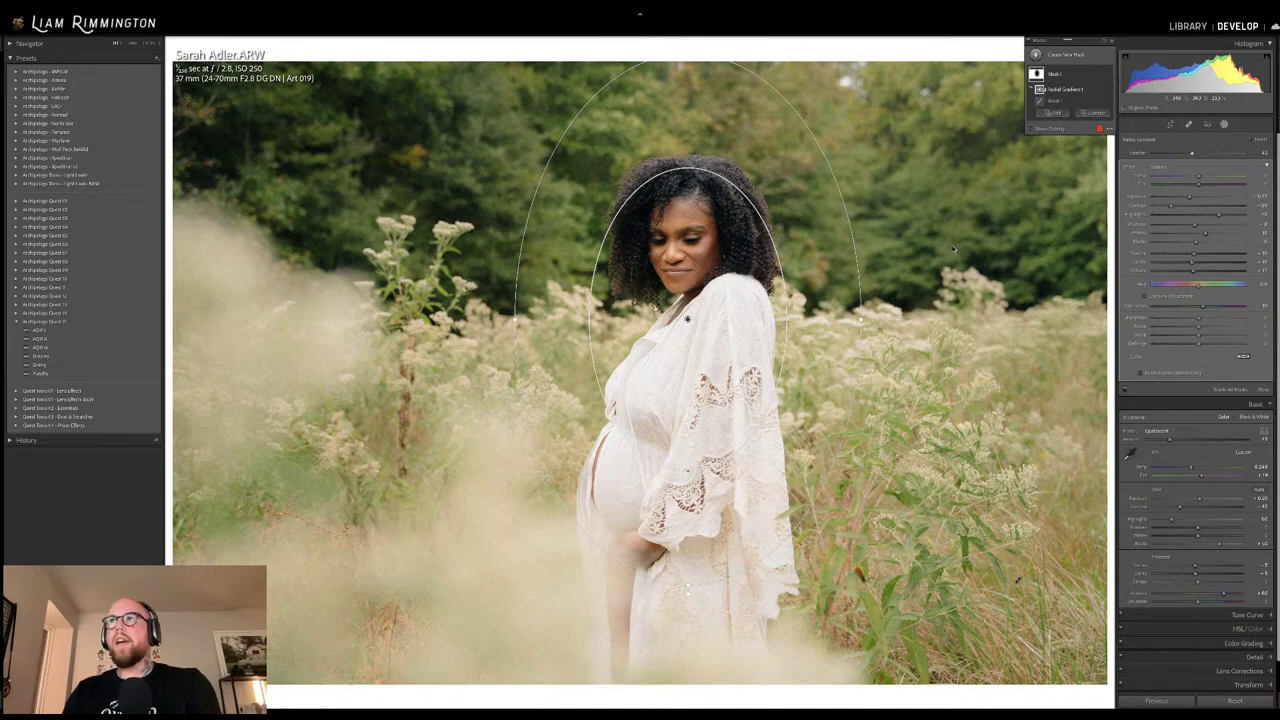
key("shift+w")
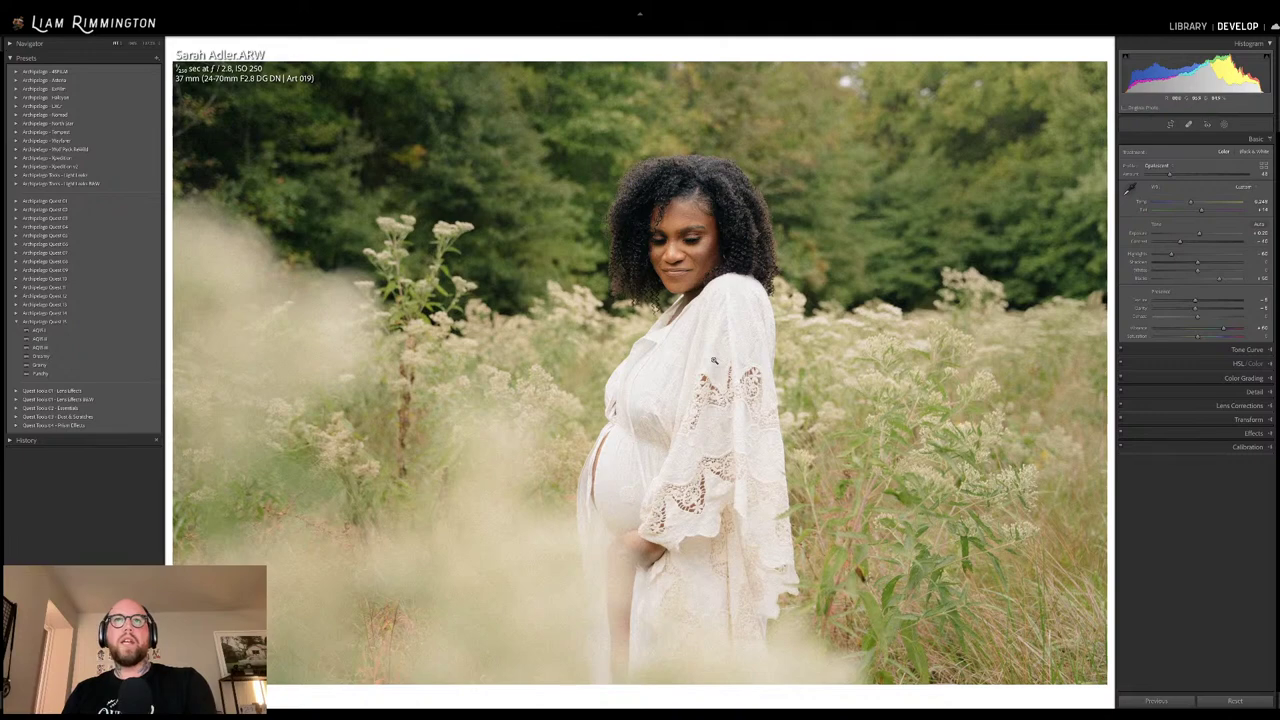
Compare the wildflower portrait before and after editing, including a side-by-side close-up of the woman's face and dress
key("backslash")
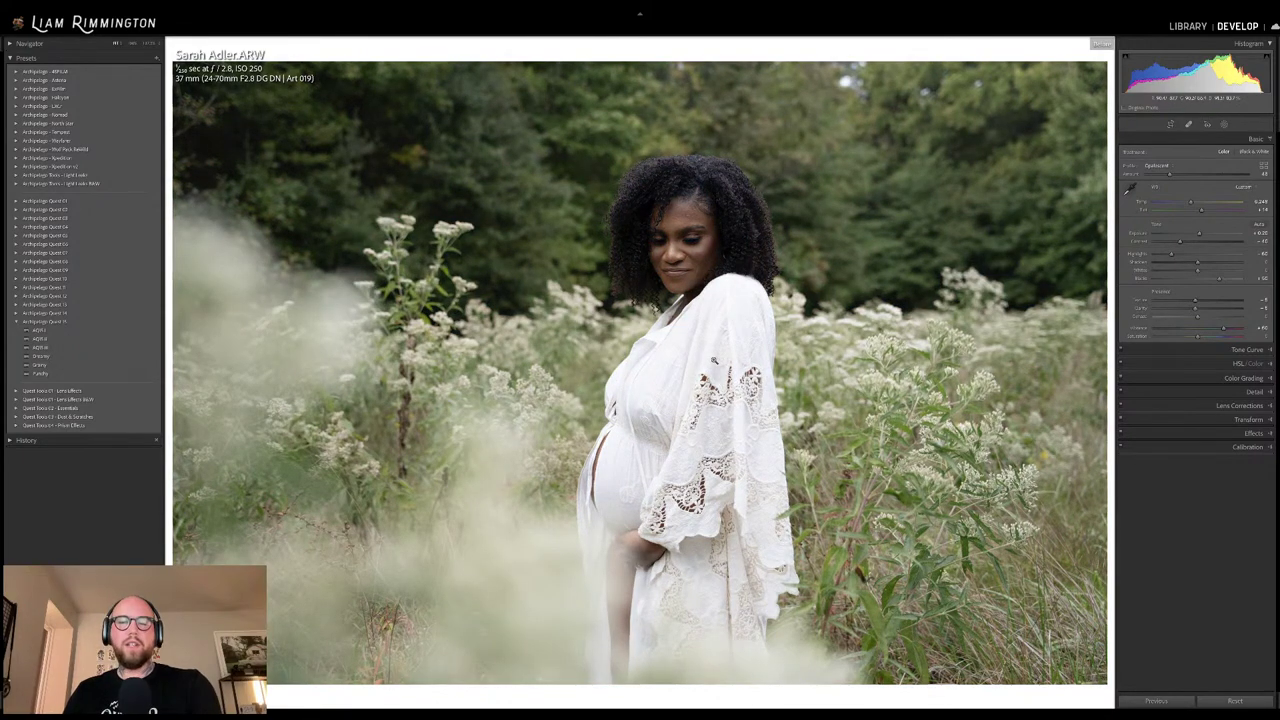
key("backslash")
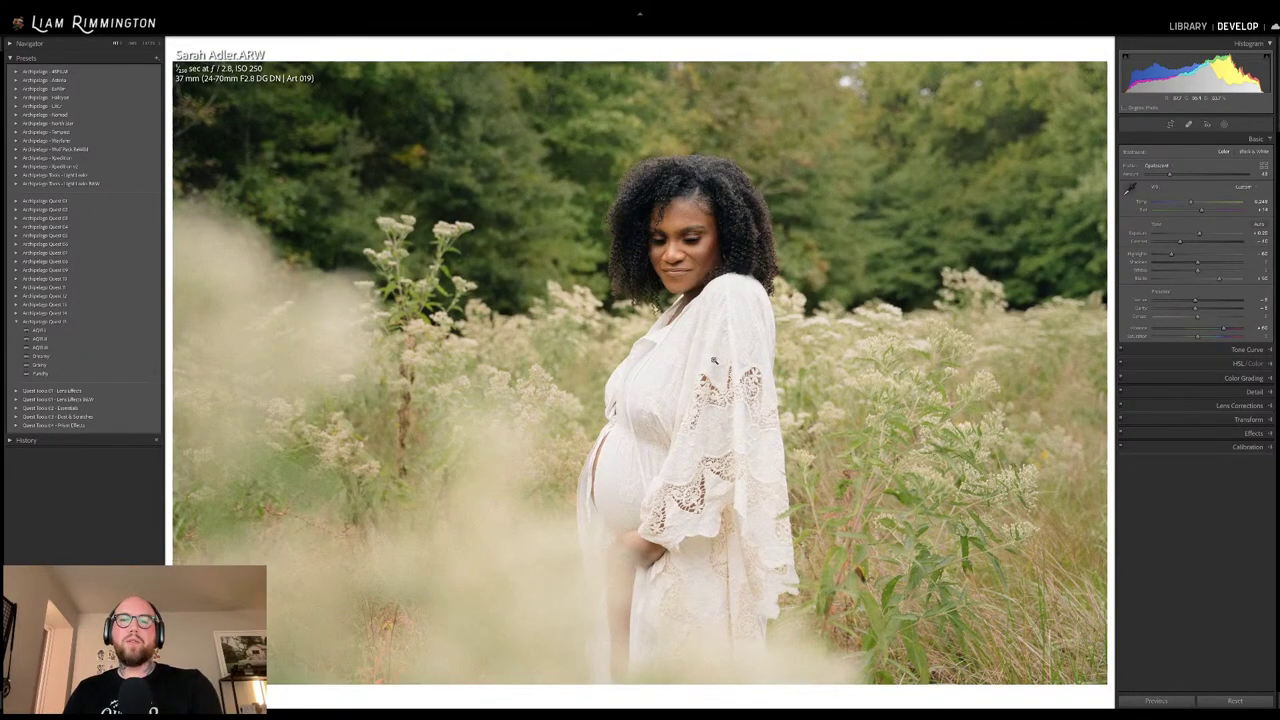
key("backslash")
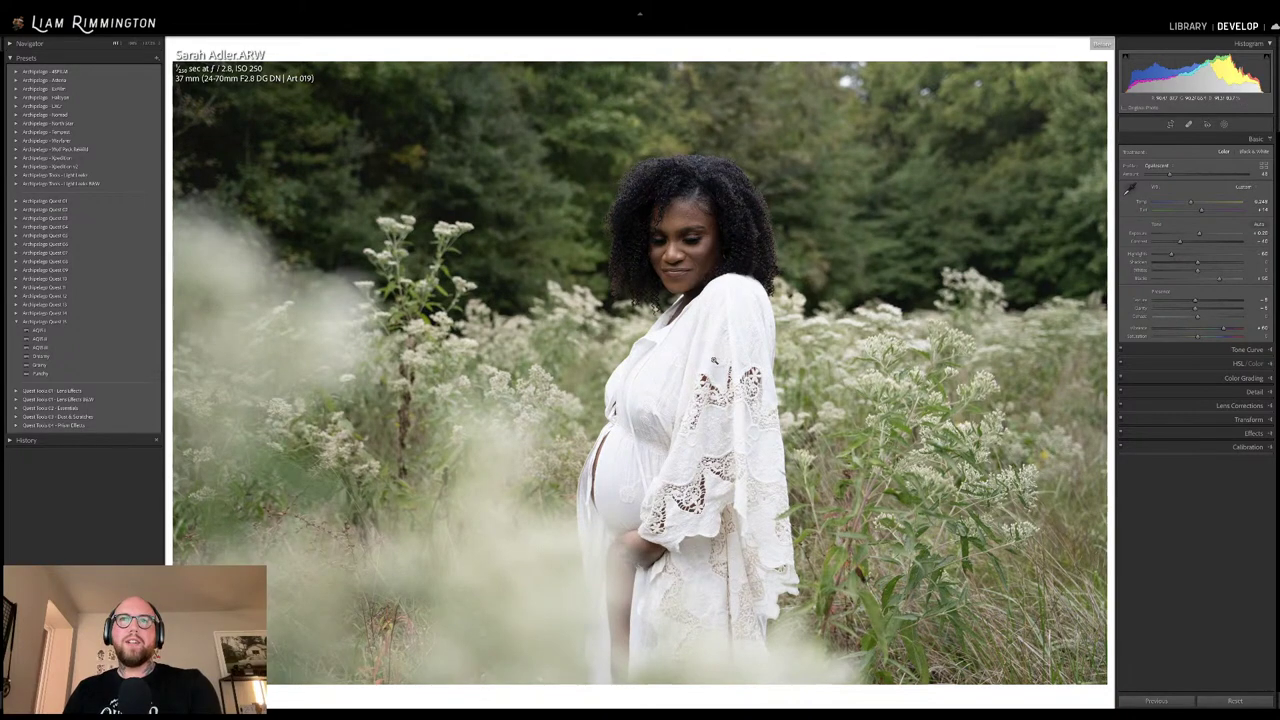
key("backslash")
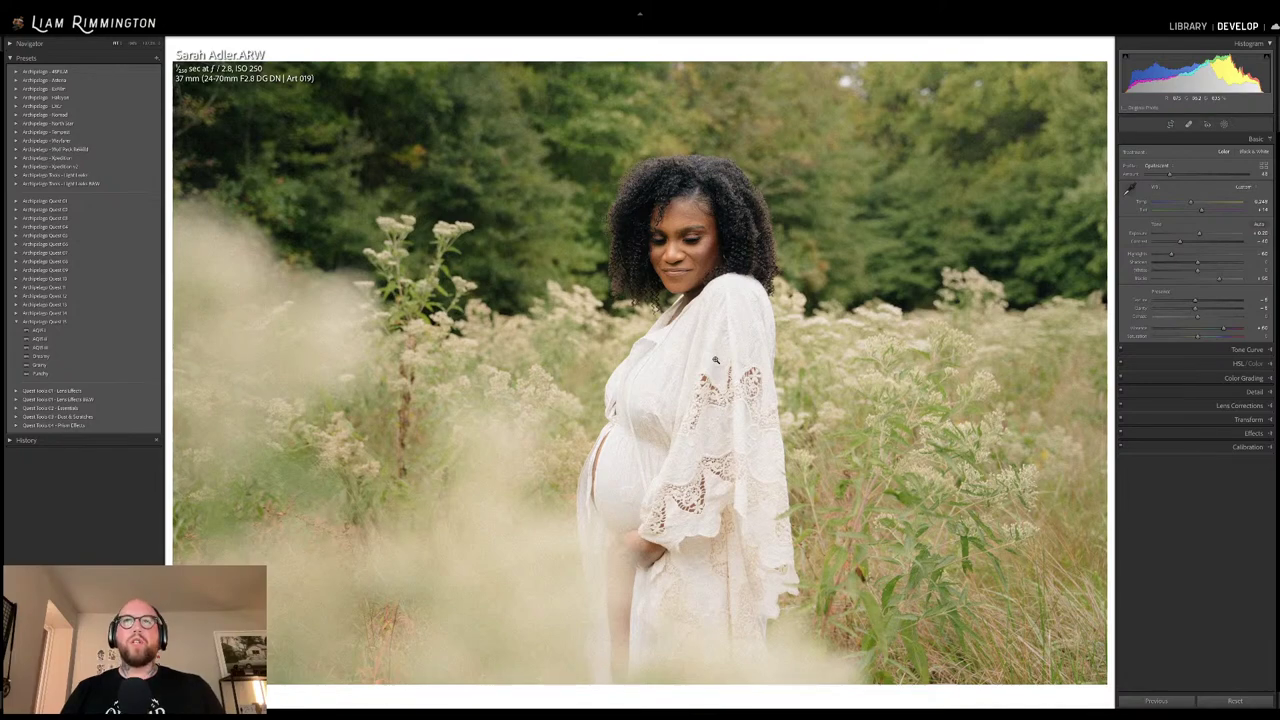
key("backslash")
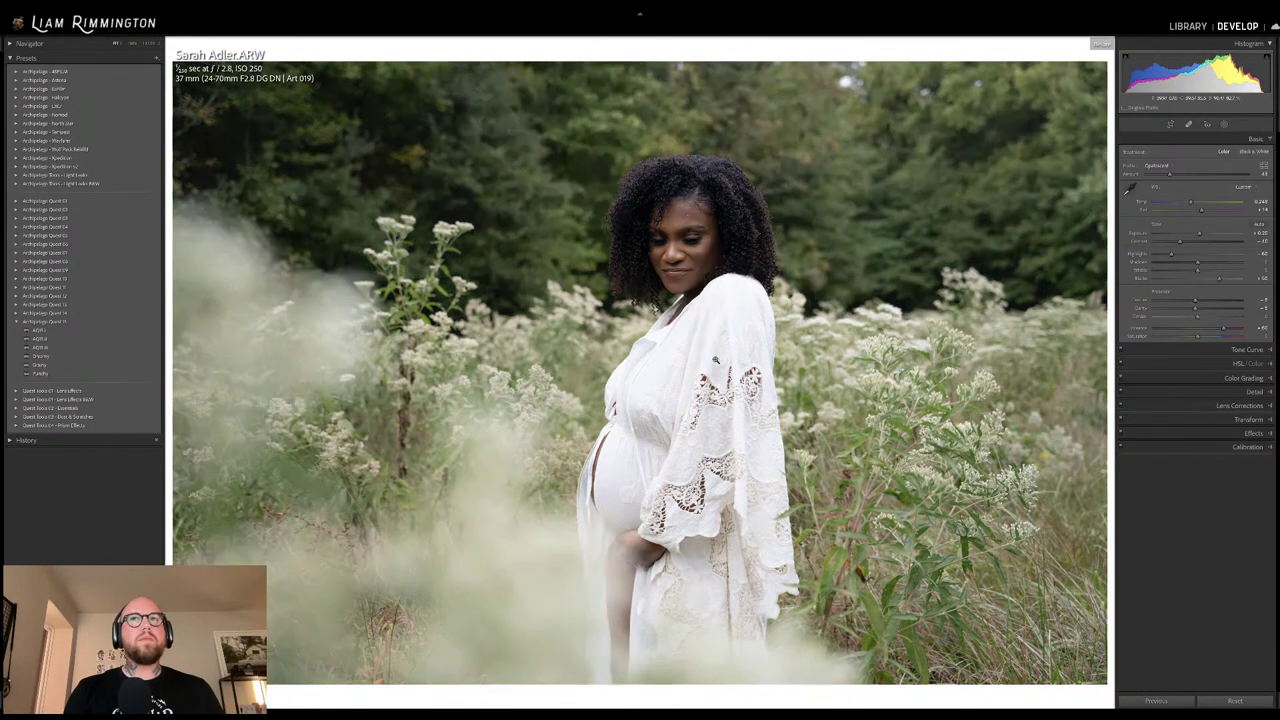
key("backslash")
key("y")
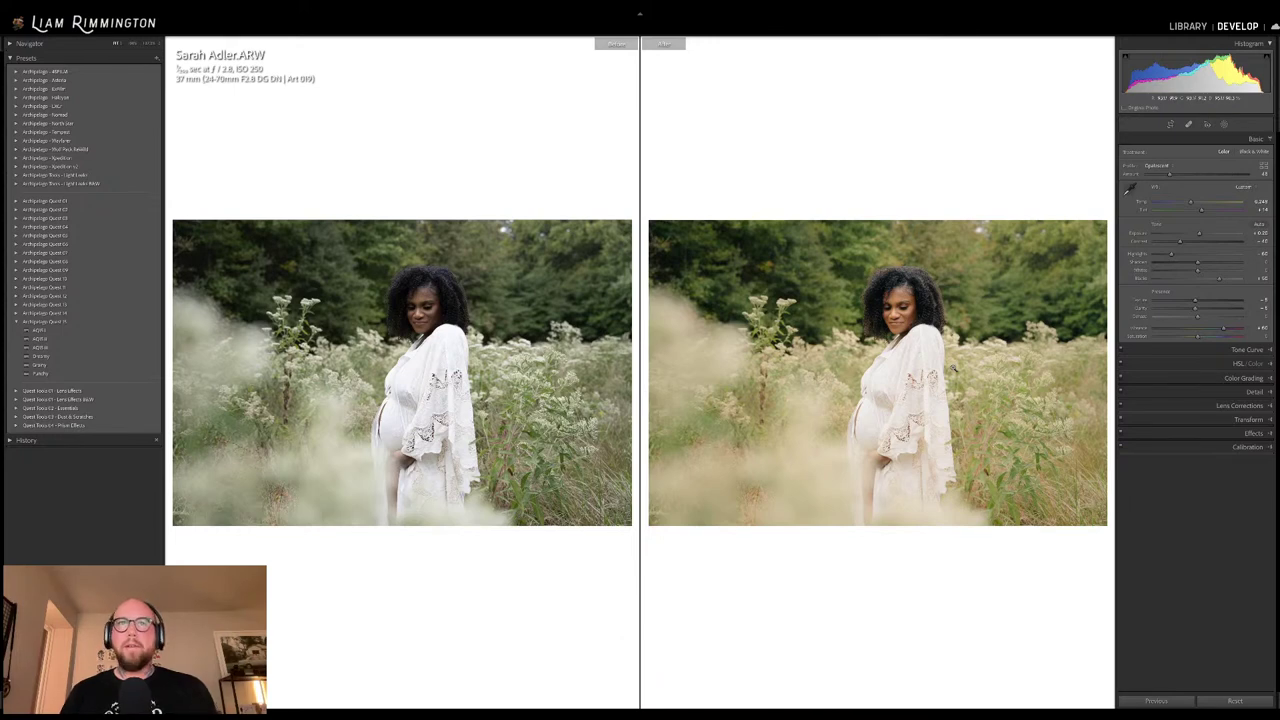
left_click(885, 313)
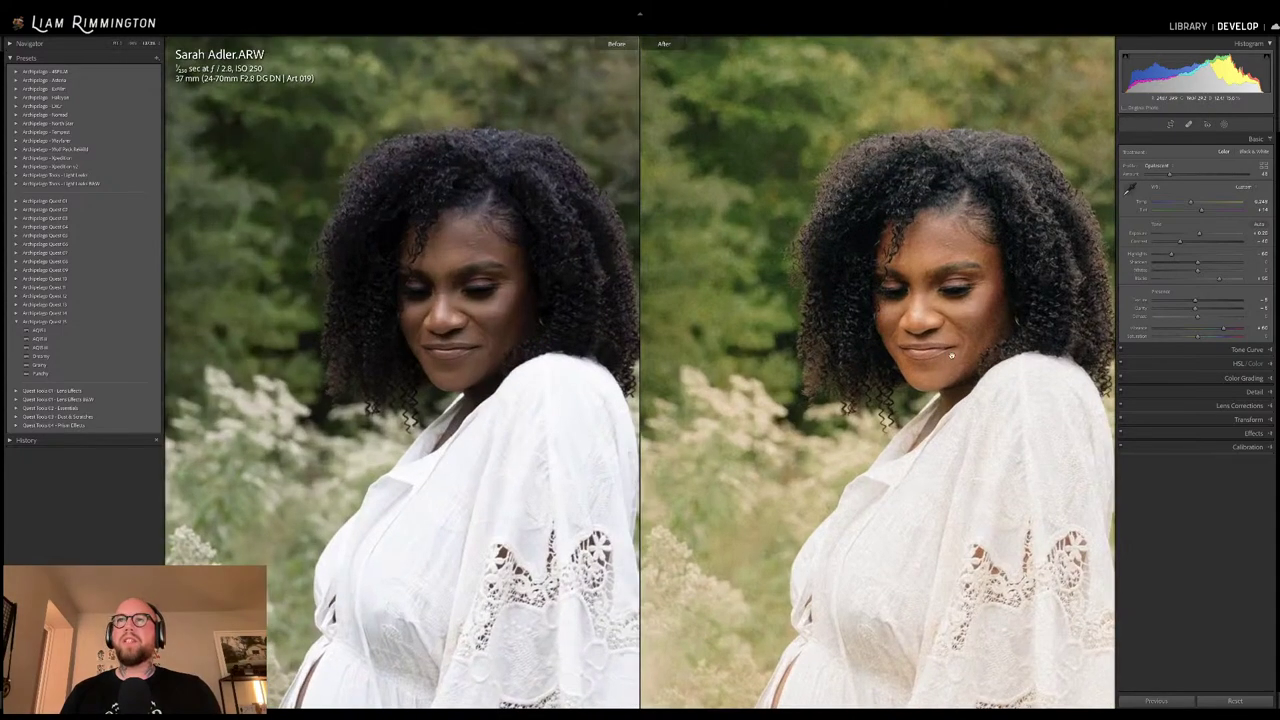
left_click_drag(837, 334, 906, 320)
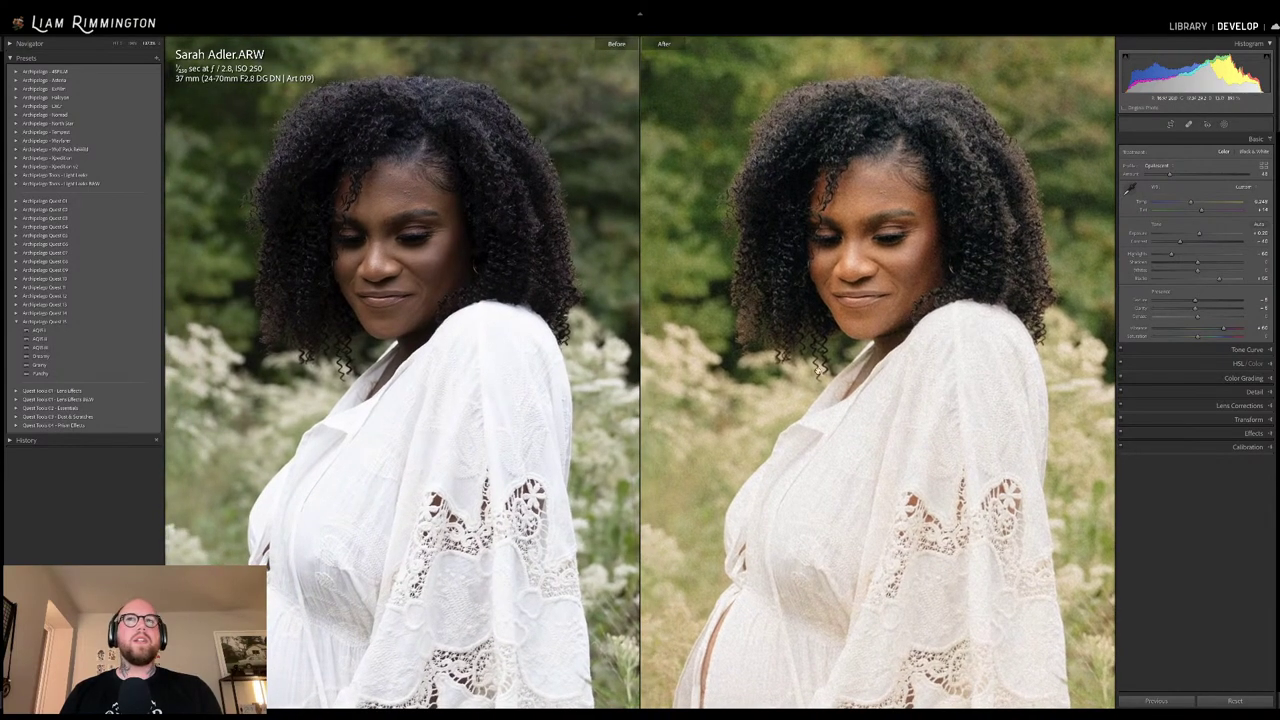
Examine the wildflowers, face and dress in the side-by-side close-up, and return to the whole edited photo alone
left_click_drag(797, 379, 812, 281)
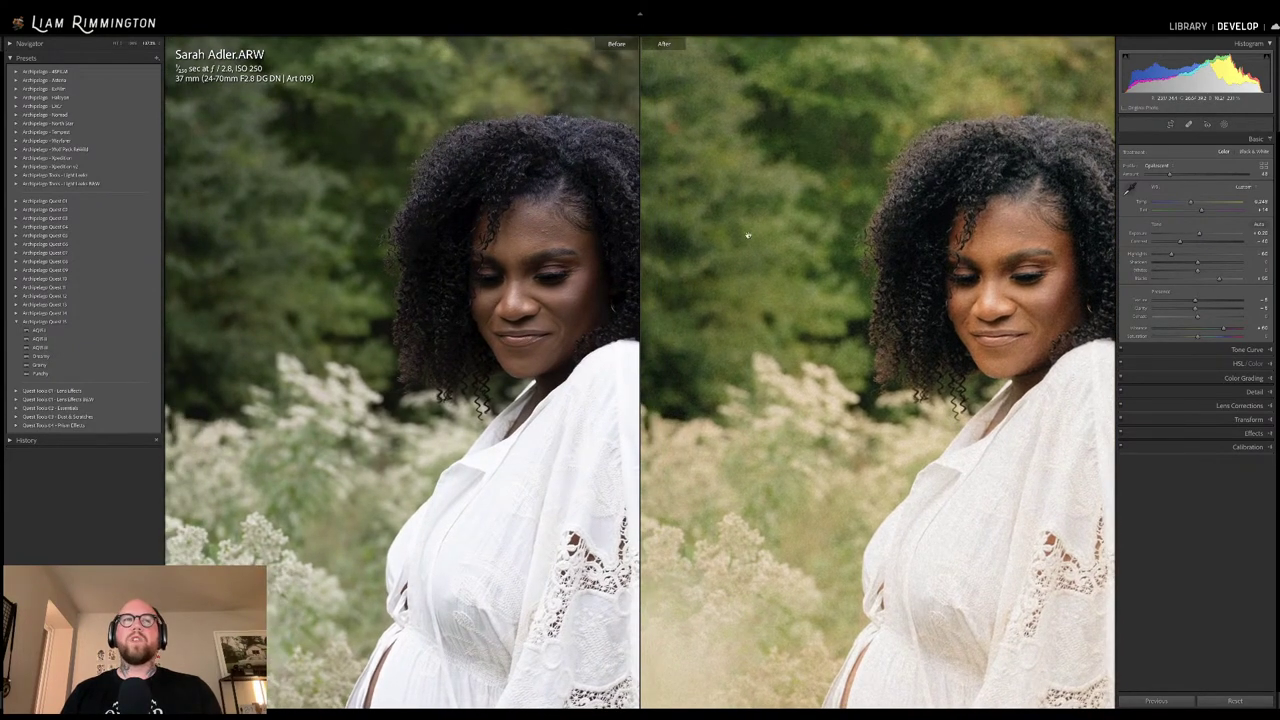
left_click_drag(752, 376, 806, 509)
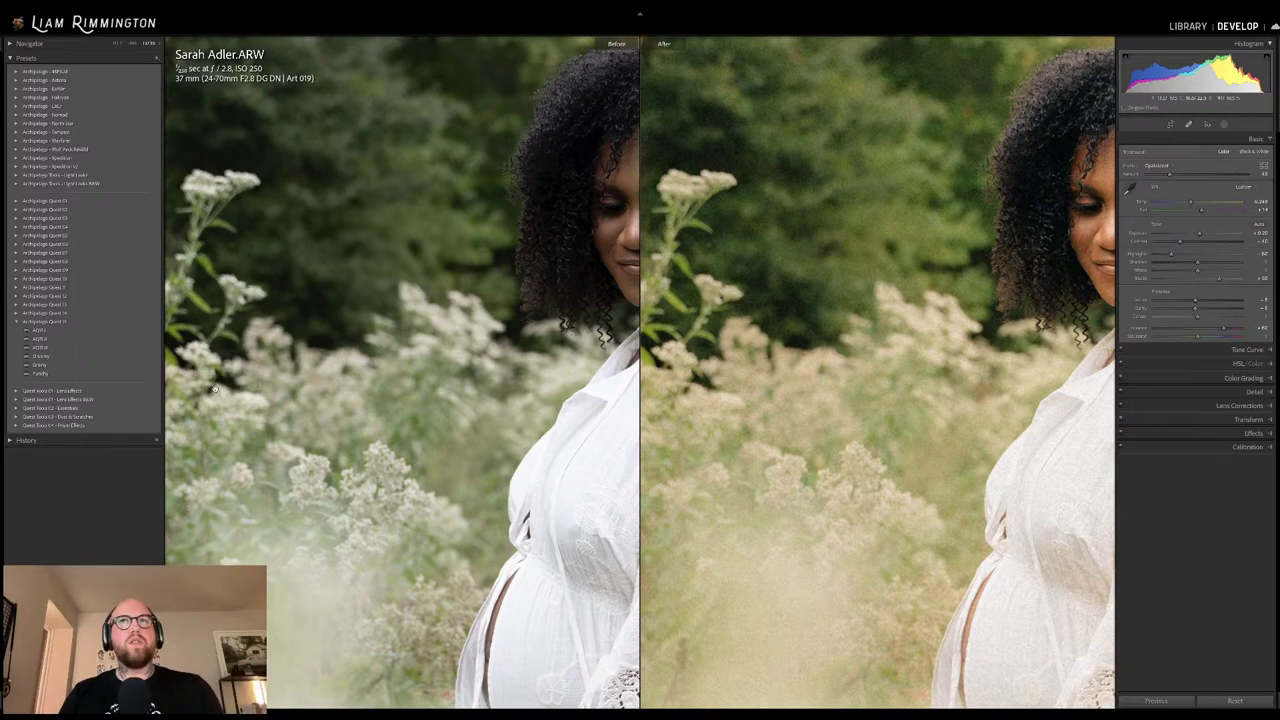
left_click(786, 381)
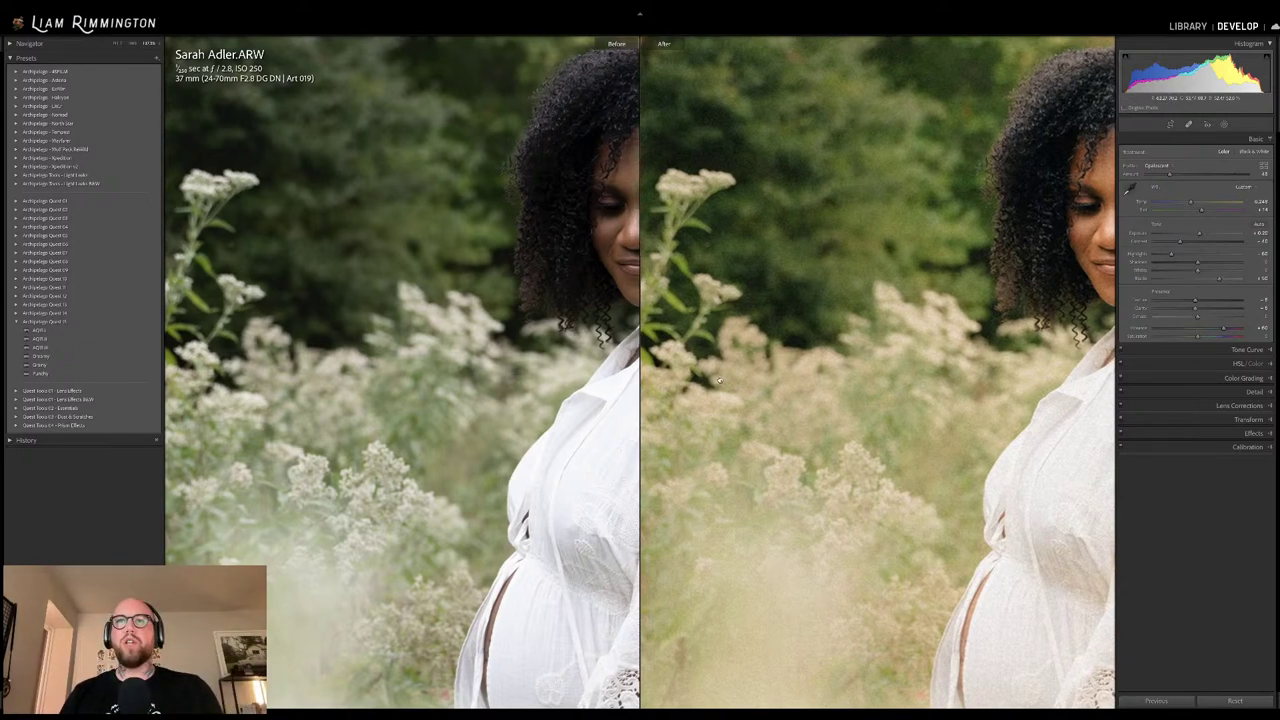
left_click_drag(851, 357, 683, 358)
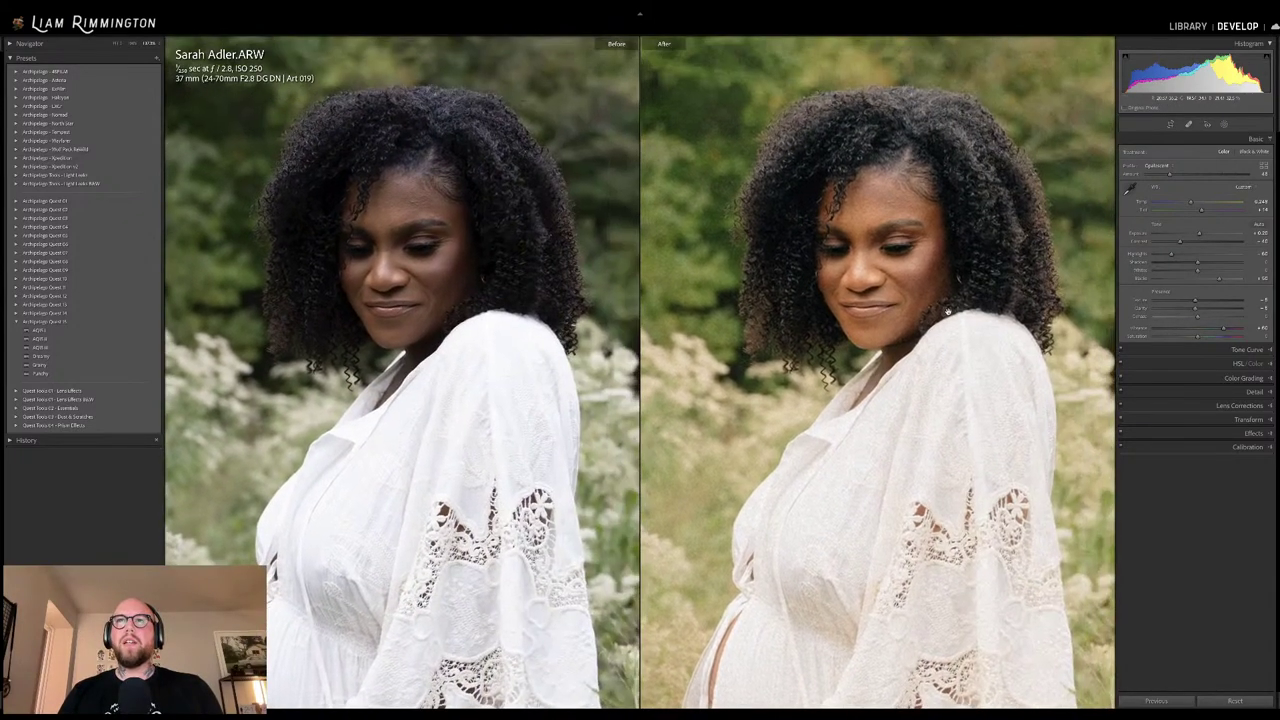
left_click(946, 330)
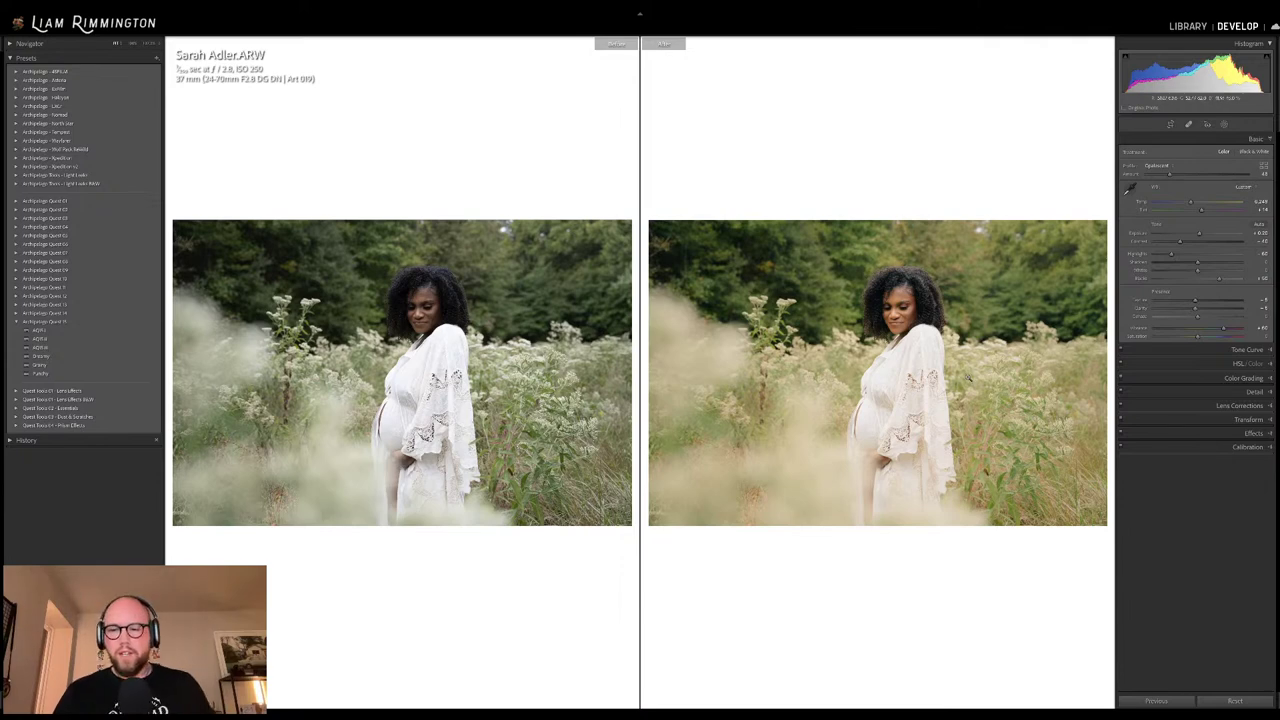
key("y")
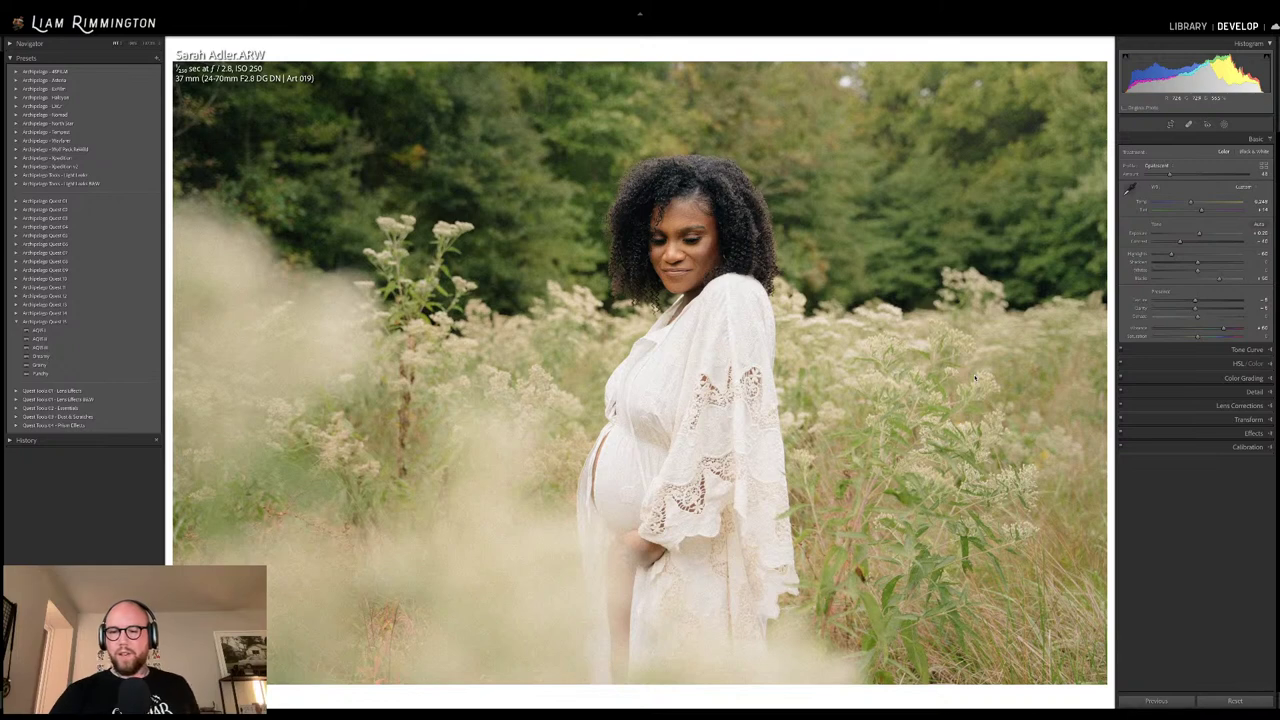
Open the photo of the couple in front of the pink drapery and rotate its crop slightly to straighten it
key("g")
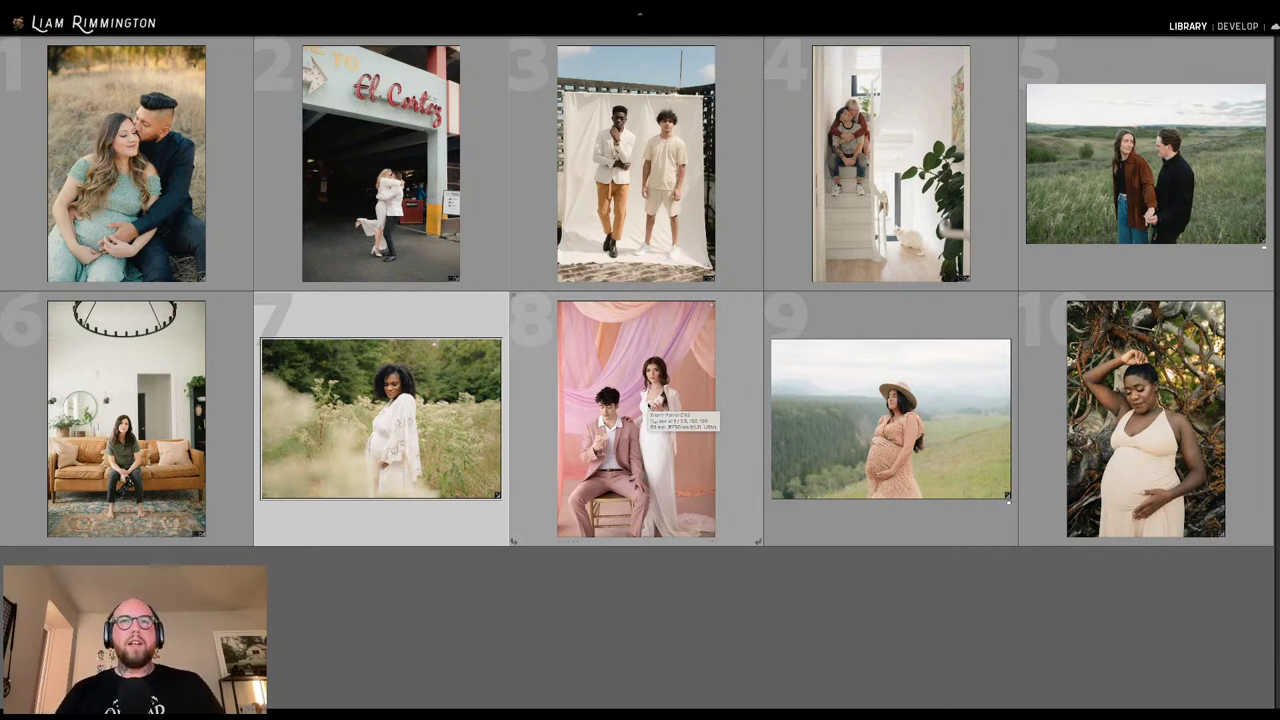
left_click(645, 410)
key("d")
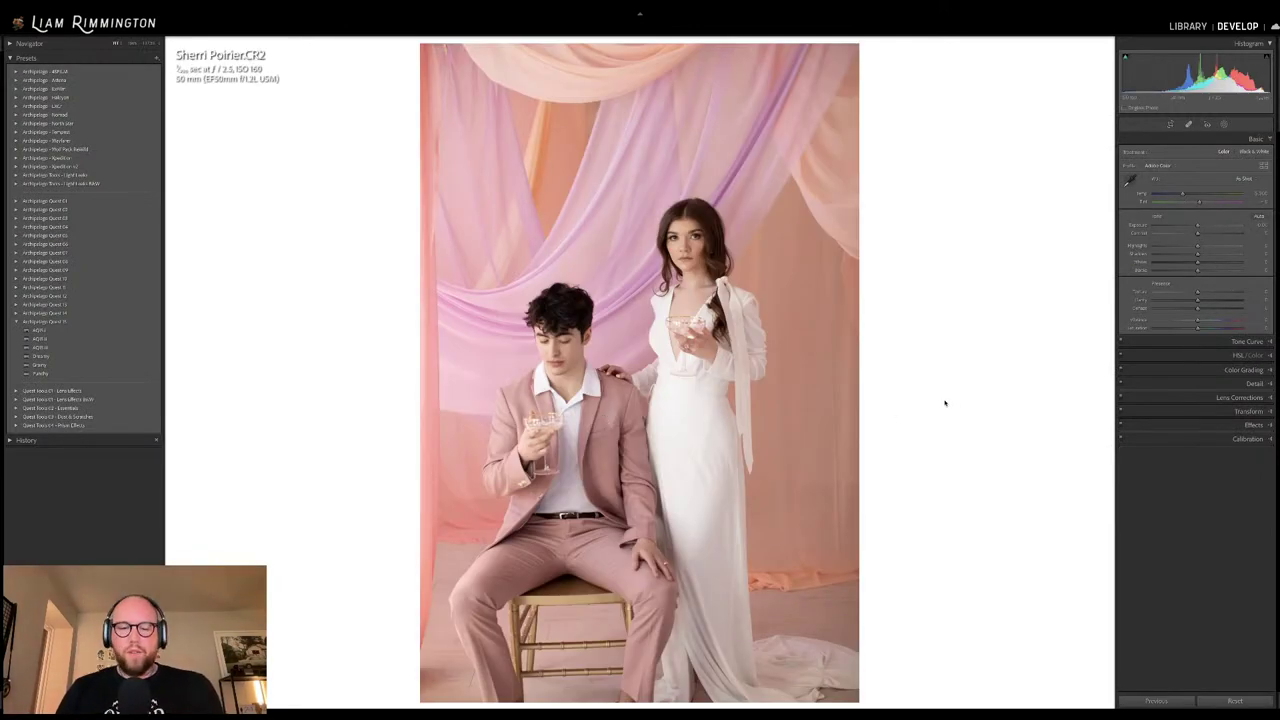
key("r")
left_click_drag(948, 406, 953, 419)
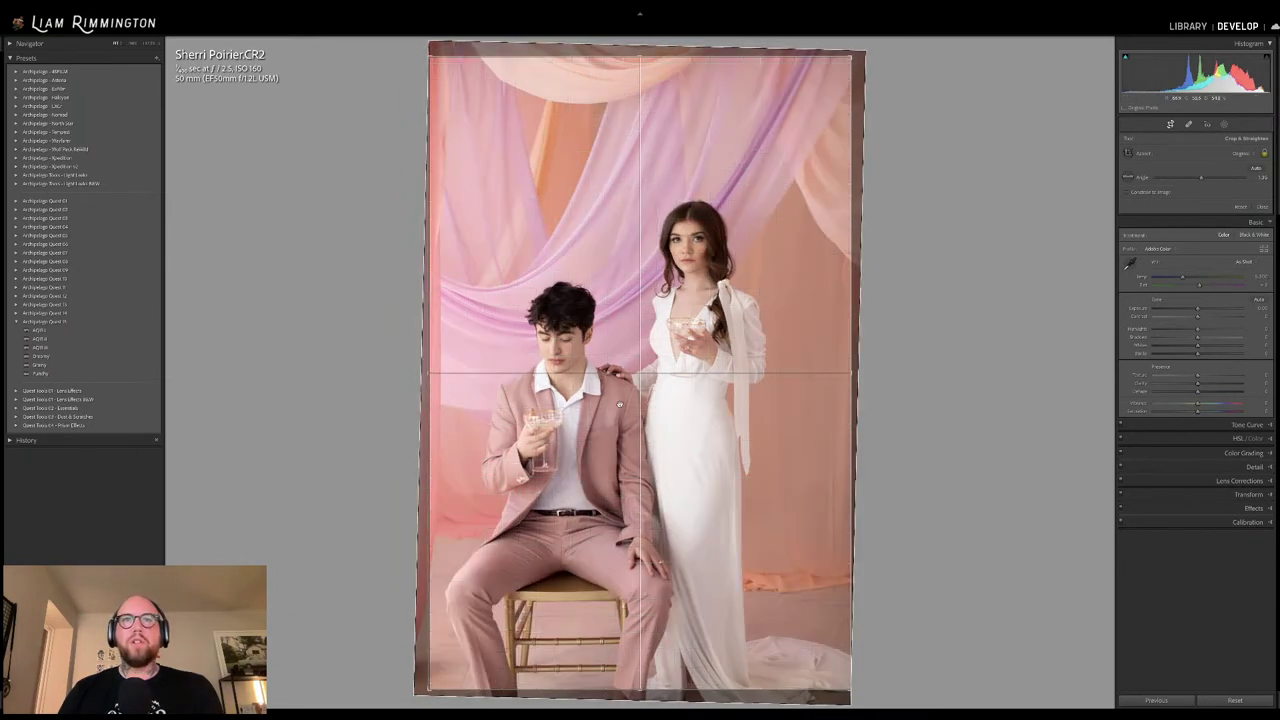
key("Return")
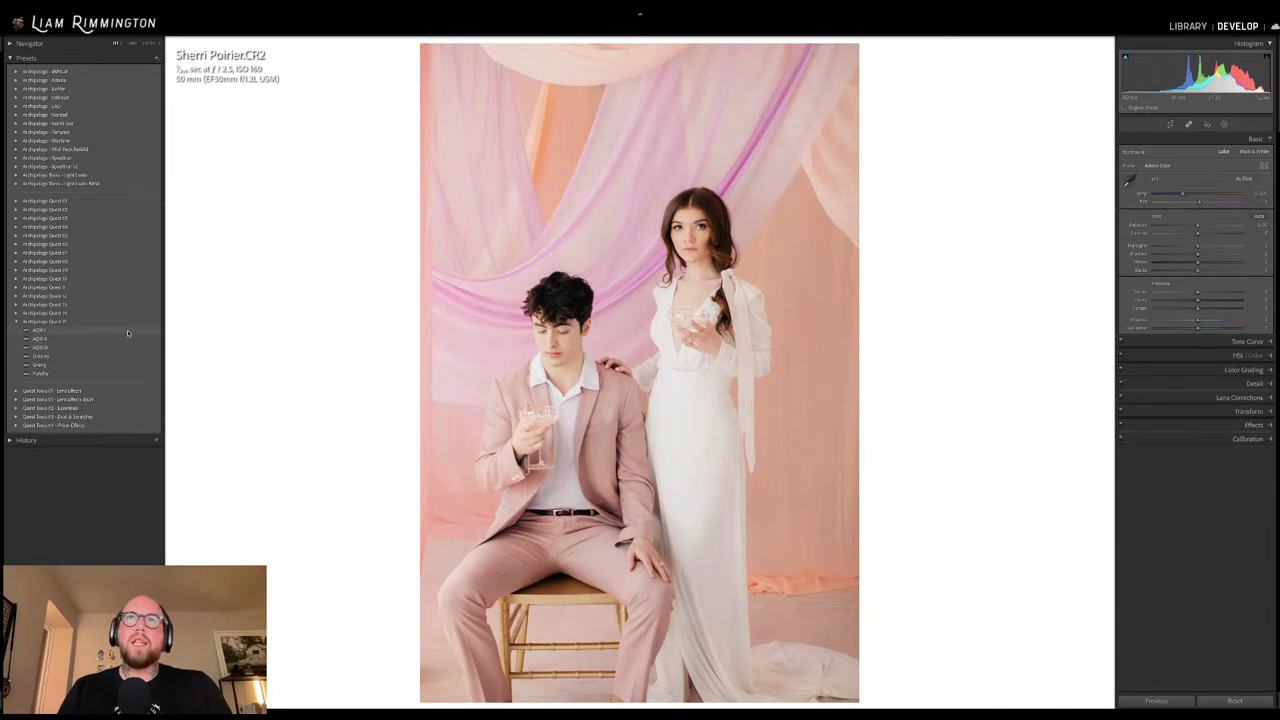
Apply the third Archipelago Quest 15 preset to the couple photo with profile amount about 30 and slightly lower exposure
left_click(126, 347)
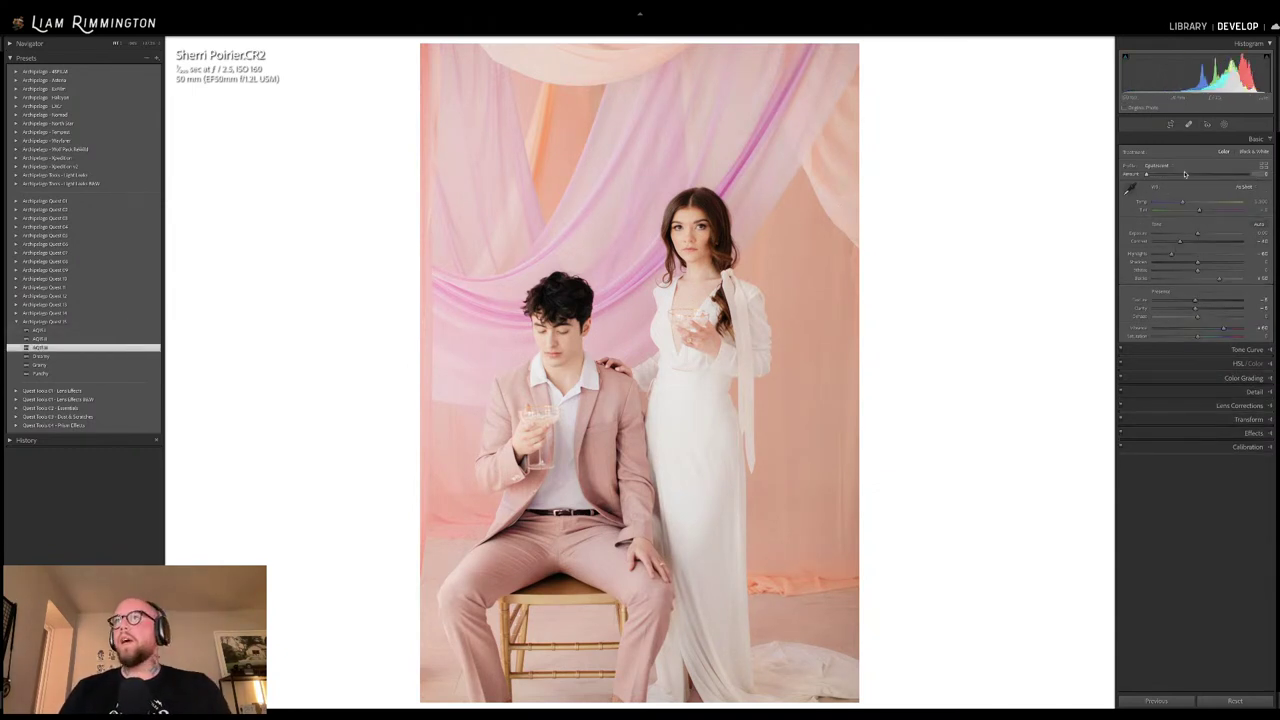
mouse_move(1147, 175)
left_mouse_down()
mouse_move(1160, 175)
mouse_move(1146, 175)
left_mouse_up()
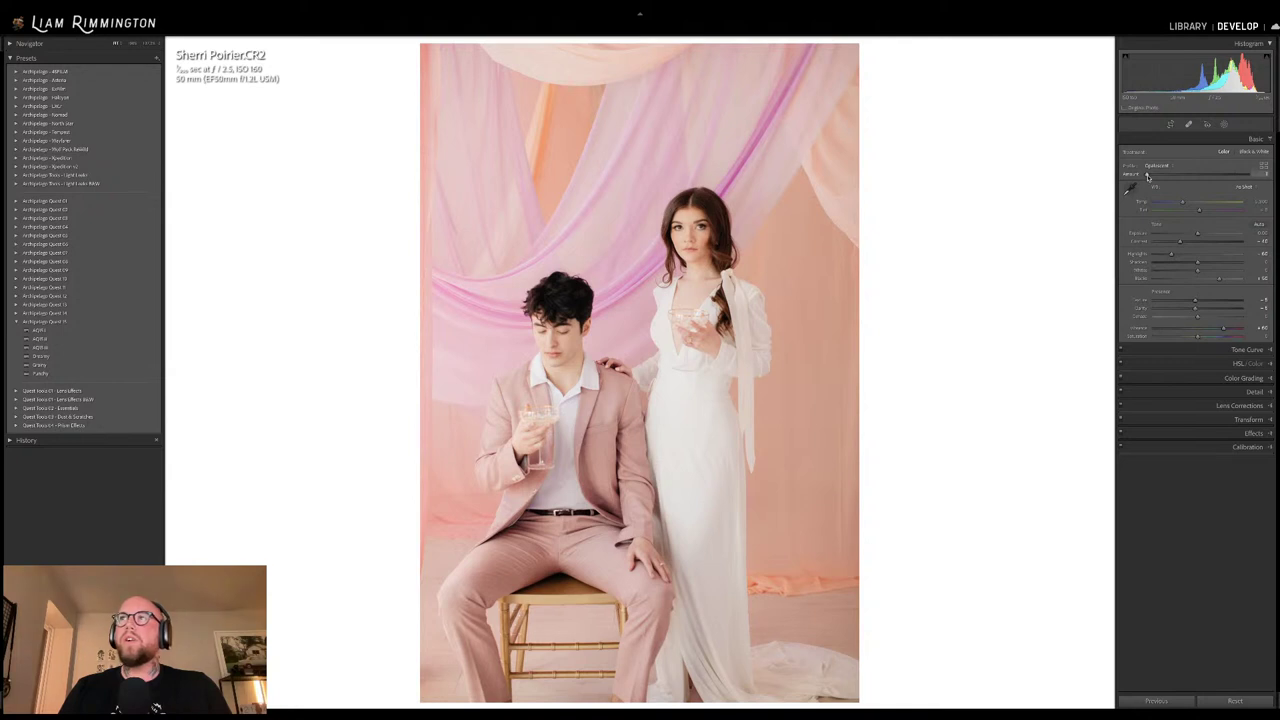
left_click_drag(1146, 175, 1162, 175)
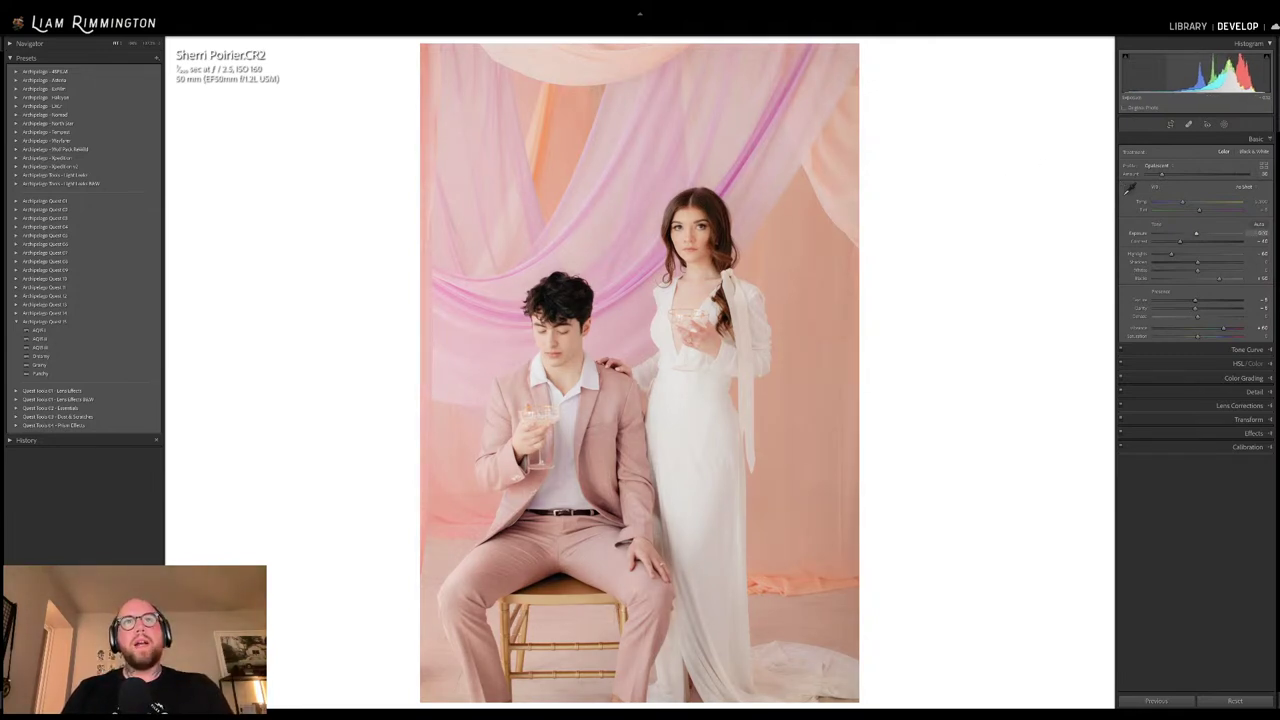
left_click_drag(1205, 72, 1215, 72)
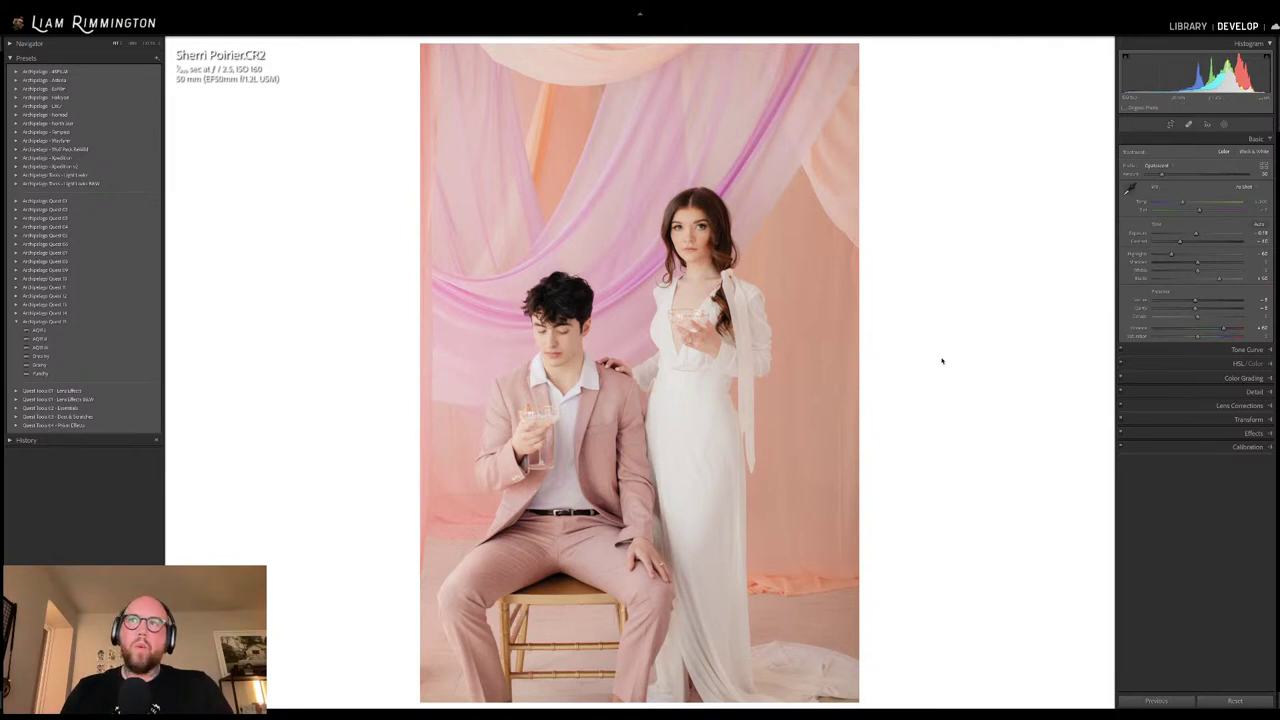
right_click(938, 355)
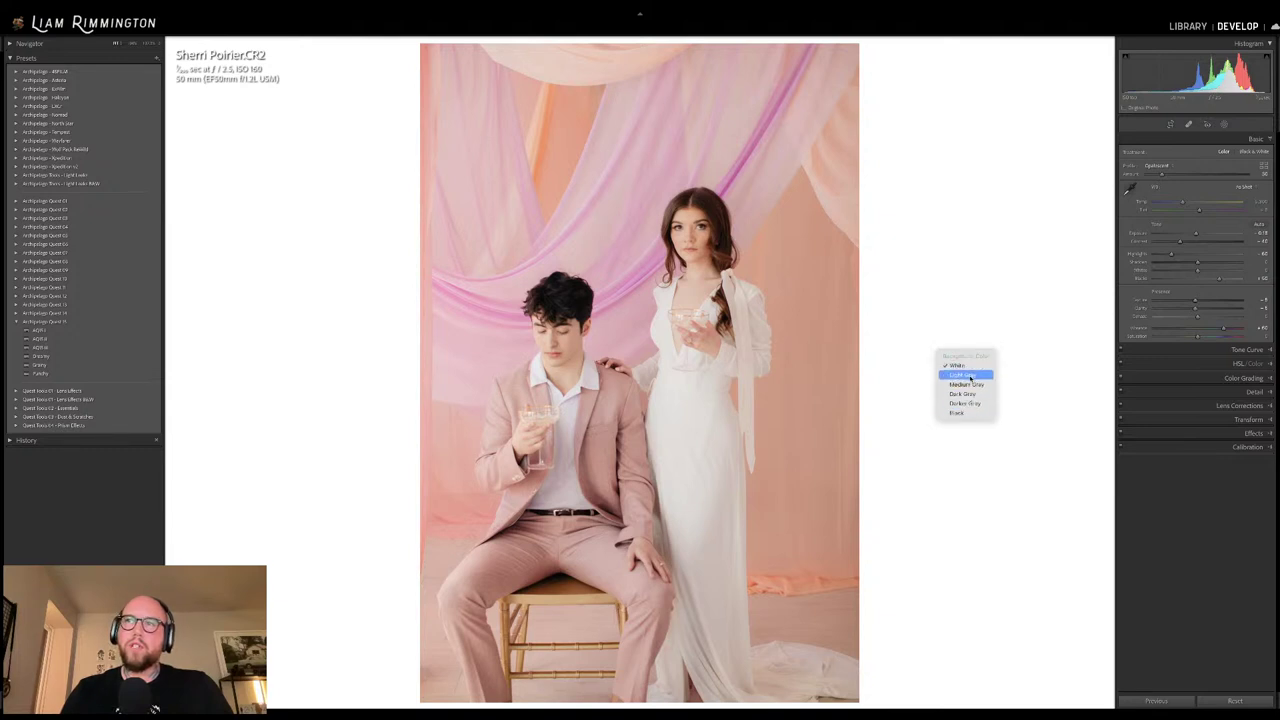
left_click(884, 347)
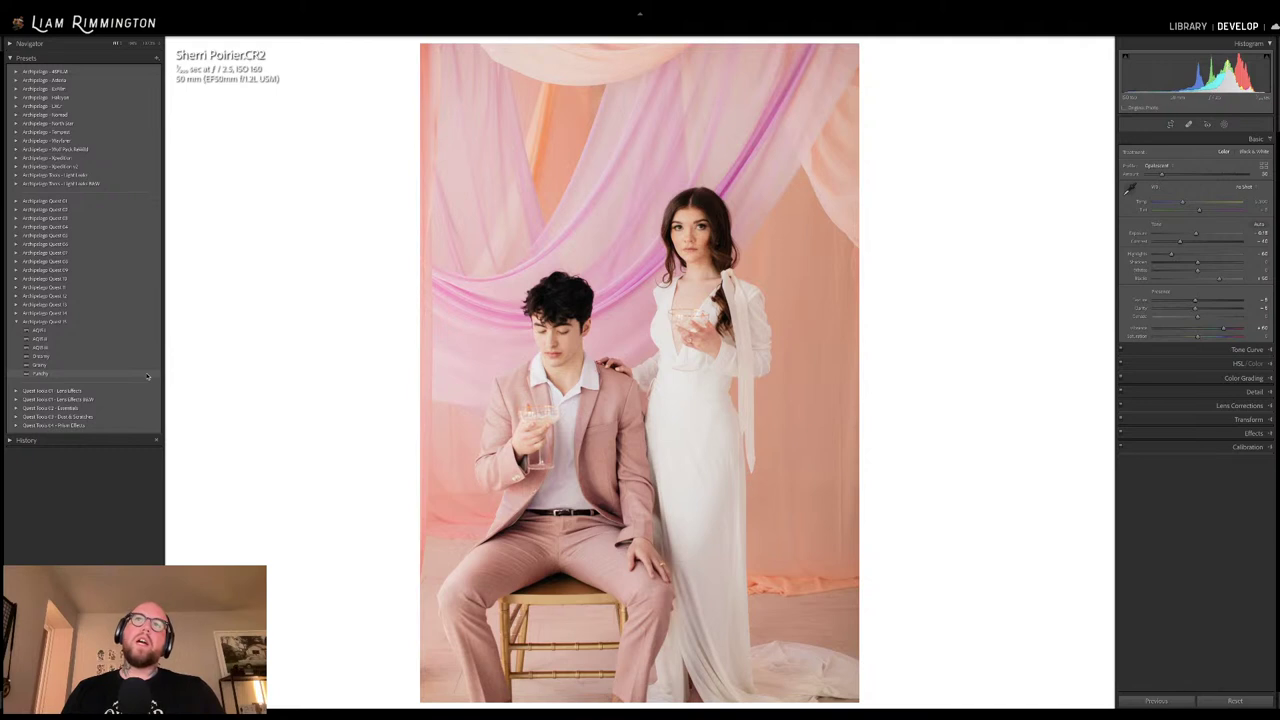
Add the last Archipelago Quest 15 effect preset, raise the profile amount to about 115, and lower the exposure slightly
left_click(147, 375)
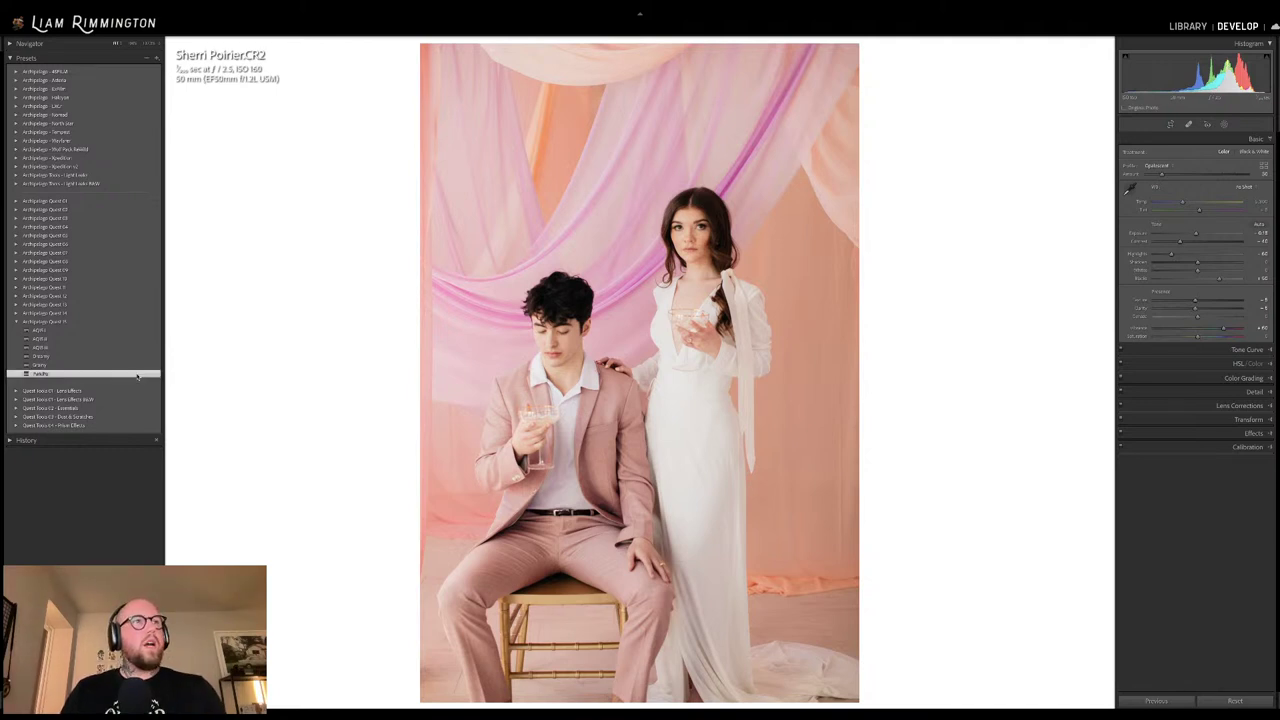
left_click_drag(1162, 175, 1202, 174)
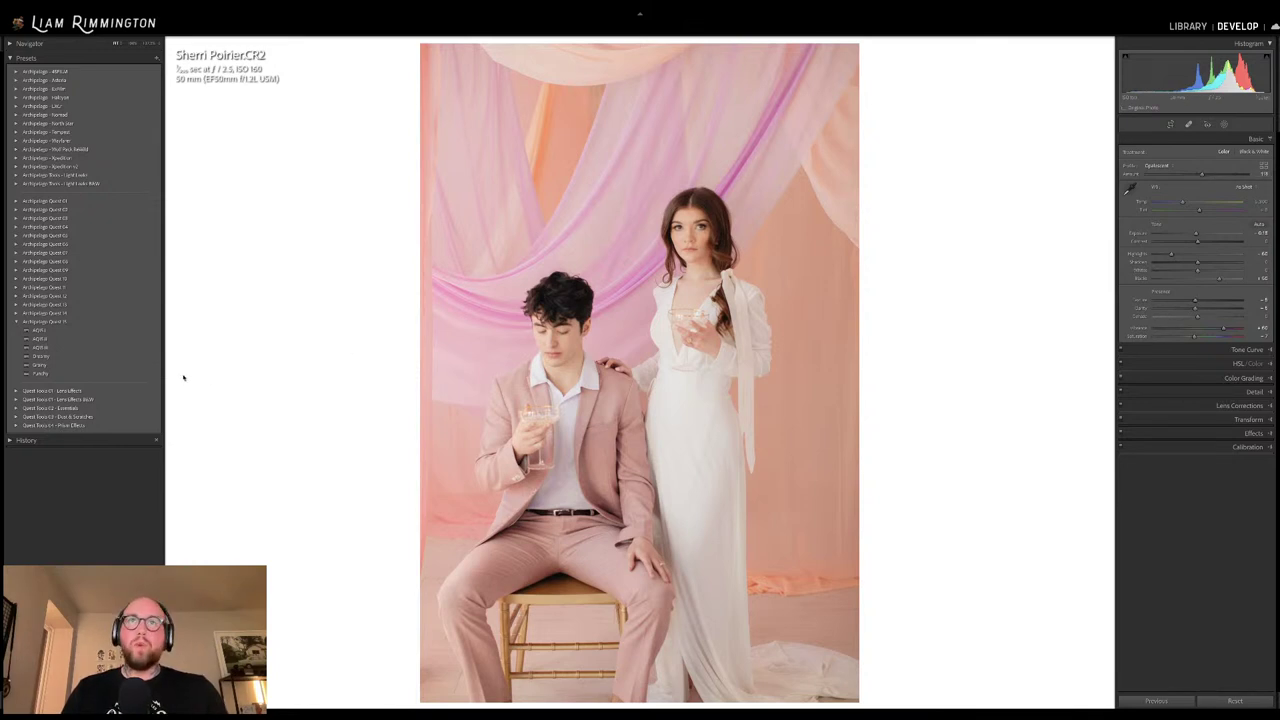
key("ctrl+z")
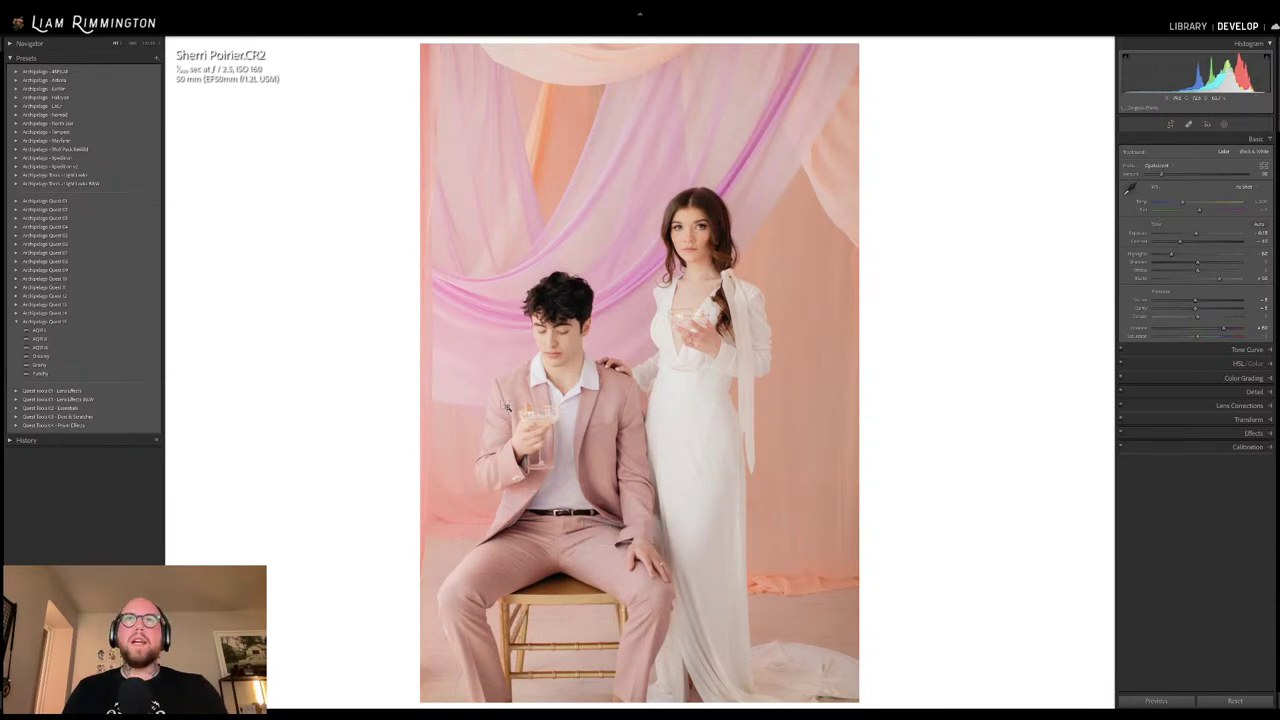
key("ctrl+shift+z")
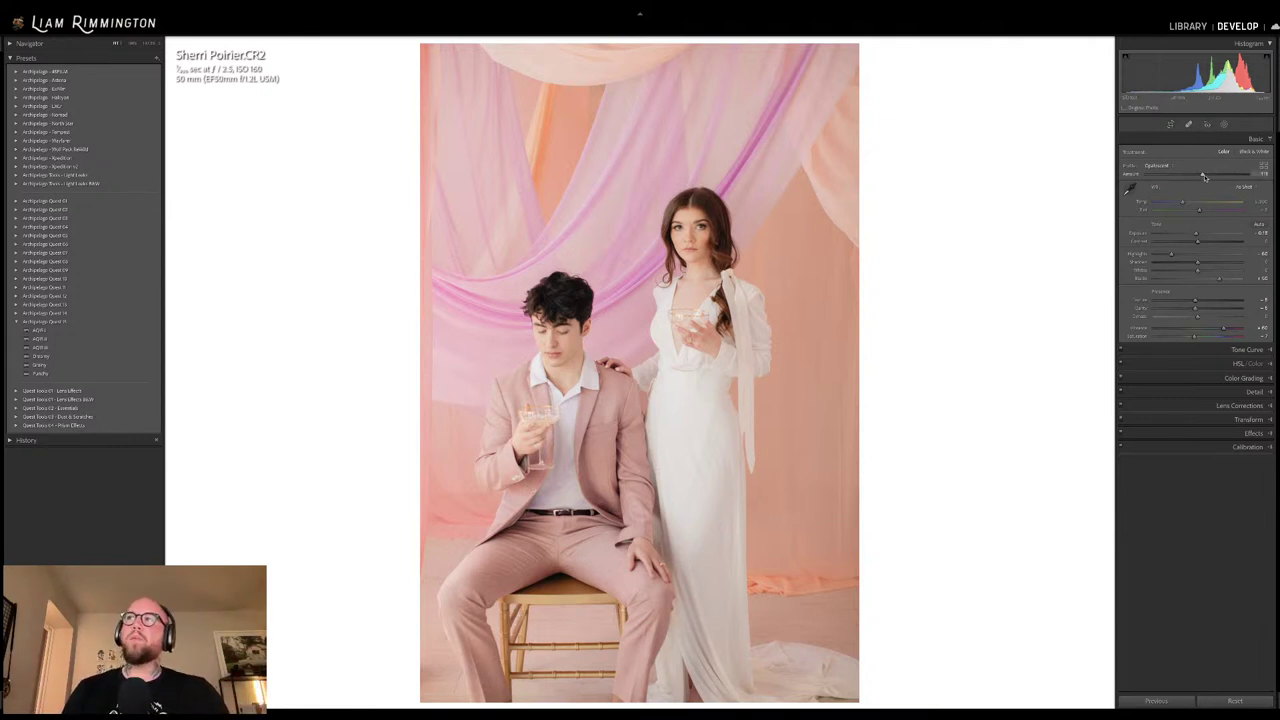
left_click_drag(1204, 177, 1203, 175)
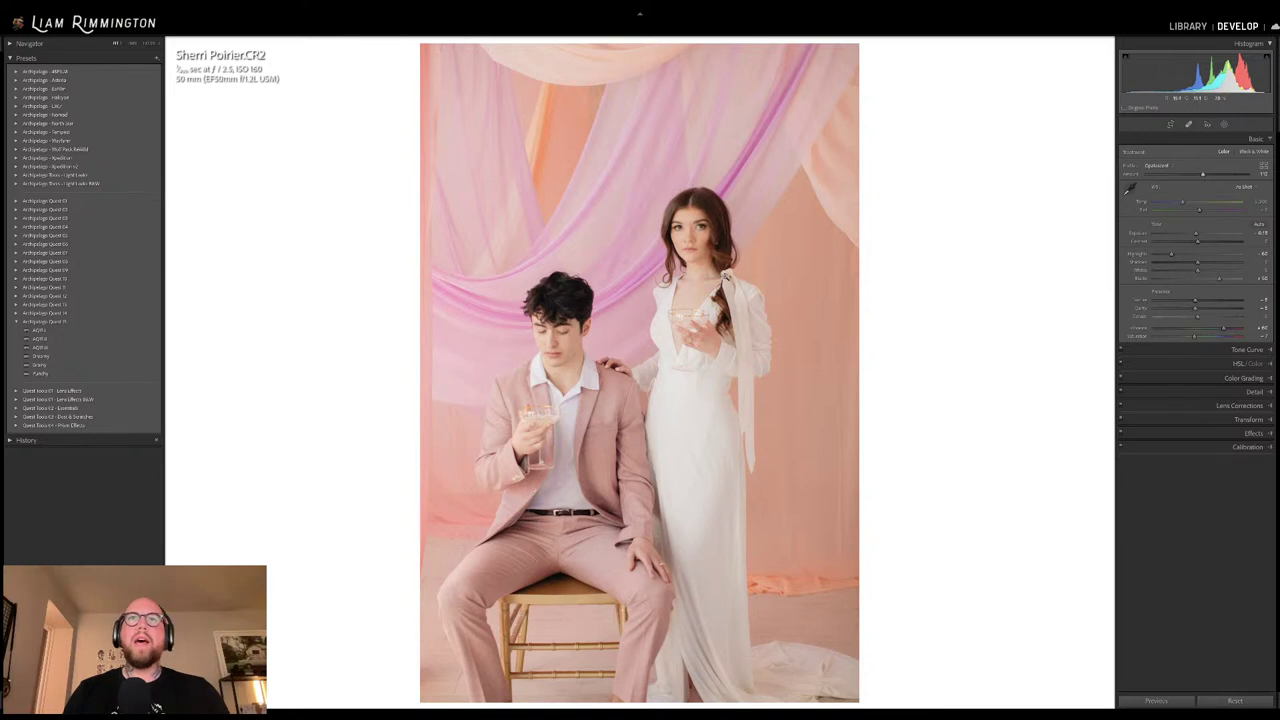
left_click_drag(1204, 176, 1206, 176)
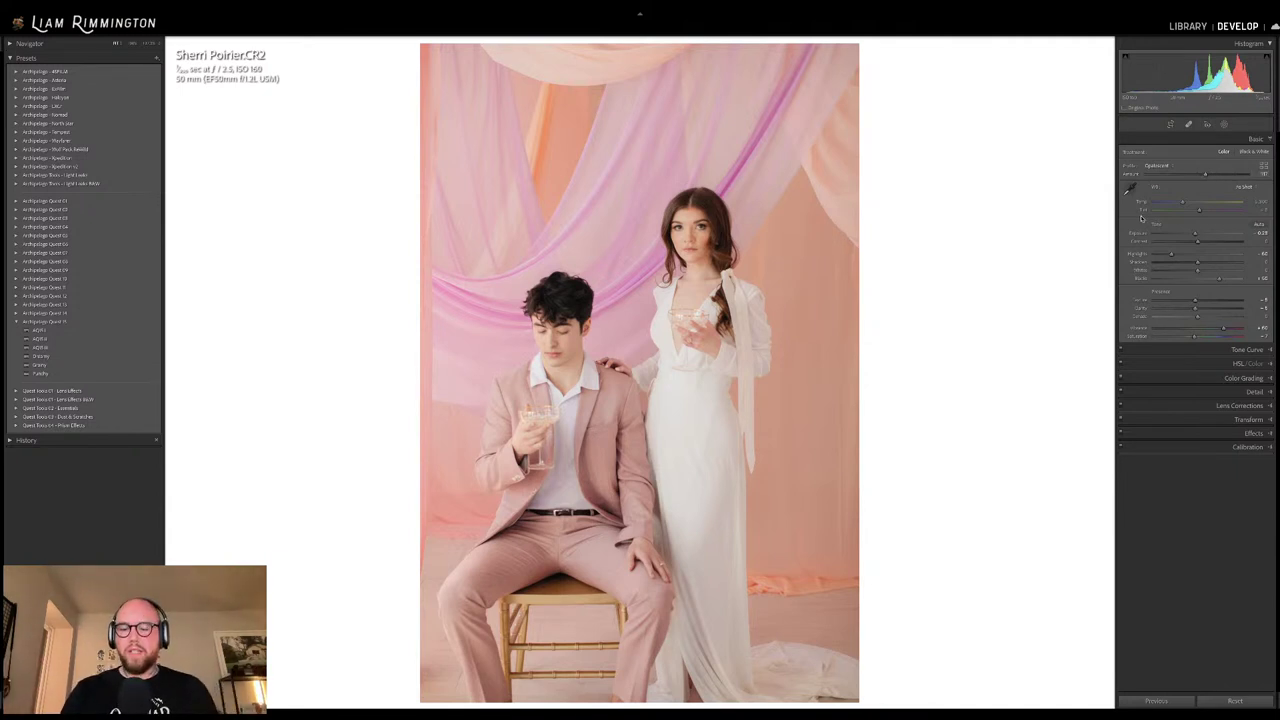
Compare the couple photo repeatedly before and after editing, finishing with both versions side by side
key("backslash")
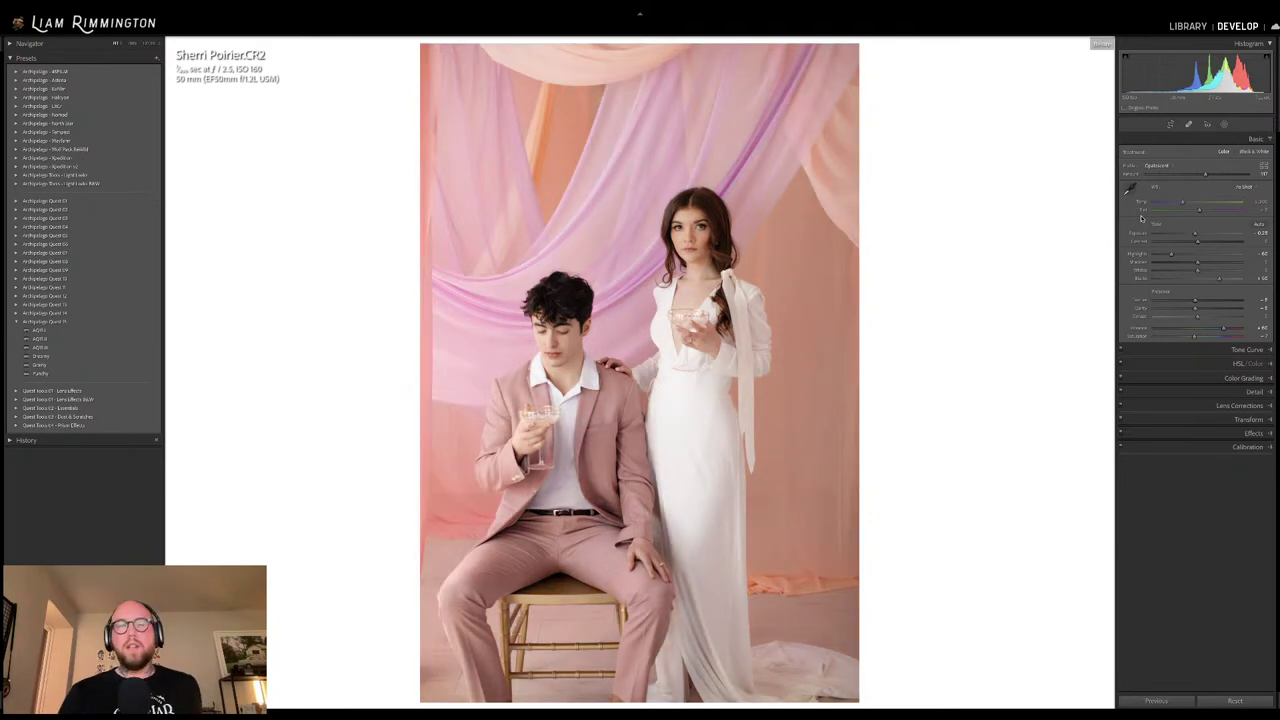
key("backslash")
key("backslash")
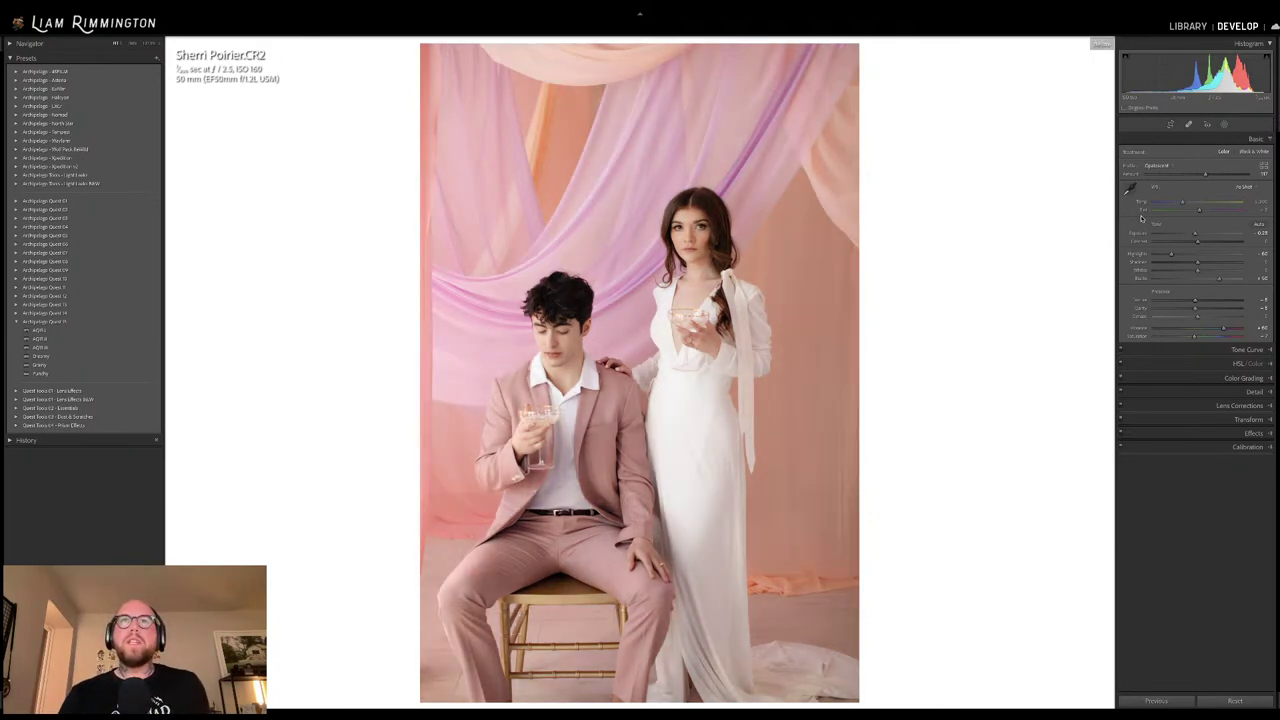
key("backslash")
key("backslash")
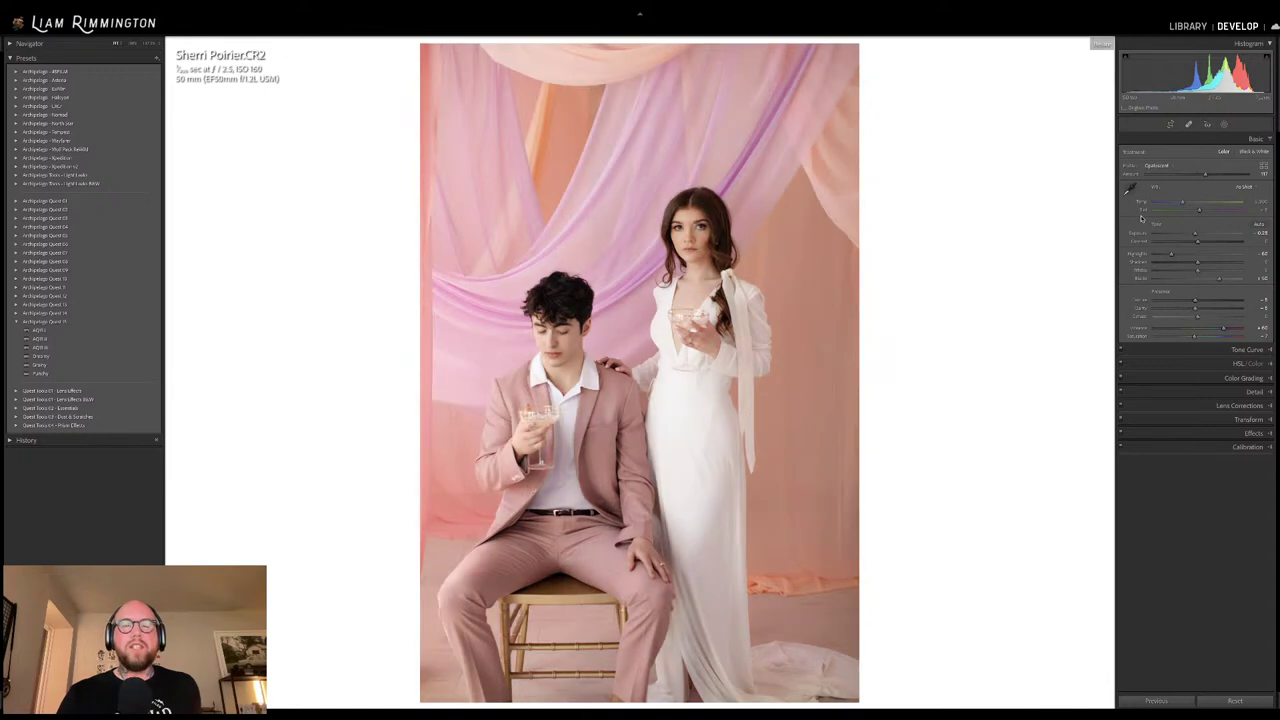
key("backslash")
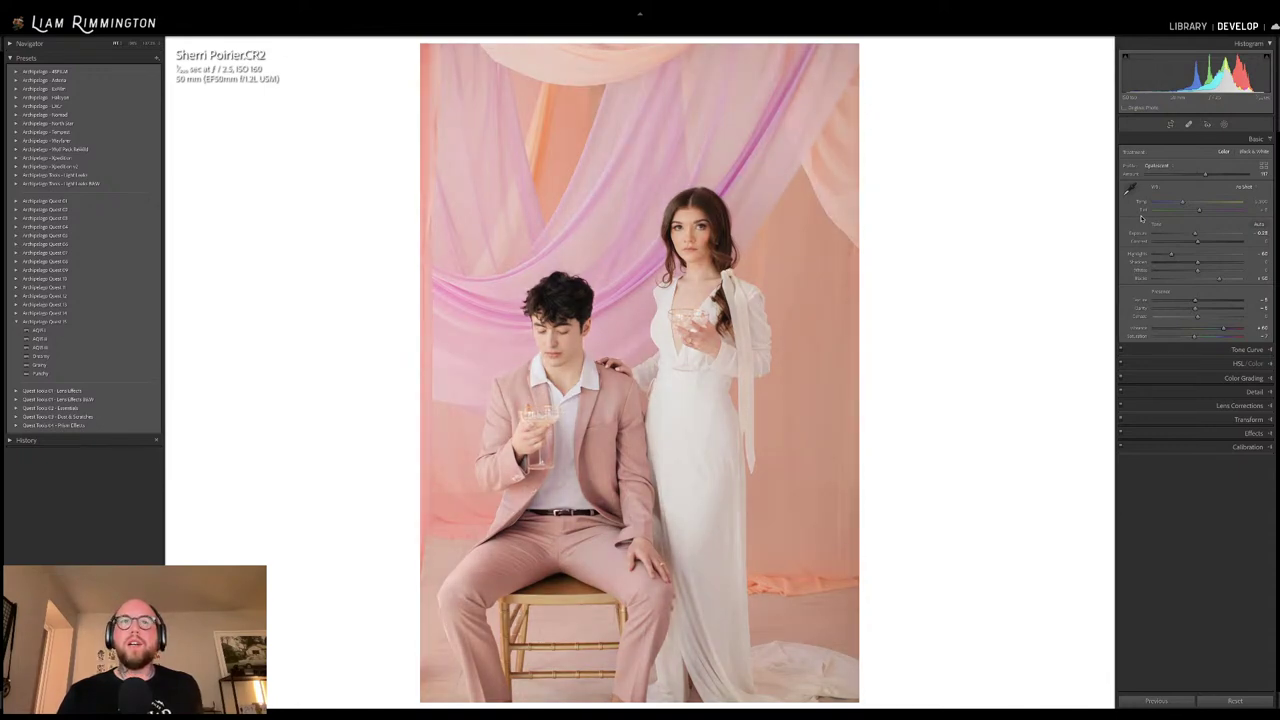
key("backslash")
key("backslash")
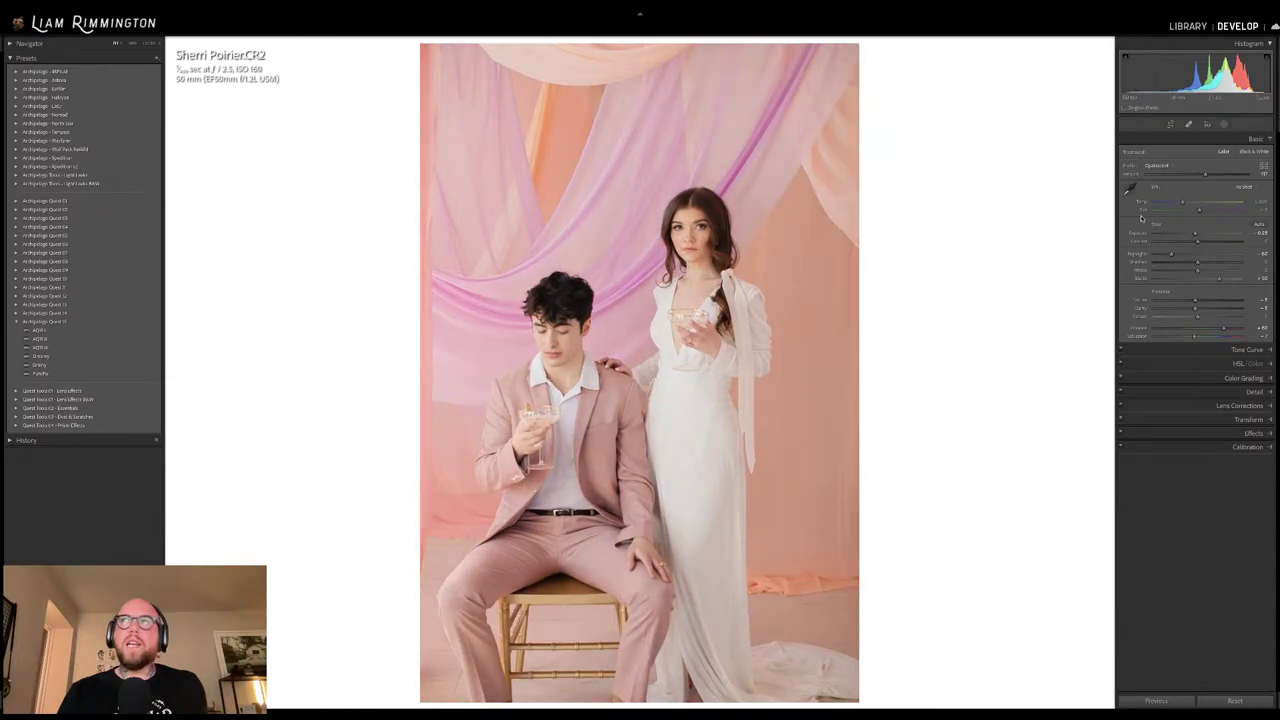
key("backslash")
key("backslash")
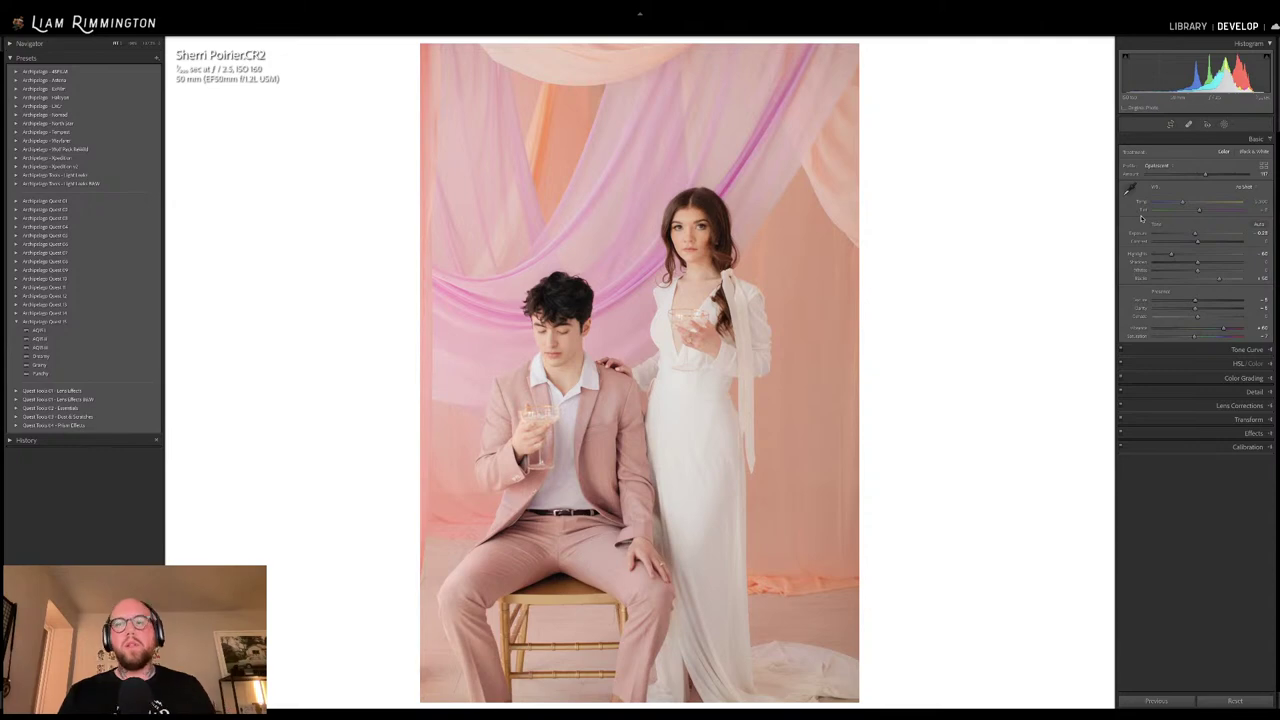
key("backslash")
key("backslash")
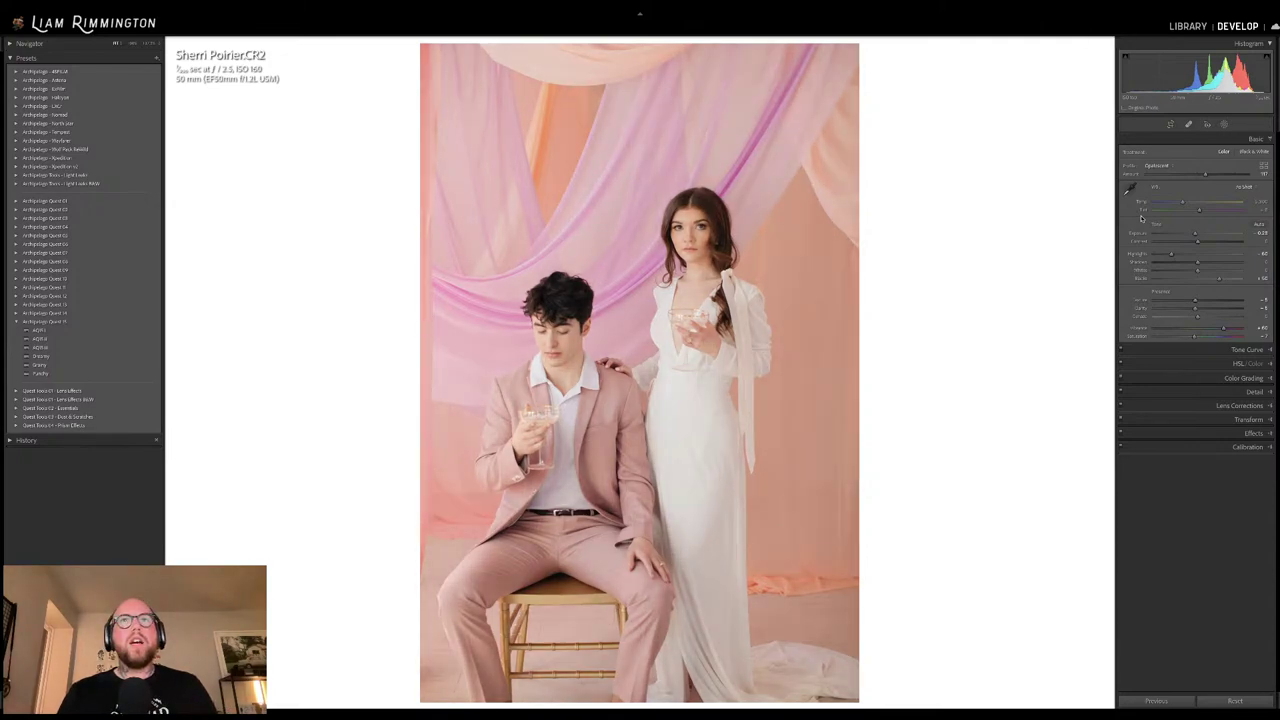
key("backslash")
key("backslash")
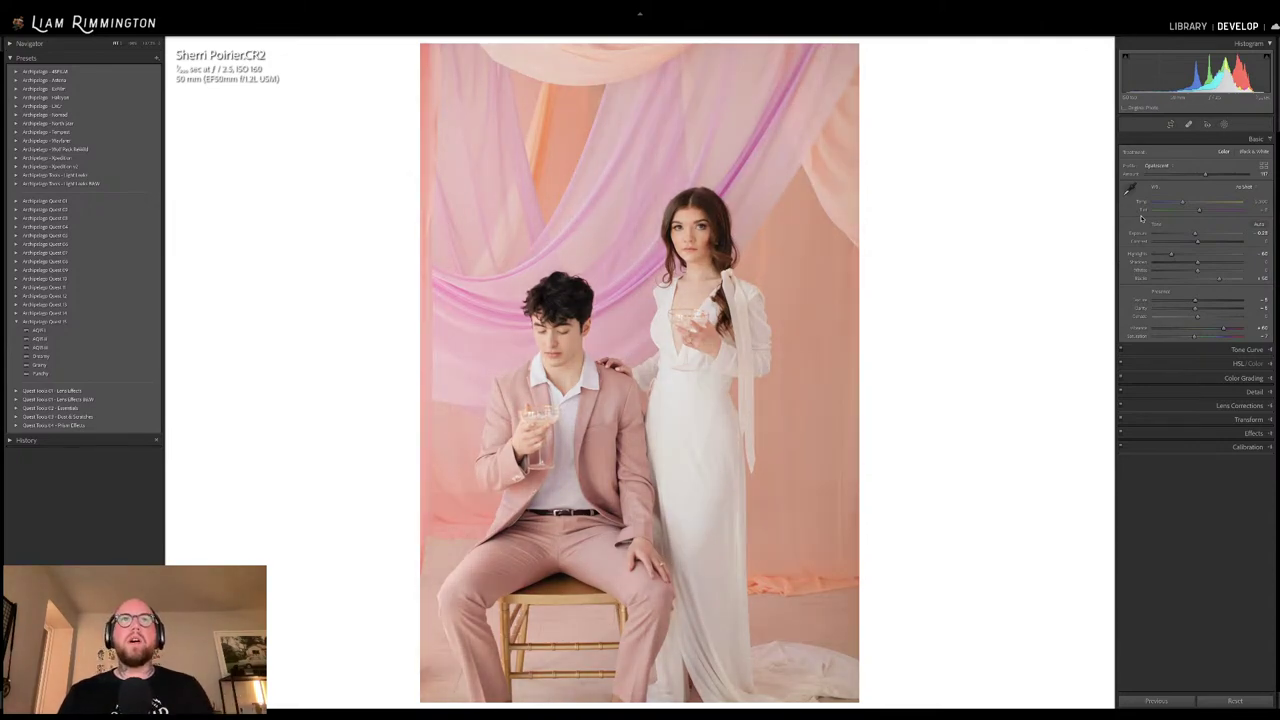
key("backslash")
key("backslash")
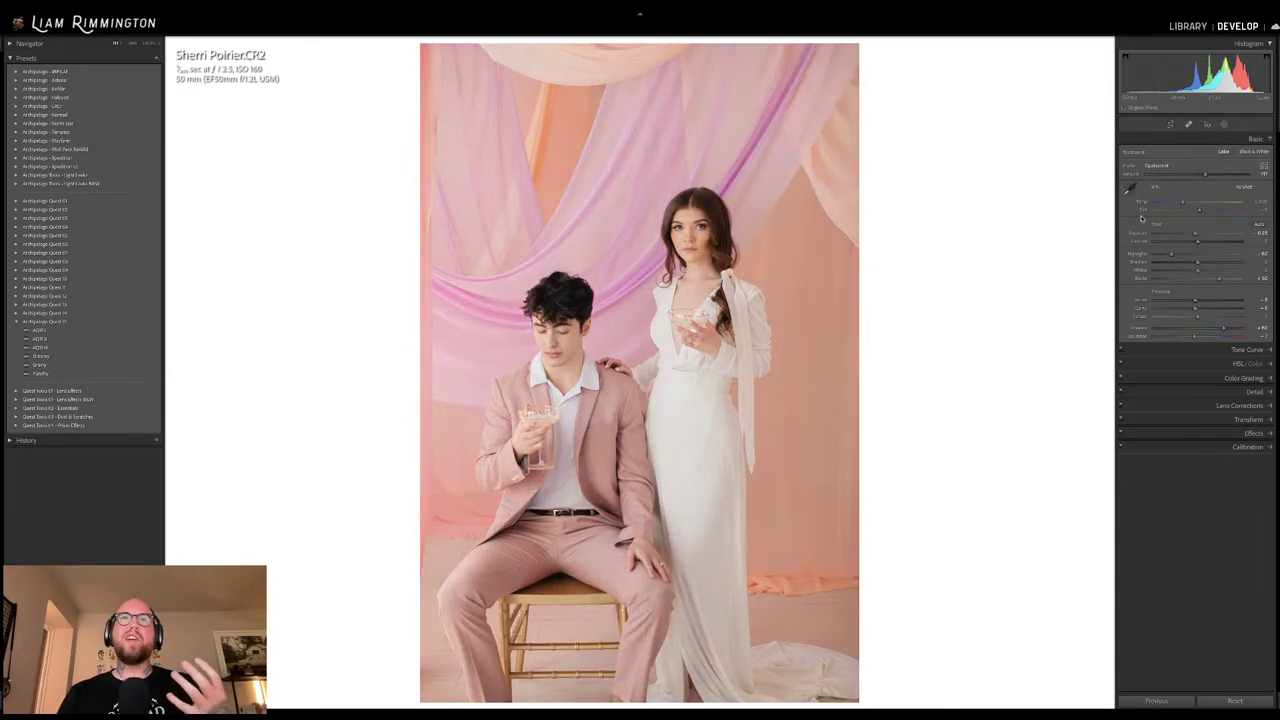
key("backslash")
key("backslash")
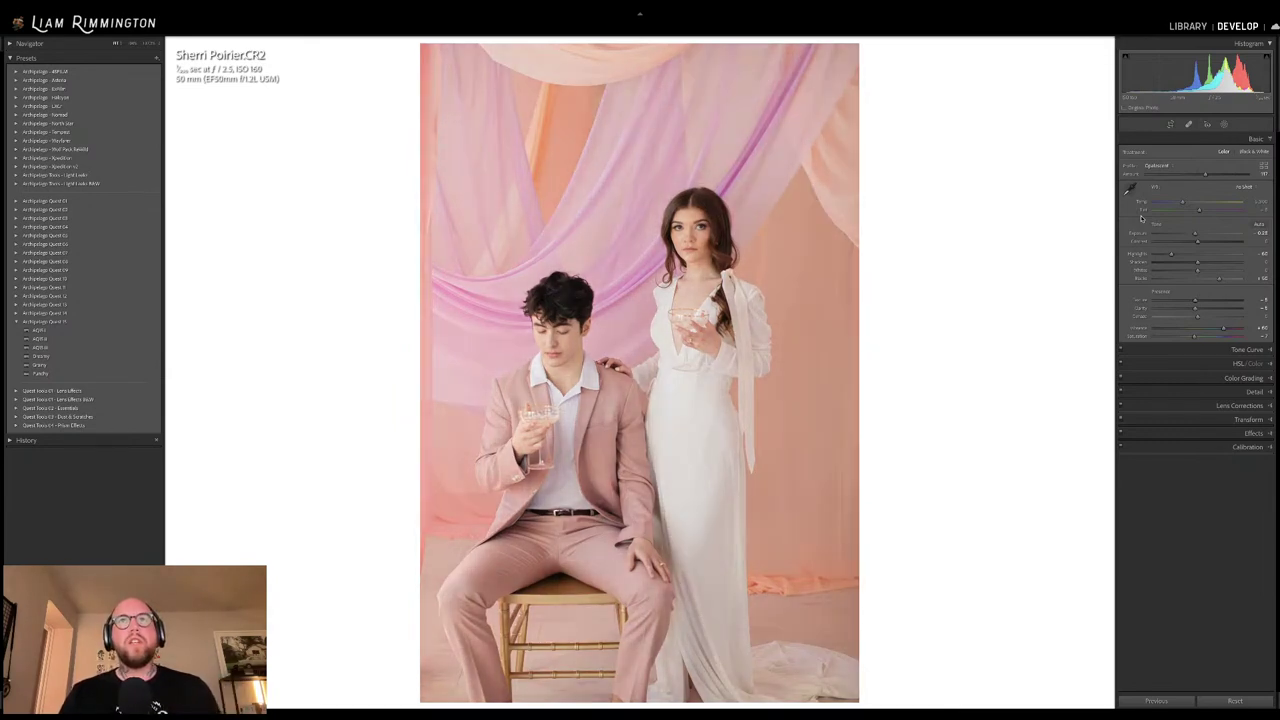
key("backslash")
key("backslash")
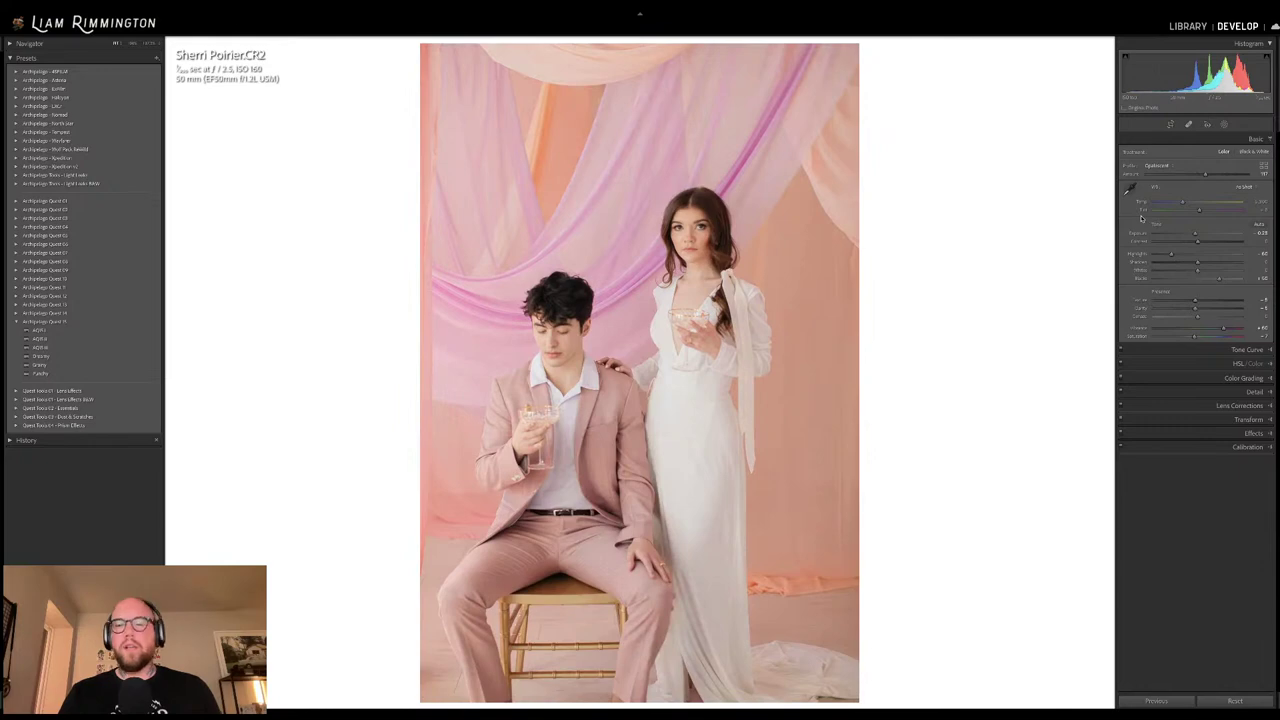
key("backslash")
key("backslash")
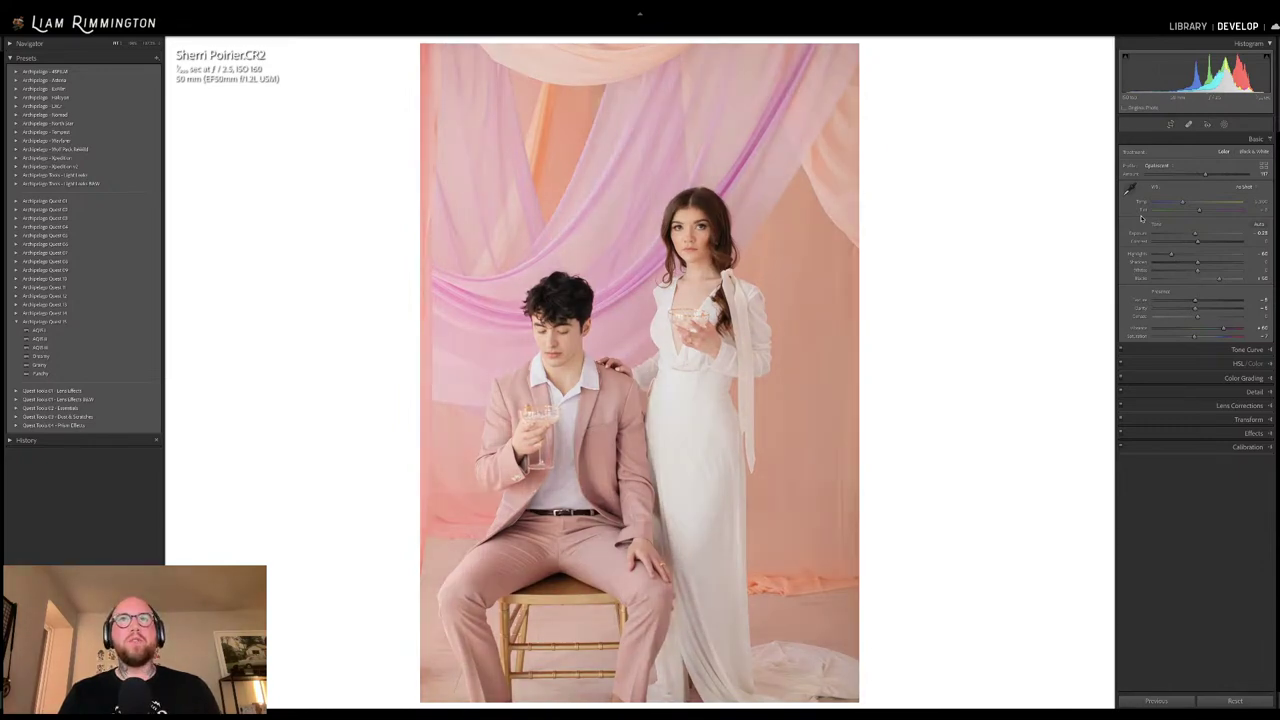
key("y")
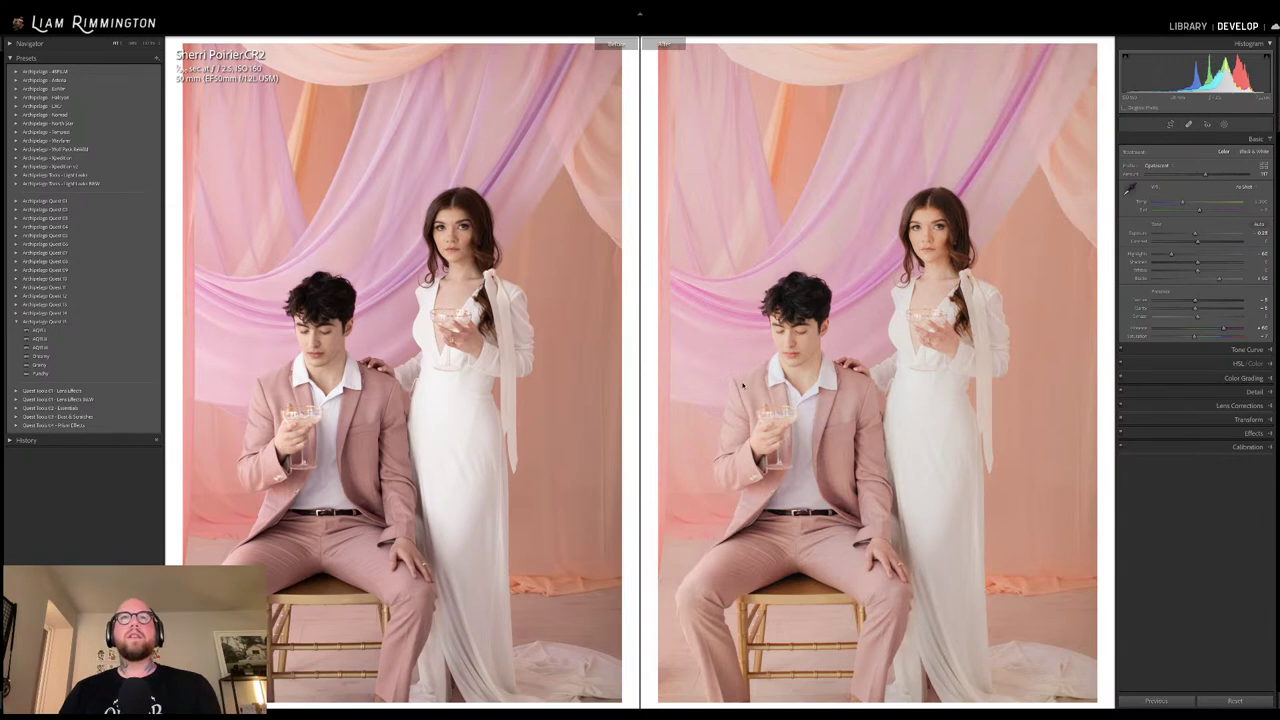
Return to the grid of all edited photos and open the first one, the maternity couple in dry grass, in Develop
key("g")
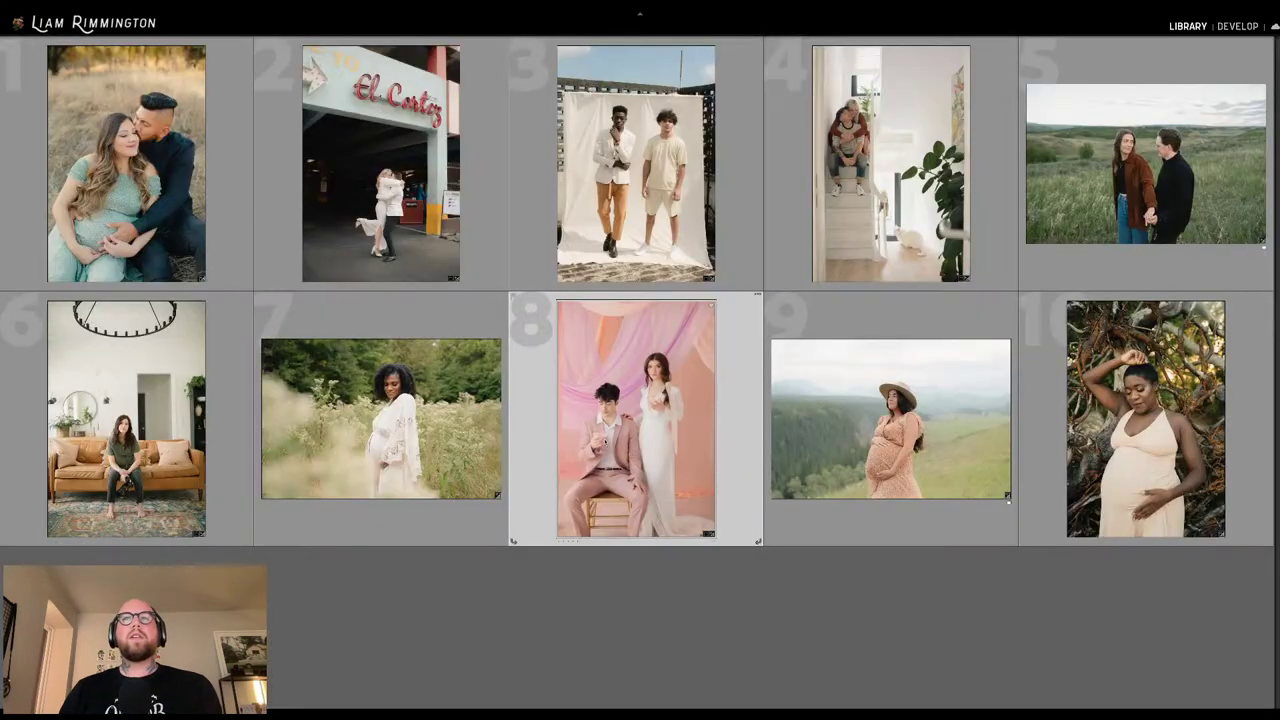
left_click(870, 574)
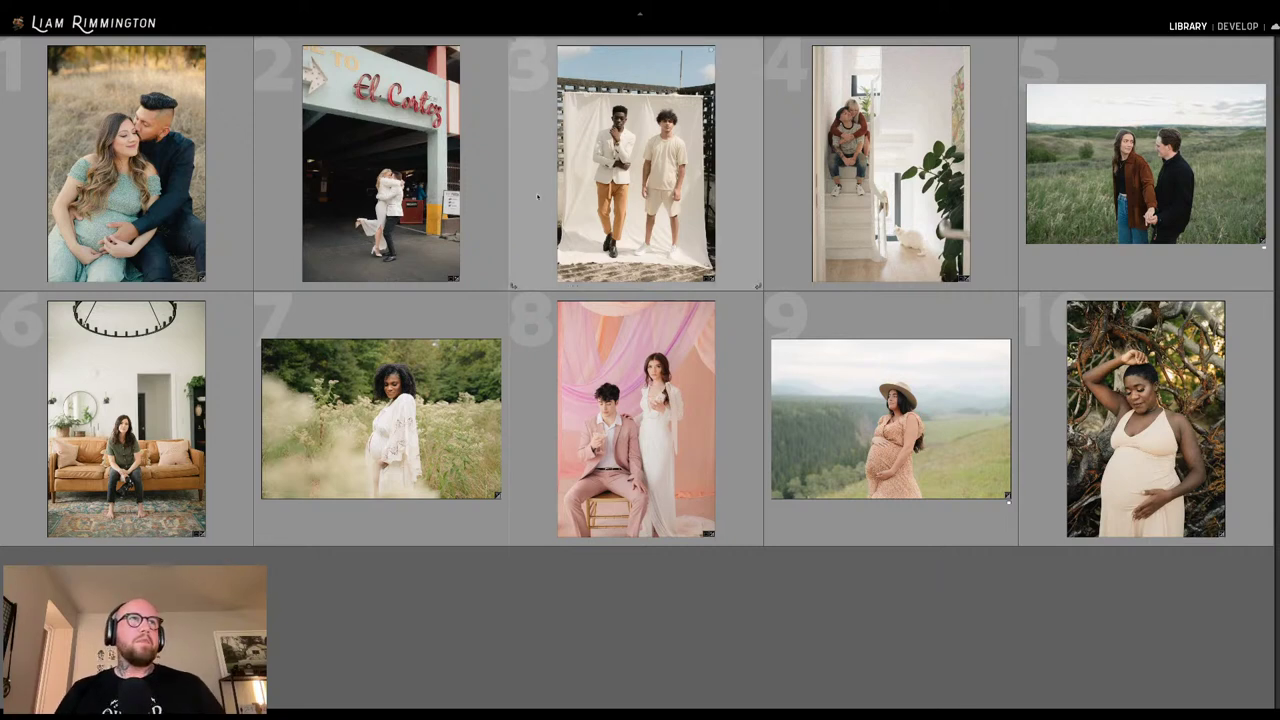
left_click(137, 131)
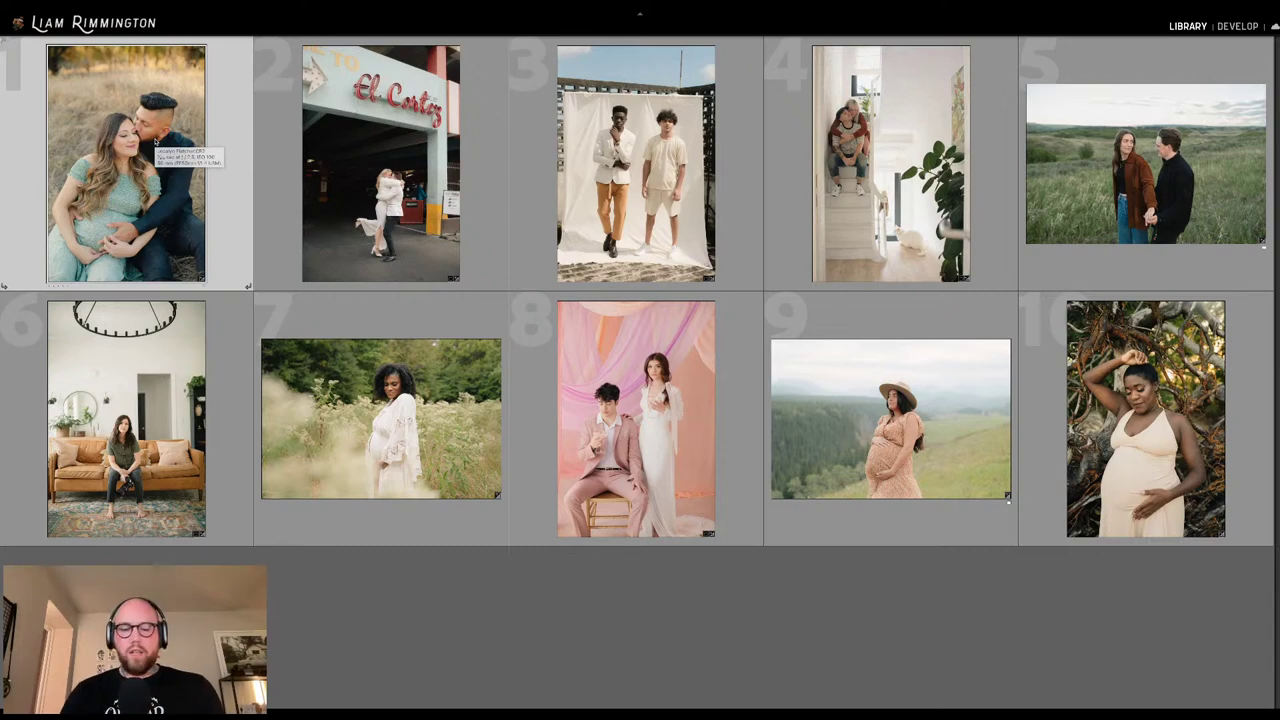
key("d")
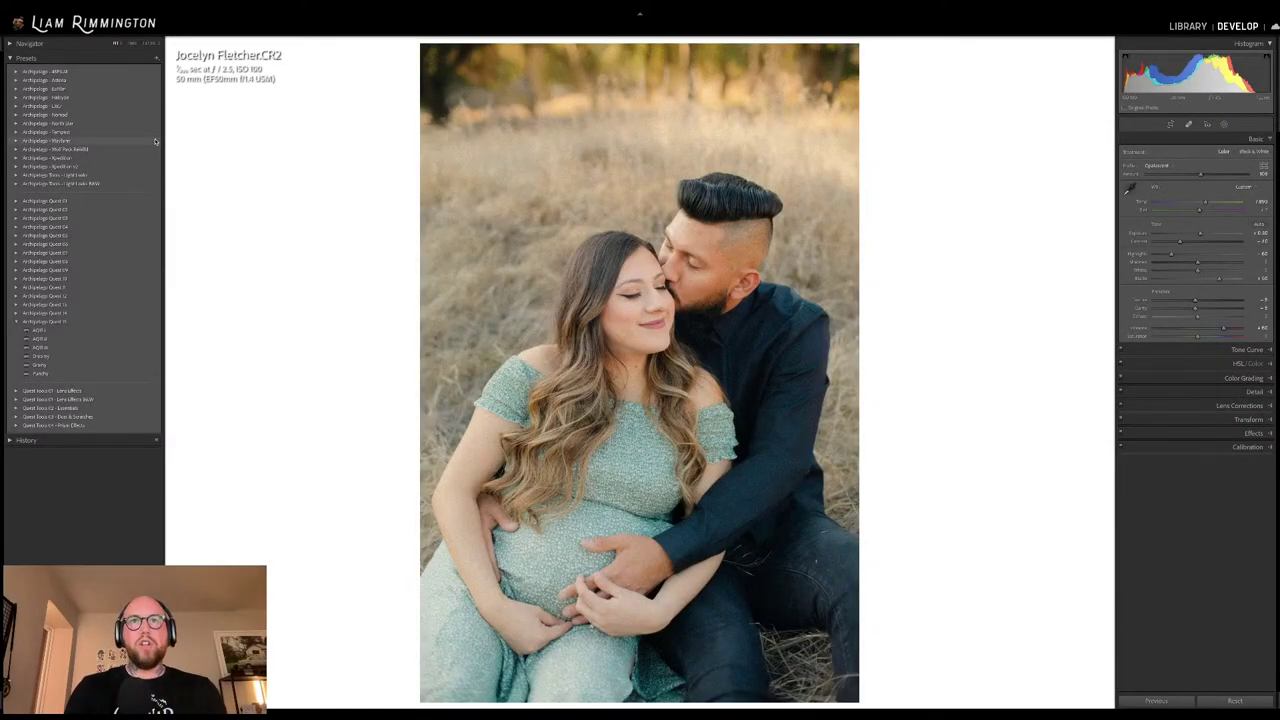
Compare the maternity couple photo before and after side by side on a blacked-out screen without panels, and advance to the El Cortez photo
key("y")
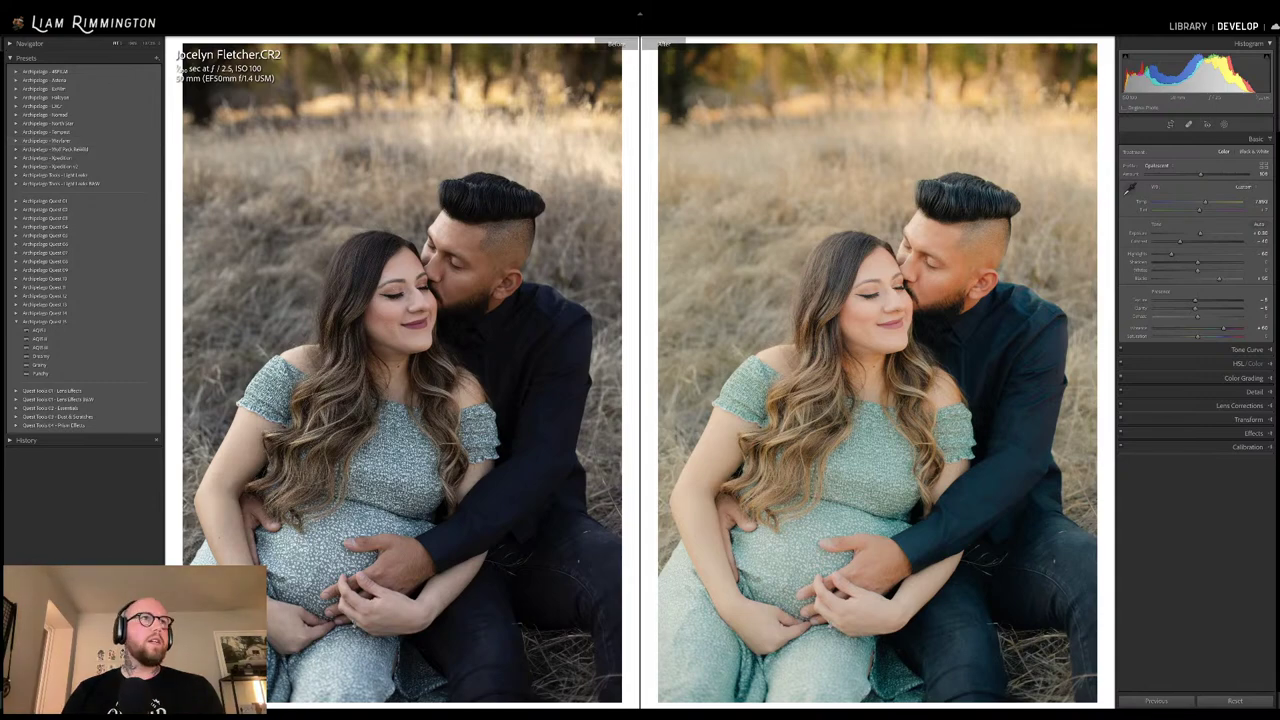
key("Tab")
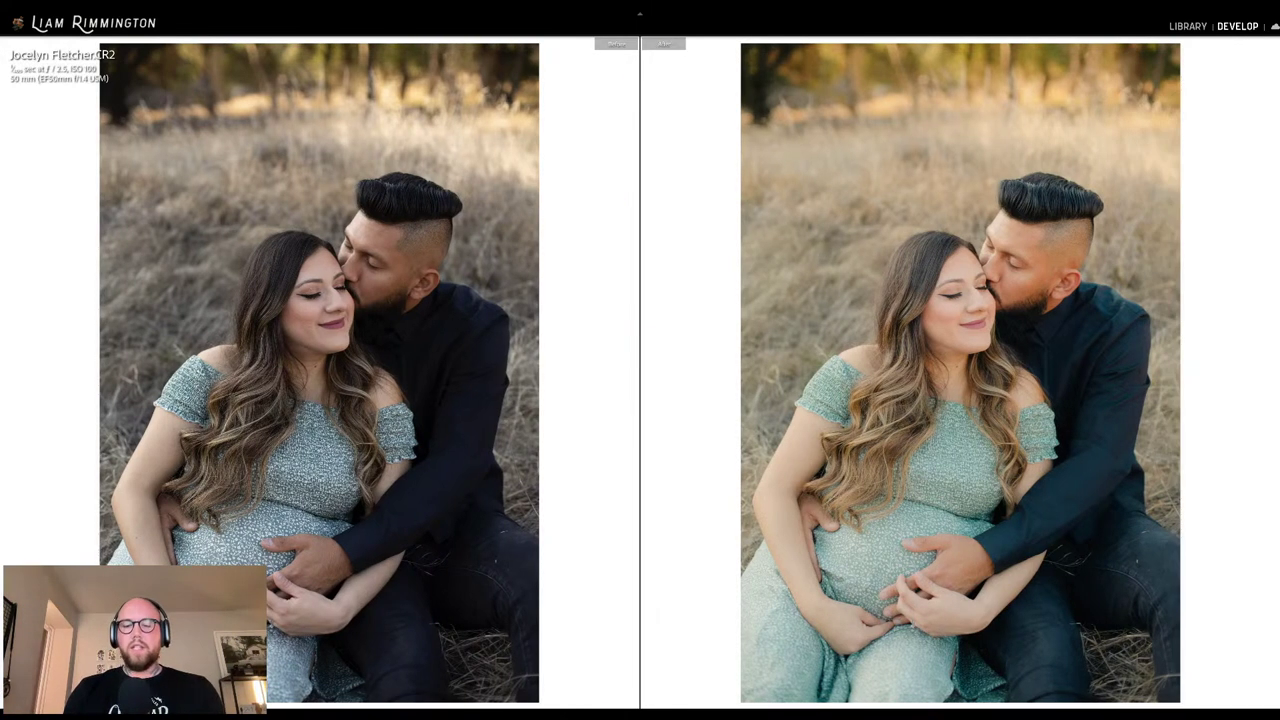
key("l")
key("l")
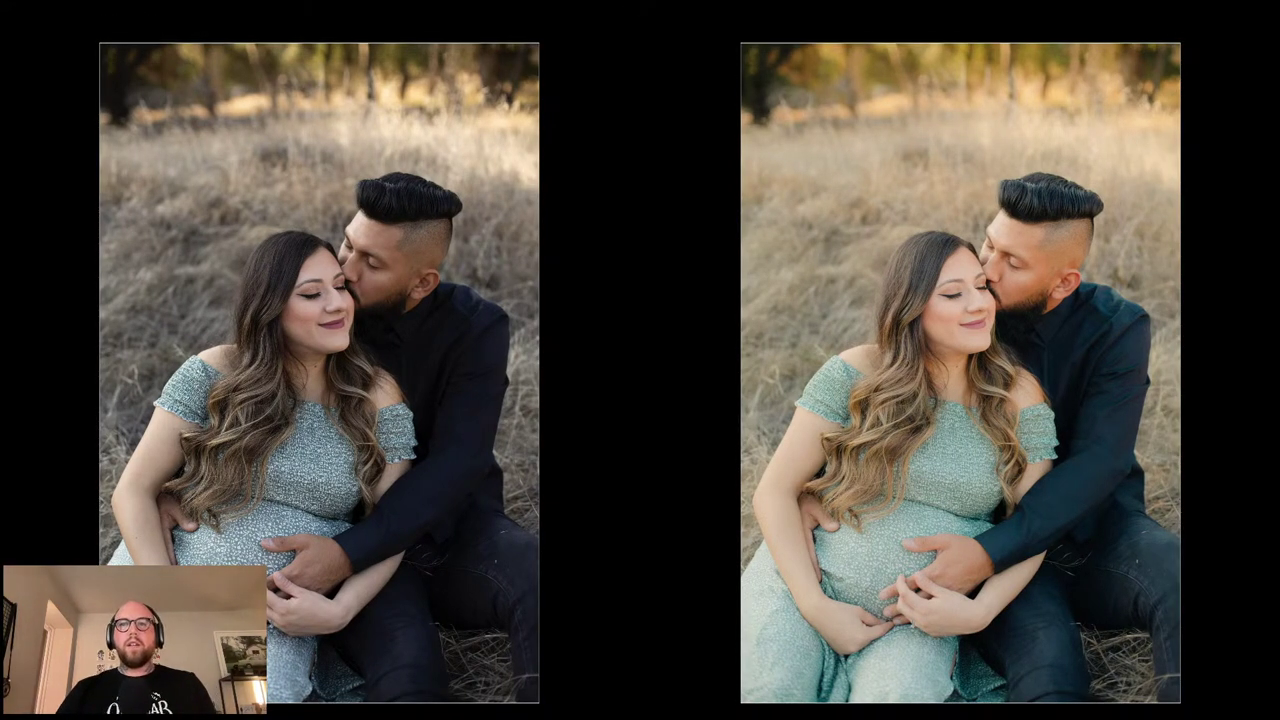
key("l")
key("l")
key("l")
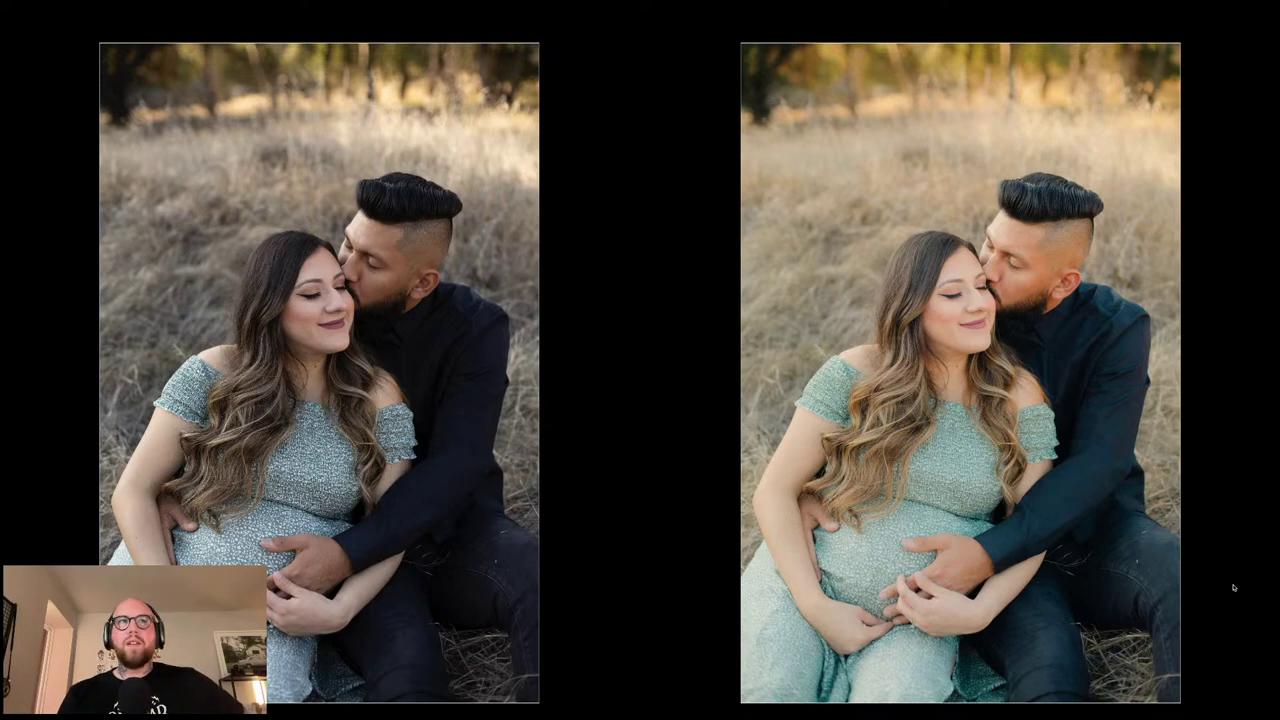
key("Right")
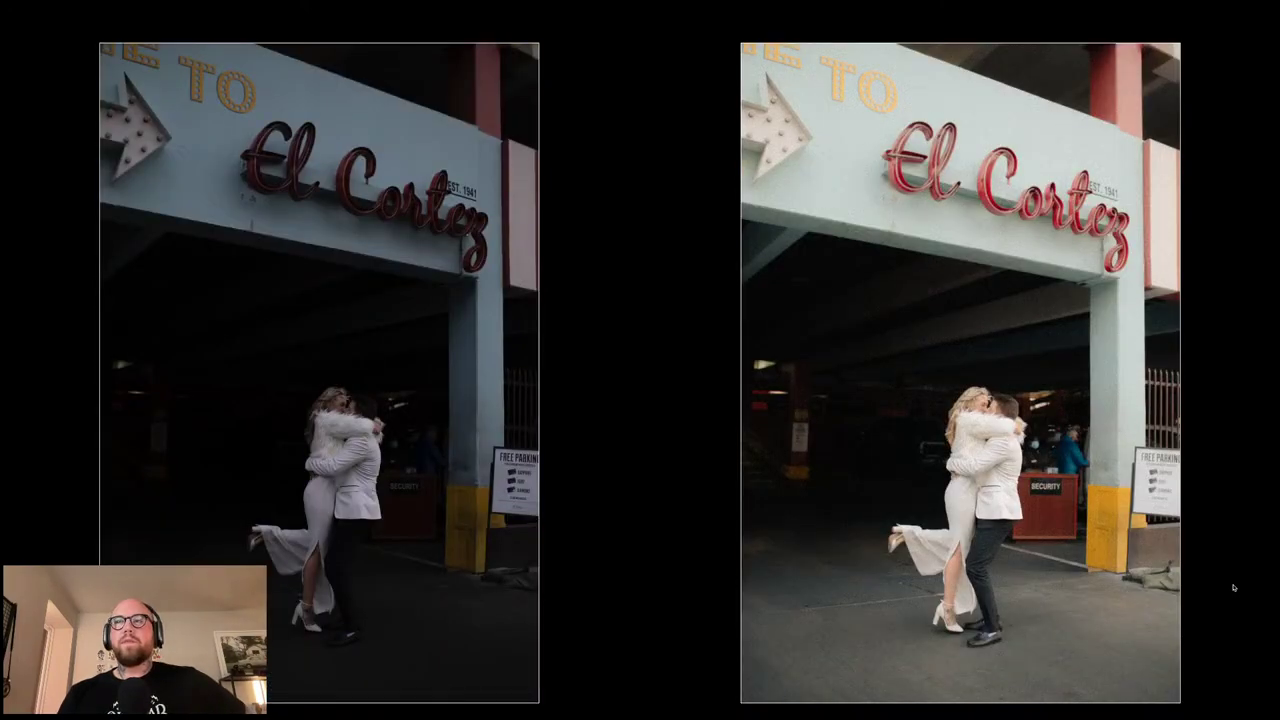